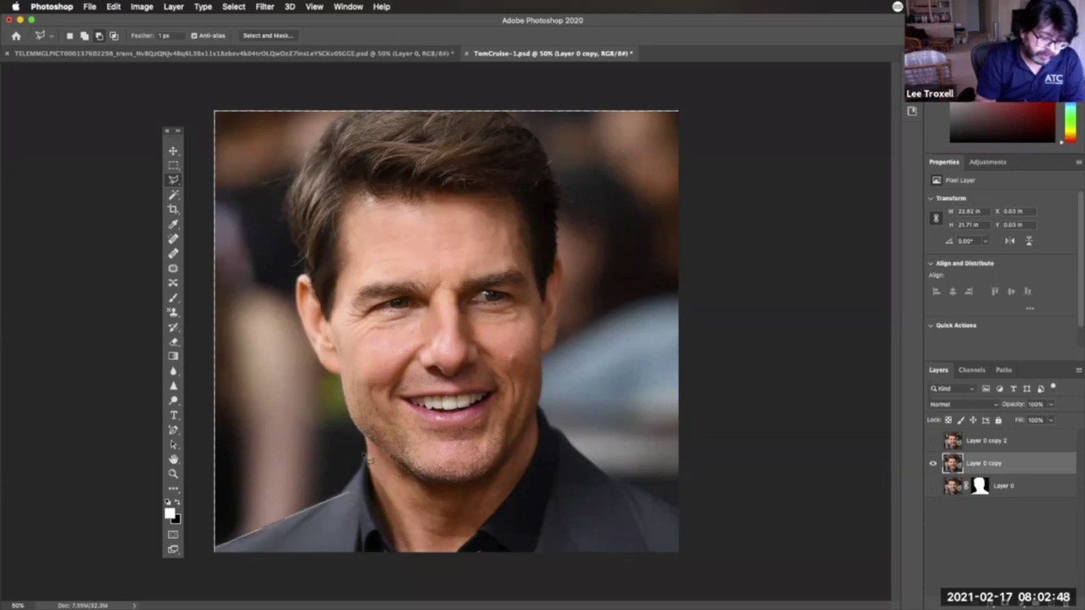
pyautogui.click(370, 132)
pyautogui.click(486, 145)
pyautogui.click(534, 250)
pyautogui.click(523, 413)
pyautogui.moveTo(535, 456)
pyautogui.mouseDown()
pyautogui.moveTo(721, 558)
pyautogui.moveTo(216, 569)
pyautogui.mouseUp()
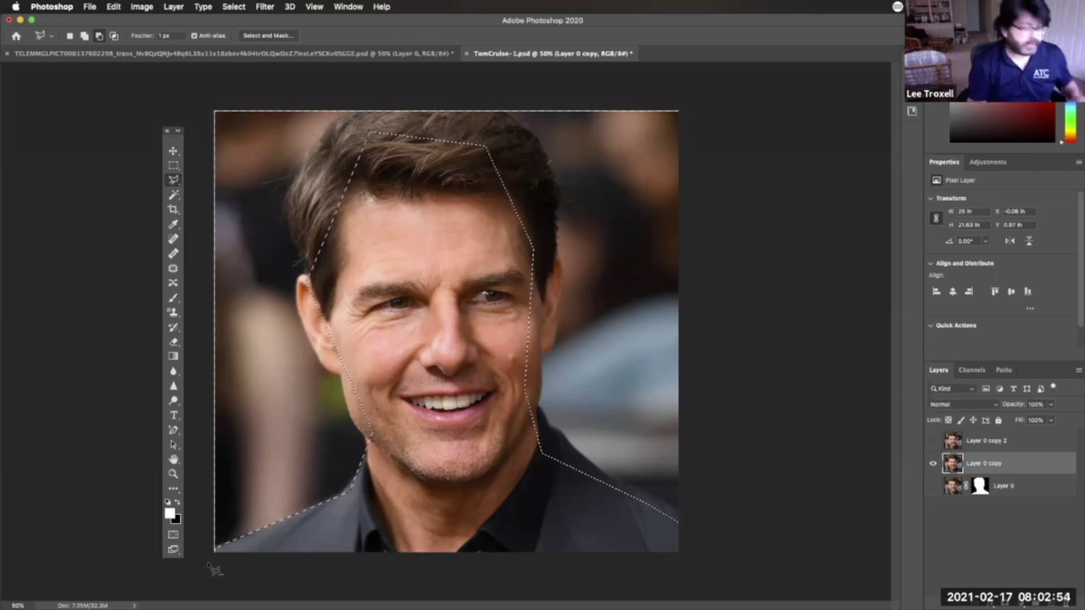
pyautogui.press('super+d')
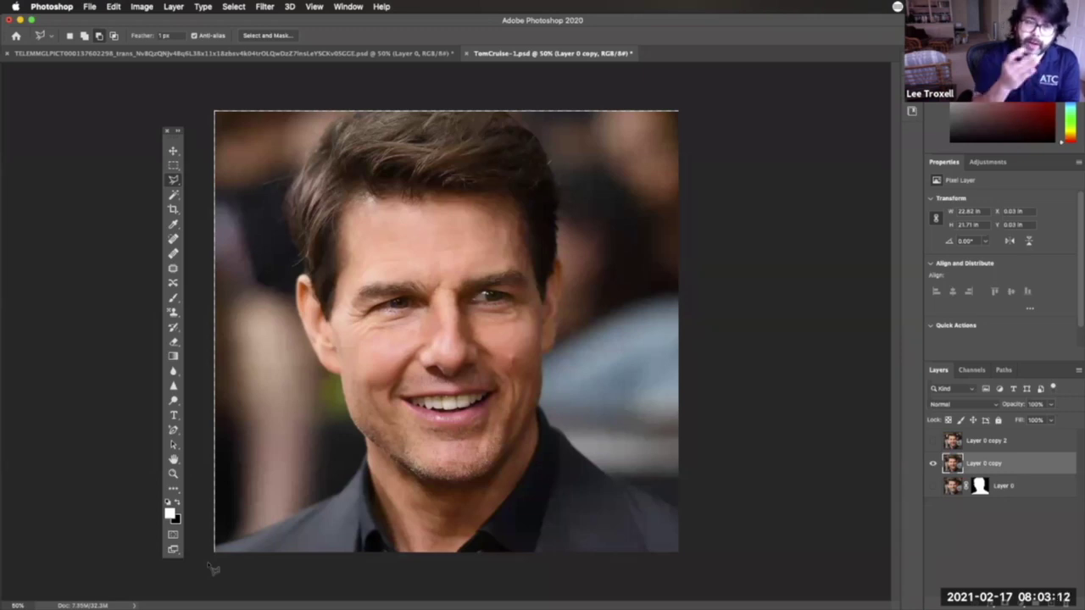
# Step: Outline the man with the Polygonal Lasso from the photo's lower-left shoulder, around the ear and hair, to the far temple
pyautogui.click(215, 548)
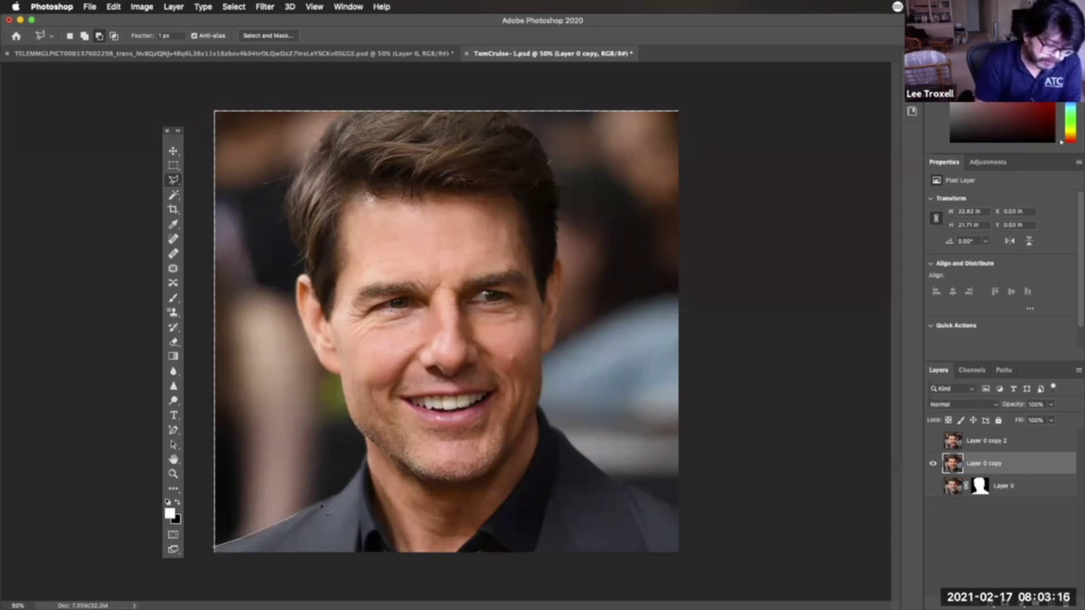
pyautogui.click(341, 494)
pyautogui.click(357, 474)
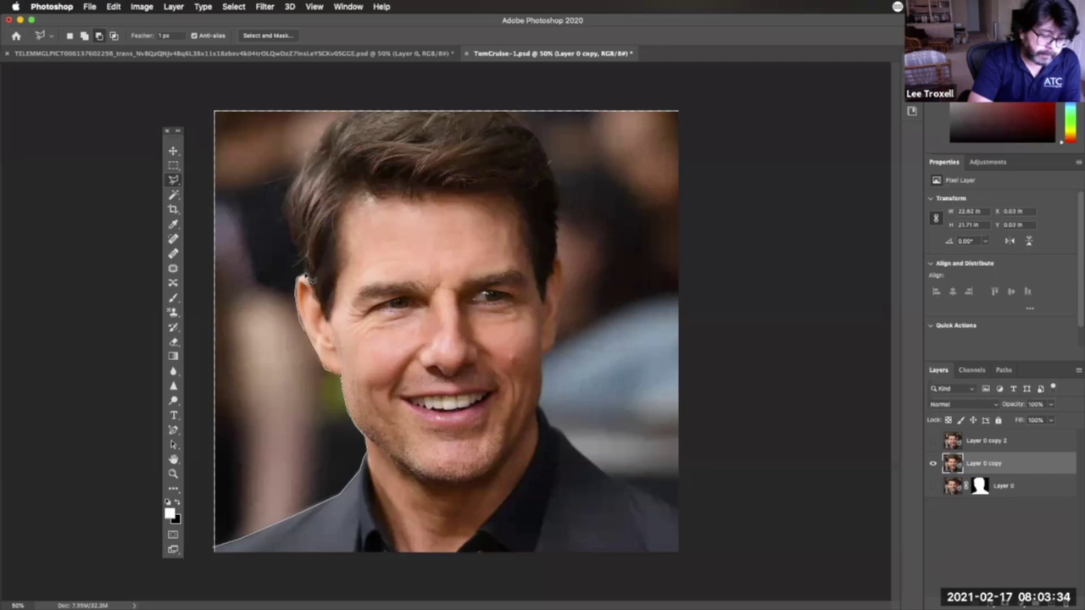
pyautogui.click(307, 271)
pyautogui.click(304, 258)
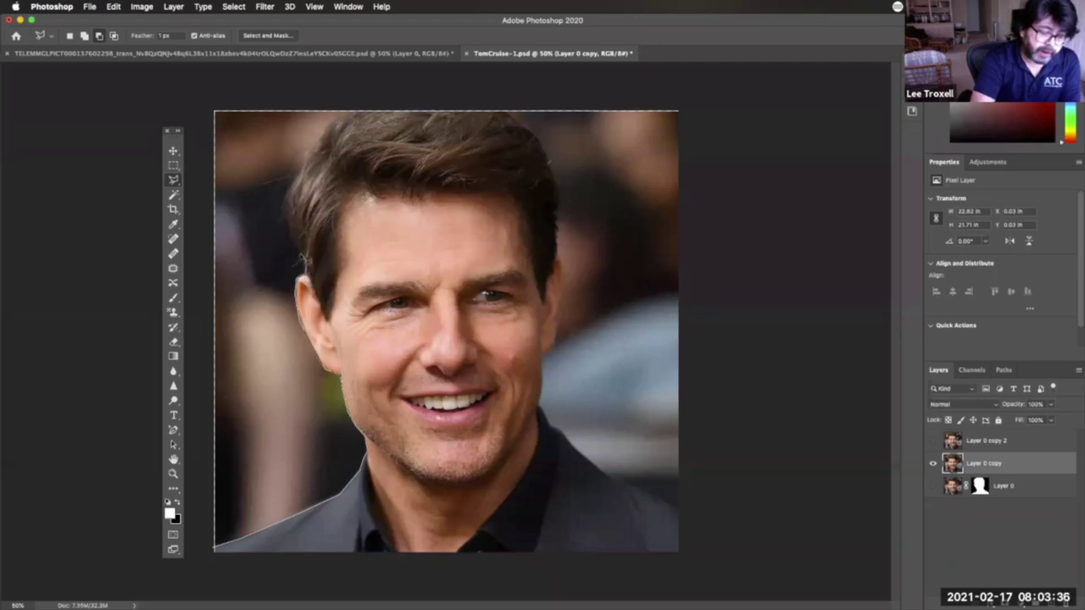
pyautogui.click(289, 230)
pyautogui.click(285, 204)
pyautogui.click(291, 177)
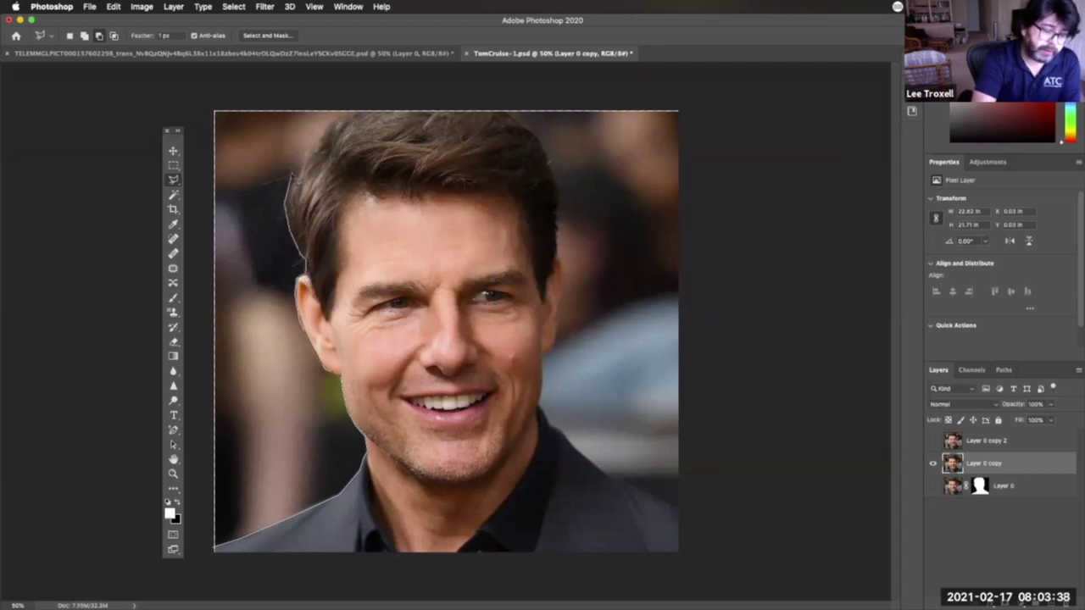
pyautogui.moveTo(319, 150)
pyautogui.mouseDown()
pyautogui.moveTo(360, 109)
pyautogui.moveTo(513, 107)
pyautogui.moveTo(552, 124)
pyautogui.moveTo(514, 113)
pyautogui.moveTo(545, 144)
pyautogui.moveTo(561, 208)
pyautogui.mouseUp()
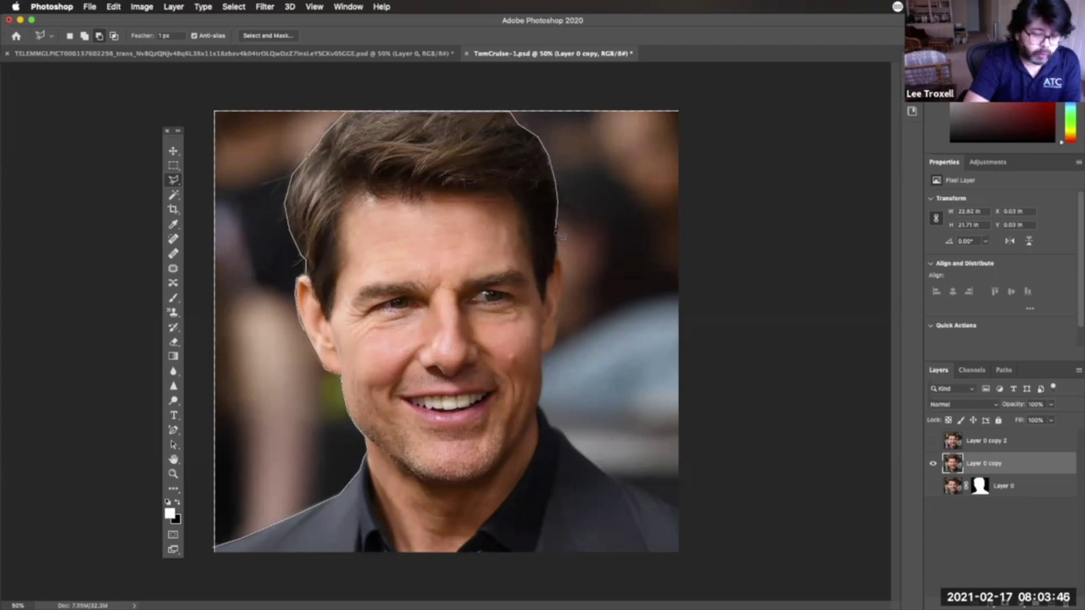
pyautogui.moveTo(559, 254); pyautogui.dragTo(558, 257)
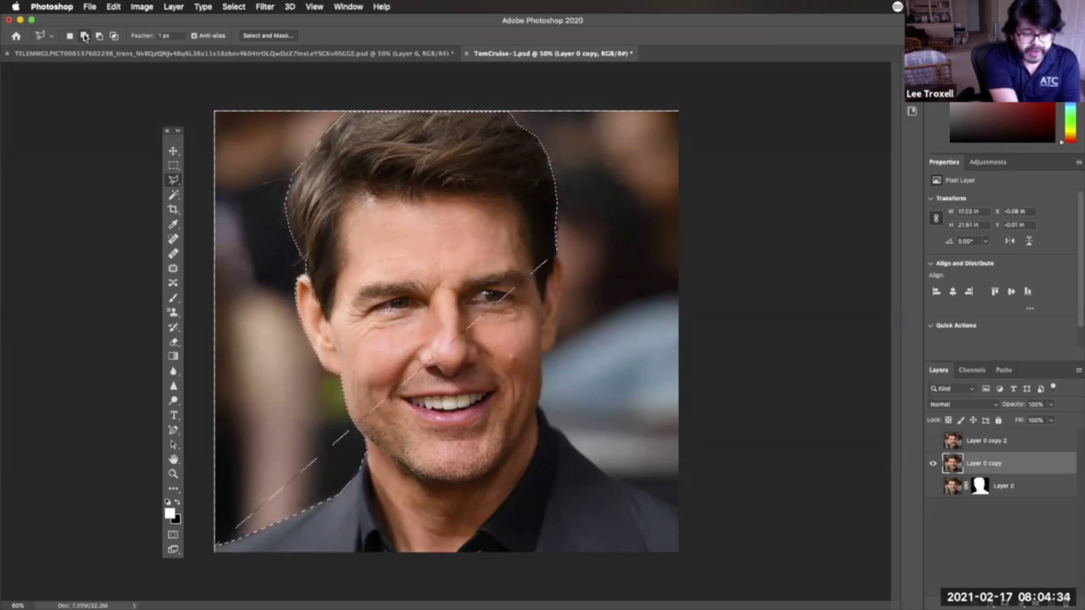
# Step: Add the ear, jaw, neck and shoulder on the photo's right side to the polygonal lasso selection
pyautogui.click(84, 36)
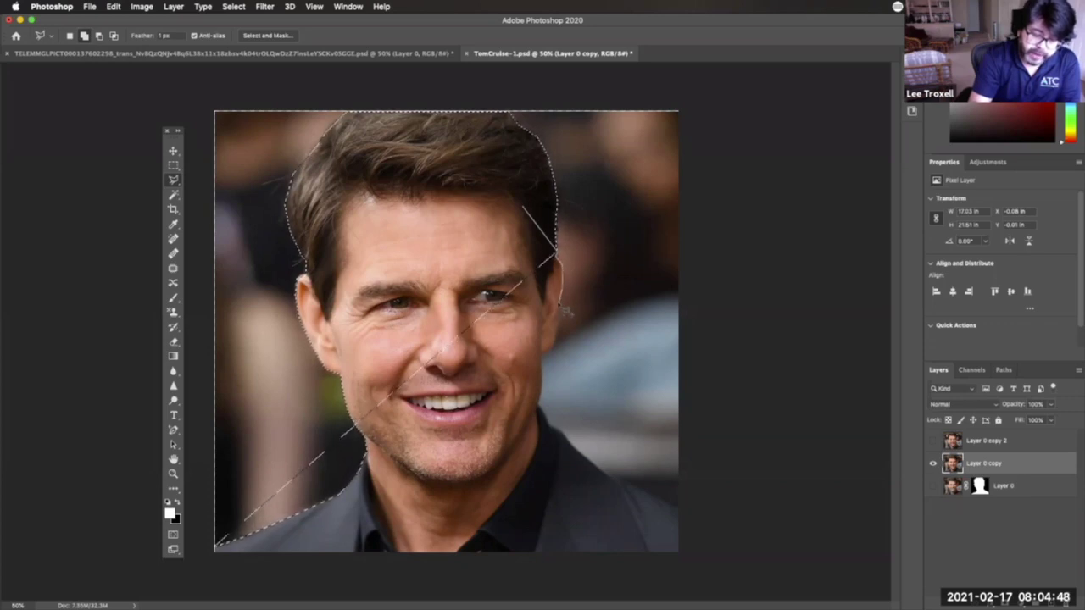
pyautogui.click(559, 325)
pyautogui.click(555, 340)
pyautogui.click(541, 356)
pyautogui.moveTo(548, 361)
pyautogui.mouseDown()
pyautogui.moveTo(541, 412)
pyautogui.moveTo(556, 429)
pyautogui.moveTo(547, 418)
pyautogui.mouseUp()
pyautogui.doubleClick(541, 413)
pyautogui.moveTo(546, 366)
pyautogui.mouseDown()
pyautogui.moveTo(541, 413)
pyautogui.moveTo(581, 462)
pyautogui.moveTo(694, 507)
pyautogui.moveTo(704, 587)
pyautogui.moveTo(644, 574)
pyautogui.moveTo(693, 566)
pyautogui.moveTo(420, 524)
pyautogui.moveTo(390, 548)
pyautogui.moveTo(276, 557)
pyautogui.moveTo(326, 555)
pyautogui.moveTo(476, 495)
pyautogui.moveTo(423, 482)
pyautogui.moveTo(452, 482)
pyautogui.moveTo(367, 445)
pyautogui.moveTo(361, 415)
pyautogui.moveTo(484, 255)
pyautogui.moveTo(547, 252)
pyautogui.mouseUp()
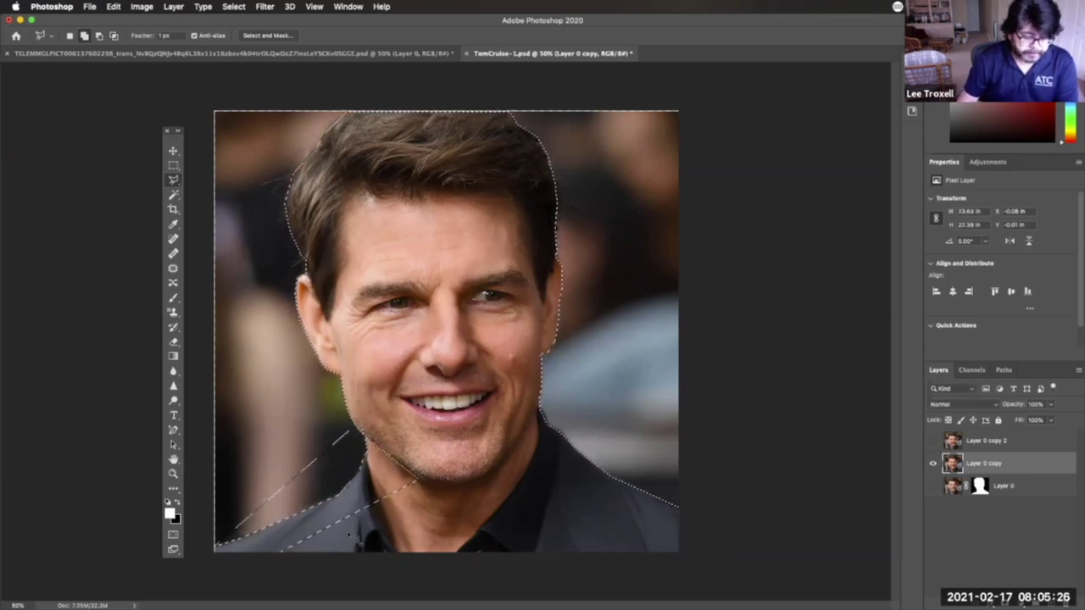
# Step: Add the missing jacket and neck area near the photo's lower-left corner to the selection
pyautogui.click(329, 553)
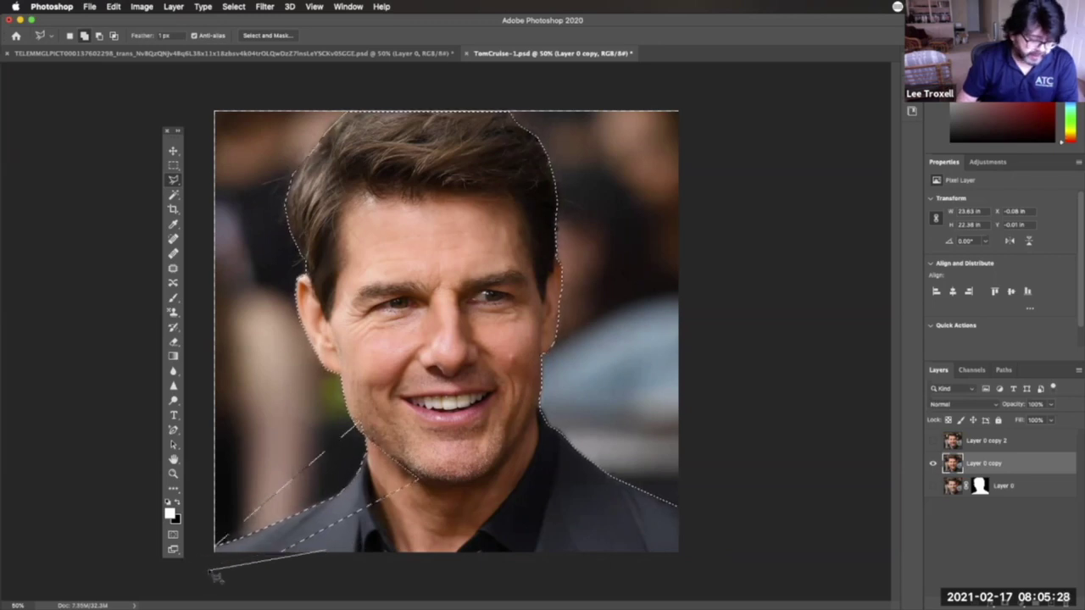
pyautogui.click(208, 550)
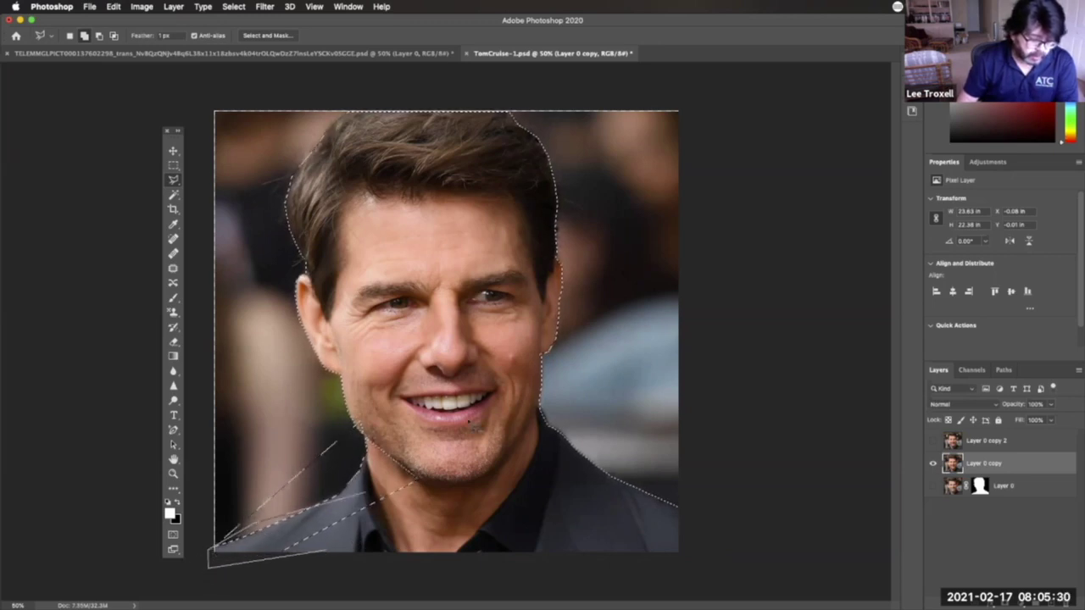
pyautogui.click(356, 420)
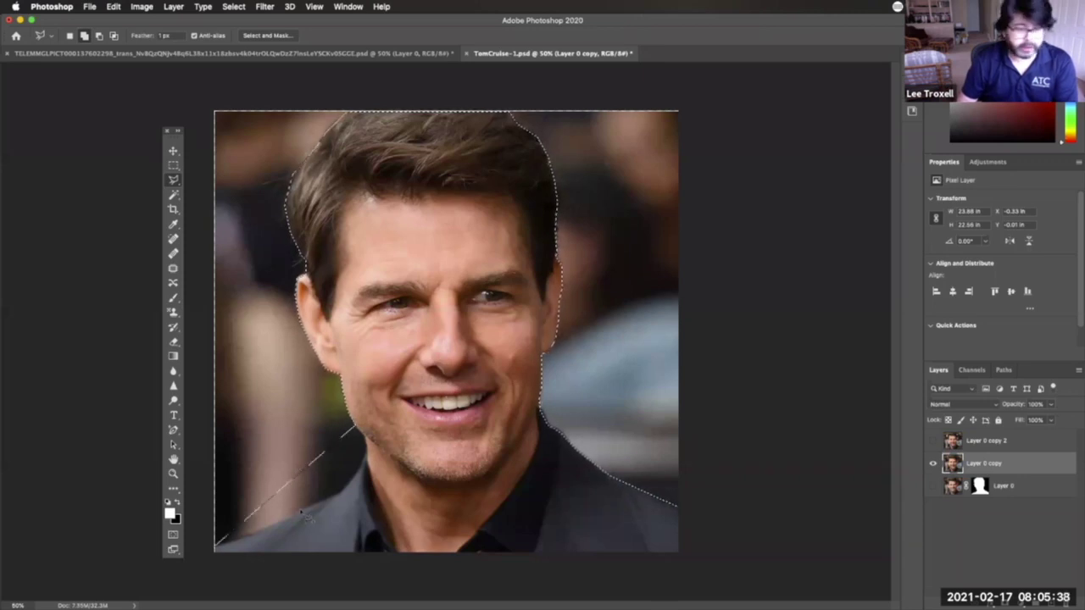
# Step: Subtract the leftover wedge of background above the photo's lower-left shoulder from the selection
pyautogui.click(99, 38)
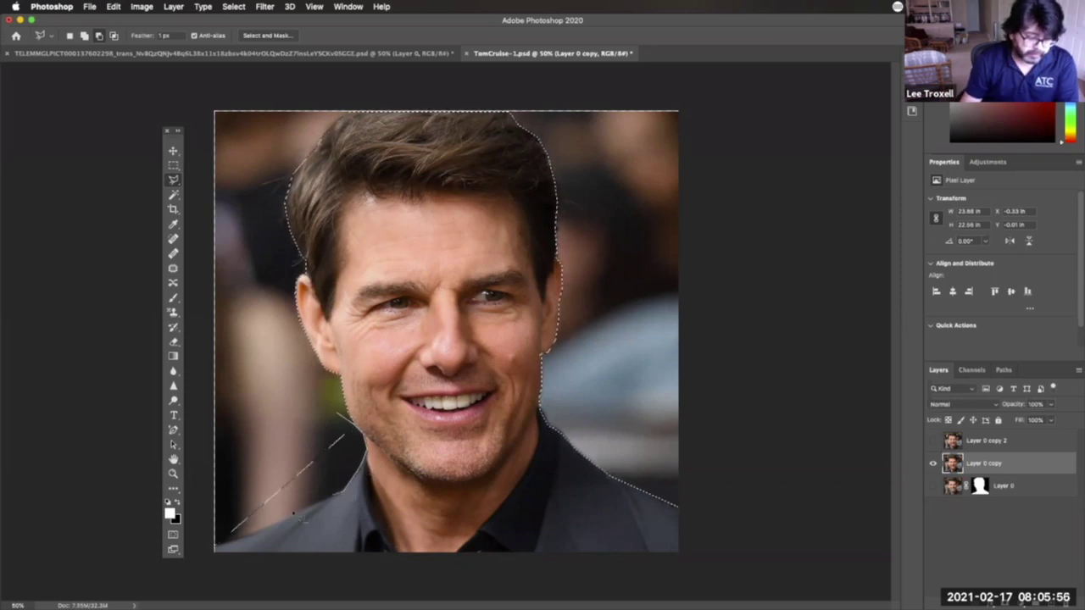
pyautogui.click(222, 545)
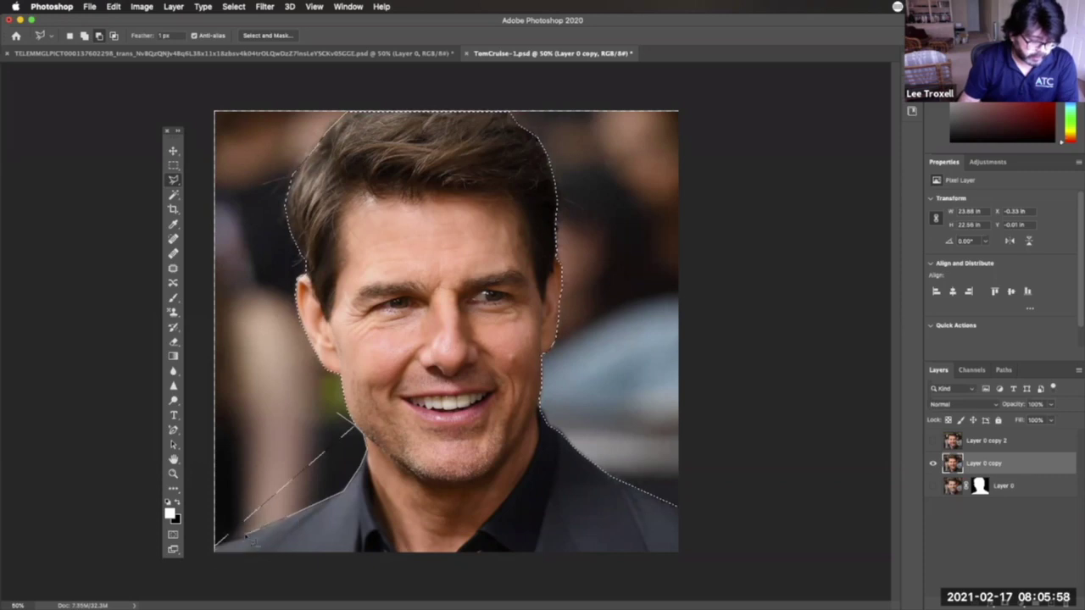
pyautogui.click(205, 549)
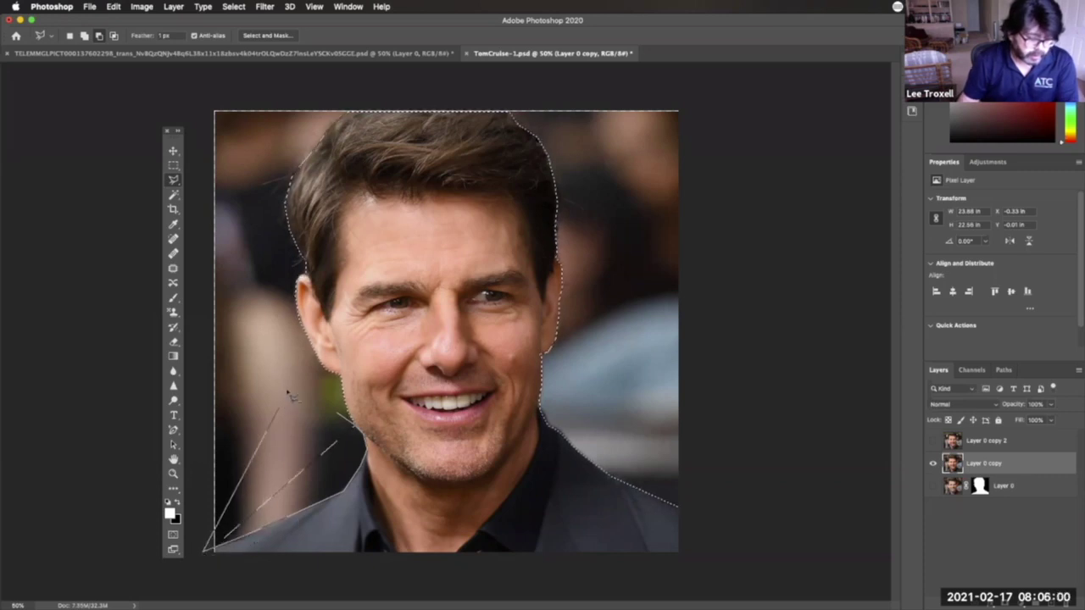
pyautogui.press('Return')
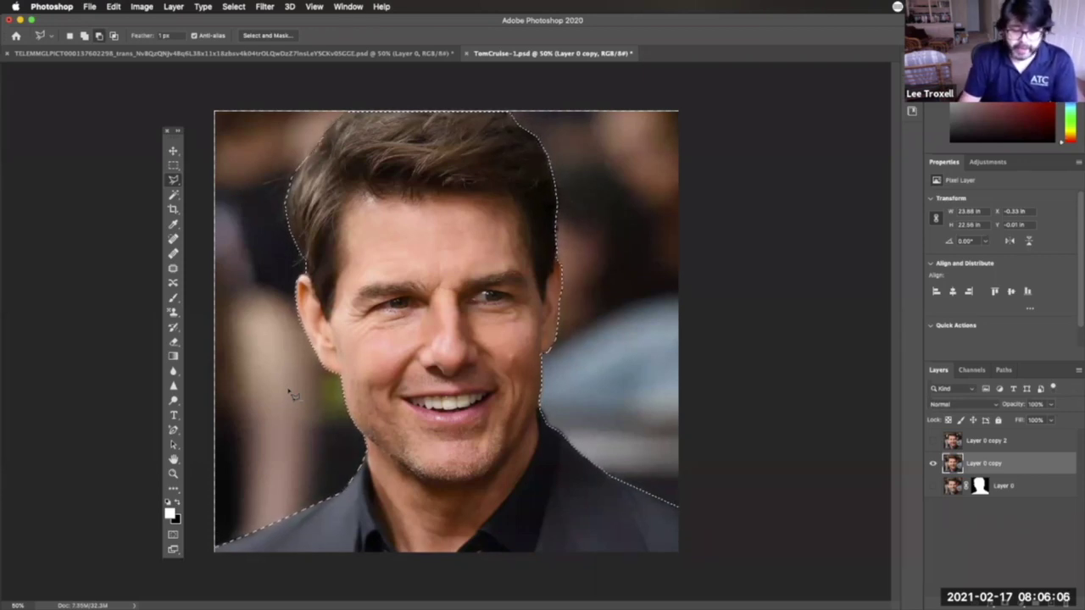
# Step: Float the Layers panel beside the photo
pyautogui.moveTo(938, 376); pyautogui.dragTo(647, 149)
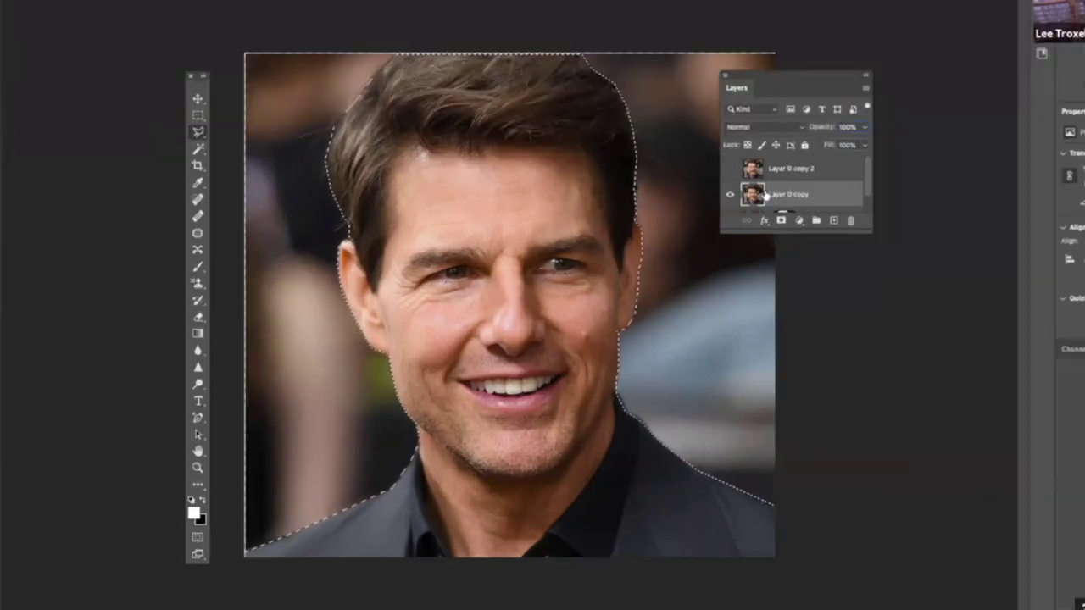
# Step: Try deleting the selected figure and, with the selection inverted, the background from Layer 0 copy, undoing each deletion
pyautogui.press('Delete')
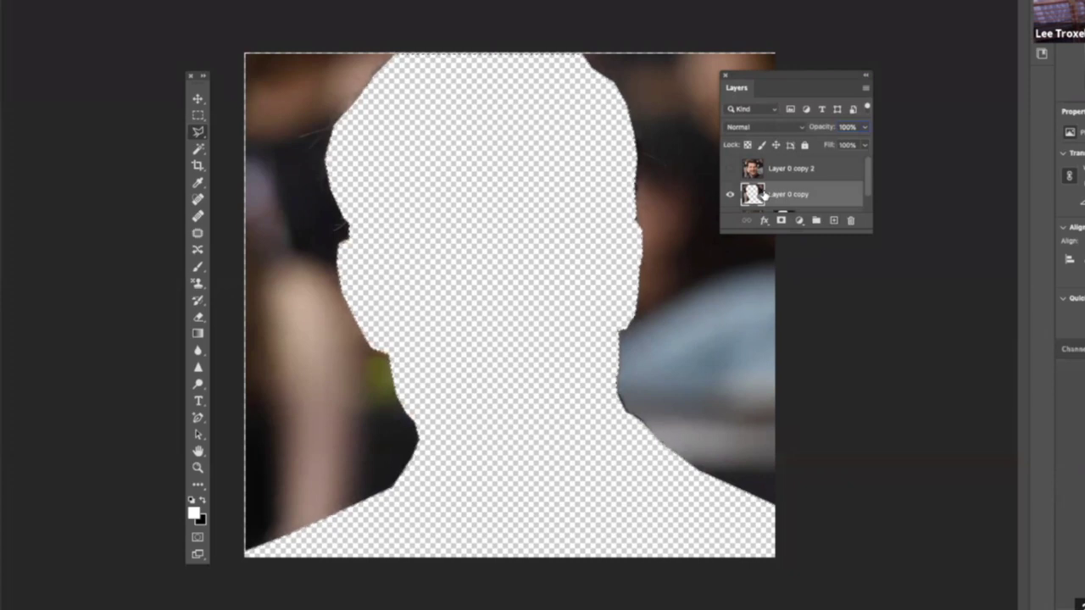
pyautogui.hotkey('ctrl', 'z')
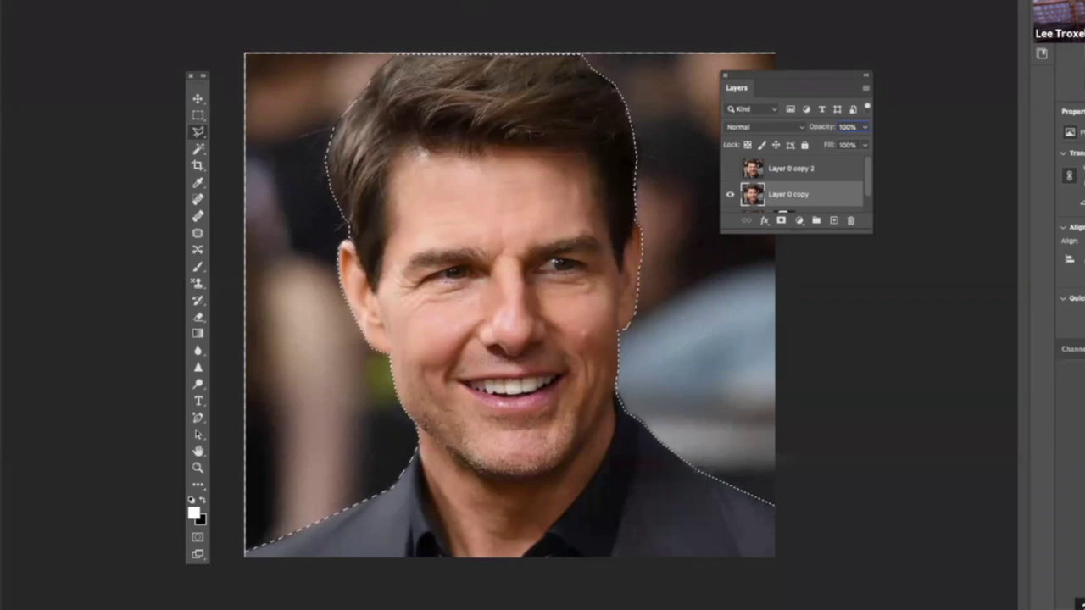
pyautogui.click(267, 0)
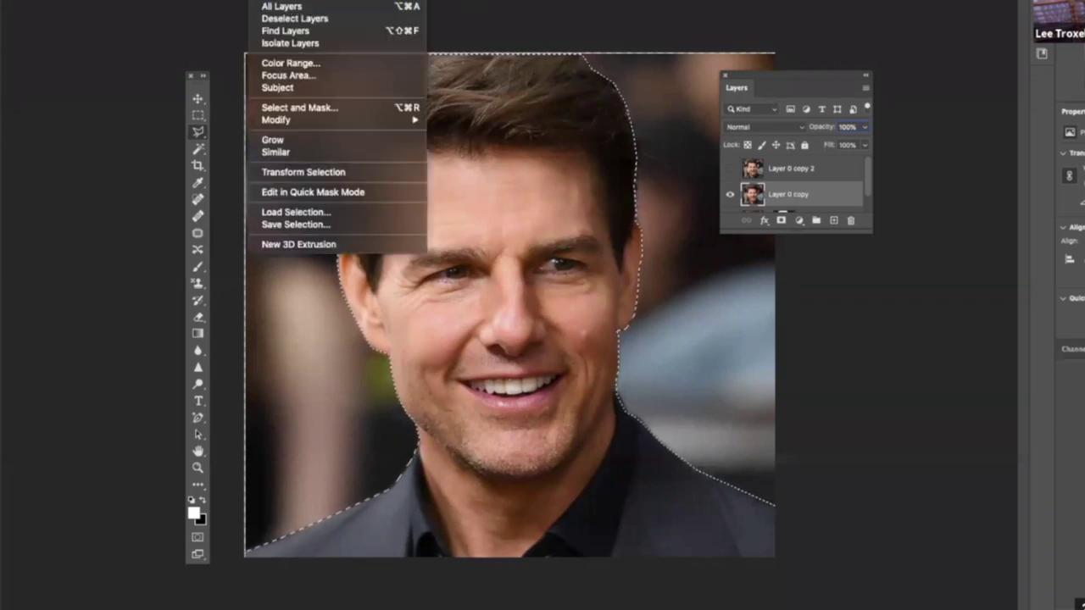
pyautogui.press('Escape')
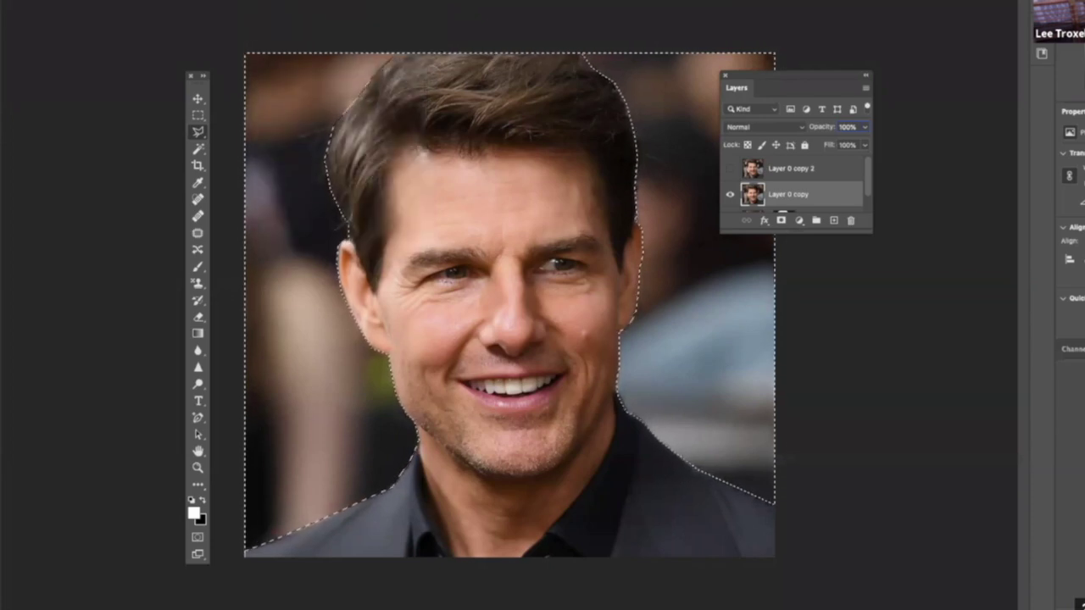
pyautogui.press('Delete')
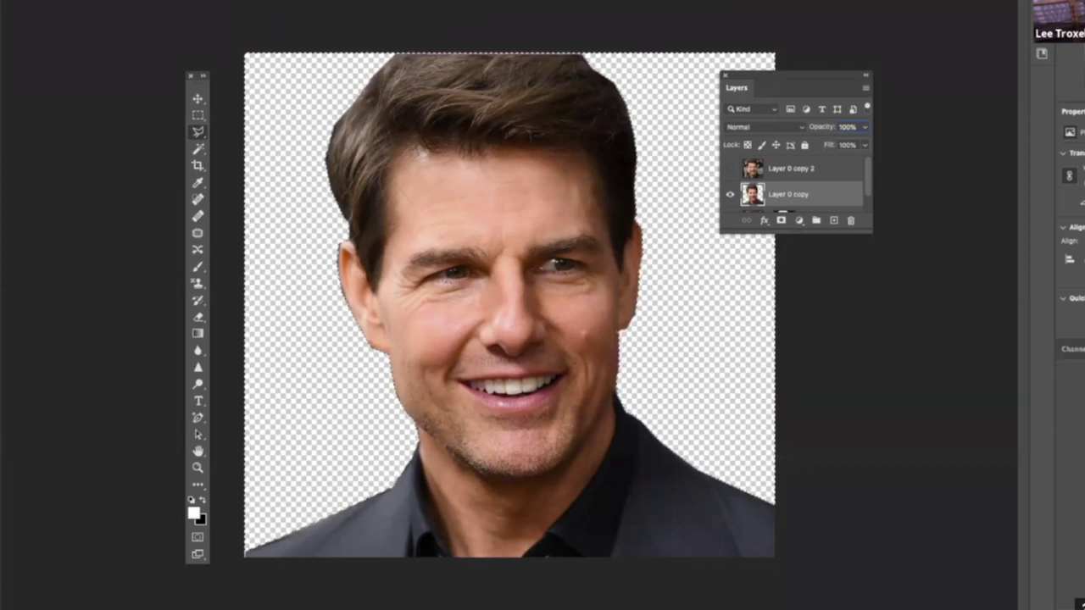
pyautogui.press('super+z')
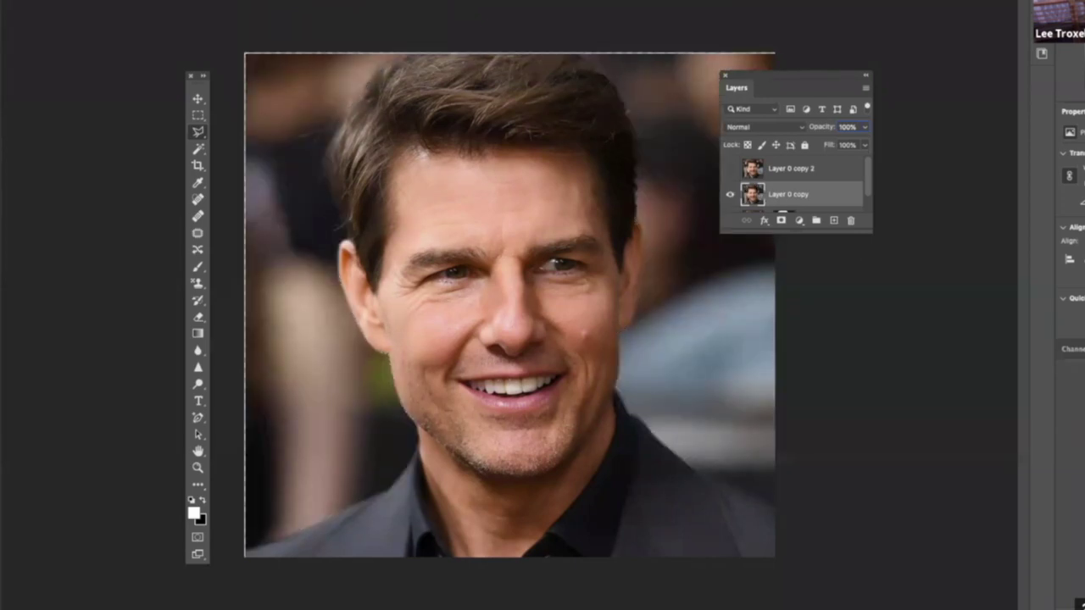
pyautogui.press('Delete')
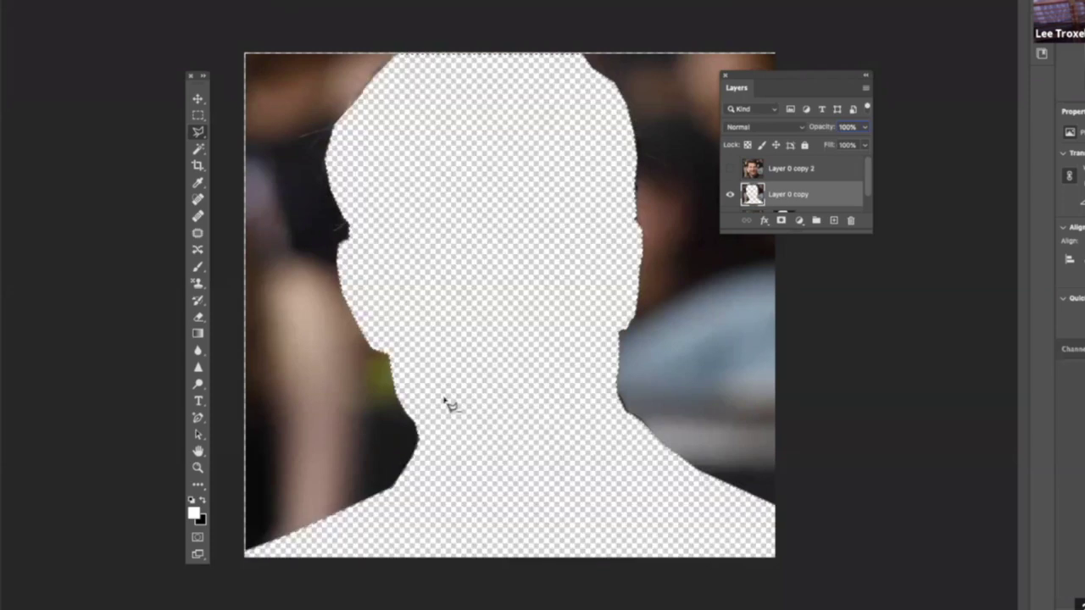
pyautogui.hotkey('ctrl', 'z')
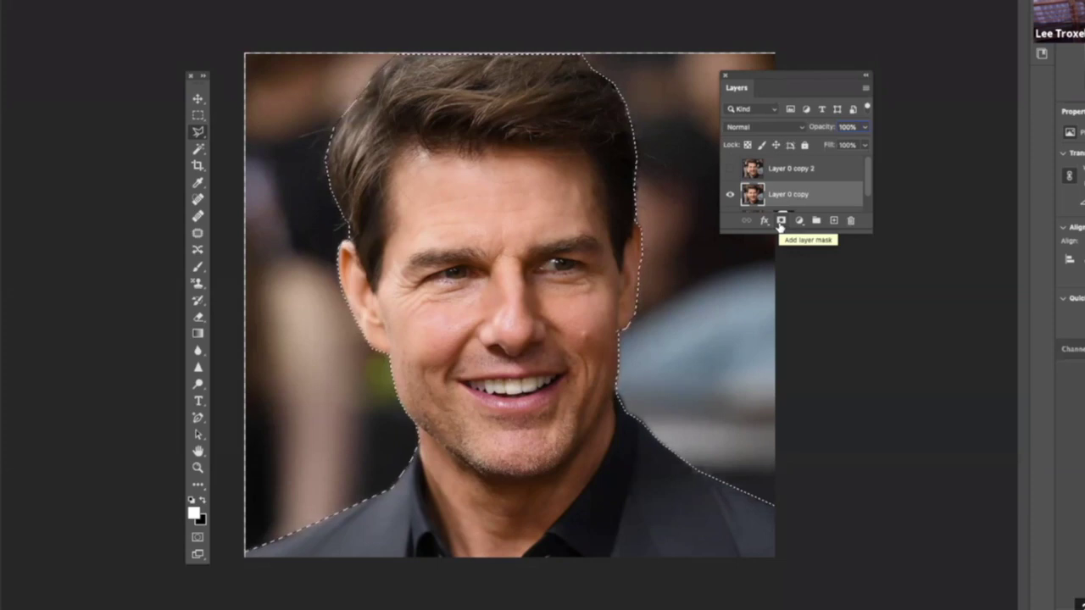
# Step: Add a layer mask to Layer 0 copy from the figure selection and make the mask active for editing
pyautogui.click(780, 221)
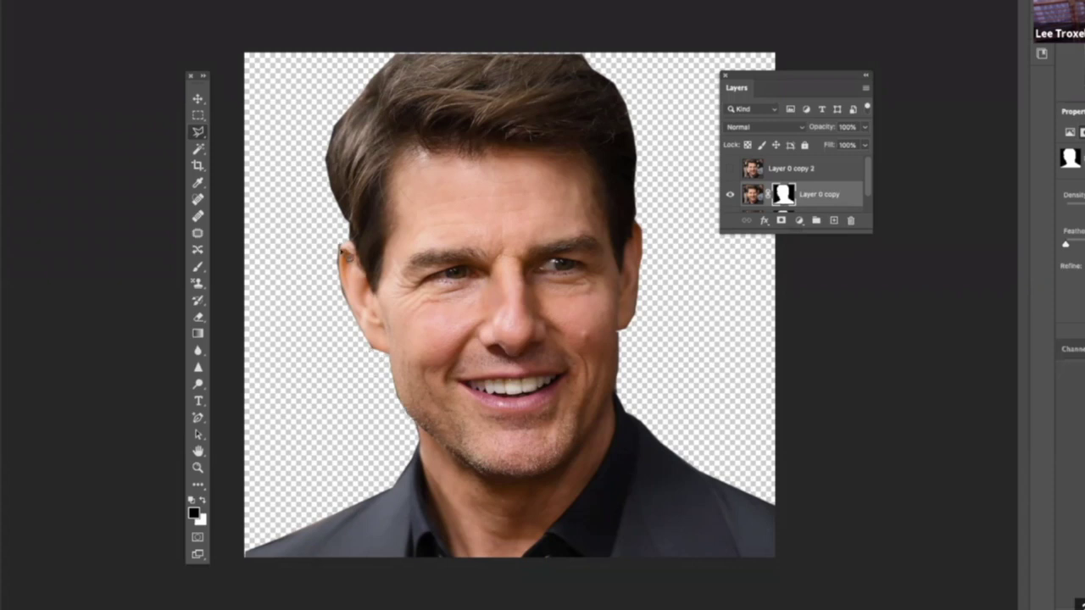
pyautogui.moveTo(331, 249); pyautogui.dragTo(360, 272)
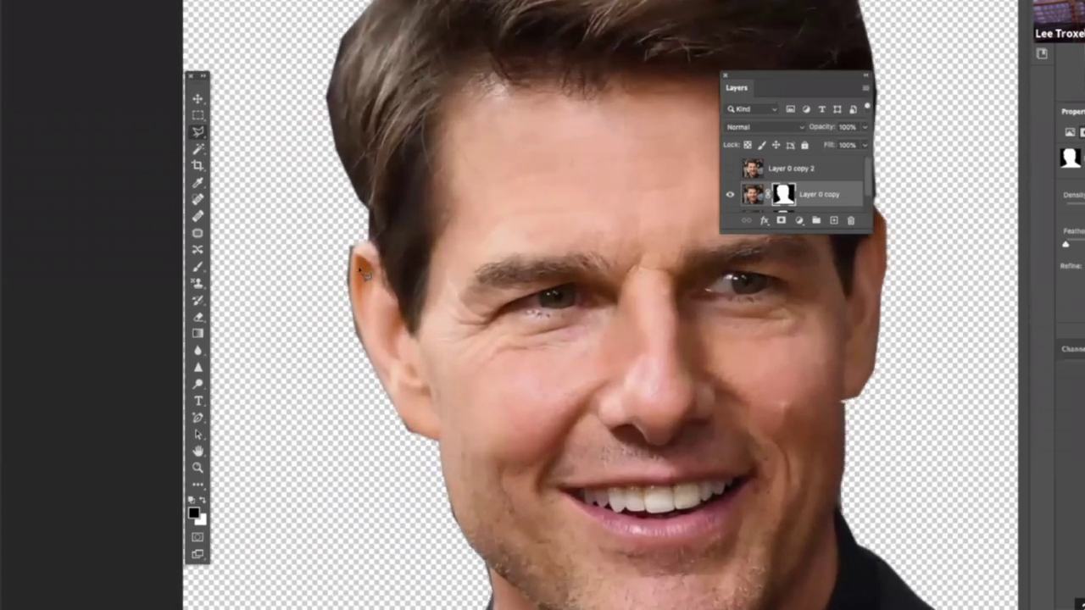
pyautogui.scroll(2, 364, 273)
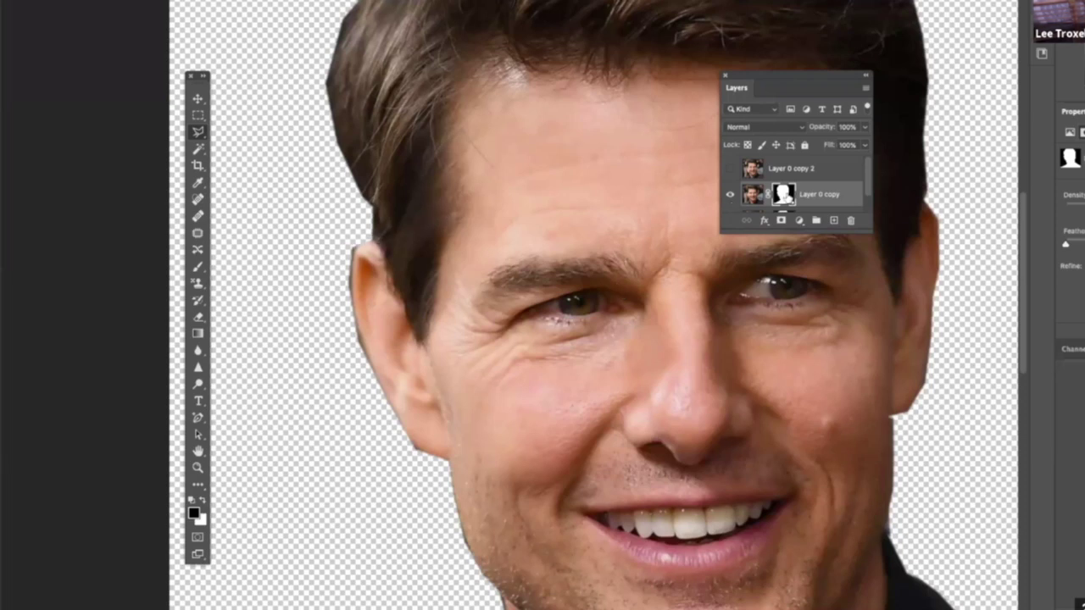
pyautogui.click(778, 195)
pyautogui.click(751, 196)
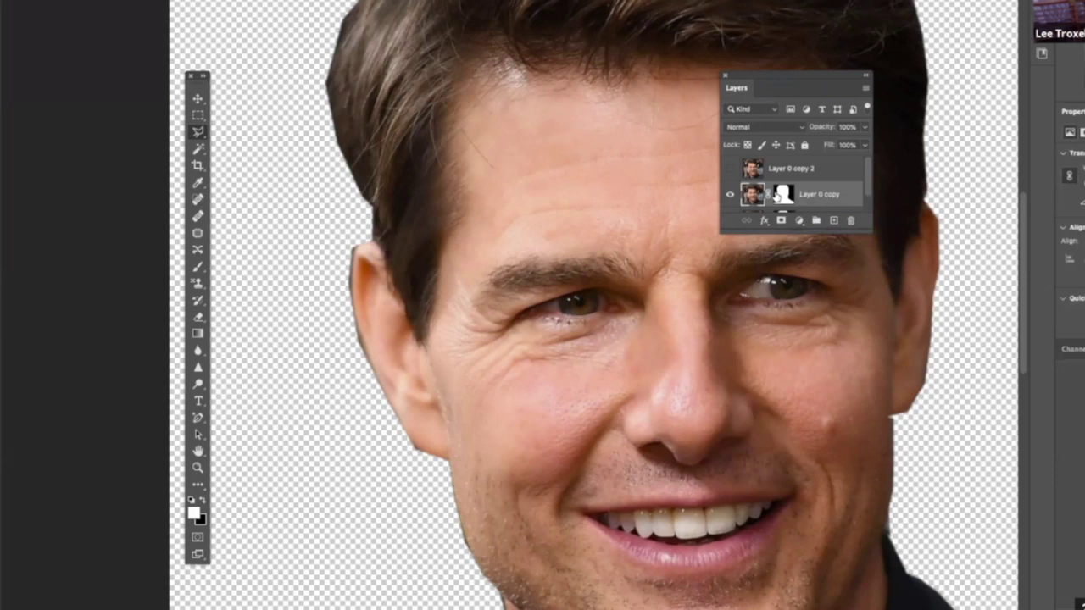
pyautogui.click(783, 194)
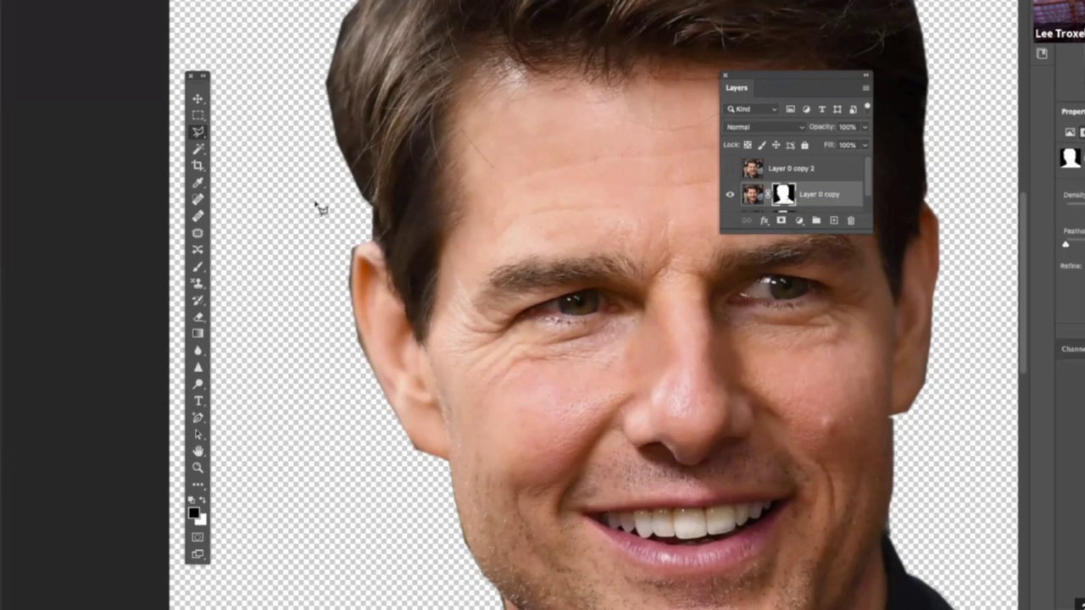
# Step: Paint white on the layer mask with the Brush tool to restore the hair edge on the photo's left side
pyautogui.click(198, 267)
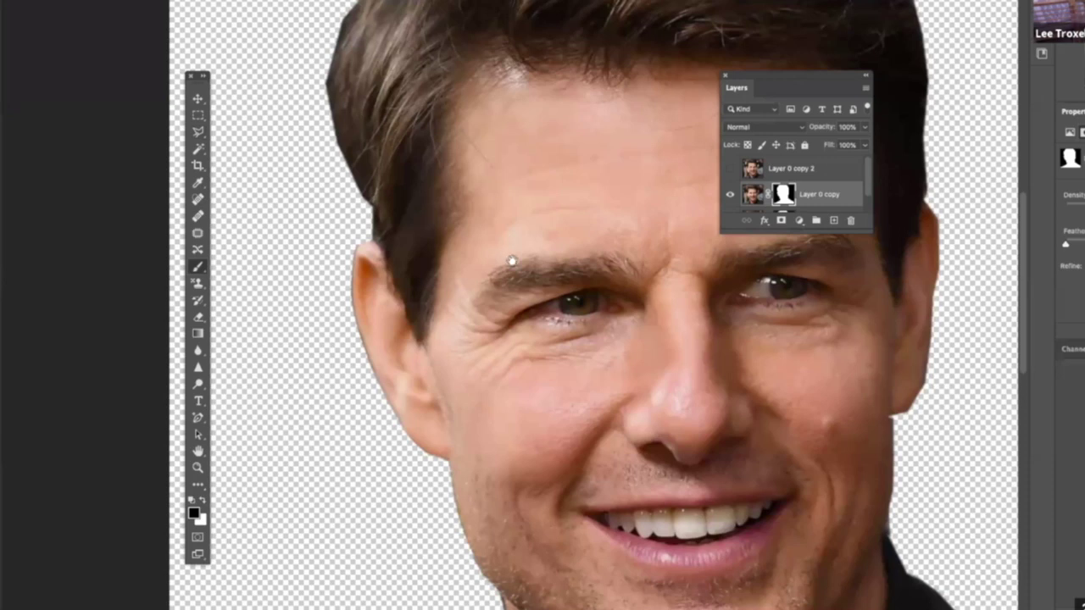
pyautogui.scroll(5, 513, 261)
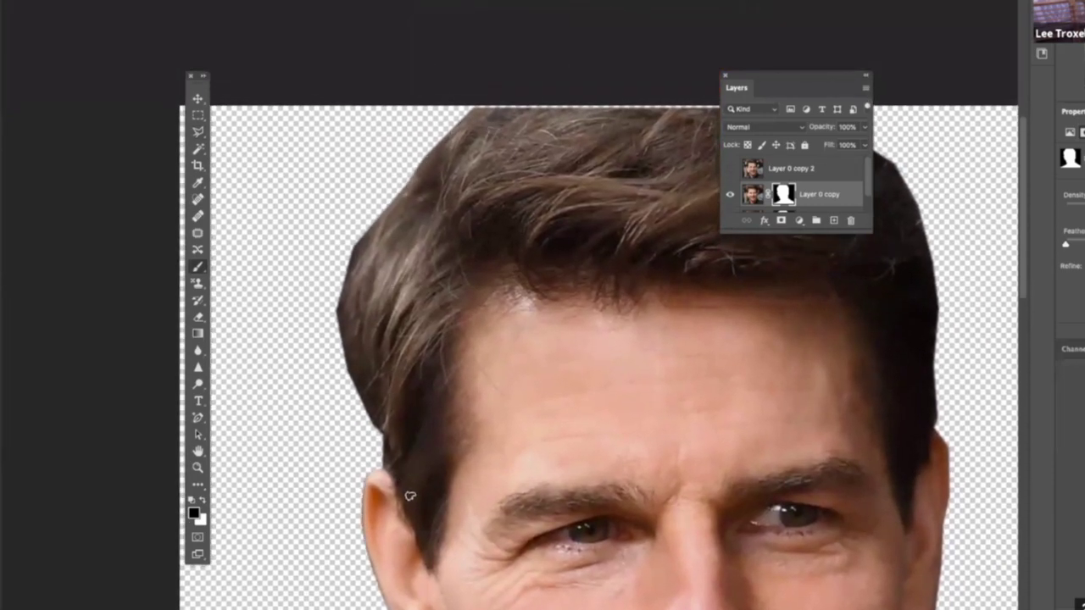
pyautogui.click(202, 501)
pyautogui.moveTo(400, 190)
pyautogui.mouseDown()
pyautogui.moveTo(357, 241)
pyautogui.moveTo(362, 228)
pyautogui.moveTo(335, 280)
pyautogui.moveTo(342, 360)
pyautogui.moveTo(367, 417)
pyautogui.mouseUp()
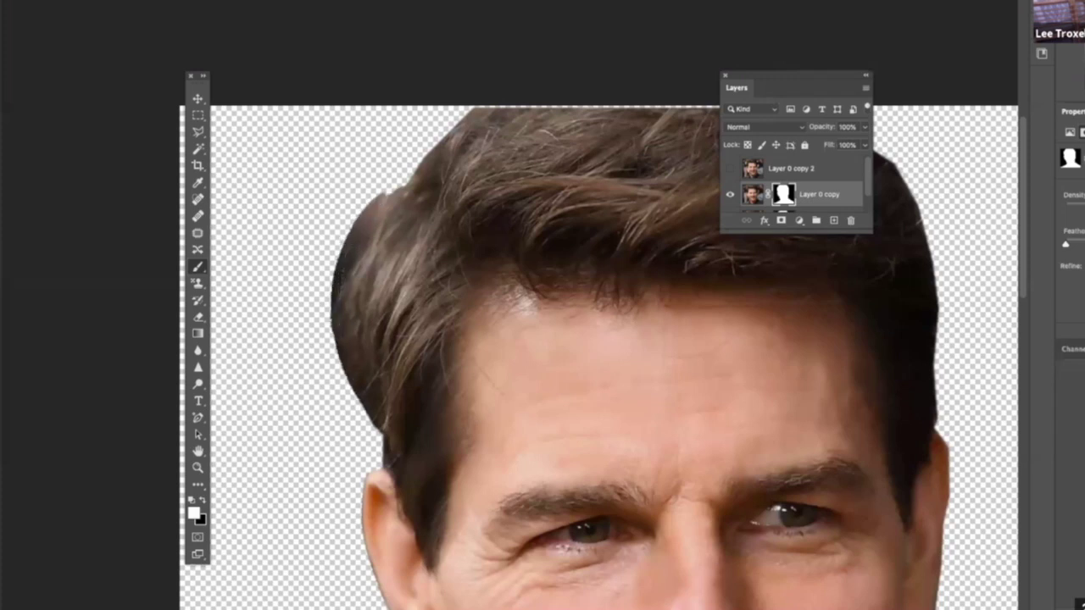
pyautogui.moveTo(393, 215)
pyautogui.mouseDown()
pyautogui.moveTo(410, 184)
pyautogui.moveTo(398, 187)
pyautogui.moveTo(451, 115)
pyautogui.mouseUp()
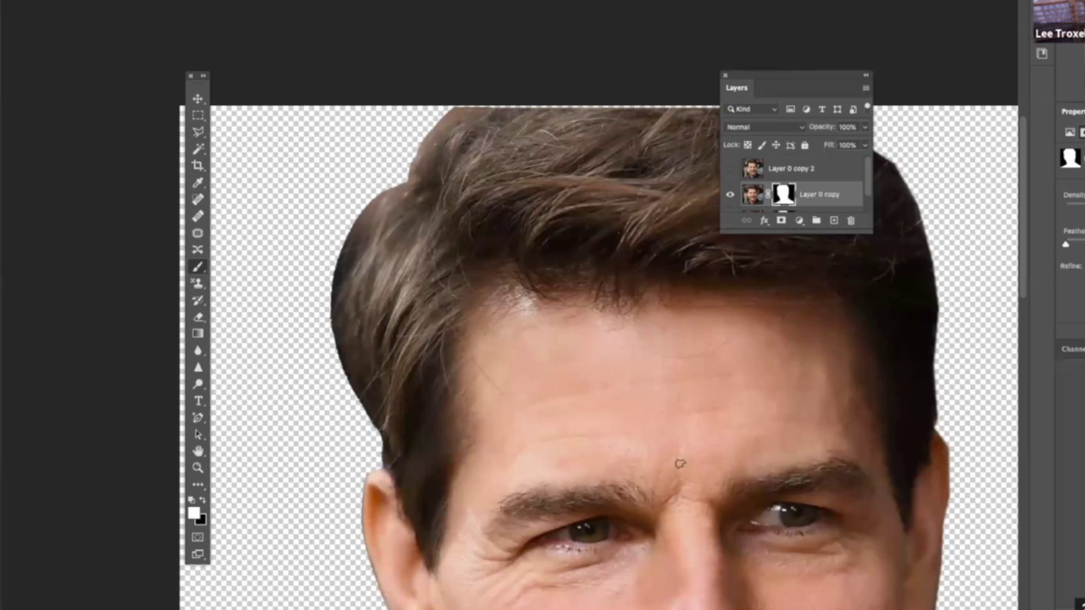
# Step: Paint black on Layer 0 copy's mask along the photo's left hair edge to hide the leftover background beside the strands
pyautogui.click(204, 501)
pyautogui.moveTo(396, 193)
pyautogui.mouseDown()
pyautogui.moveTo(334, 294)
pyautogui.moveTo(379, 201)
pyautogui.moveTo(334, 276)
pyautogui.moveTo(335, 256)
pyautogui.moveTo(335, 329)
pyautogui.moveTo(353, 256)
pyautogui.moveTo(339, 275)
pyautogui.moveTo(351, 396)
pyautogui.mouseUp()
pyautogui.moveTo(337, 291); pyautogui.dragTo(356, 394)
pyautogui.moveTo(349, 334)
pyautogui.mouseDown()
pyautogui.moveTo(367, 424)
pyautogui.moveTo(356, 373)
pyautogui.moveTo(389, 445)
pyautogui.mouseUp()
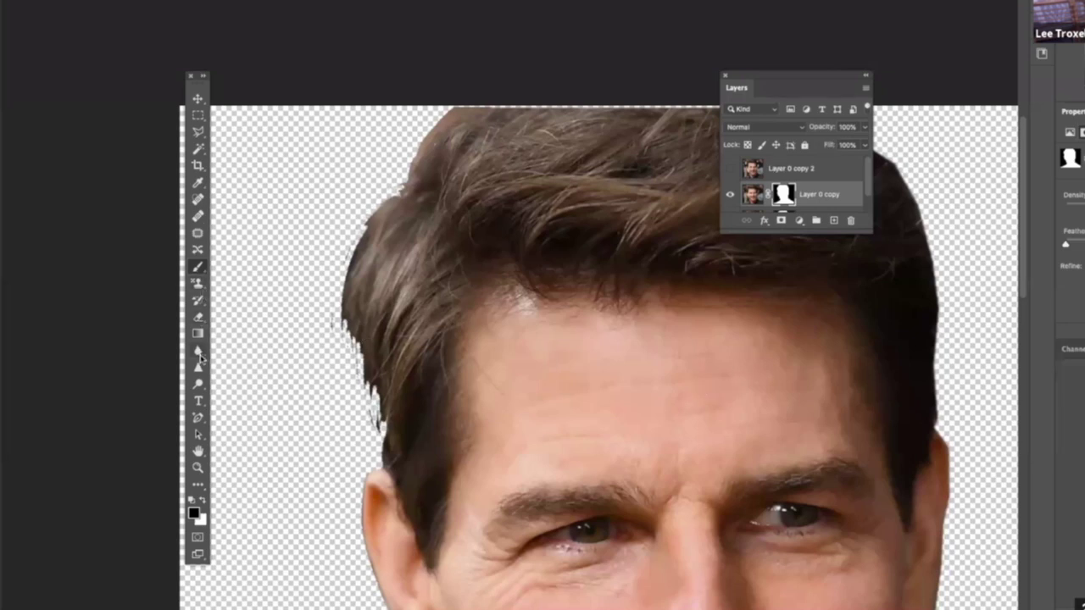
# Step: Paint white on the mask along the same left hair edge to bring back the hidden hair down to the ear
pyautogui.click(204, 501)
pyautogui.moveTo(367, 226)
pyautogui.mouseDown()
pyautogui.moveTo(348, 263)
pyautogui.moveTo(342, 334)
pyautogui.moveTo(379, 426)
pyautogui.mouseUp()
pyautogui.moveTo(347, 324); pyautogui.dragTo(377, 429)
pyautogui.moveTo(363, 361); pyautogui.dragTo(383, 452)
pyautogui.moveTo(373, 395); pyautogui.dragTo(383, 451)
pyautogui.moveTo(346, 308)
pyautogui.mouseDown()
pyautogui.moveTo(403, 188)
pyautogui.moveTo(347, 260)
pyautogui.moveTo(347, 335)
pyautogui.mouseUp()
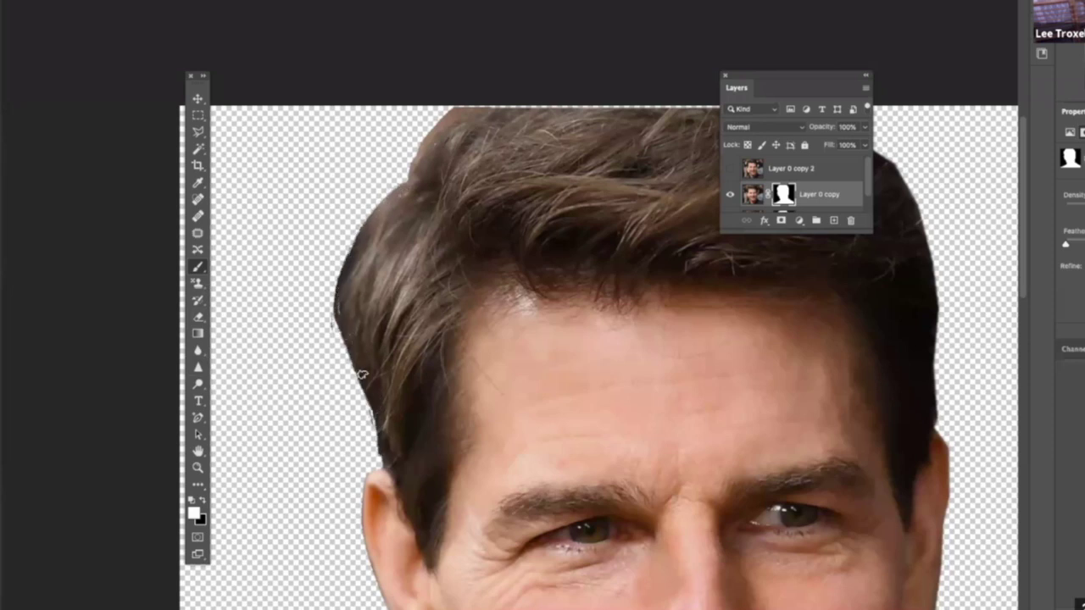
pyautogui.moveTo(370, 396); pyautogui.dragTo(380, 457)
# Step: Paint white on the mask to fill the small gap where the earlobe meets the cheek on the photo's right side
pyautogui.click(206, 500)
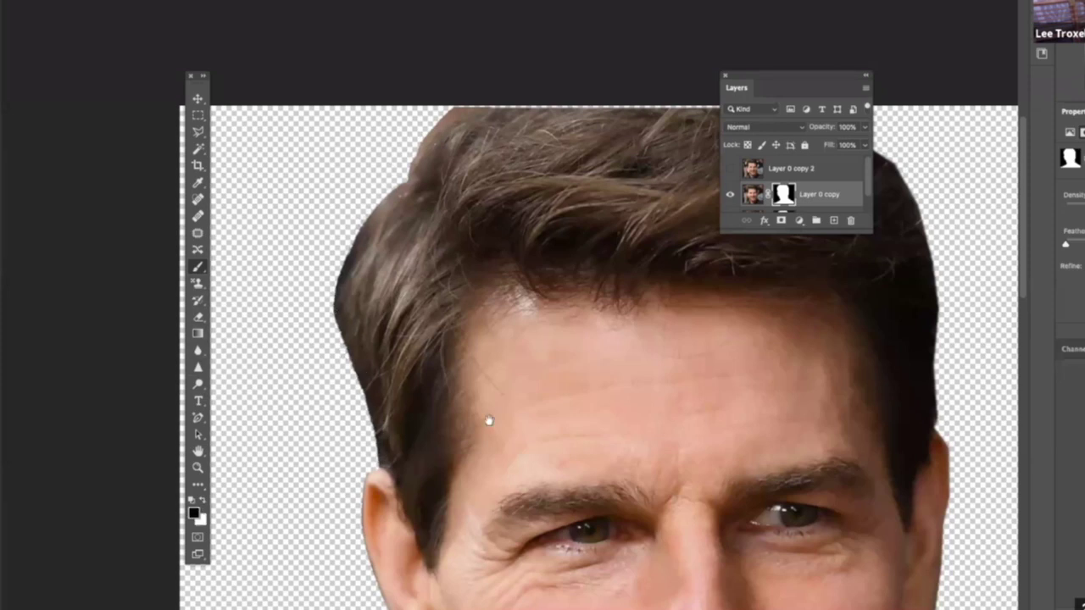
pyautogui.scroll(-10, 489, 421)
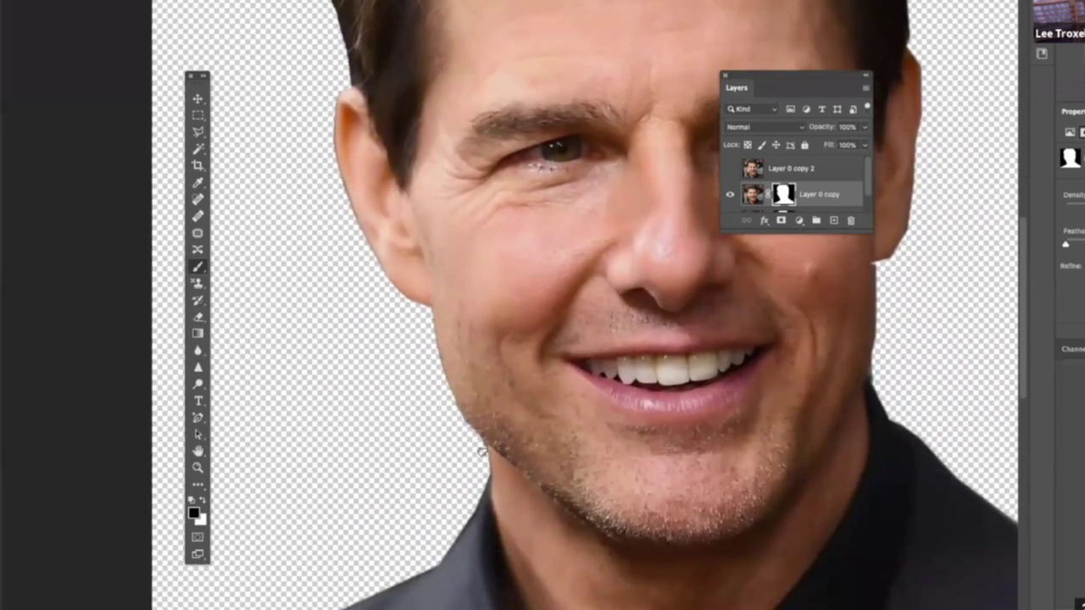
pyautogui.moveTo(545, 514); pyautogui.dragTo(402, 485)
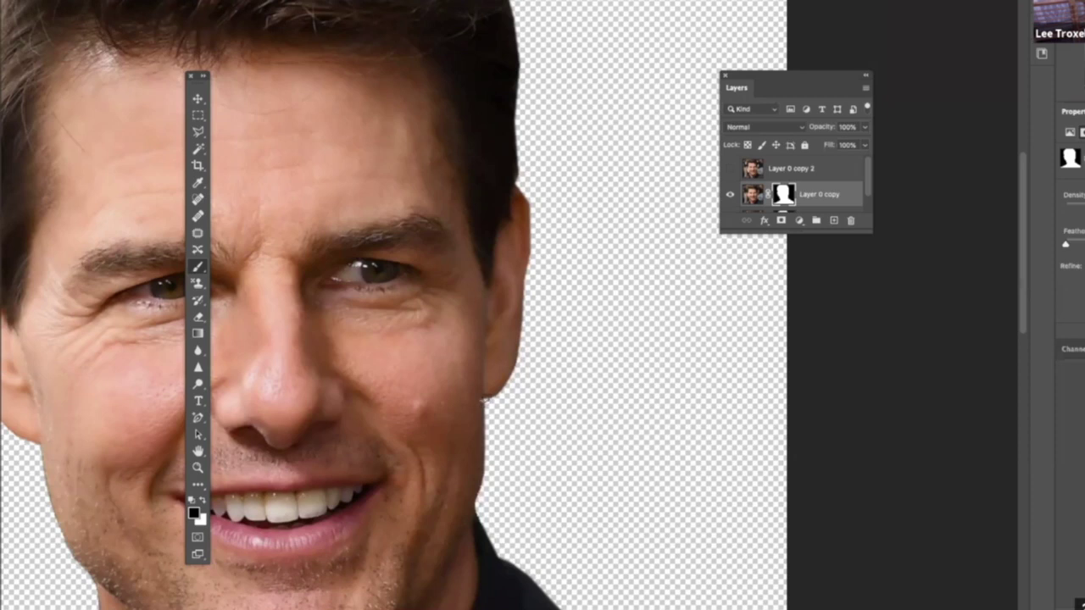
pyautogui.scroll(8, 485, 394)
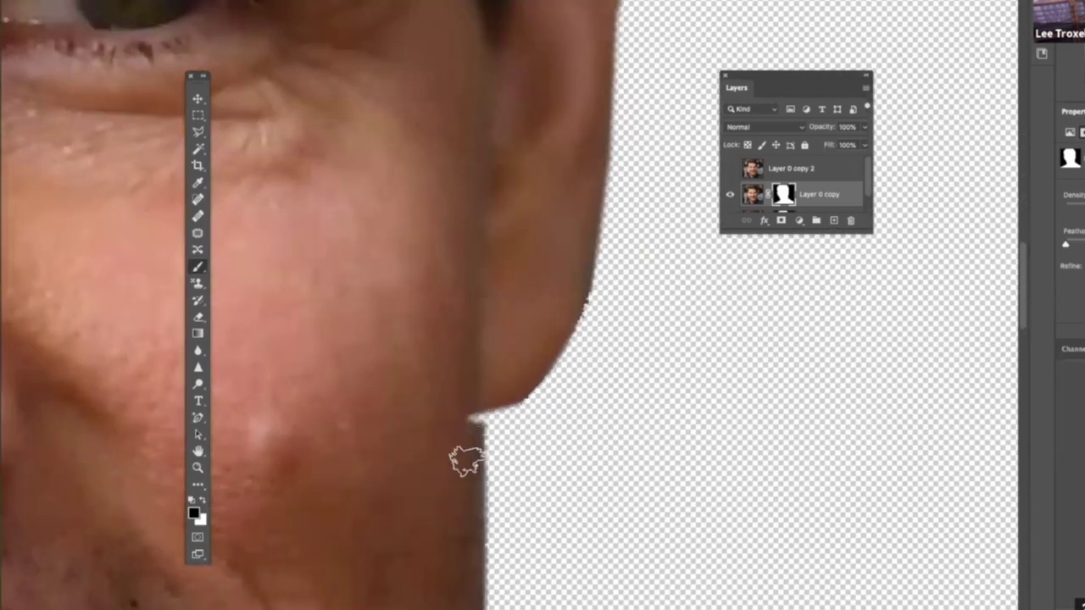
pyautogui.click(202, 501)
pyautogui.moveTo(473, 390); pyautogui.dragTo(463, 480)
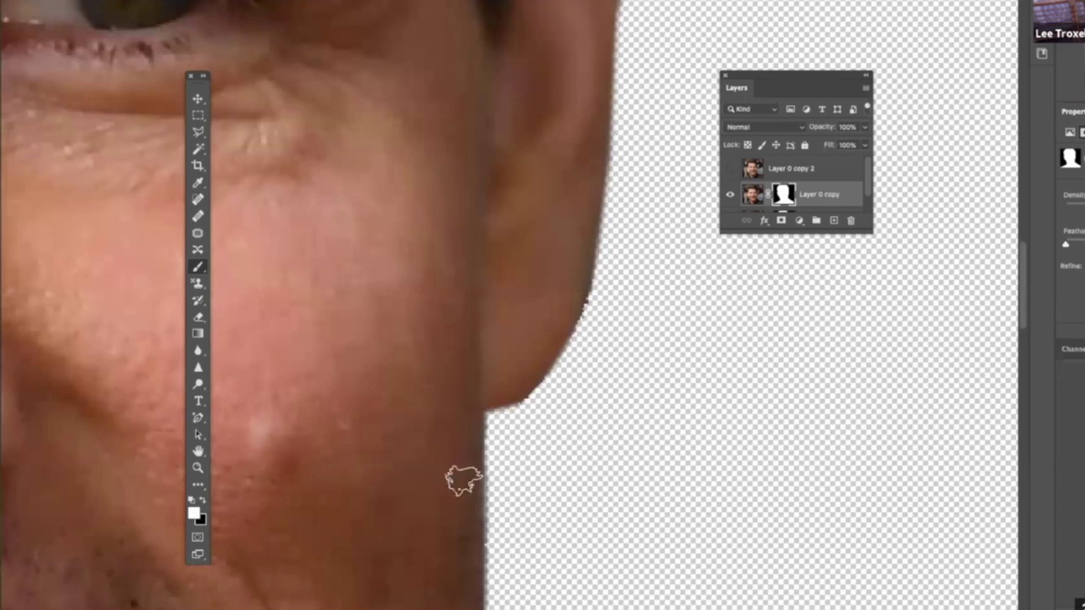
# Step: Display Layer 0 copy's layer mask on its own in the canvas, with the whole figure in view
pyautogui.scroll(-6, 542, 450)
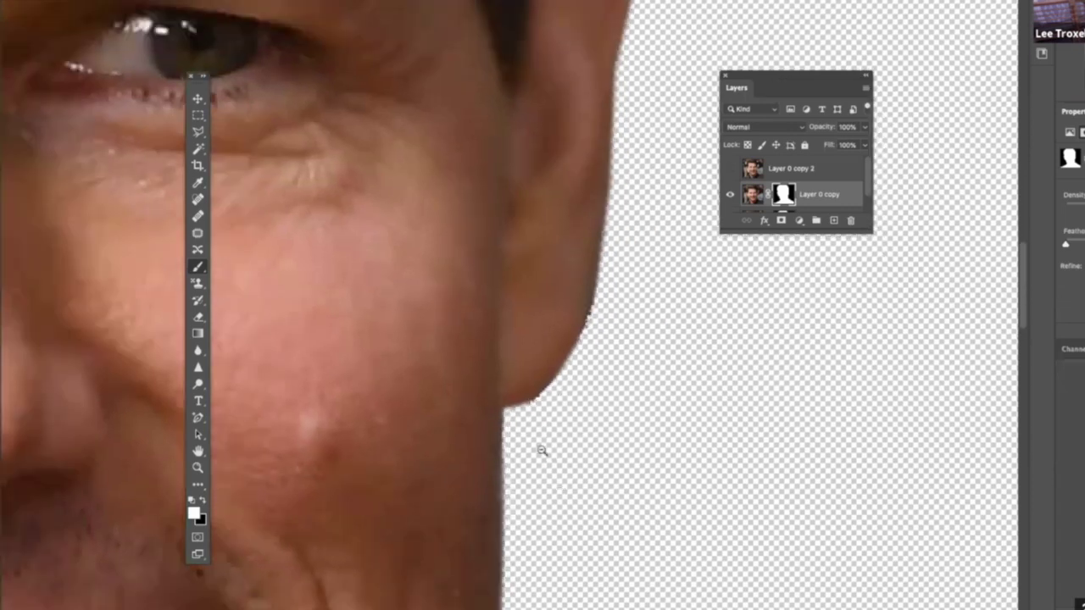
pyautogui.keyDown('alt'); pyautogui.click(569, 431); pyautogui.keyUp('alt')
pyautogui.keyDown('alt'); pyautogui.click(543, 470); pyautogui.keyUp('alt')
pyautogui.keyDown('alt'); pyautogui.click(547, 373); pyautogui.keyUp('alt')
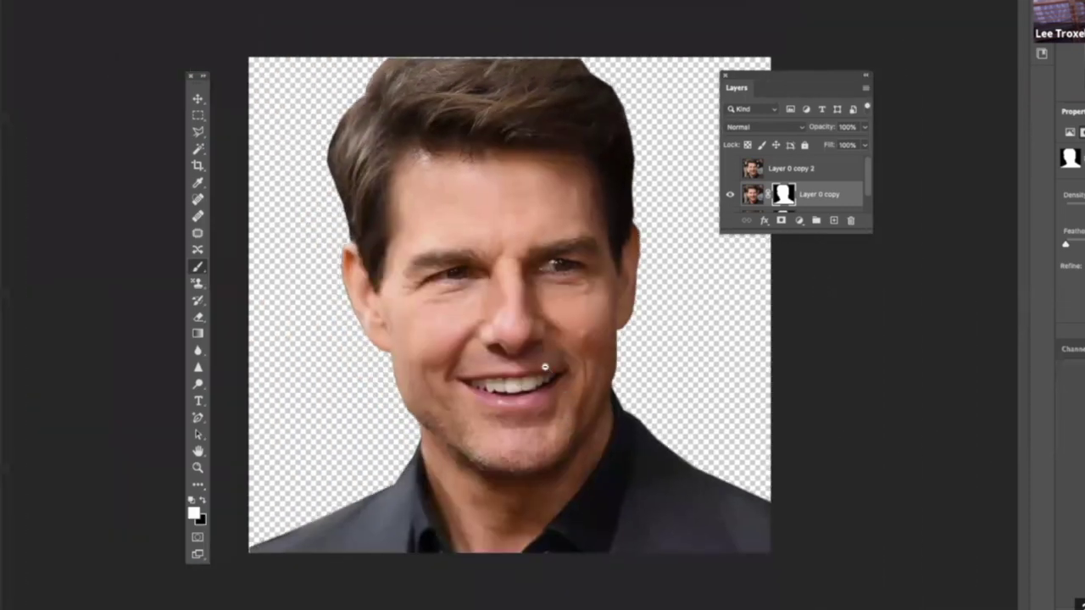
pyautogui.keyDown('alt'); pyautogui.click(374, 104); pyautogui.keyUp('alt')
pyautogui.click(363, 102)
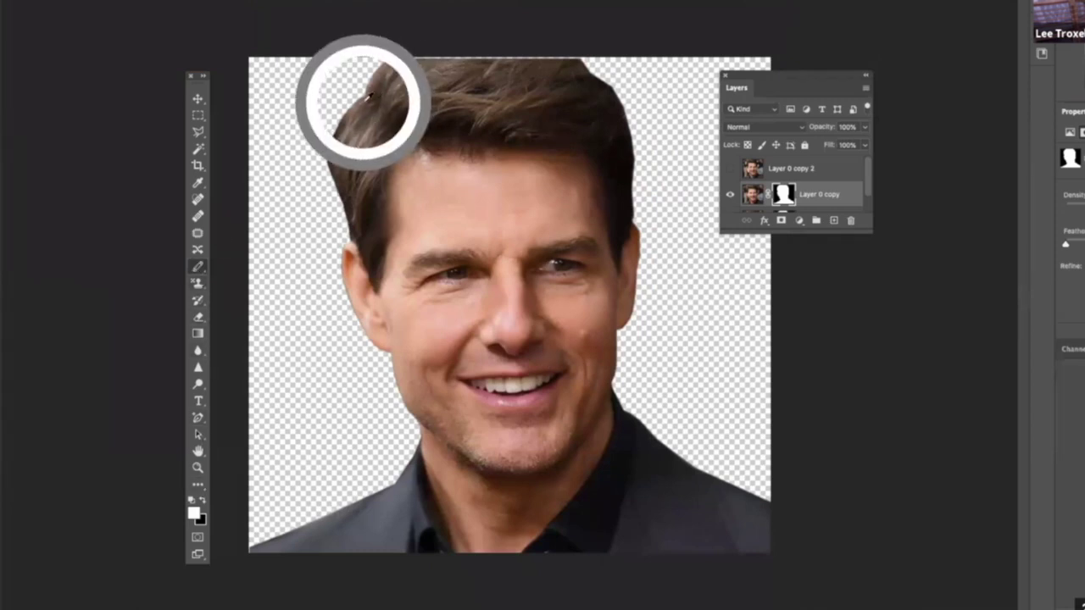
pyautogui.keyDown('alt'); pyautogui.click(777, 197); pyautogui.keyUp('alt')
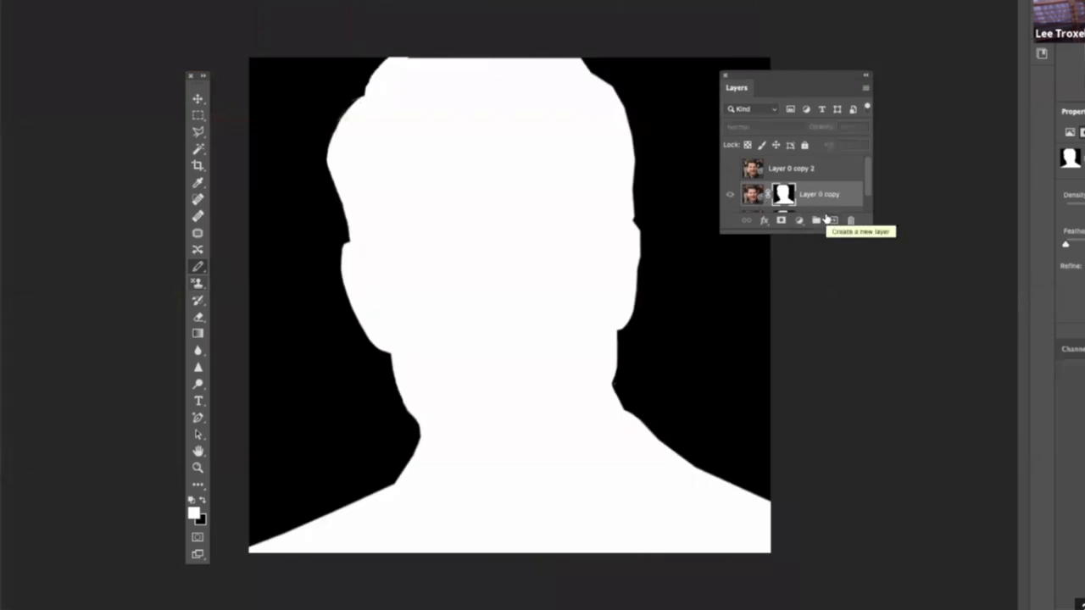
# Step: Clean the rough left hair edge in the mask view with the Brush tool, using black outside and white inside the silhouette
pyautogui.moveTo(352, 99); pyautogui.dragTo(279, 262)
pyautogui.moveTo(511, 302); pyautogui.dragTo(448, 293)
pyautogui.click(204, 502)
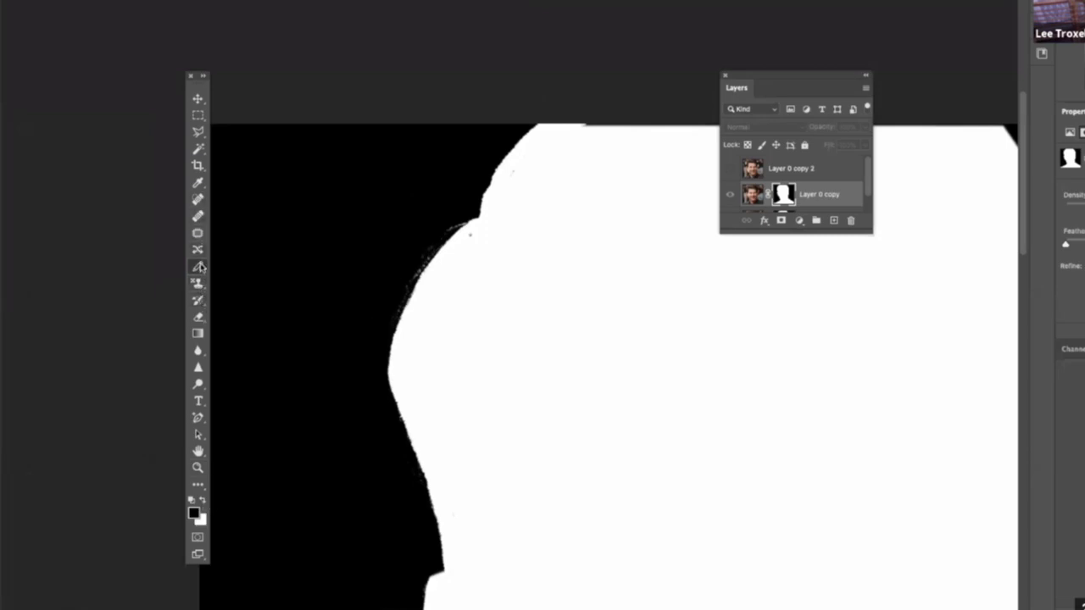
pyautogui.click(198, 267)
pyautogui.click(237, 269)
pyautogui.scroll(5, 491, 304)
pyautogui.hscroll(4, 491, 304)
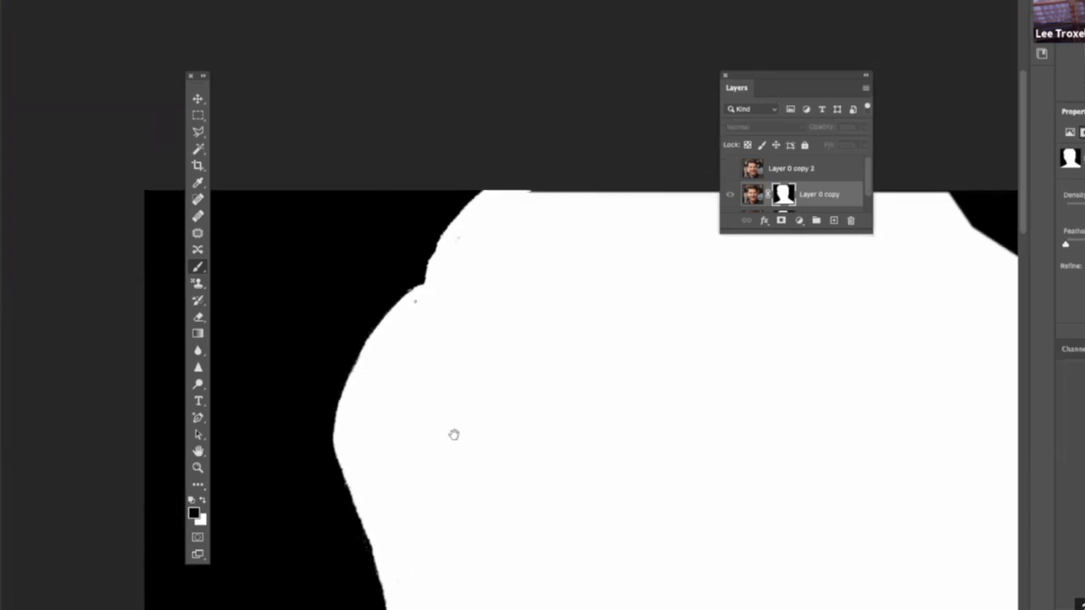
pyautogui.click(203, 501)
pyautogui.moveTo(345, 402)
pyautogui.mouseDown()
pyautogui.moveTo(375, 379)
pyautogui.moveTo(409, 316)
pyautogui.moveTo(397, 334)
pyautogui.moveTo(456, 281)
pyautogui.moveTo(881, 286)
pyautogui.mouseUp()
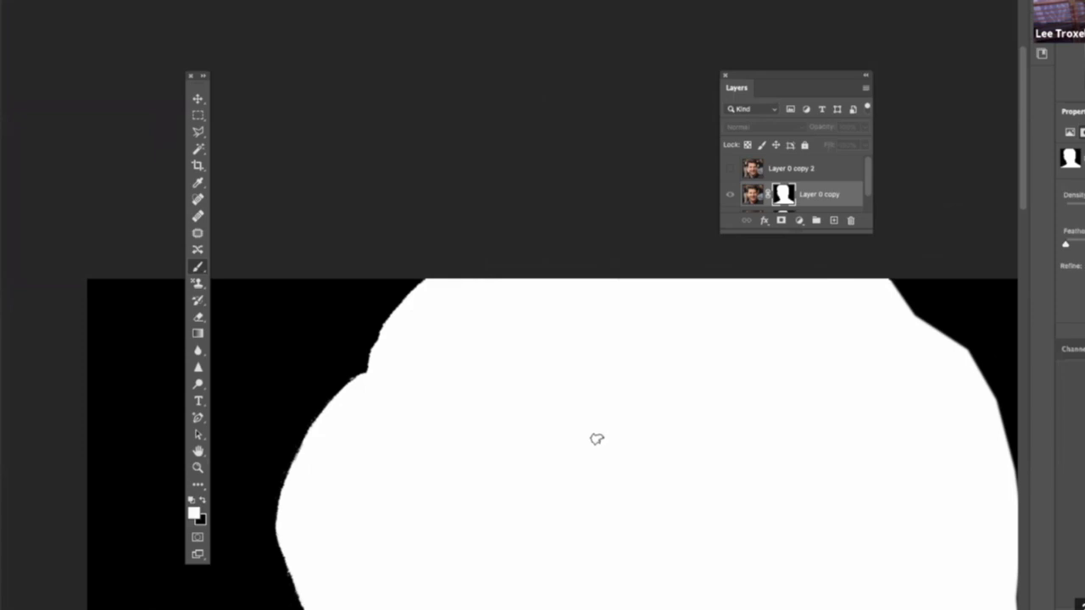
# Step: Leave the mask view and make Layer 0 copy's image active instead of its mask
pyautogui.keyDown('alt'); pyautogui.click(631, 423); pyautogui.keyUp('alt')
pyautogui.keyDown('alt'); pyautogui.click(586, 453); pyautogui.keyUp('alt')
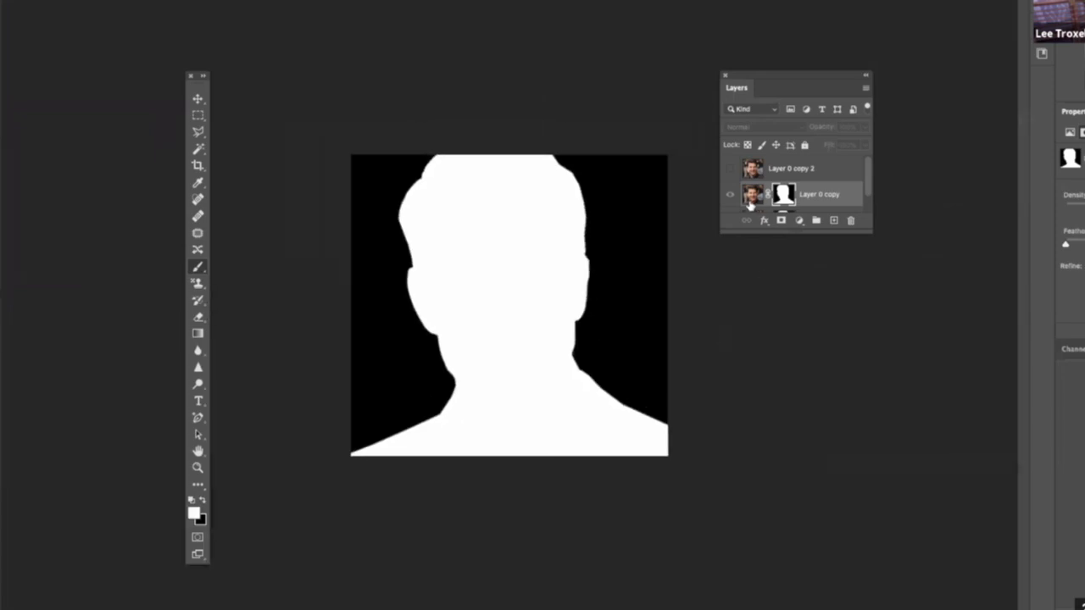
pyautogui.click(752, 197)
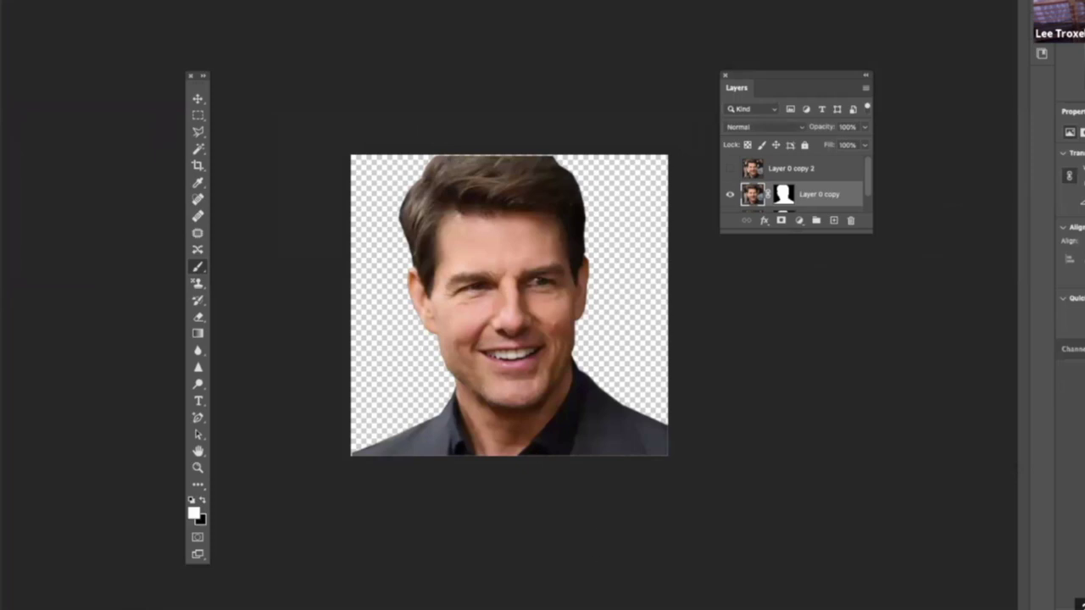
# Step: Try the Cutout filter on Layer 0 copy's image and undo it
pyautogui.click(304, 0)
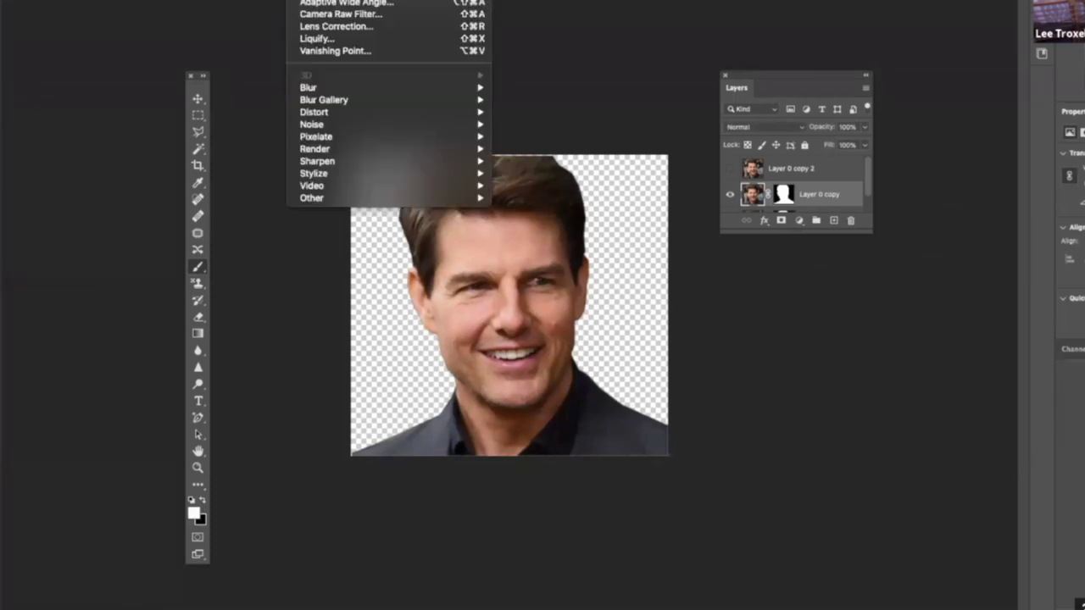
pyautogui.click(339, 2)
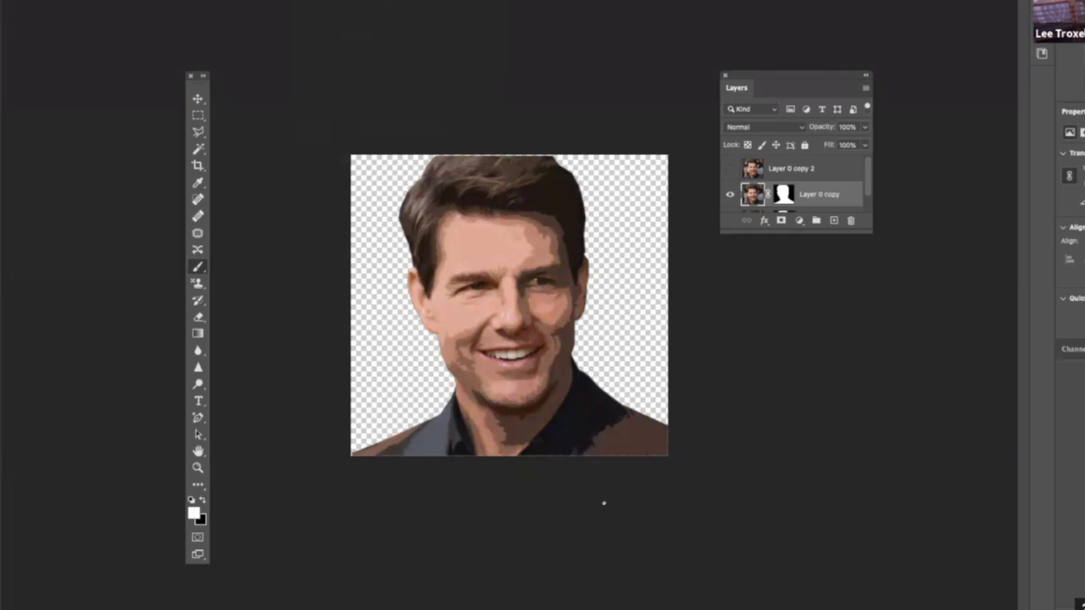
pyautogui.press('super+z')
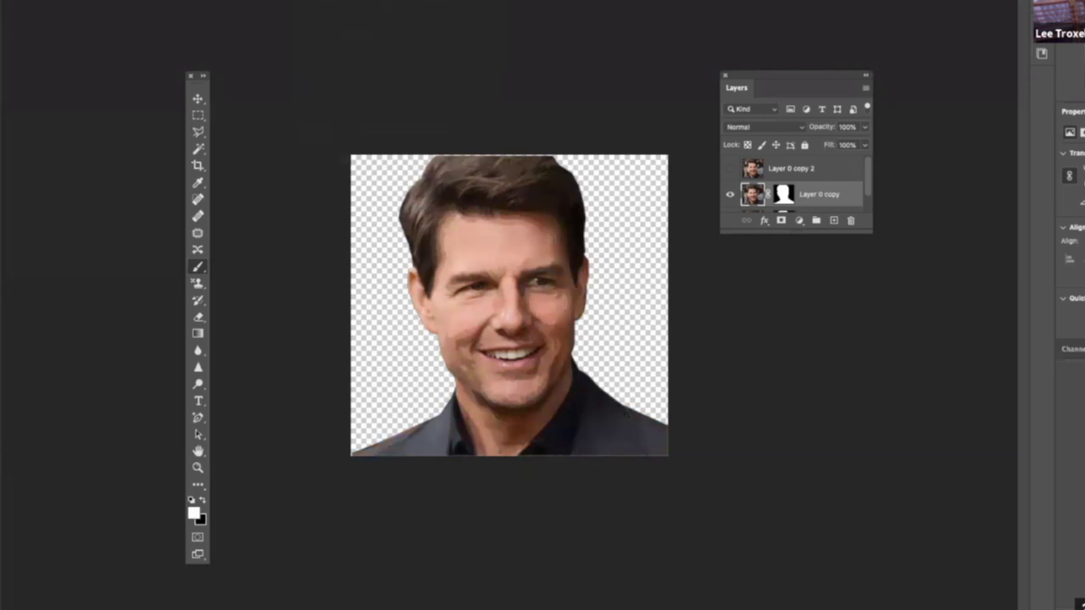
# Step: Preview the Cutout filter on the portrait in the Filter Gallery at 33.3% zoom and cancel it
pyautogui.click(307, 2)
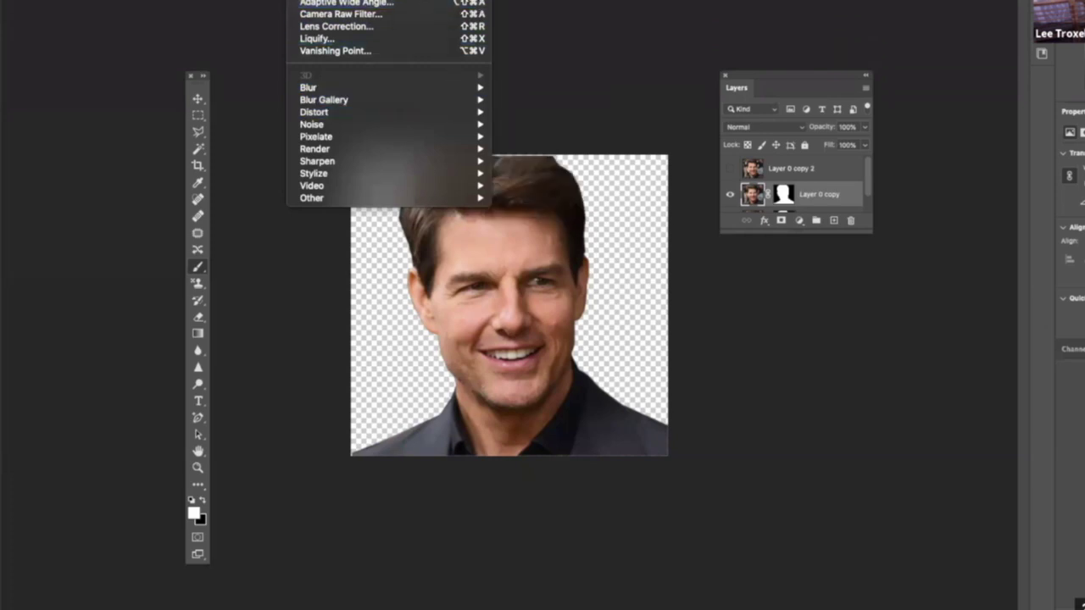
pyautogui.press('Escape')
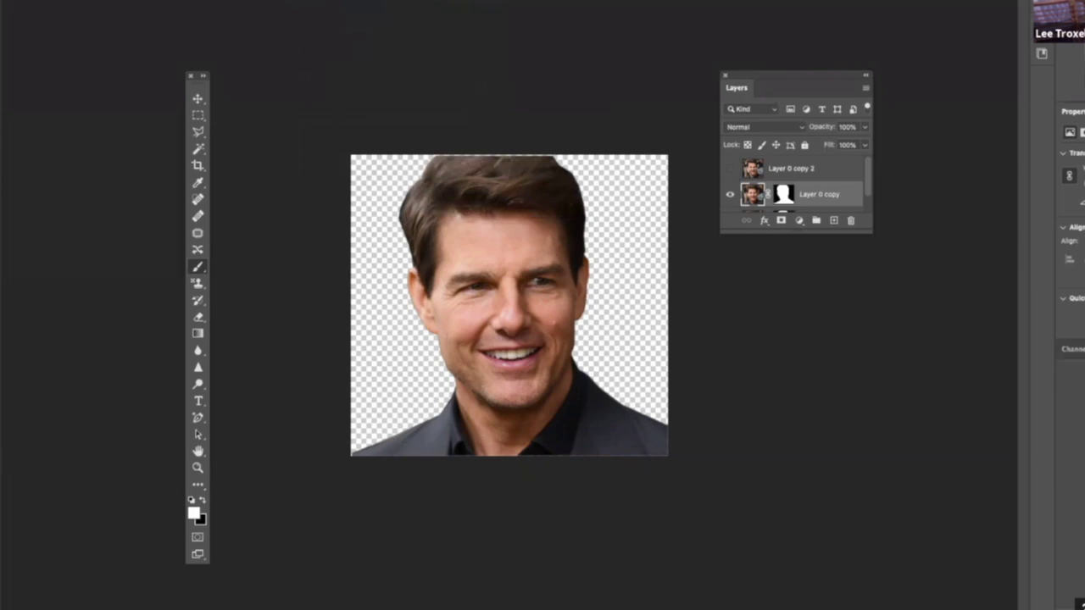
pyautogui.moveTo(836, 0); pyautogui.dragTo(211, 60)
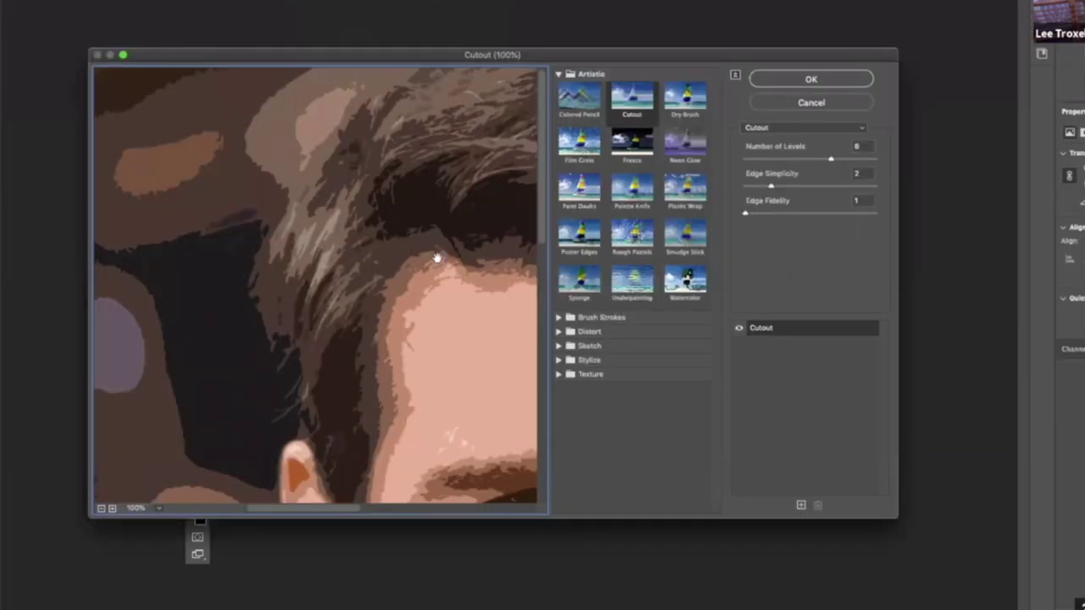
pyautogui.moveTo(451, 257); pyautogui.dragTo(251, 215)
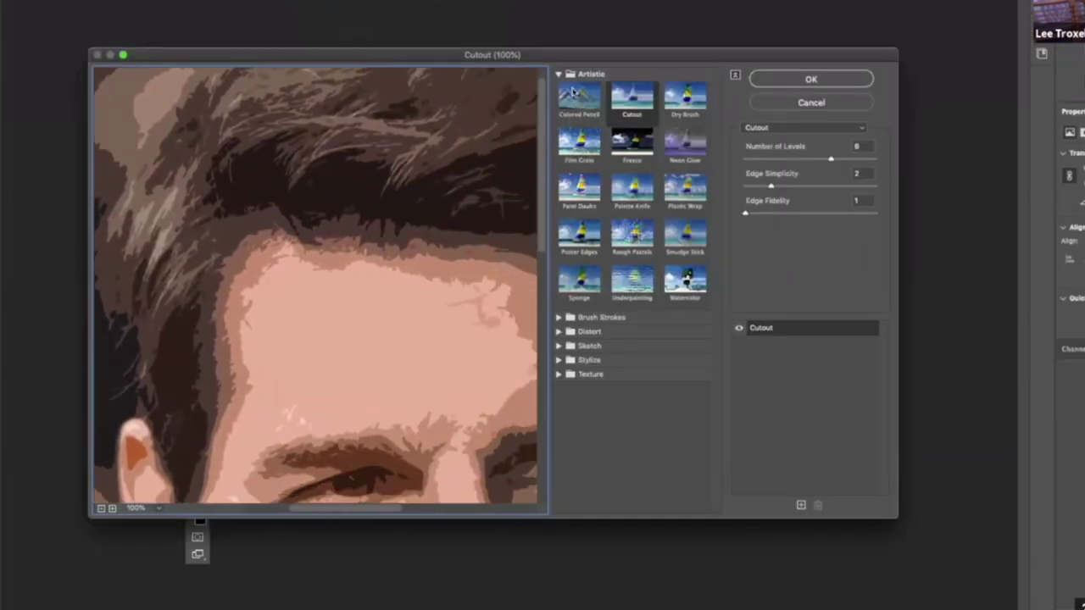
pyautogui.click(100, 509)
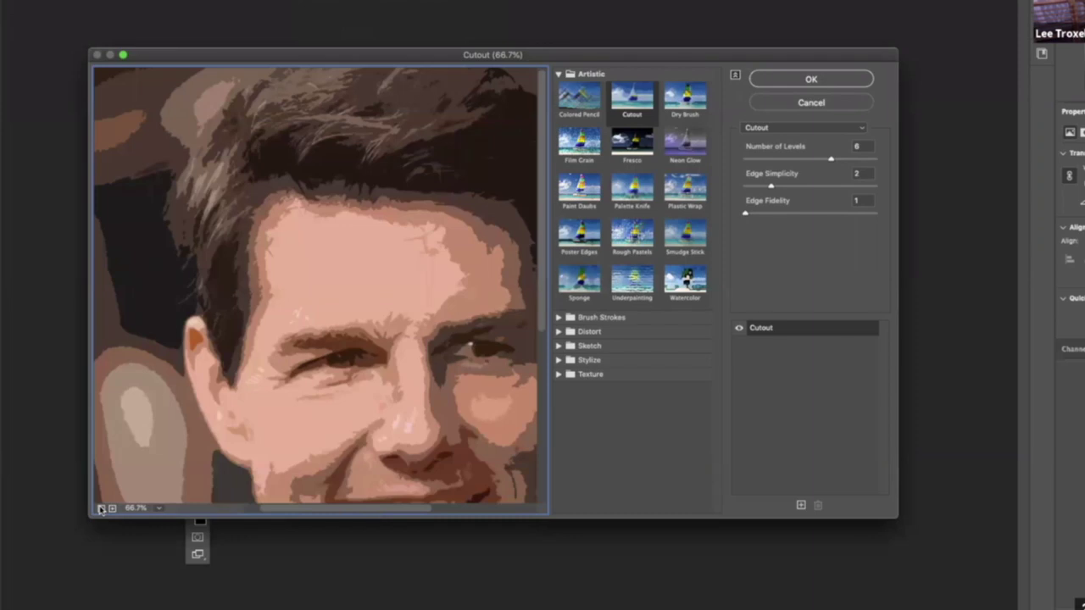
pyautogui.click(100, 509)
pyautogui.click(101, 508)
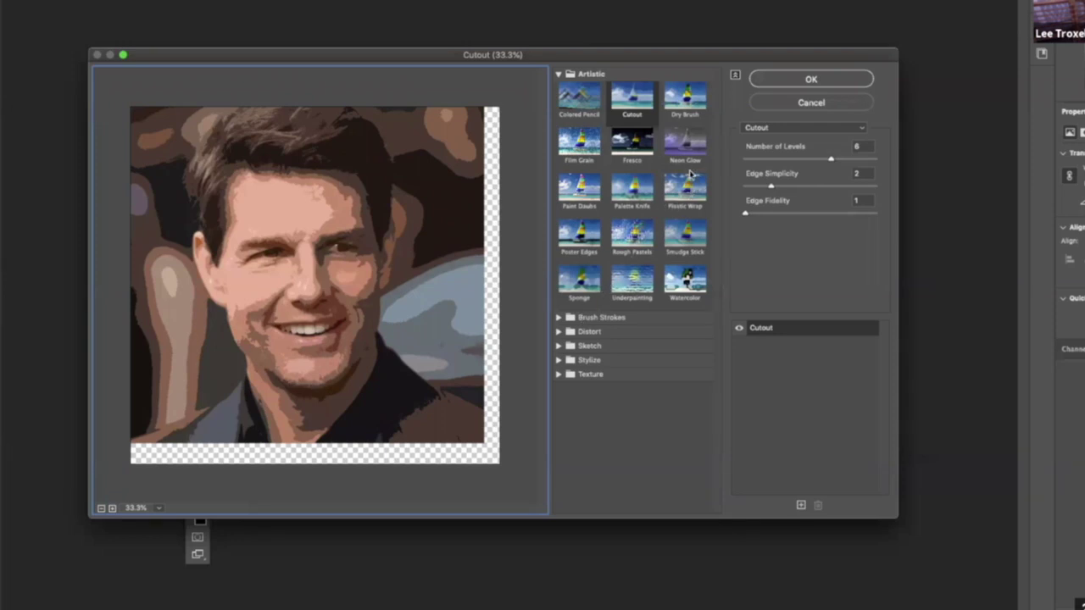
pyautogui.click(798, 100)
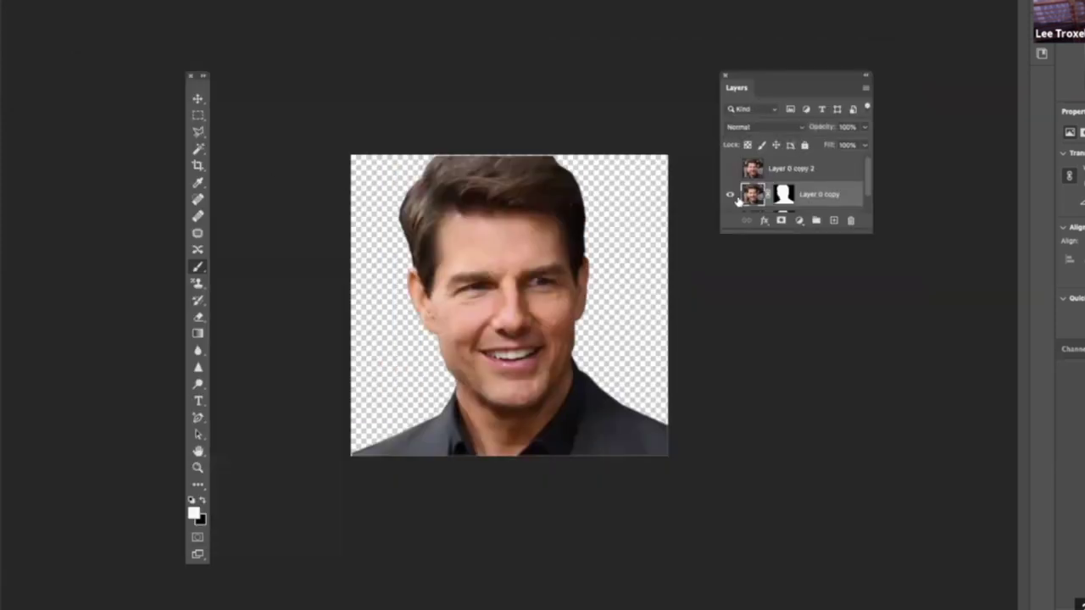
# Step: Hide Layer 0 copy and briefly show Layer 0 copy 2 to view its filtered portrait
pyautogui.click(730, 195)
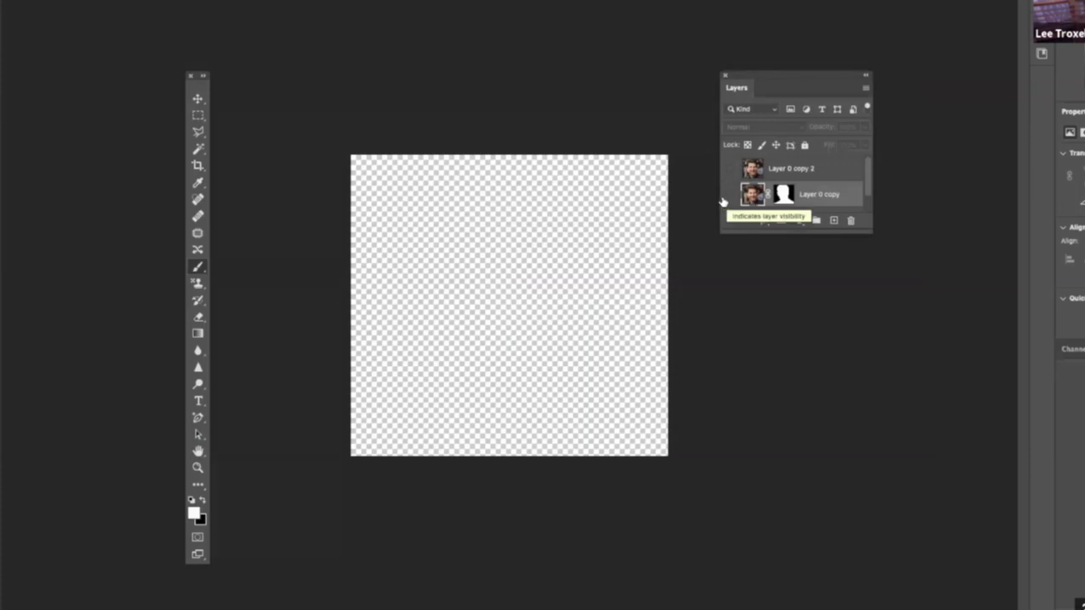
pyautogui.click(730, 169)
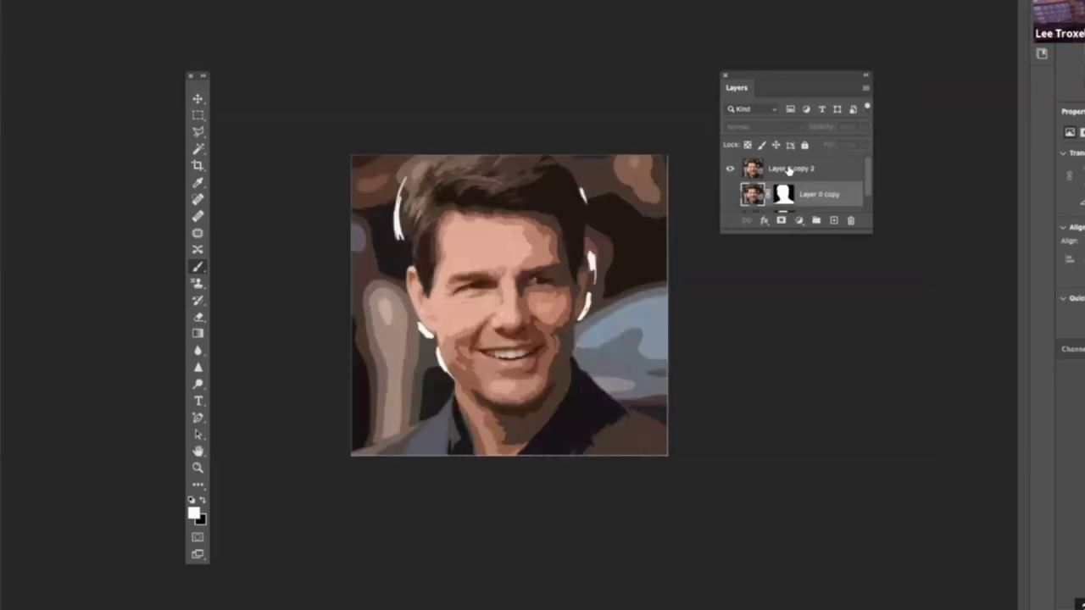
pyautogui.click(730, 170)
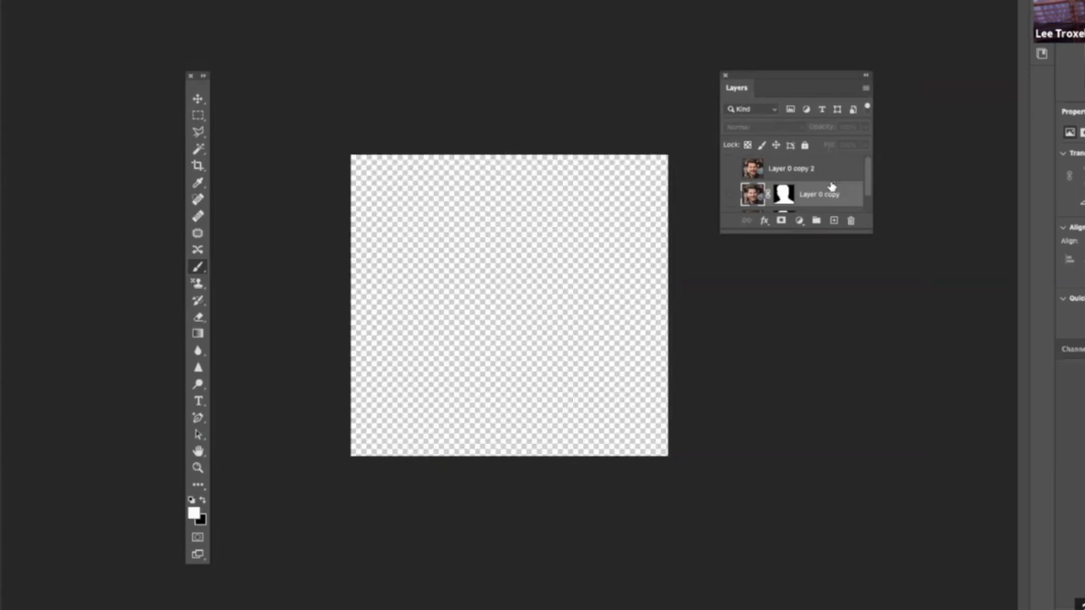
# Step: Duplicate the masked Layer 0 copy and make only the duplicate visible
pyautogui.scroll(-1, 832, 187)
pyautogui.click(731, 200)
pyautogui.click(732, 201)
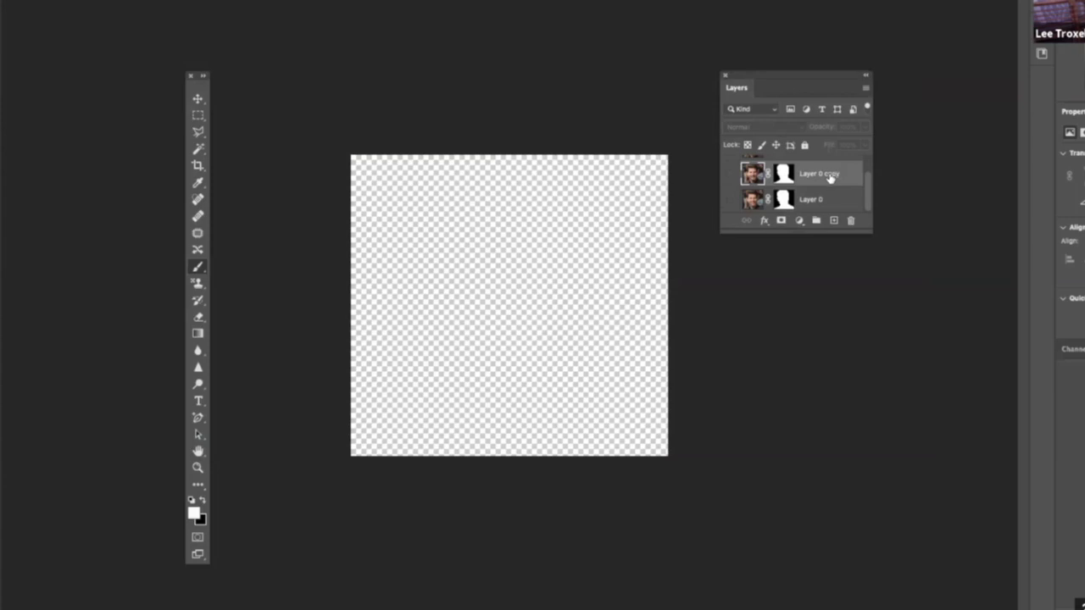
pyautogui.scroll(1, 831, 174)
pyautogui.click(733, 177)
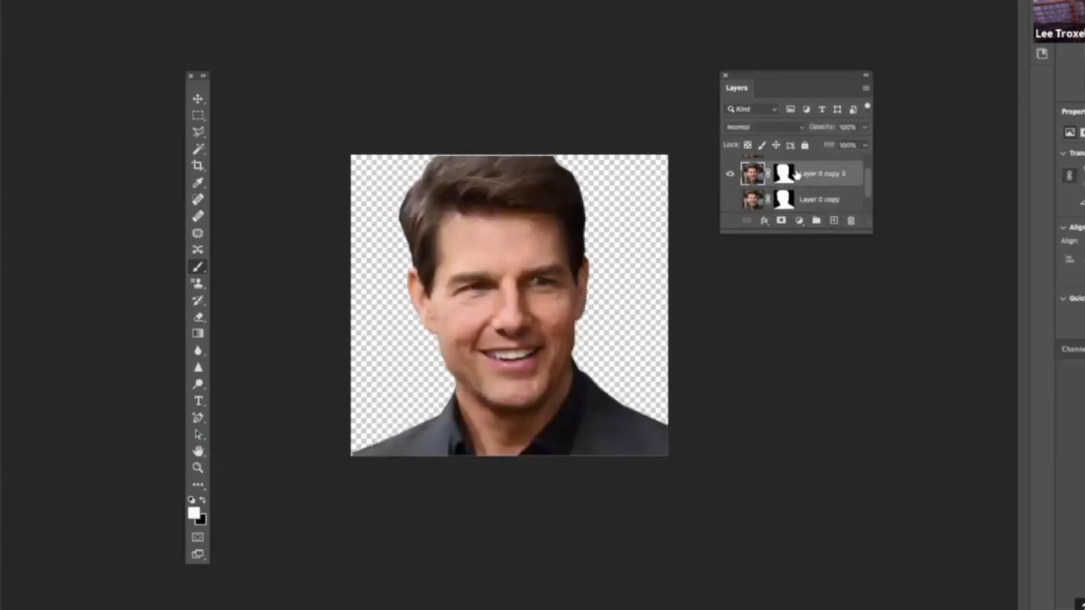
# Step: Activate the duplicate layer's mask, group Channels with the floating Layers panel, and display the channel list down to the mask channel
pyautogui.click(791, 176)
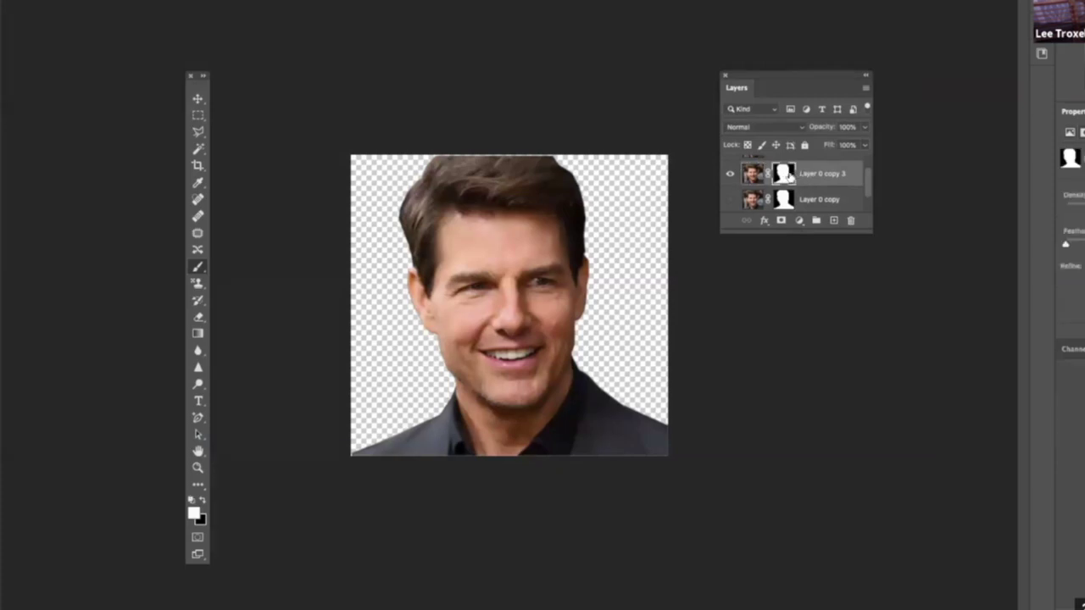
pyautogui.moveTo(1075, 346); pyautogui.dragTo(757, 84)
pyautogui.click(736, 88)
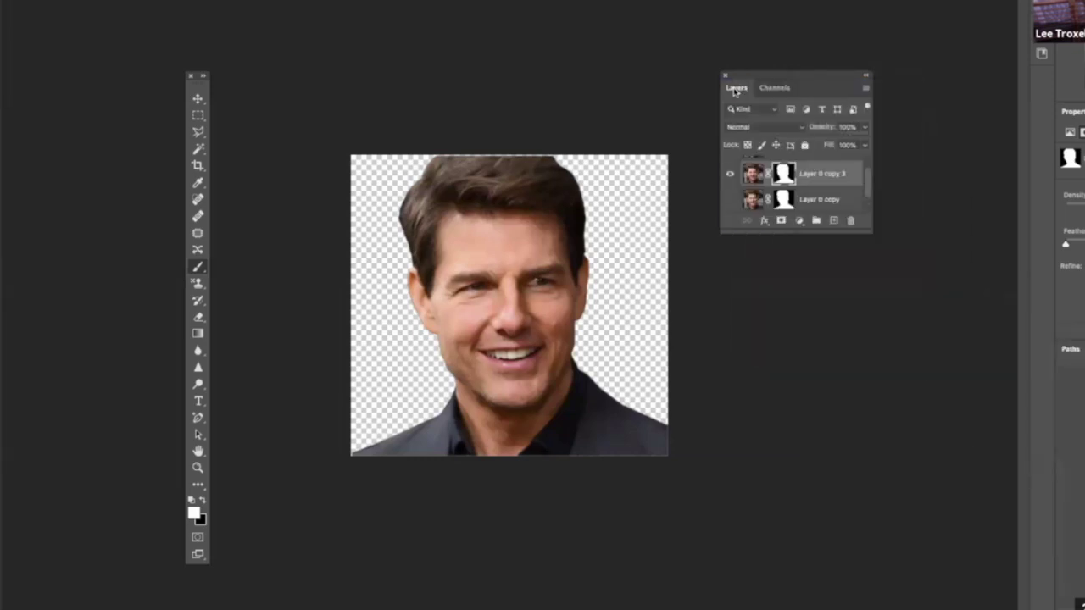
pyautogui.click(776, 88)
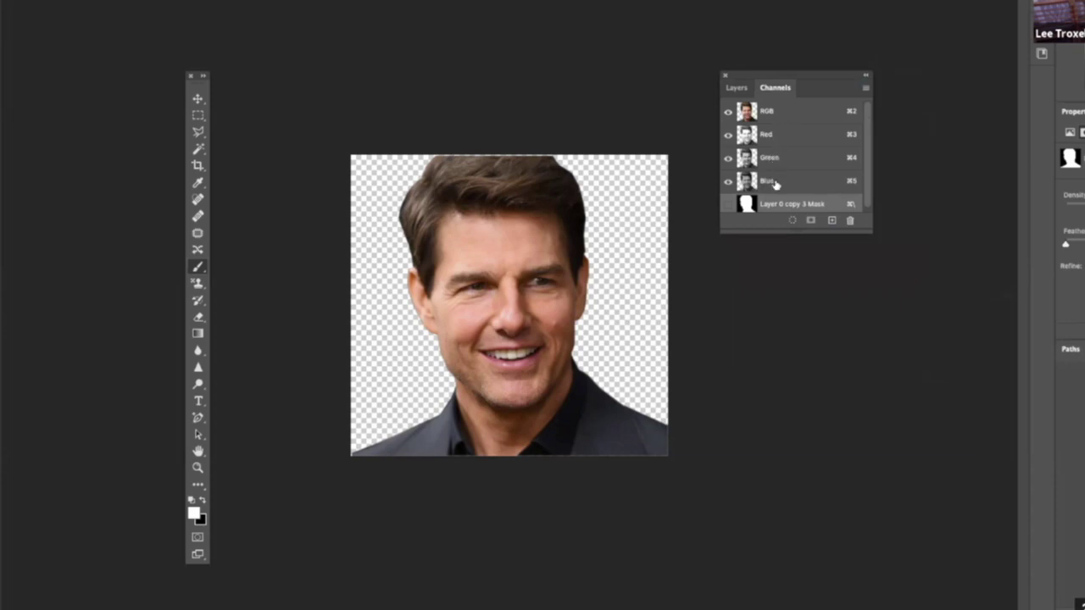
pyautogui.scroll(-1, 776, 185)
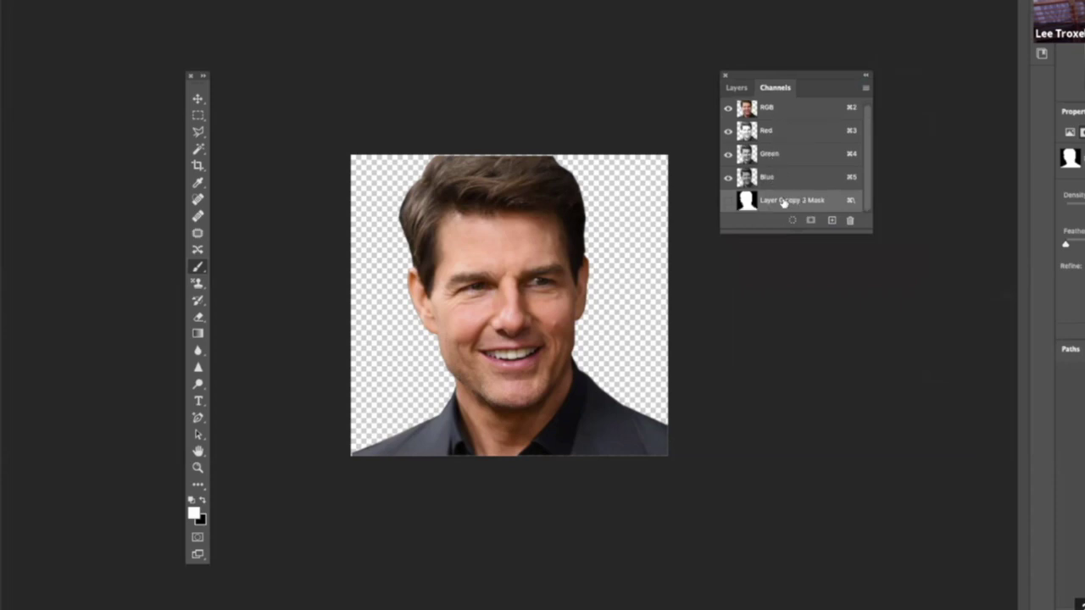
# Step: Enlarge the floating Layers and Channels panel and select Layer 0 copy 3
pyautogui.click(734, 88)
pyautogui.moveTo(797, 232); pyautogui.dragTo(803, 342)
pyautogui.click(817, 193)
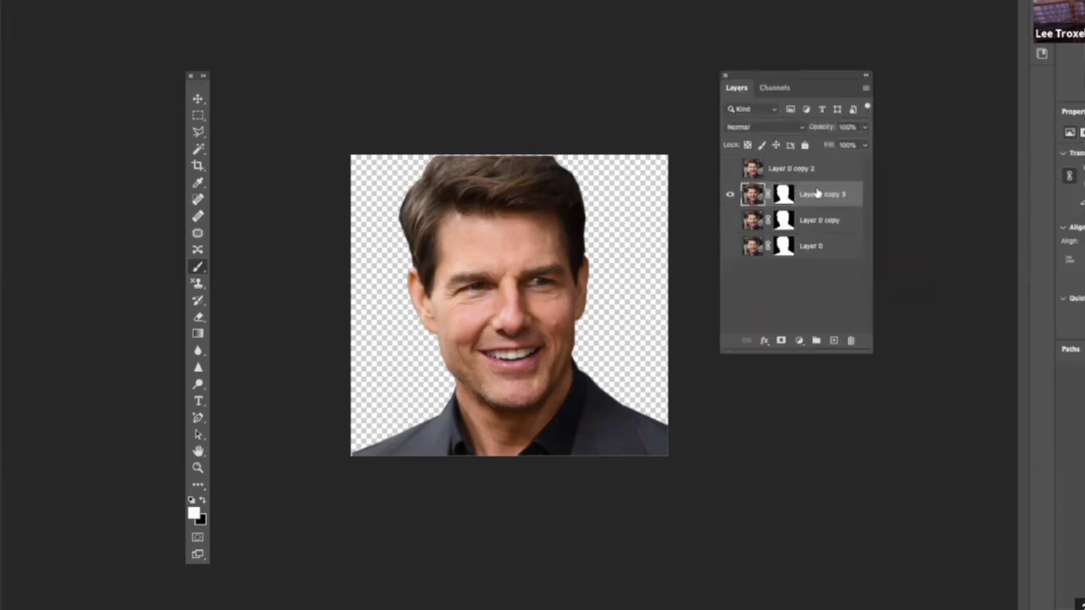
# Step: Delete the Layer 0 copy 3 Mask channel and return to the layer list
pyautogui.click(774, 87)
pyautogui.press('\\')
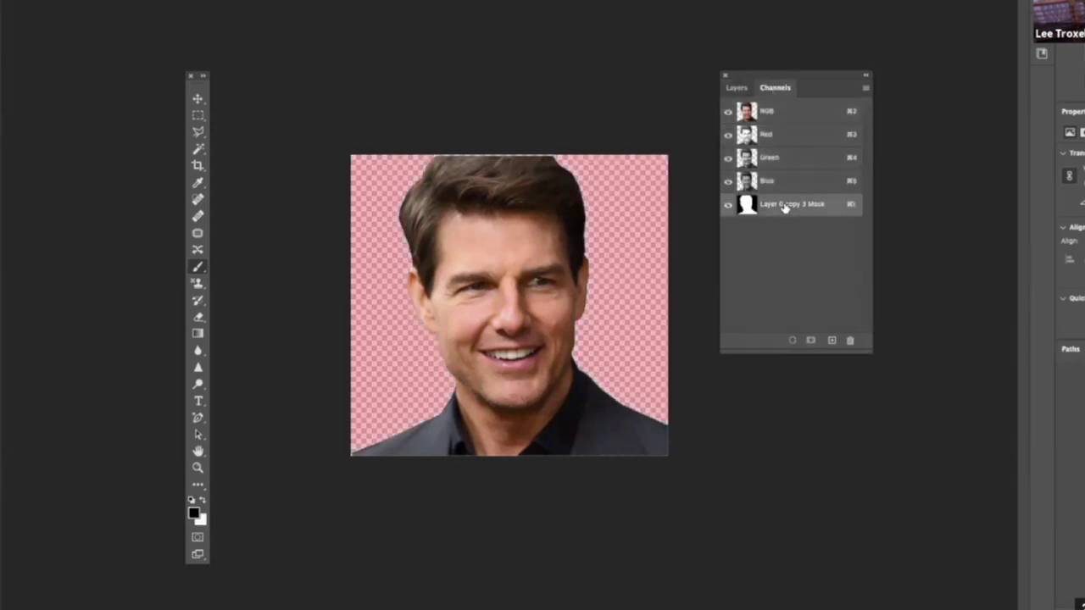
pyautogui.click(850, 341)
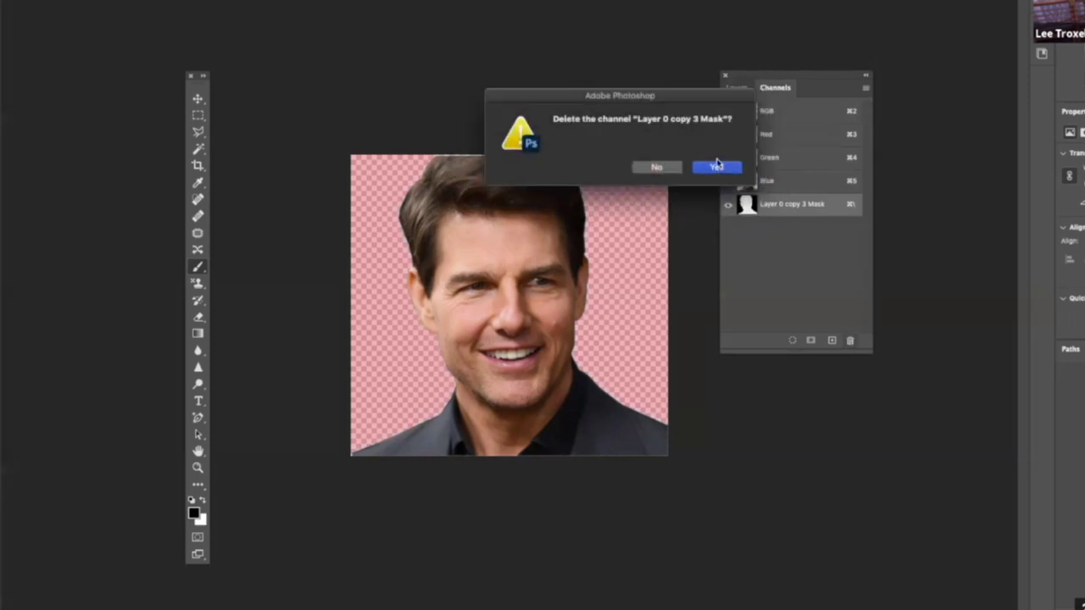
pyautogui.click(717, 168)
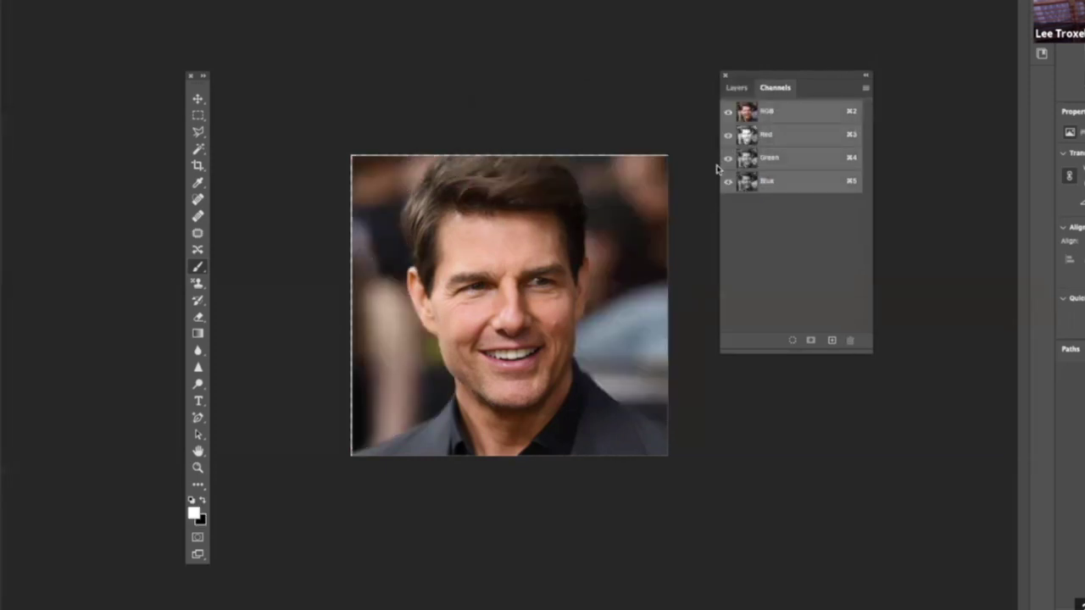
pyautogui.click(736, 89)
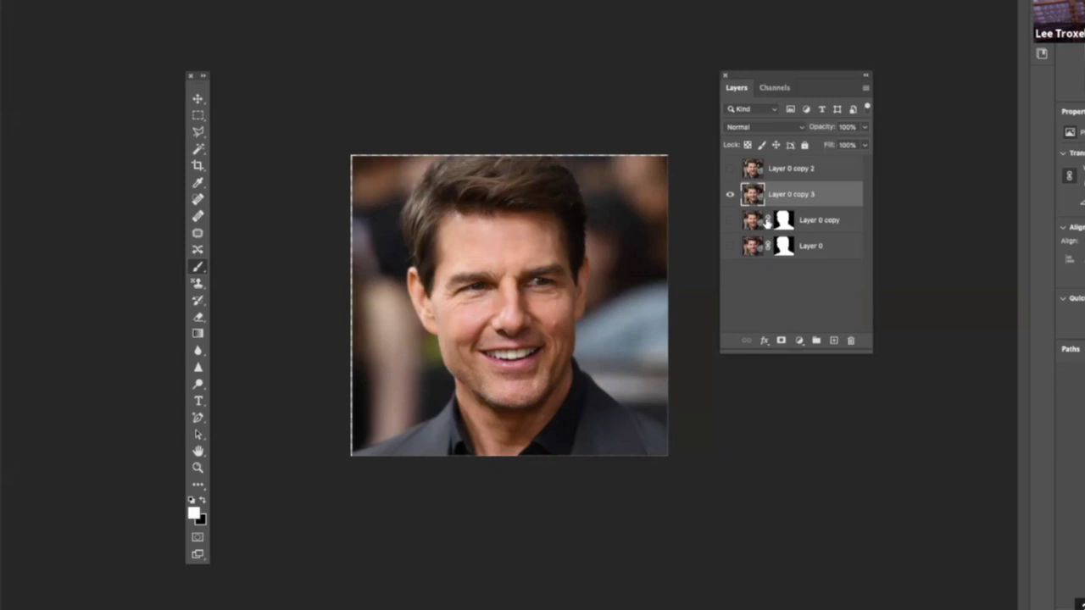
# Step: Add a new white layer mask to Layer 0 copy 3 and make the mask the active target
pyautogui.moveTo(545, 231); pyautogui.dragTo(585, 234)
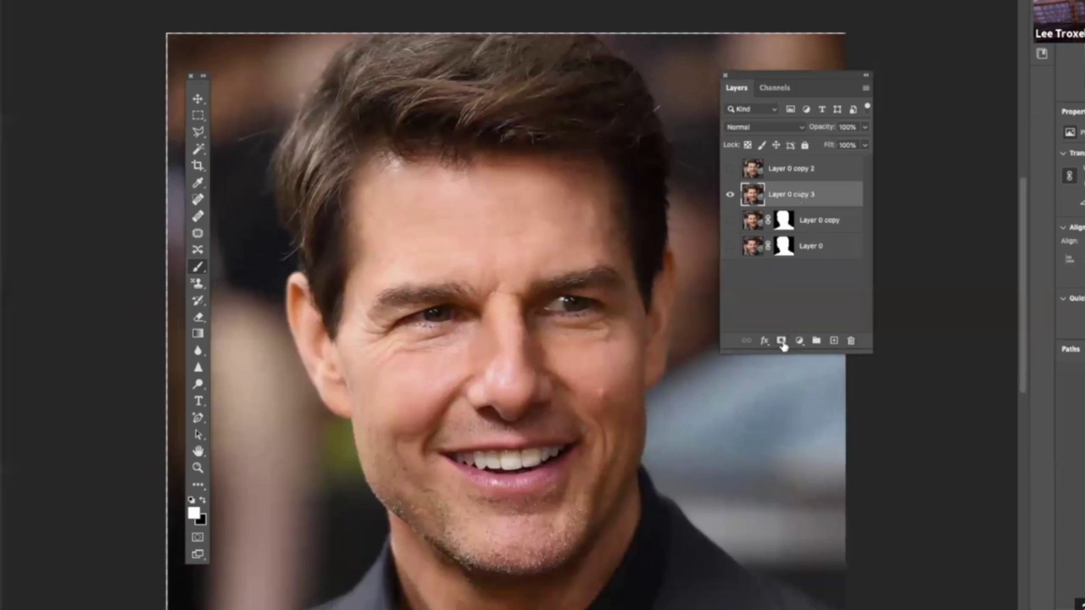
pyautogui.click(781, 341)
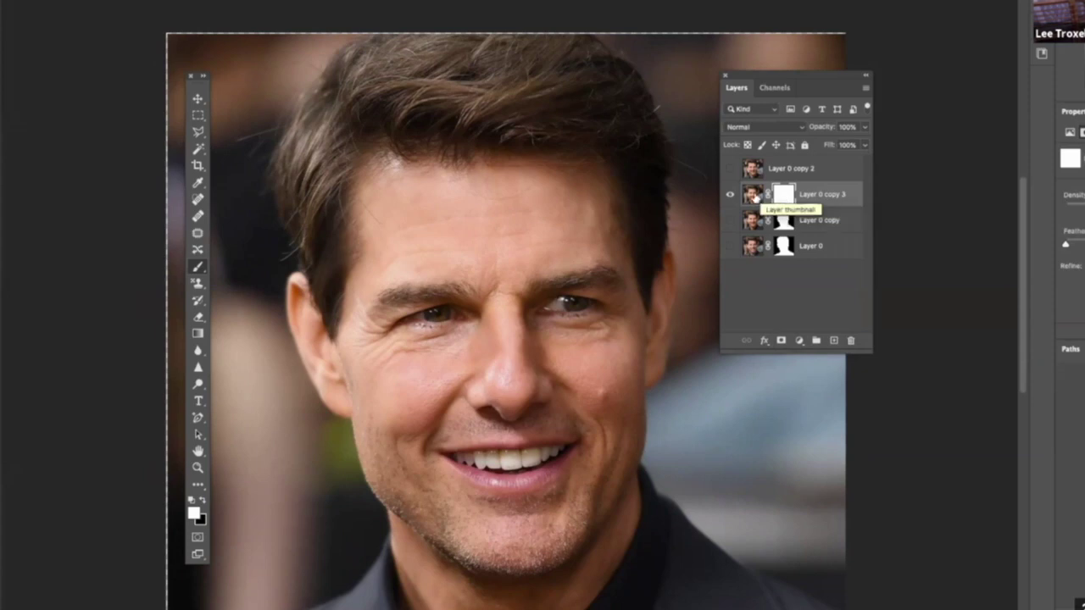
pyautogui.click(756, 197)
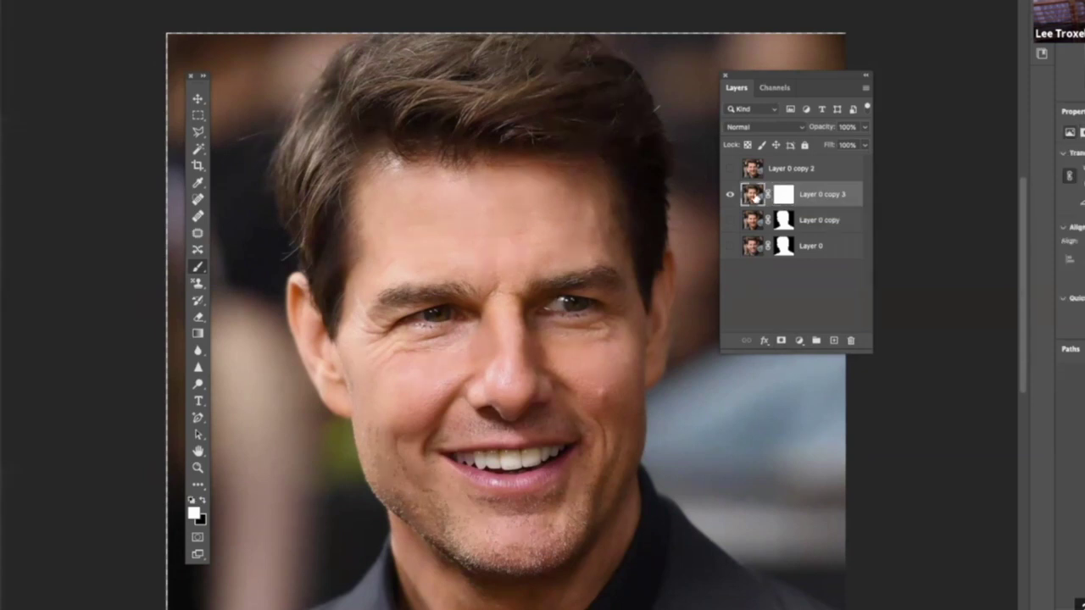
pyautogui.click(785, 196)
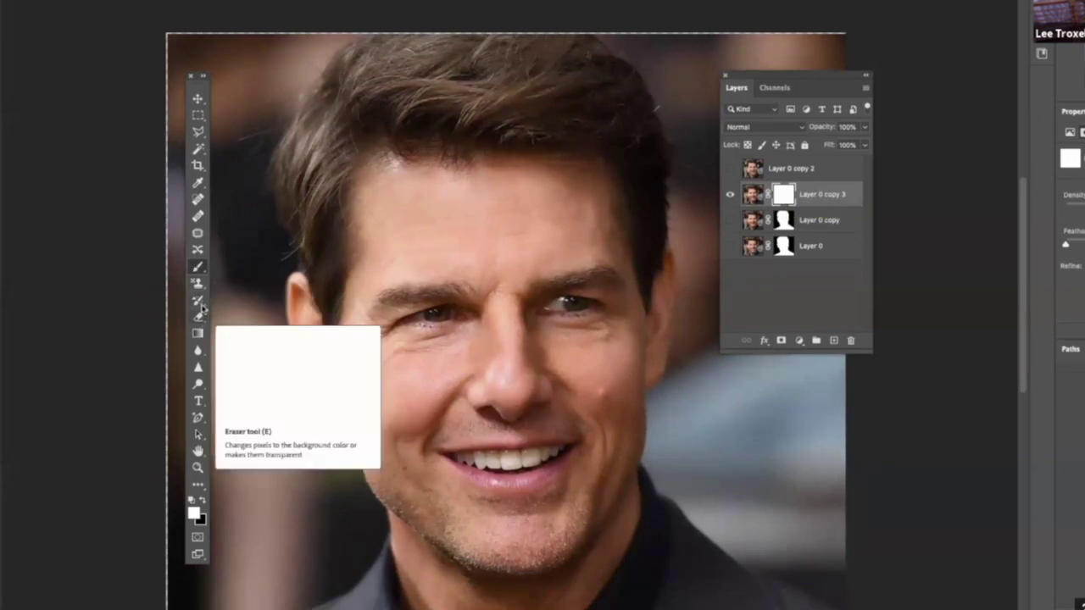
# Step: Brush black onto the mask of Layer 0 copy 3 to hide background around the man's hair, face and shoulders, moving the toolbox off the canvas
pyautogui.click(203, 501)
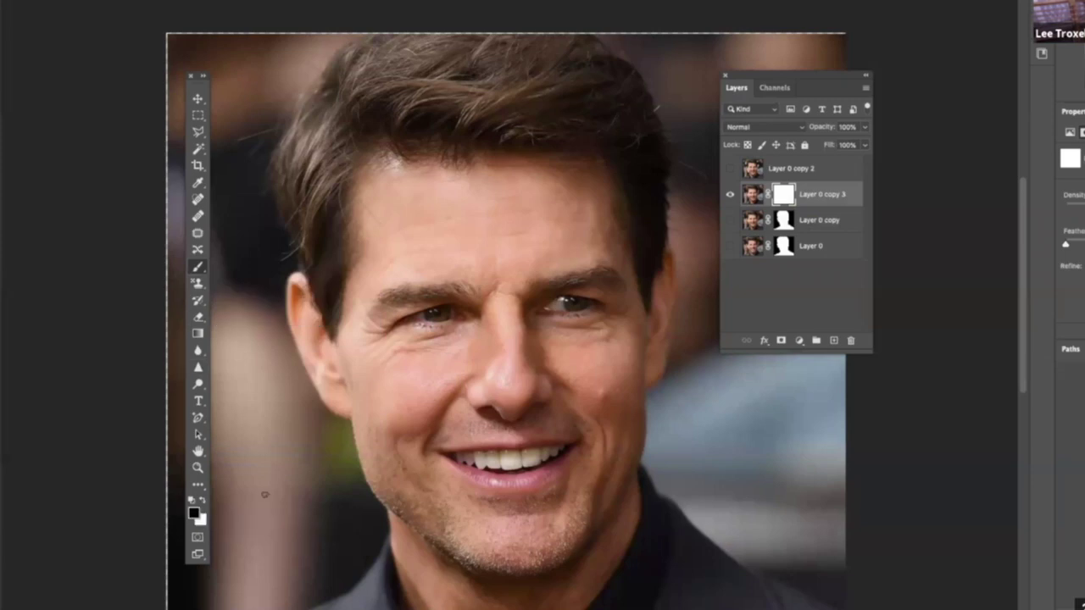
pyautogui.rightClick(340, 533)
pyautogui.moveTo(291, 465)
pyautogui.mouseDown()
pyautogui.moveTo(264, 332)
pyautogui.moveTo(295, 411)
pyautogui.moveTo(331, 437)
pyautogui.moveTo(360, 485)
pyautogui.moveTo(373, 583)
pyautogui.moveTo(305, 606)
pyautogui.moveTo(339, 491)
pyautogui.moveTo(297, 445)
pyautogui.mouseUp()
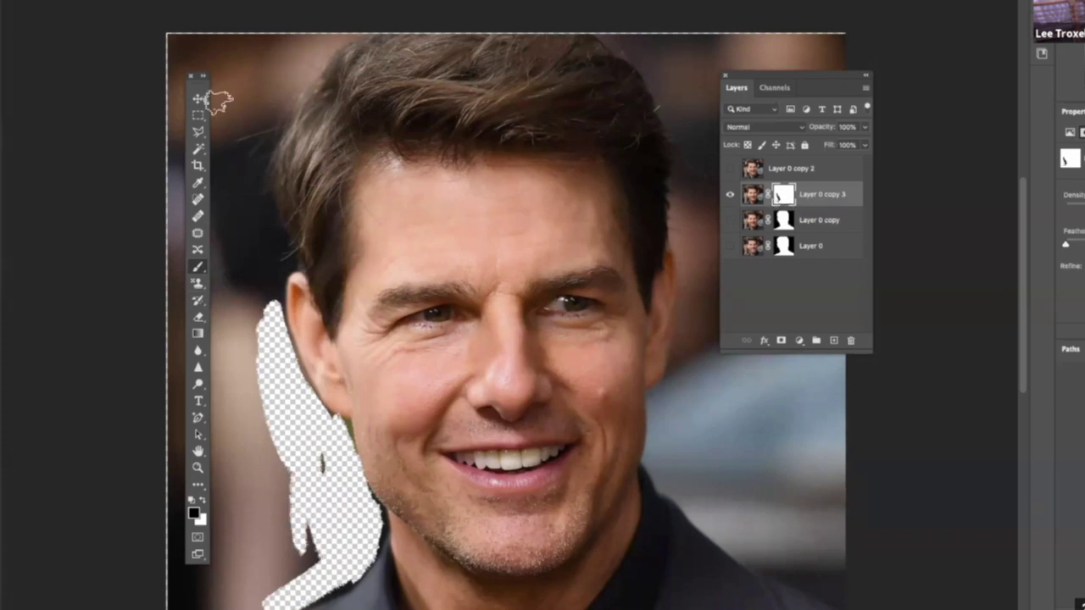
pyautogui.moveTo(203, 78); pyautogui.dragTo(147, 79)
pyautogui.moveTo(277, 264)
pyautogui.mouseDown()
pyautogui.moveTo(269, 230)
pyautogui.moveTo(279, 93)
pyautogui.moveTo(368, 12)
pyautogui.moveTo(245, 127)
pyautogui.moveTo(194, 36)
pyautogui.moveTo(322, 31)
pyautogui.moveTo(265, 51)
pyautogui.moveTo(246, 326)
pyautogui.moveTo(174, 102)
pyautogui.moveTo(183, 343)
pyautogui.moveTo(209, 284)
pyautogui.moveTo(255, 398)
pyautogui.moveTo(314, 467)
pyautogui.moveTo(274, 473)
pyautogui.moveTo(197, 392)
pyautogui.moveTo(169, 274)
pyautogui.moveTo(203, 145)
pyautogui.moveTo(188, 94)
pyautogui.moveTo(255, 509)
pyautogui.mouseUp()
pyautogui.moveTo(288, 471)
pyautogui.mouseDown()
pyautogui.moveTo(309, 562)
pyautogui.moveTo(335, 577)
pyautogui.mouseUp()
pyautogui.moveTo(664, 405)
pyautogui.mouseDown()
pyautogui.moveTo(649, 449)
pyautogui.moveTo(666, 479)
pyautogui.moveTo(654, 483)
pyautogui.moveTo(764, 558)
pyautogui.moveTo(838, 534)
pyautogui.moveTo(796, 526)
pyautogui.moveTo(648, 407)
pyautogui.moveTo(669, 382)
pyautogui.moveTo(688, 276)
pyautogui.moveTo(682, 146)
pyautogui.moveTo(644, 59)
pyautogui.moveTo(602, 28)
pyautogui.moveTo(621, 27)
pyautogui.moveTo(630, 59)
pyautogui.moveTo(652, 49)
pyautogui.moveTo(670, 71)
pyautogui.moveTo(686, 107)
pyautogui.moveTo(673, 153)
pyautogui.moveTo(669, 200)
pyautogui.mouseUp()
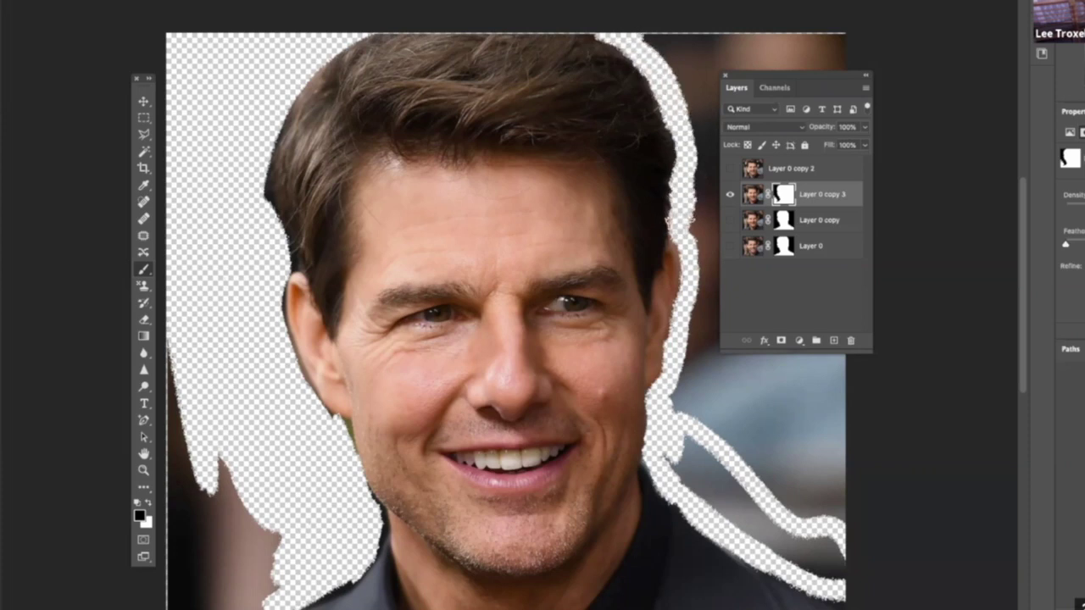
pyautogui.moveTo(269, 226); pyautogui.dragTo(262, 138)
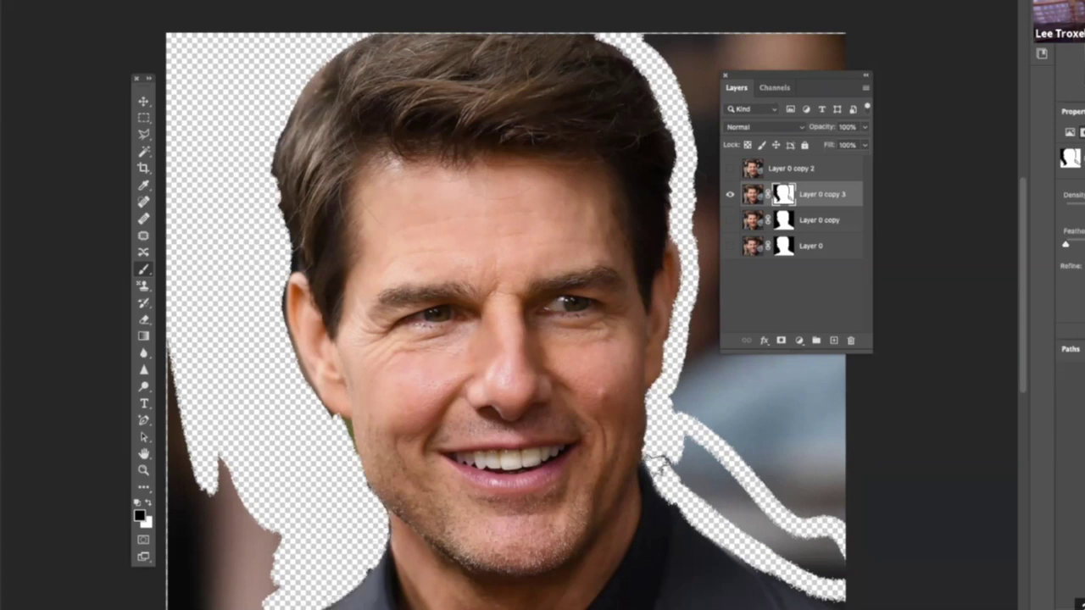
pyautogui.moveTo(791, 570)
pyautogui.mouseDown()
pyautogui.moveTo(673, 447)
pyautogui.moveTo(671, 465)
pyautogui.moveTo(690, 438)
pyautogui.moveTo(734, 496)
pyautogui.mouseUp()
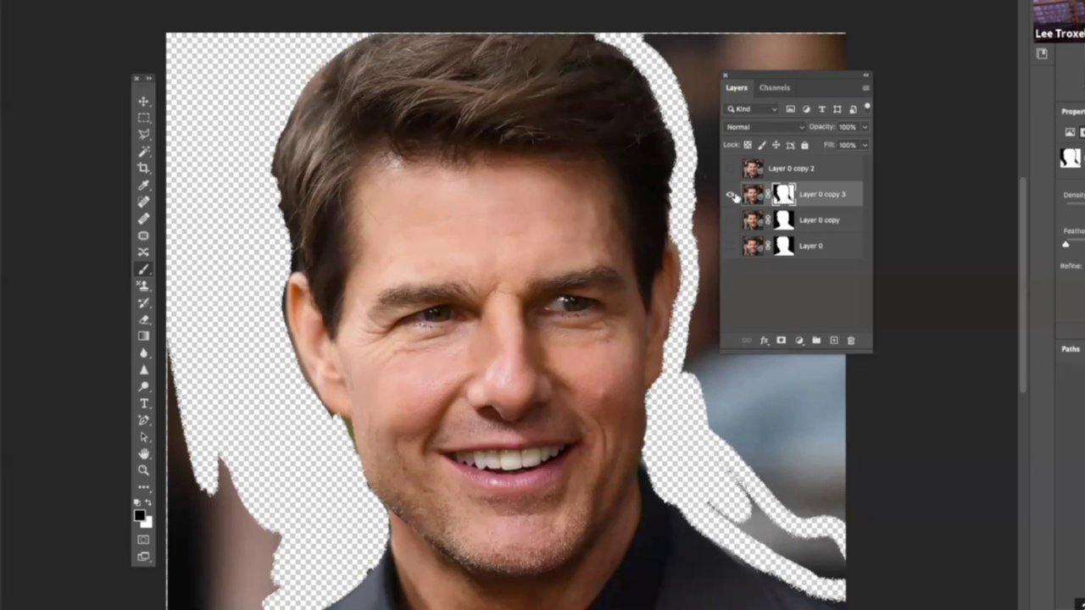
# Step: Hide Layer 0 copy 3, then show and select the masked Layer 0 copy
pyautogui.click(733, 195)
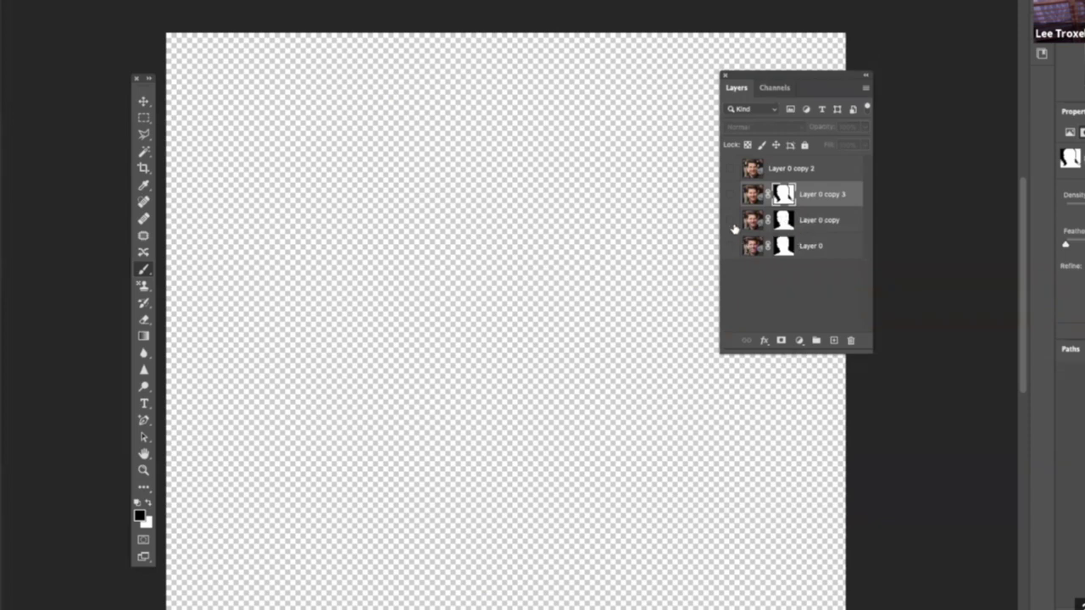
pyautogui.click(732, 221)
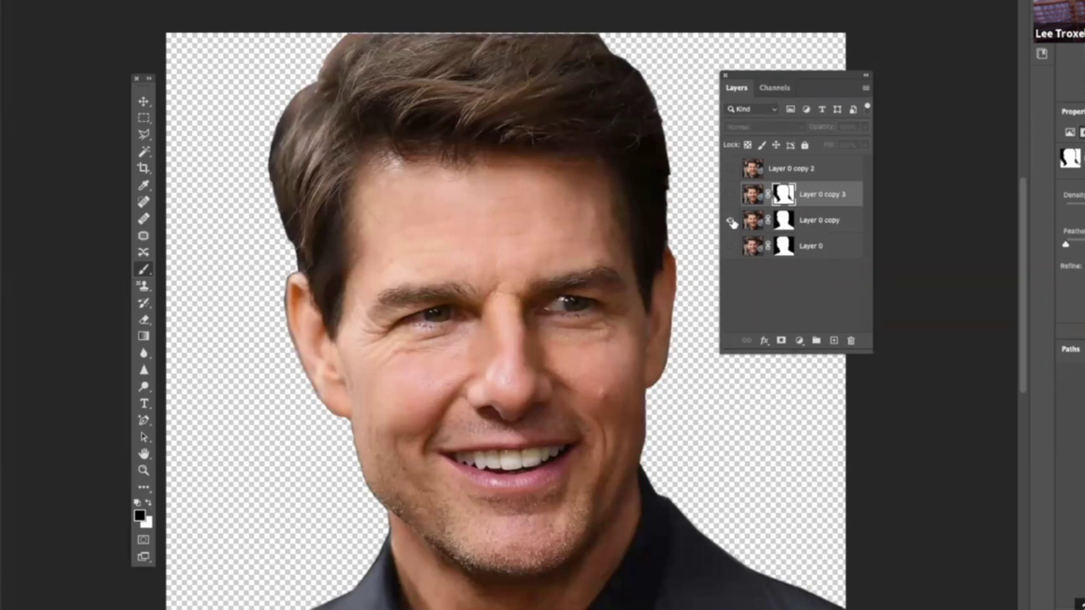
pyautogui.click(829, 222)
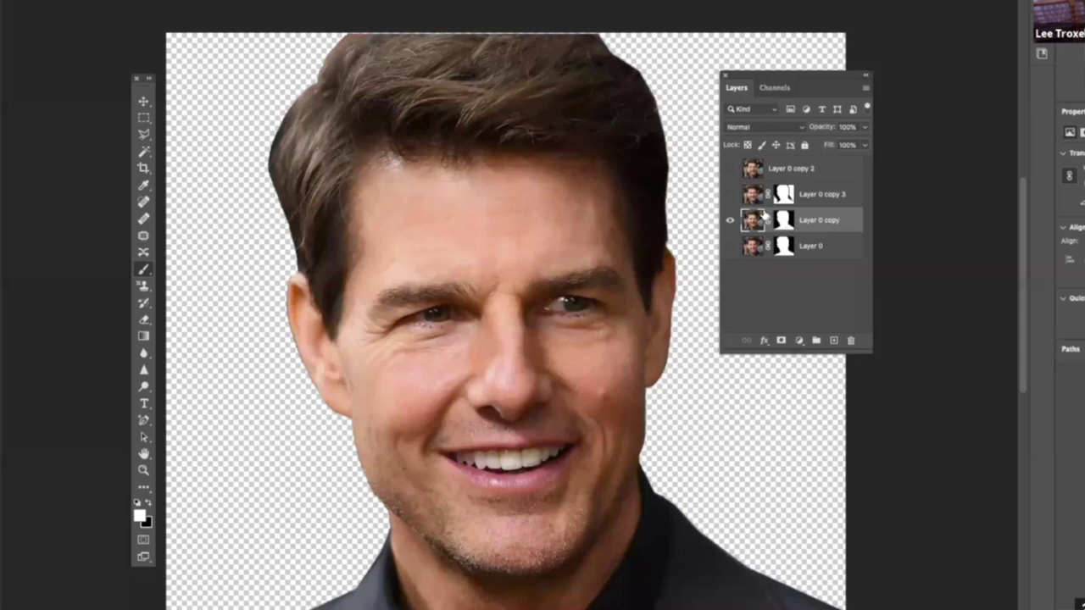
# Step: Open the Filter Gallery for Layer 0 copy, choose the Artistic Cutout filter and set the preview zoom to 50%
pyautogui.click(303, 2)
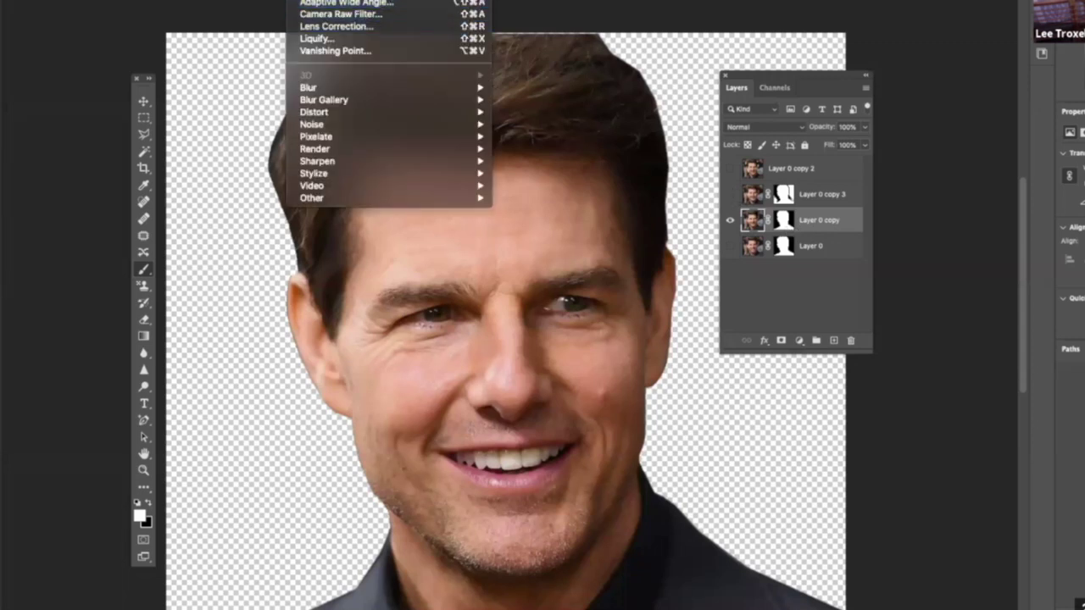
pyautogui.click(331, 1)
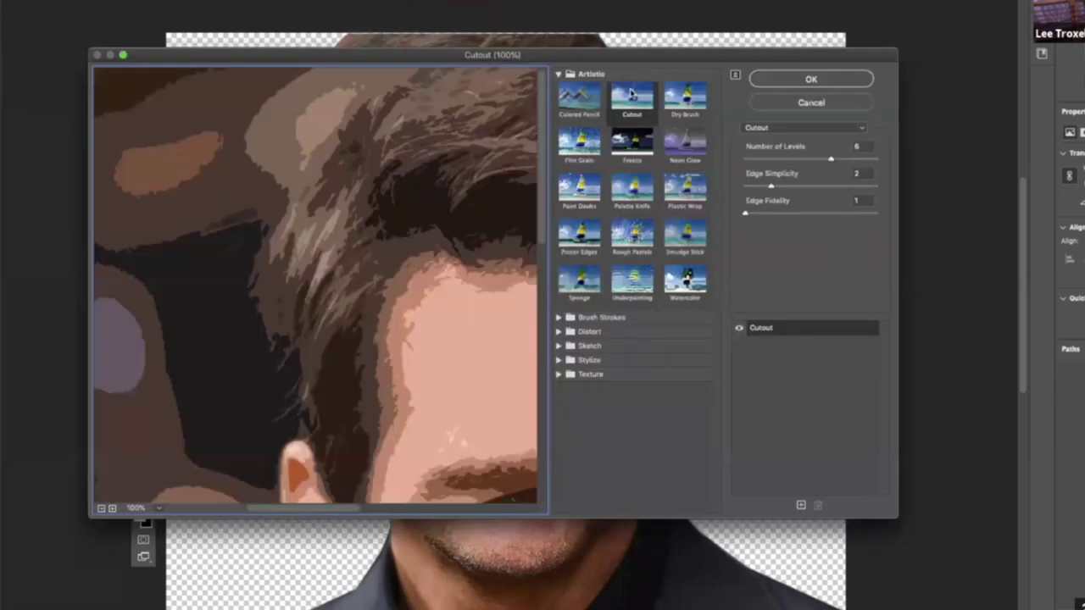
pyautogui.click(633, 99)
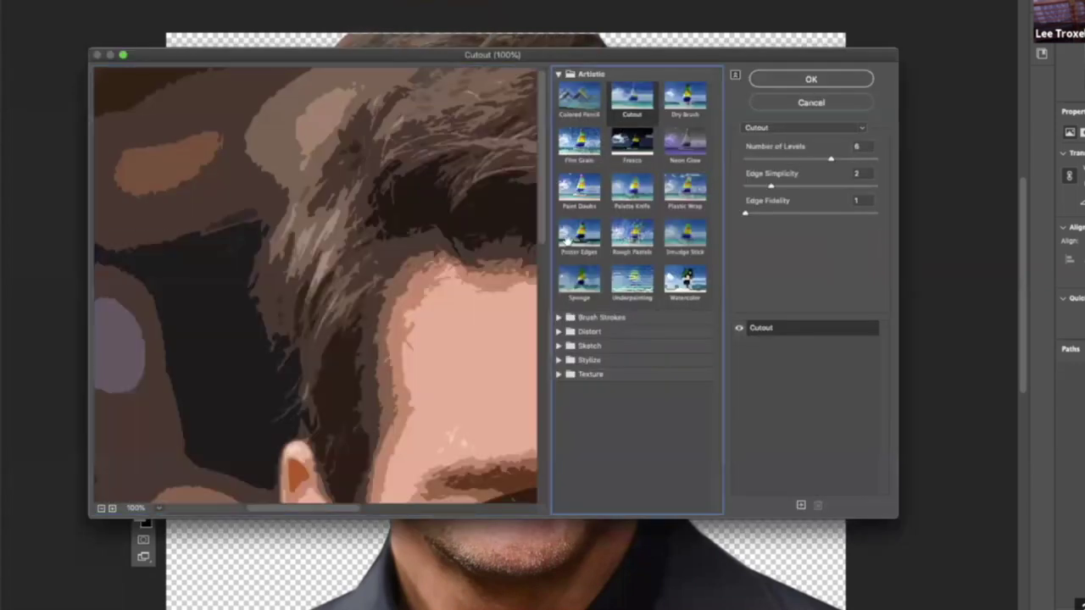
pyautogui.click(101, 509)
pyautogui.click(101, 509)
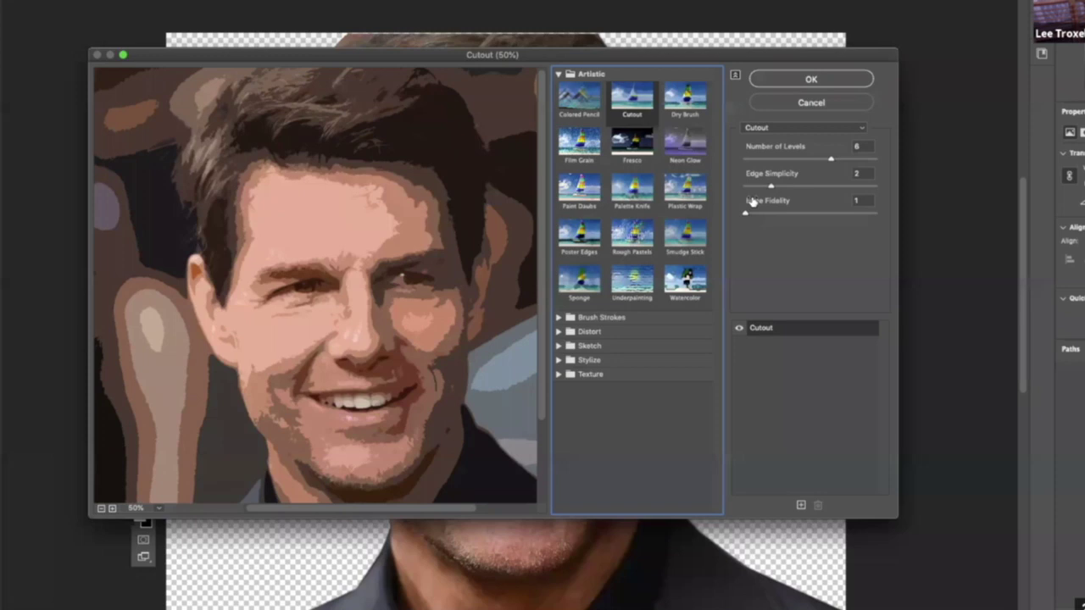
# Step: Try the Cutout filter with Number of Levels 5 and Edge Simplicity 10, returning them to 6 and 2
pyautogui.click(832, 162)
pyautogui.moveTo(820, 163); pyautogui.dragTo(815, 162)
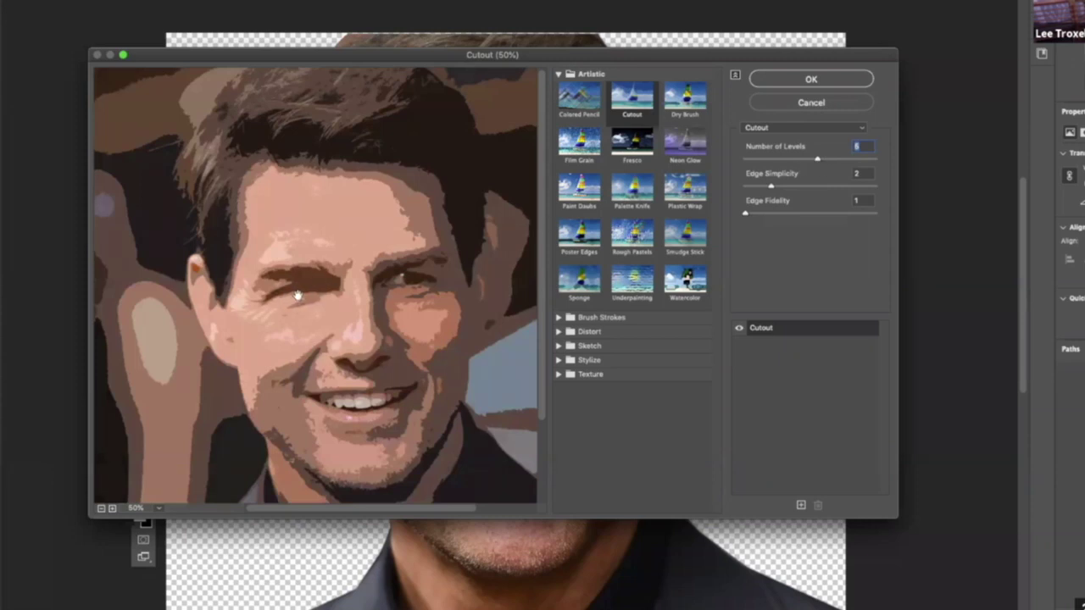
pyautogui.moveTo(819, 162); pyautogui.dragTo(822, 160)
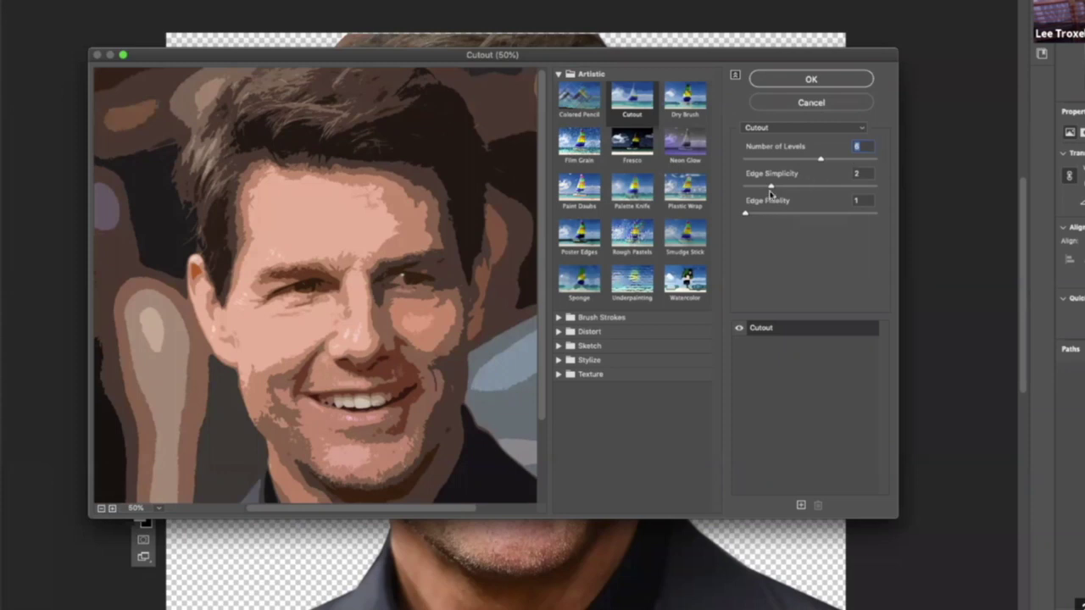
pyautogui.press('Up')
pyautogui.press('Up')
pyautogui.moveTo(773, 187); pyautogui.dragTo(874, 188)
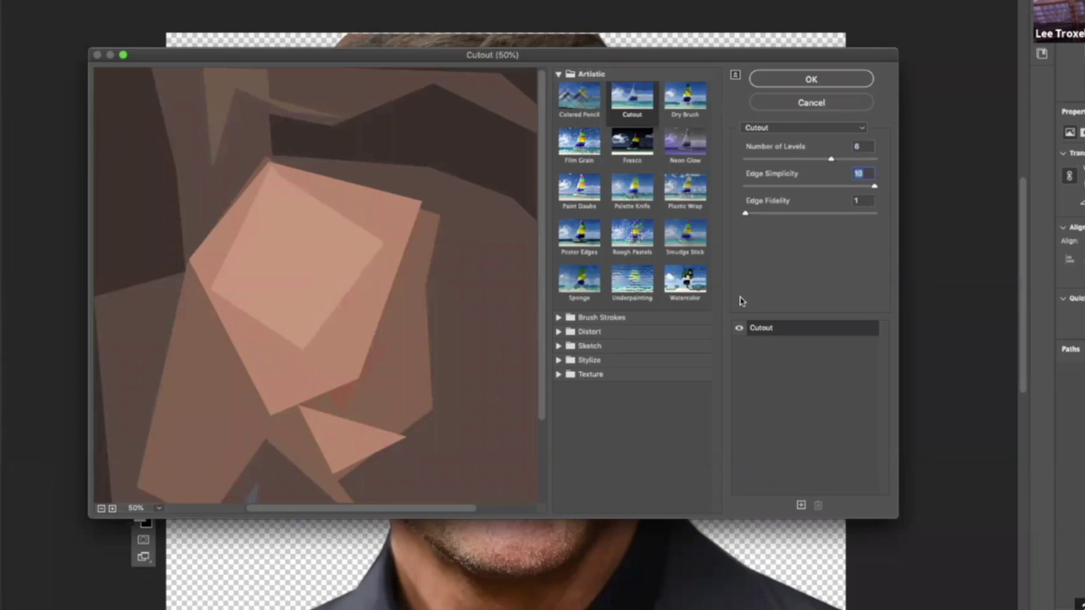
pyautogui.moveTo(875, 188); pyautogui.dragTo(770, 200)
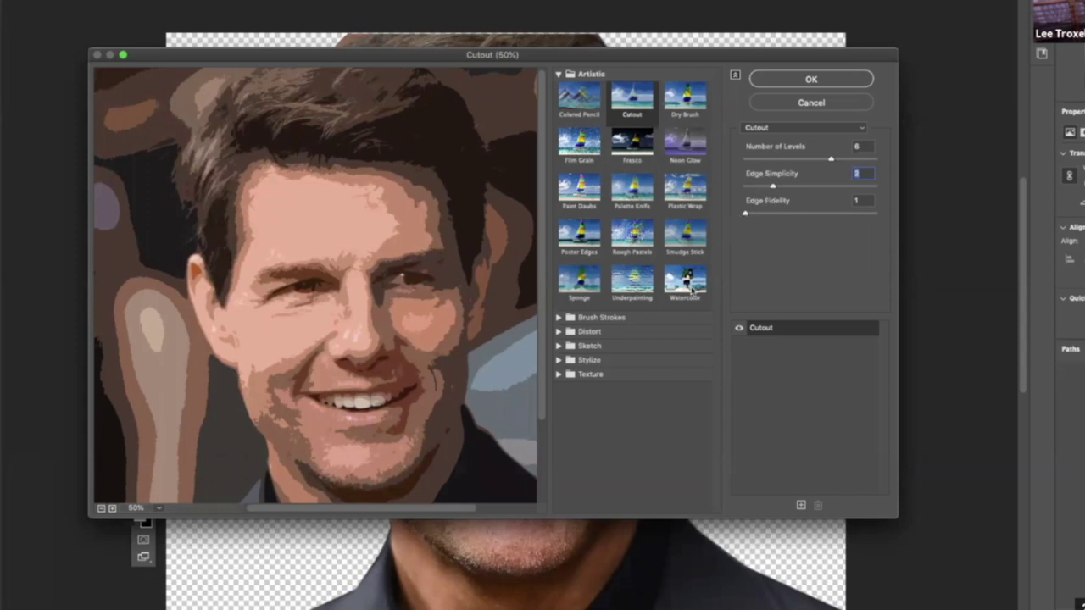
# Step: Try higher Edge Fidelity values, reduce the setting again and apply the Cutout filter to Layer 0 copy
pyautogui.click(746, 214)
pyautogui.moveTo(746, 215); pyautogui.dragTo(769, 219)
pyautogui.moveTo(770, 213); pyautogui.dragTo(835, 216)
pyautogui.click(752, 216)
pyautogui.click(815, 79)
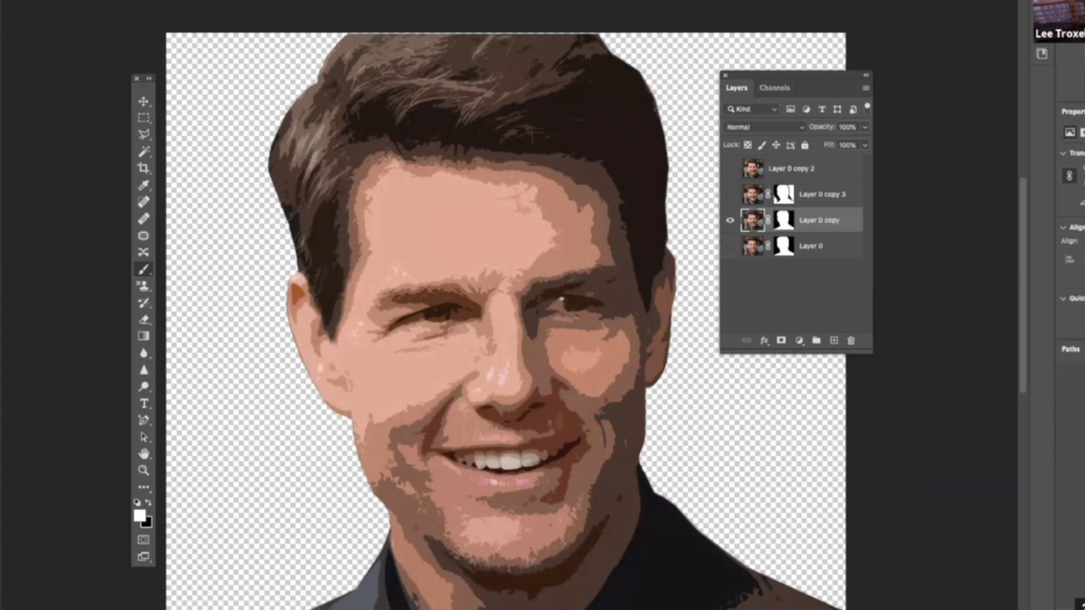
# Step: Save the document in Photoshop format with Maximize Compatibility enabled
pyautogui.click(103, 0)
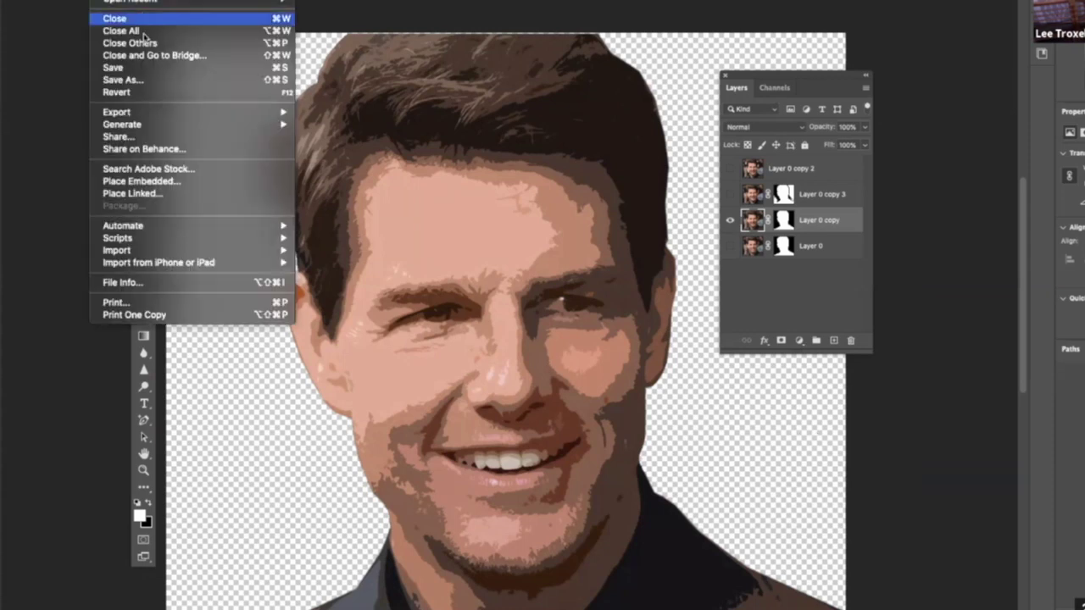
pyautogui.click(152, 87)
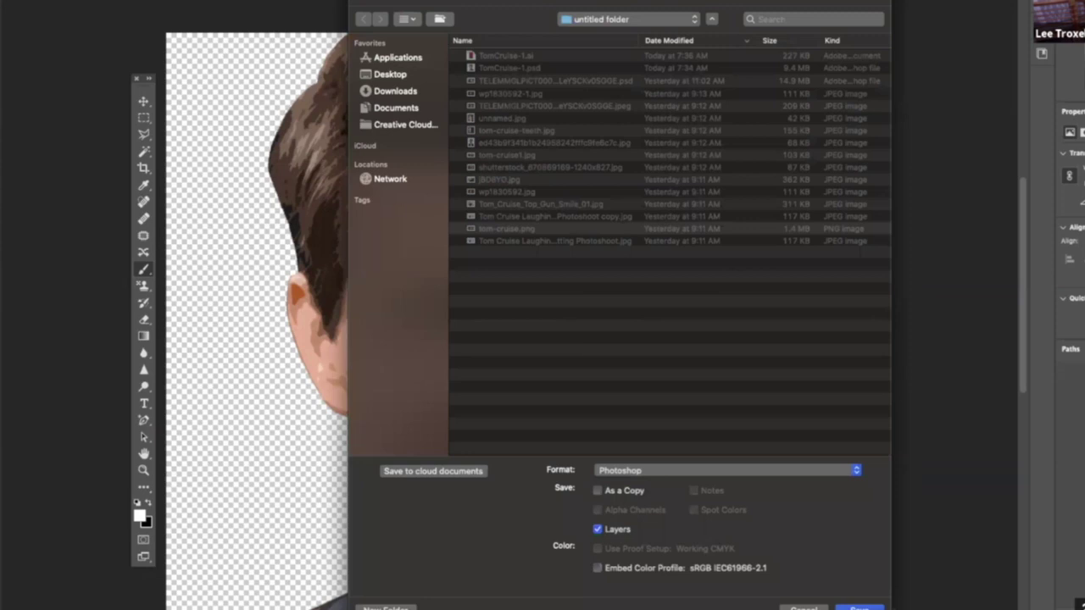
pyautogui.press('Escape')
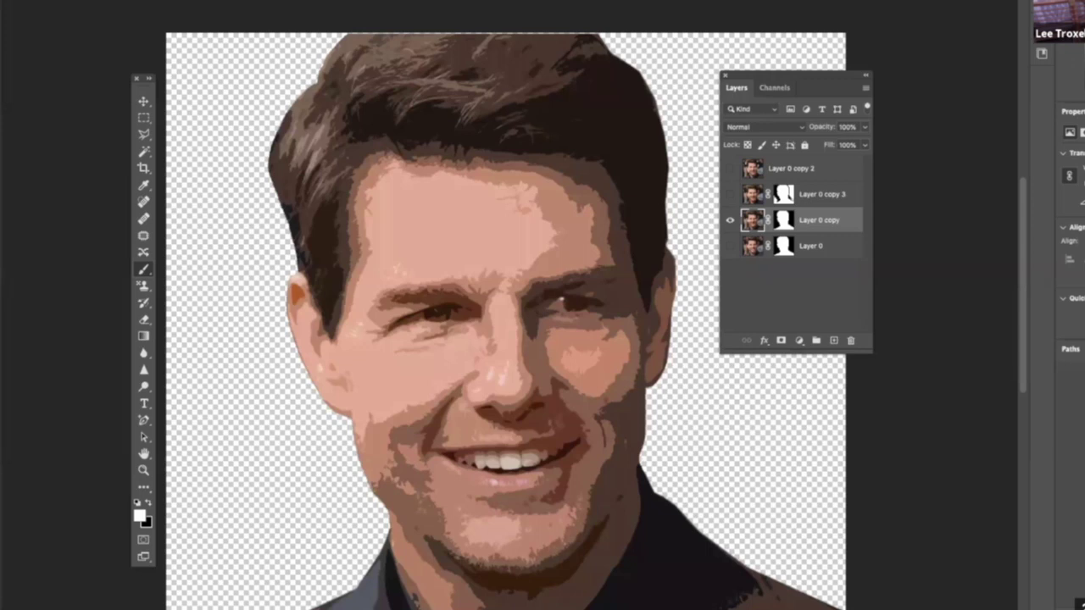
pyautogui.hotkey('ctrl', 's')
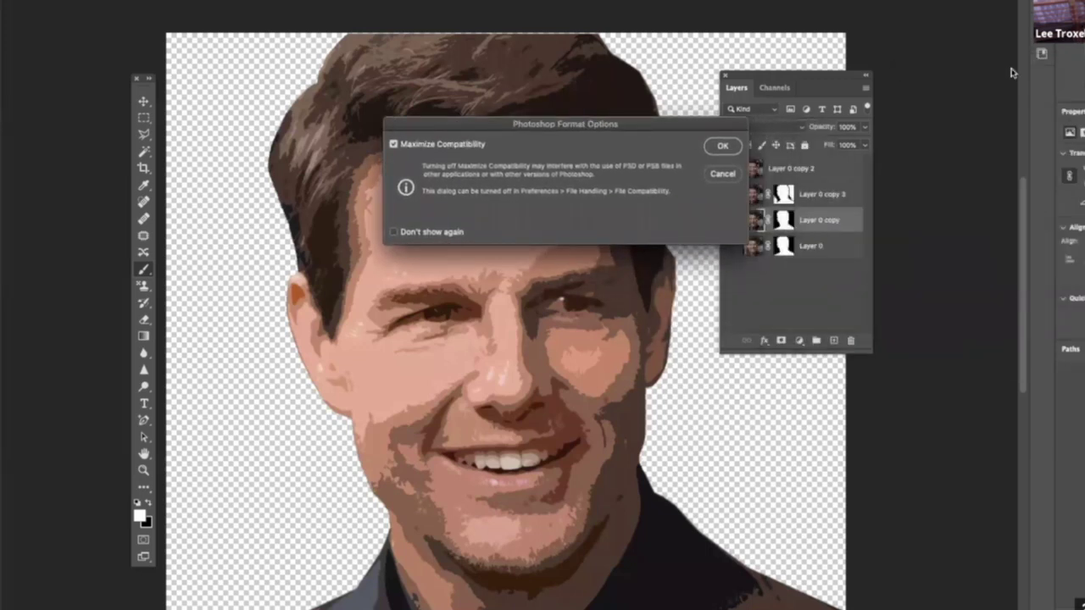
pyautogui.click(721, 149)
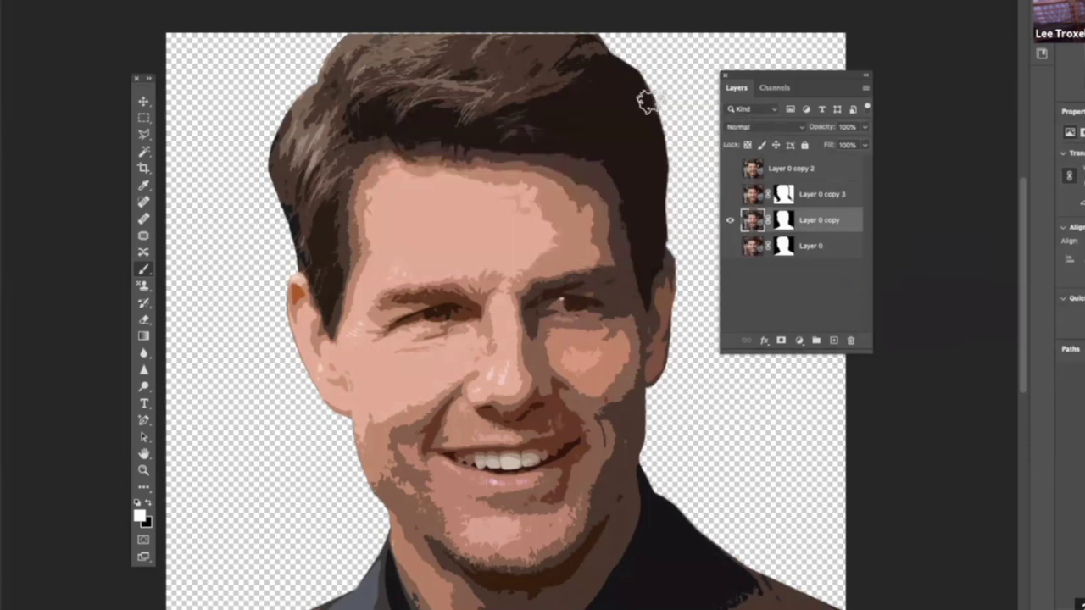
# Step: Hide Photoshop to switch to the poster template in Illustrator, show its panels and move the Pathfinder group and toolbox aside
pyautogui.click(68, 2)
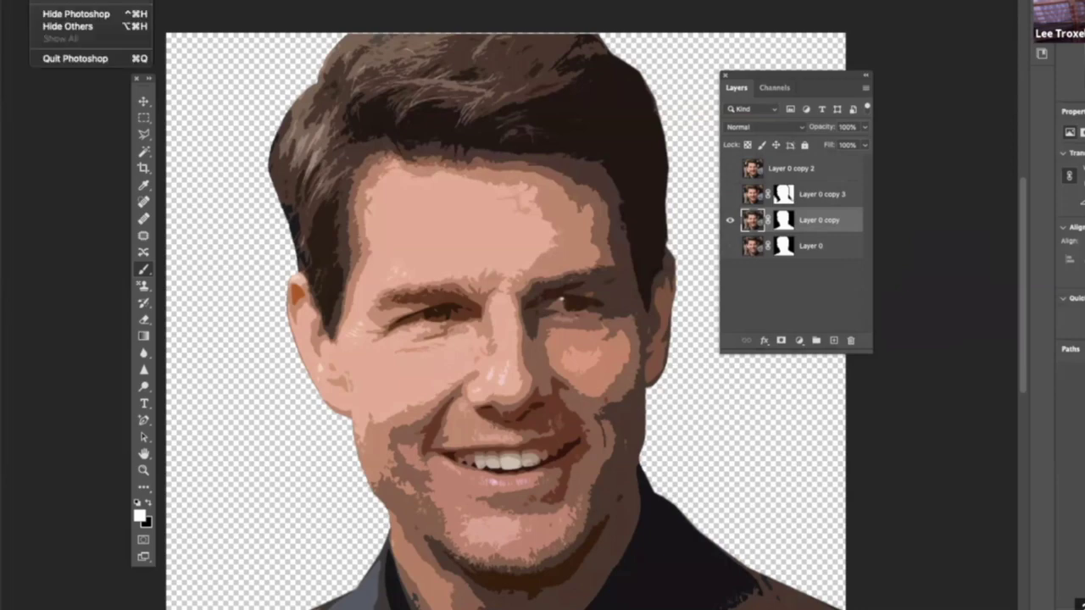
pyautogui.press('super+h')
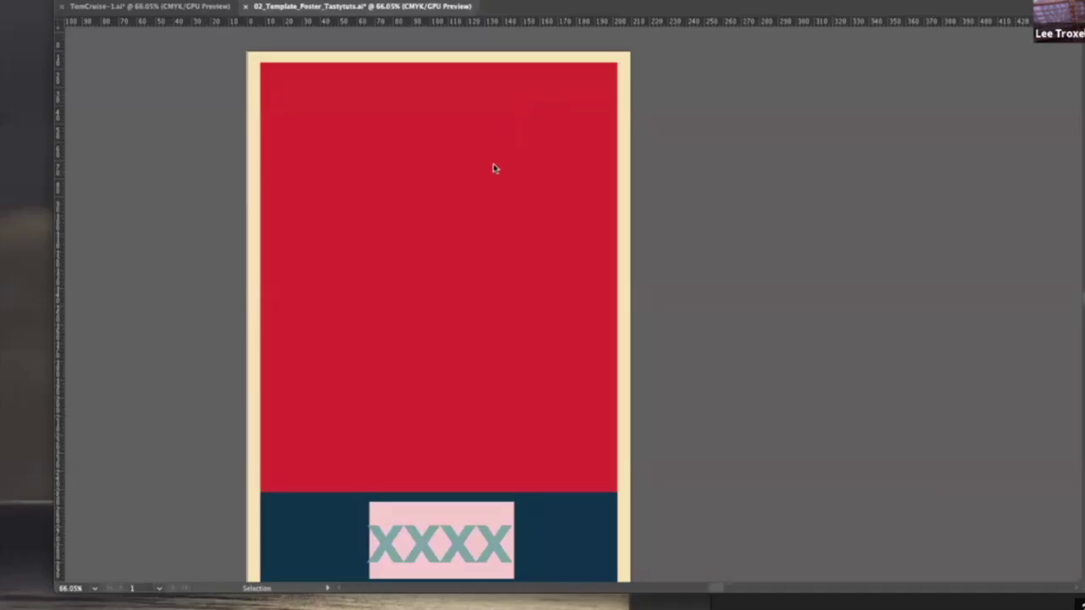
pyautogui.press('Tab')
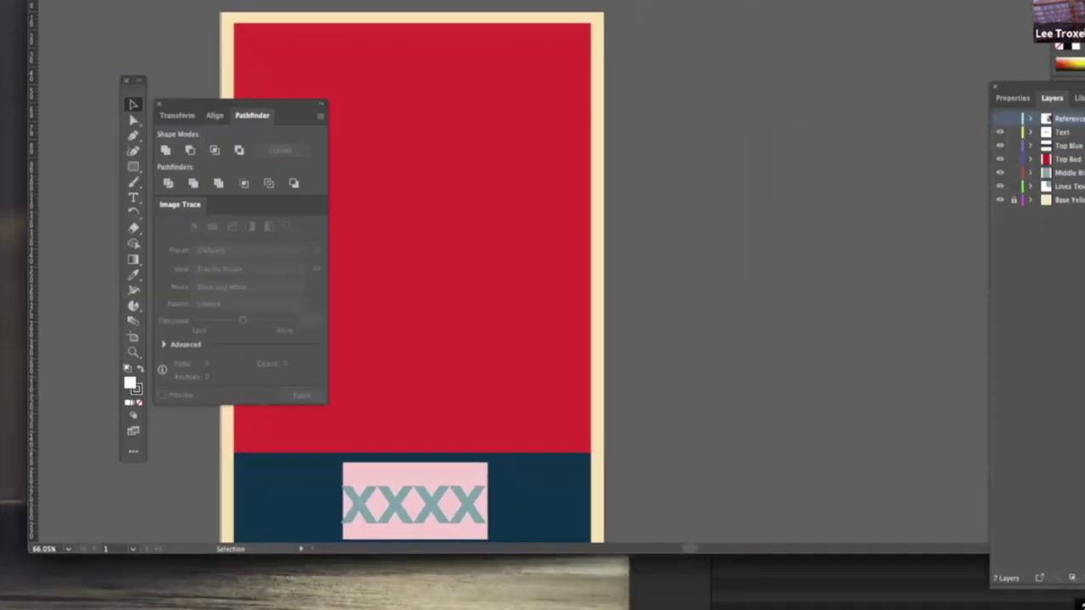
pyautogui.moveTo(244, 106); pyautogui.dragTo(237, 117)
pyautogui.moveTo(138, 89); pyautogui.dragTo(37, 15)
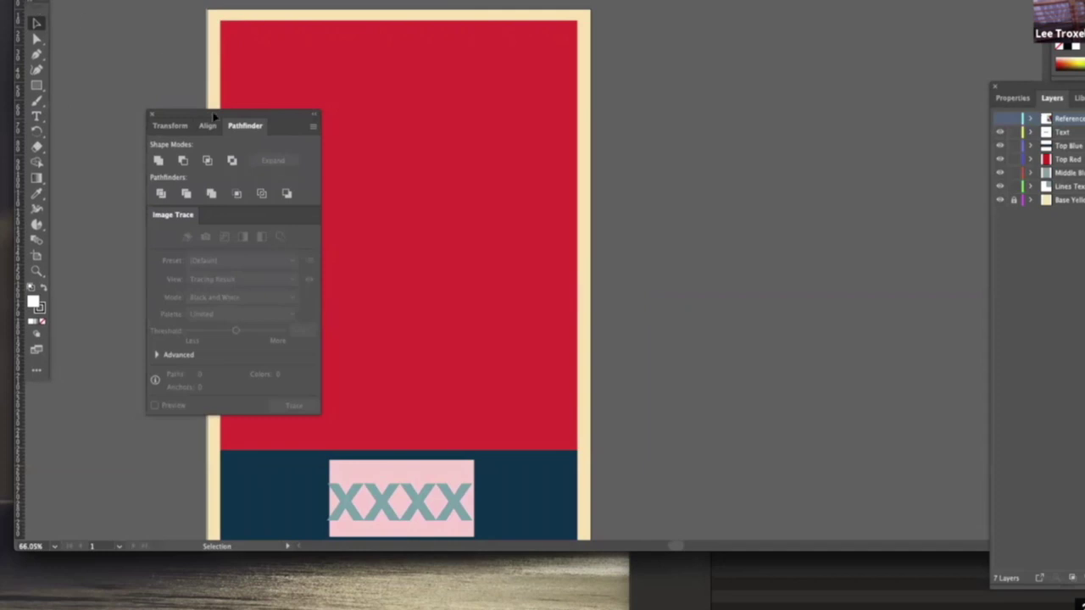
# Step: Move the Pathfinder and Layers groups clear of the artwork and show the Reference layer beside the poster
pyautogui.moveTo(225, 115)
pyautogui.mouseDown()
pyautogui.moveTo(271, 127)
pyautogui.moveTo(188, 133)
pyautogui.moveTo(163, 146)
pyautogui.moveTo(116, 230)
pyautogui.mouseUp()
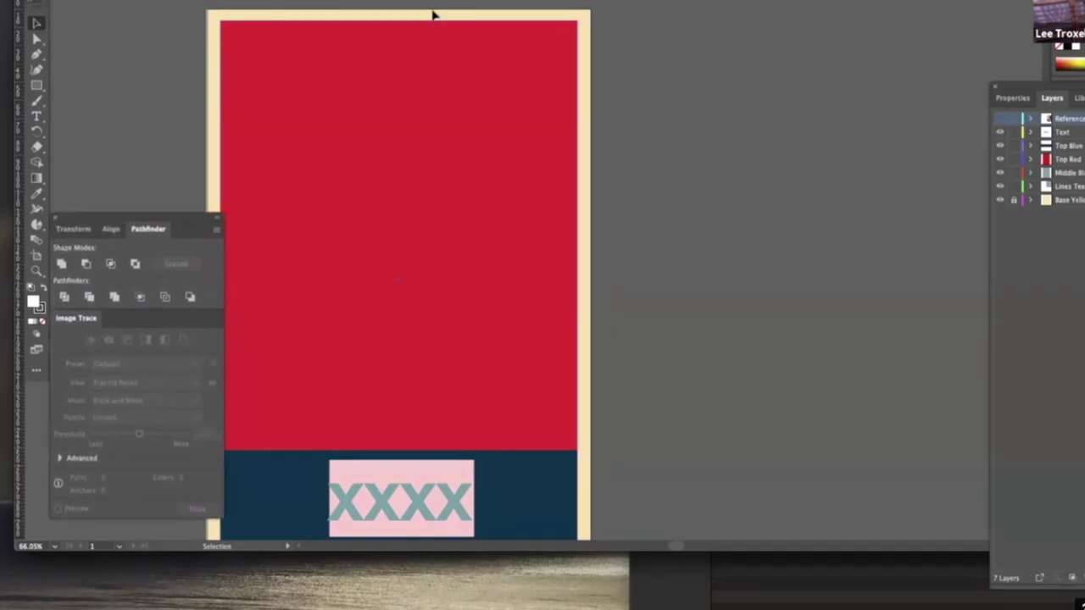
pyautogui.moveTo(606, 357); pyautogui.dragTo(646, 354)
pyautogui.moveTo(1054, 82); pyautogui.dragTo(862, 8)
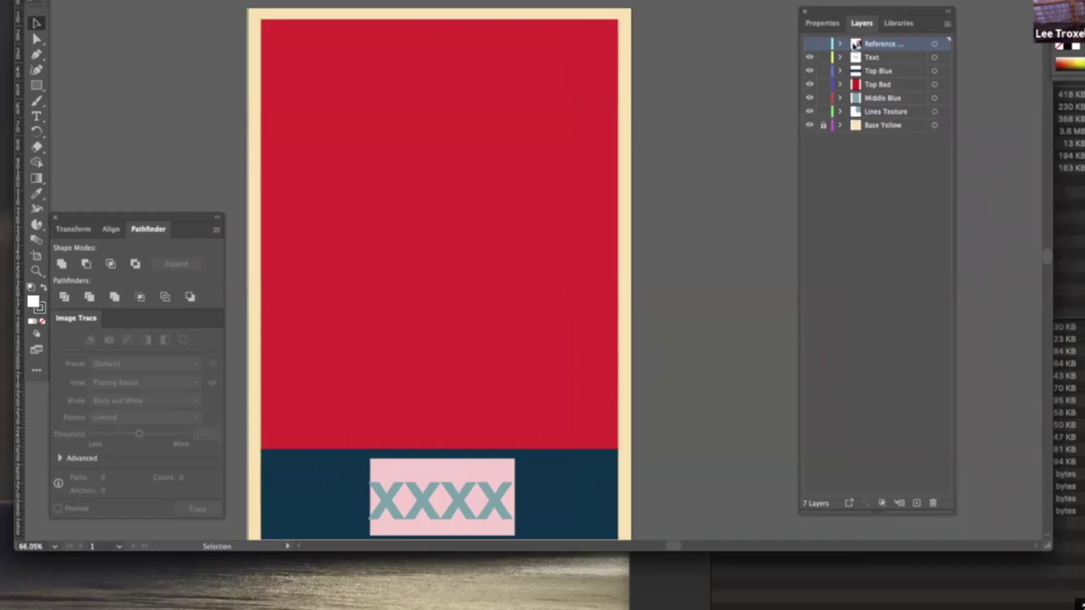
pyautogui.click(811, 43)
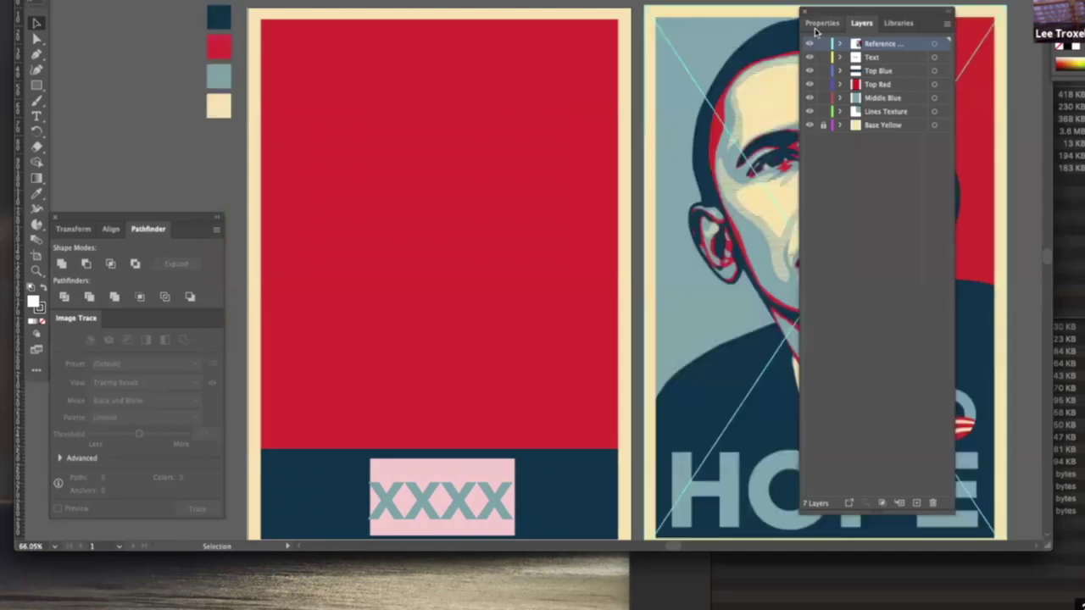
pyautogui.moveTo(904, 10); pyautogui.dragTo(917, 17)
pyautogui.moveTo(995, 42); pyautogui.dragTo(1084, 34)
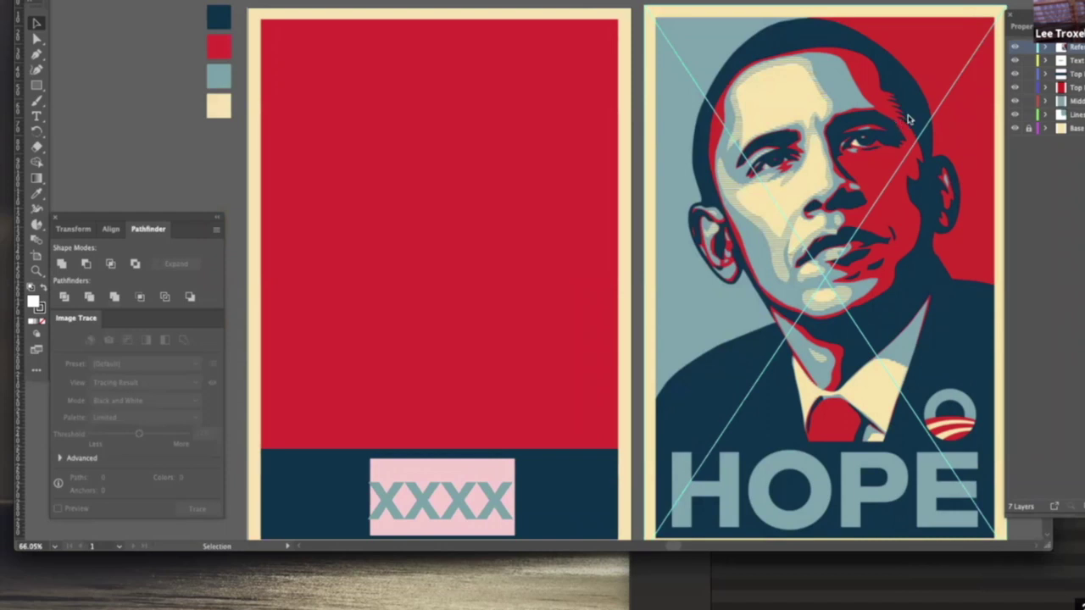
# Step: Hide the Text layer and toggle the Top Blue and Top Red layers to examine what each one holds
pyautogui.click(1015, 61)
pyautogui.click(1015, 61)
pyautogui.click(1015, 61)
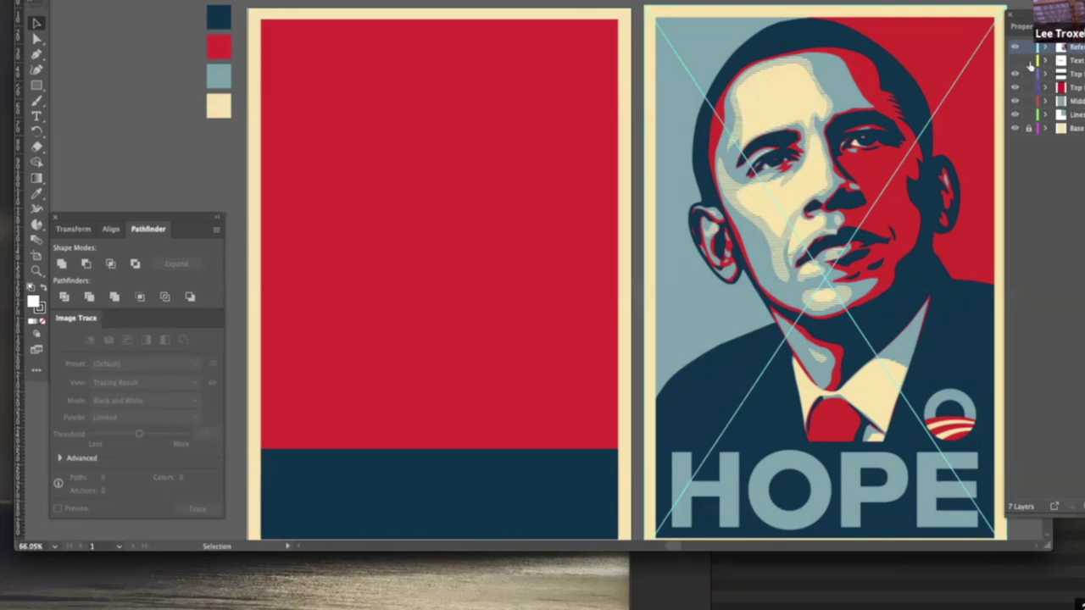
pyautogui.click(1015, 75)
pyautogui.click(1015, 75)
pyautogui.click(1016, 87)
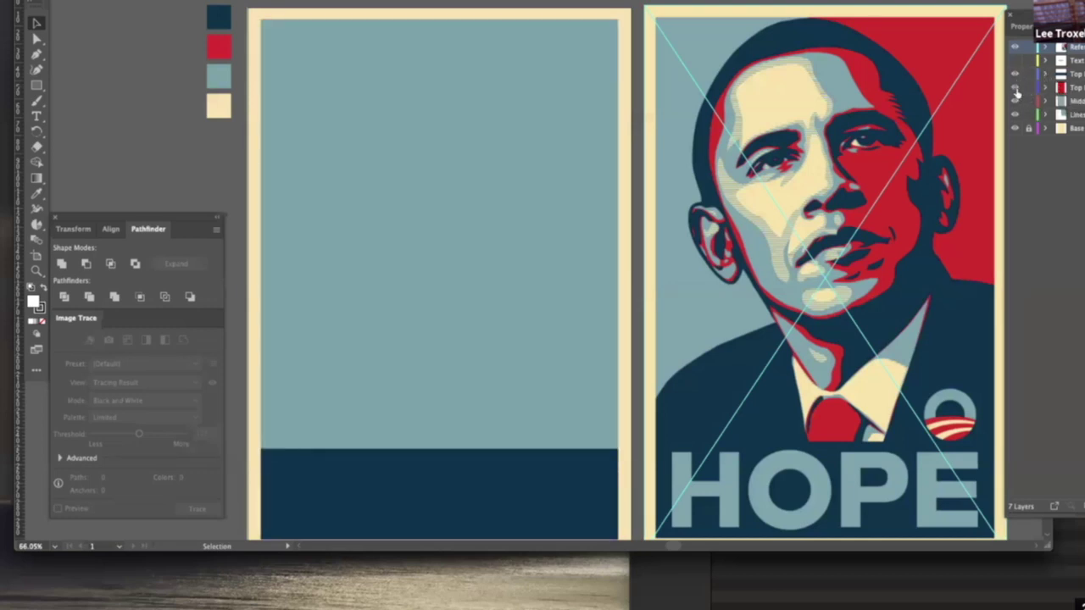
pyautogui.click(1016, 88)
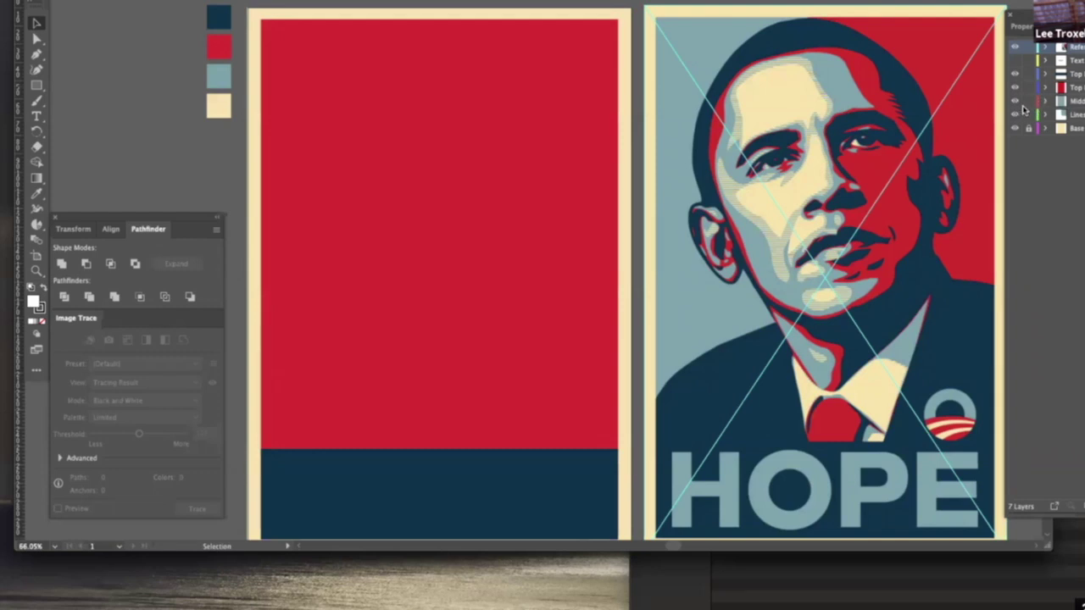
# Step: Hide Top Red and Middle Blue to examine the Lines Texture layer, toggle that layer, and show all three again
pyautogui.click(1015, 88)
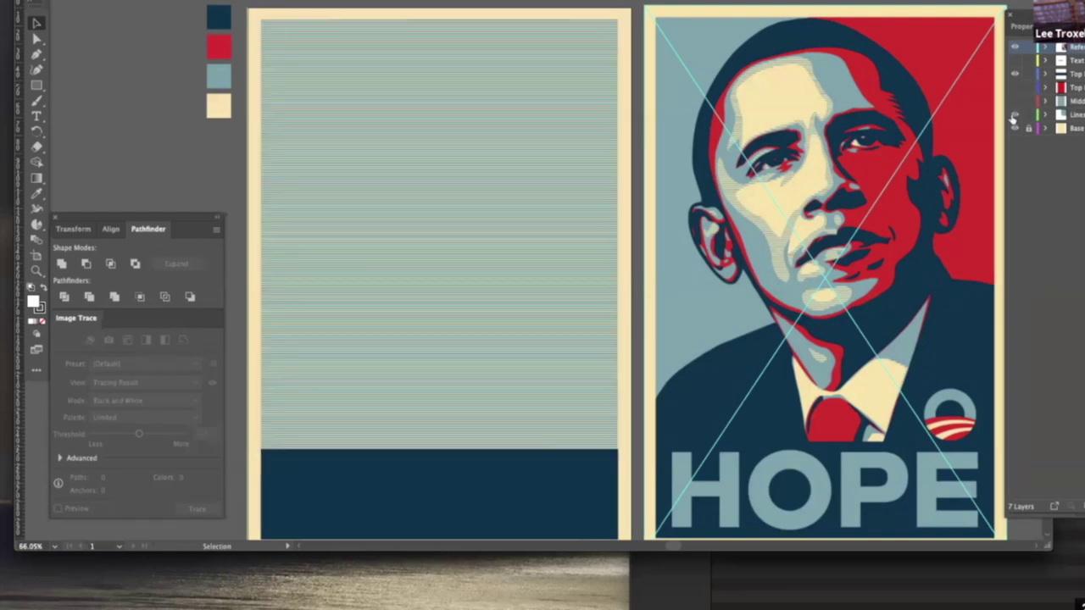
pyautogui.click(636, 246)
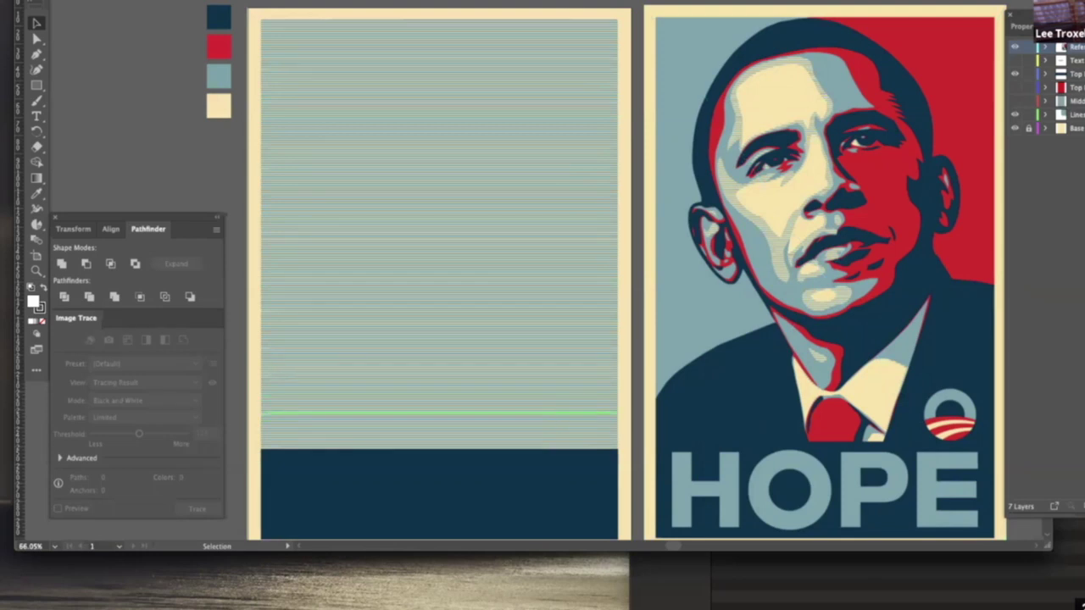
pyautogui.click(1016, 115)
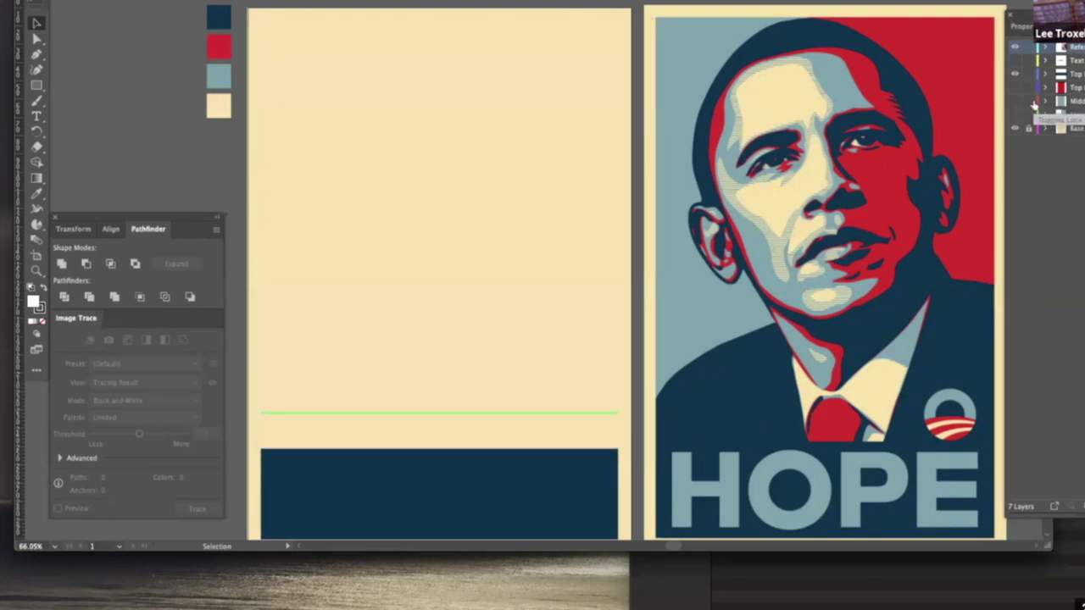
pyautogui.click(1016, 114)
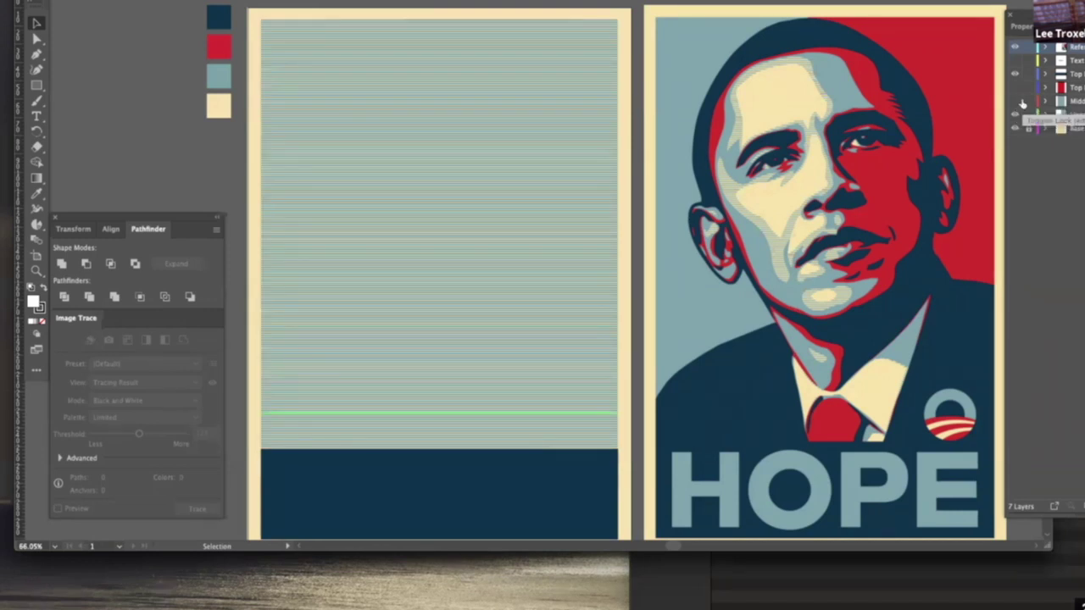
pyautogui.click(1017, 101)
pyautogui.click(1016, 87)
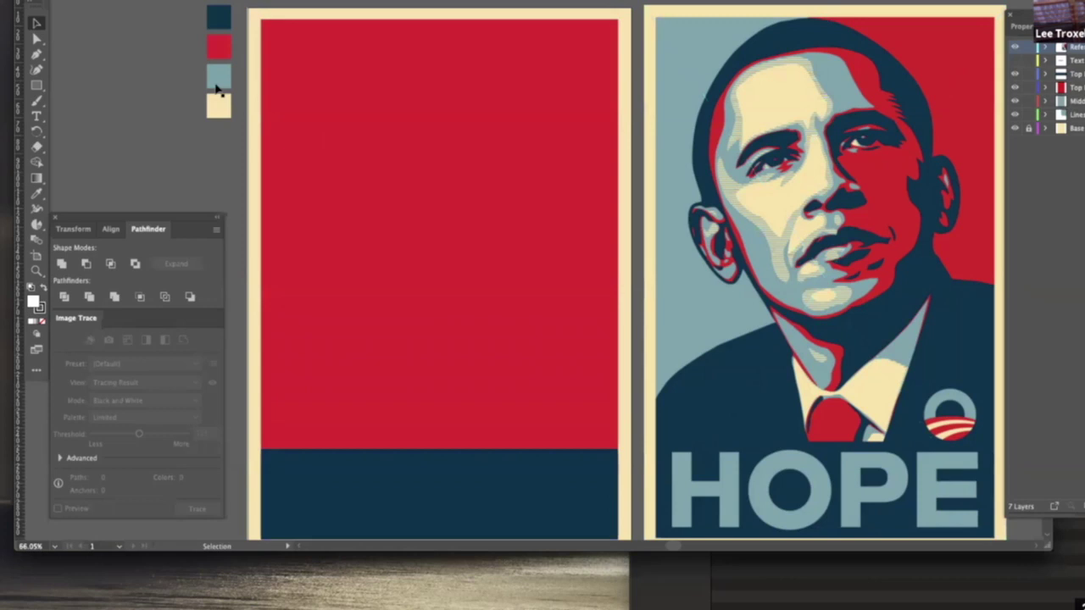
# Step: Hide the Reference layer with its color swatches and lock all the existing layers
pyautogui.click(219, 81)
pyautogui.click(1017, 48)
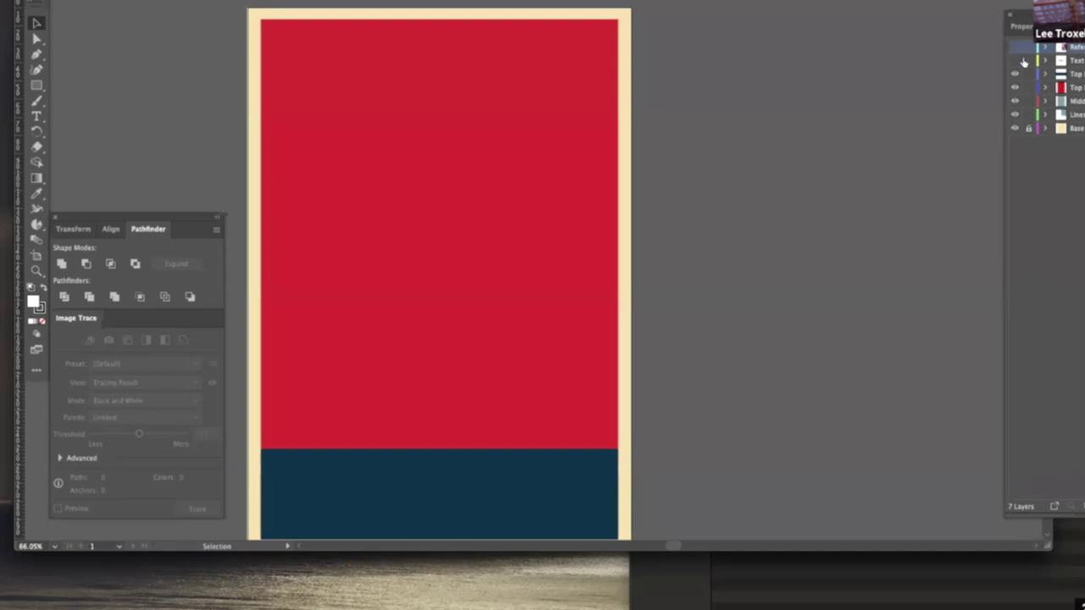
pyautogui.moveTo(1031, 100); pyautogui.dragTo(1034, 50)
# Step: Add a new layer above the locked ones and rename it for the Tom Cruise portrait
pyautogui.press('super+l')
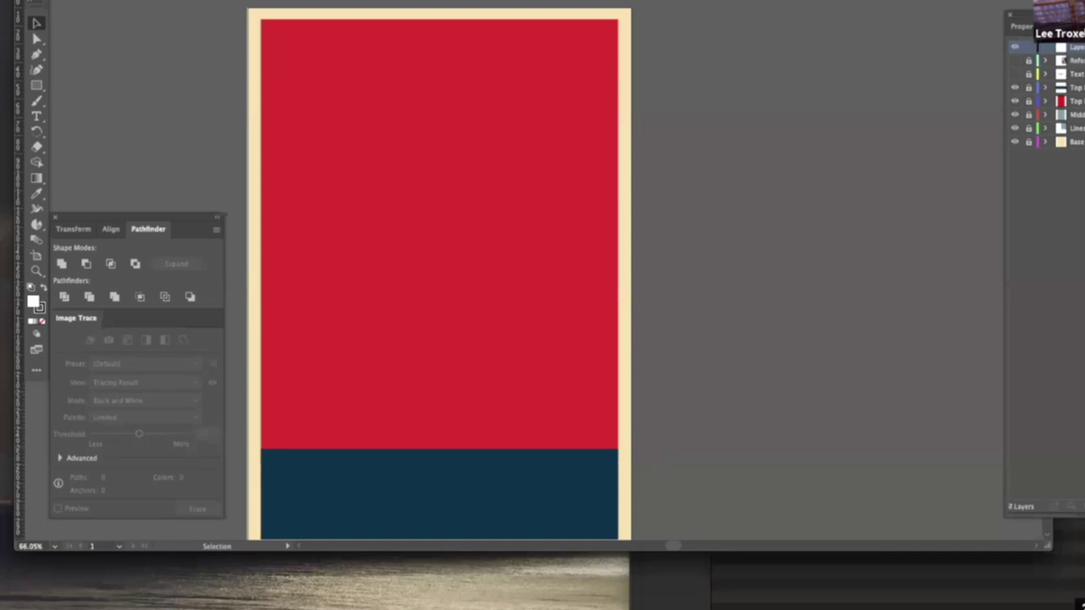
pyautogui.doubleClick(1077, 47)
pyautogui.write('F')
pyautogui.press('Return')
# Step: Place TomCruise-1.psd from the untitled folder onto the poster, with its corner inside the red area
pyautogui.click(100, 2)
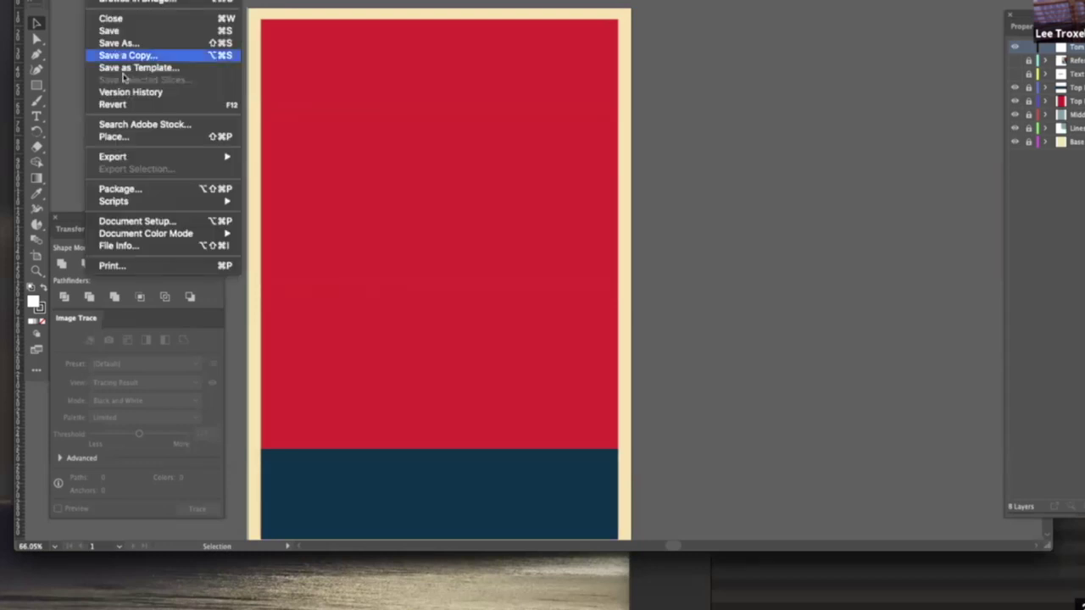
pyautogui.click(140, 137)
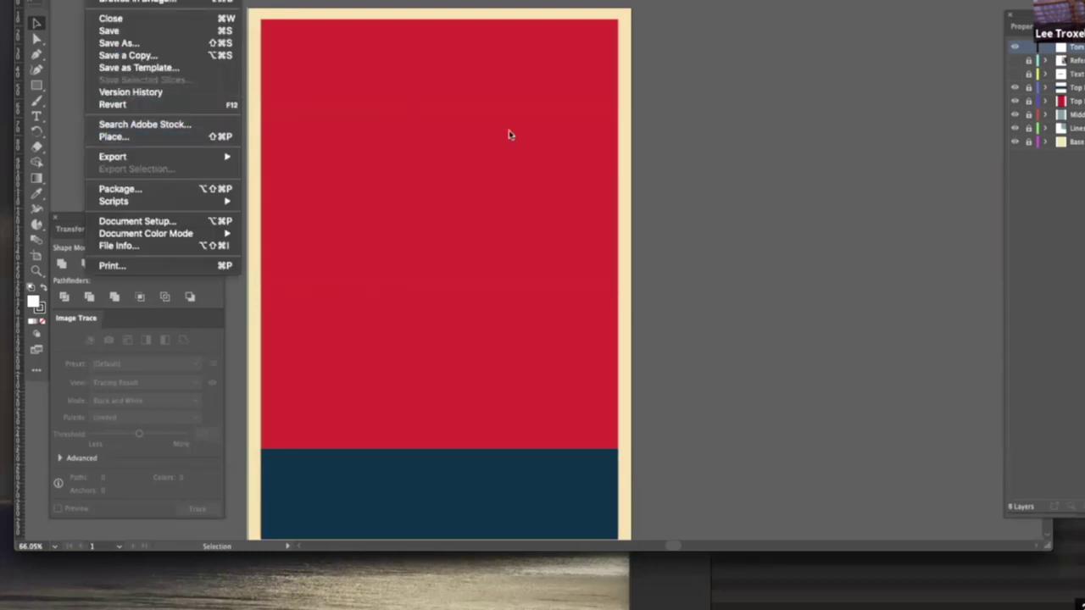
pyautogui.click(147, 139)
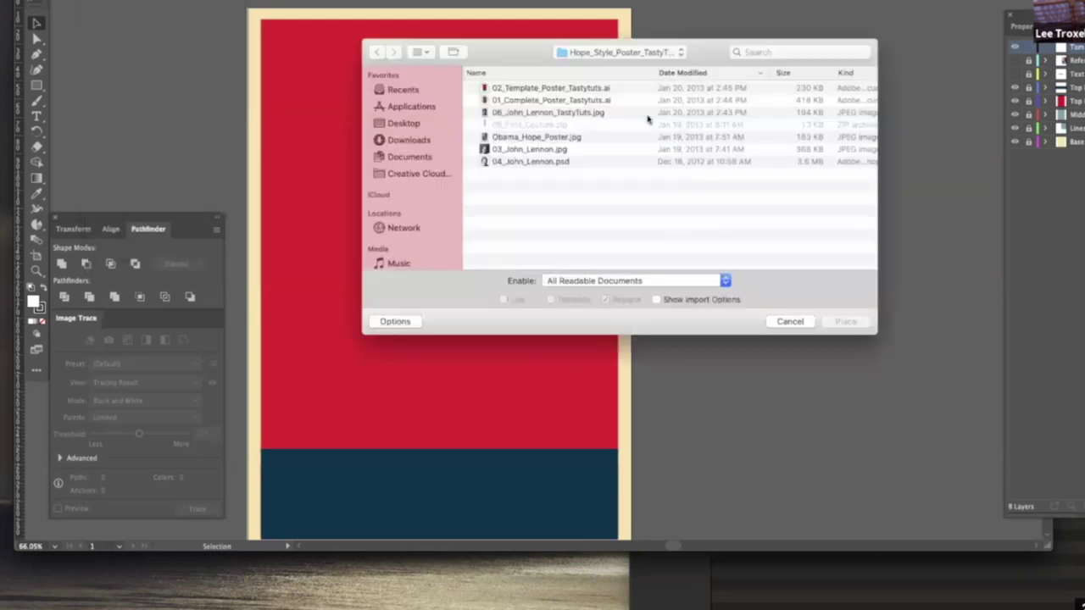
pyautogui.click(620, 51)
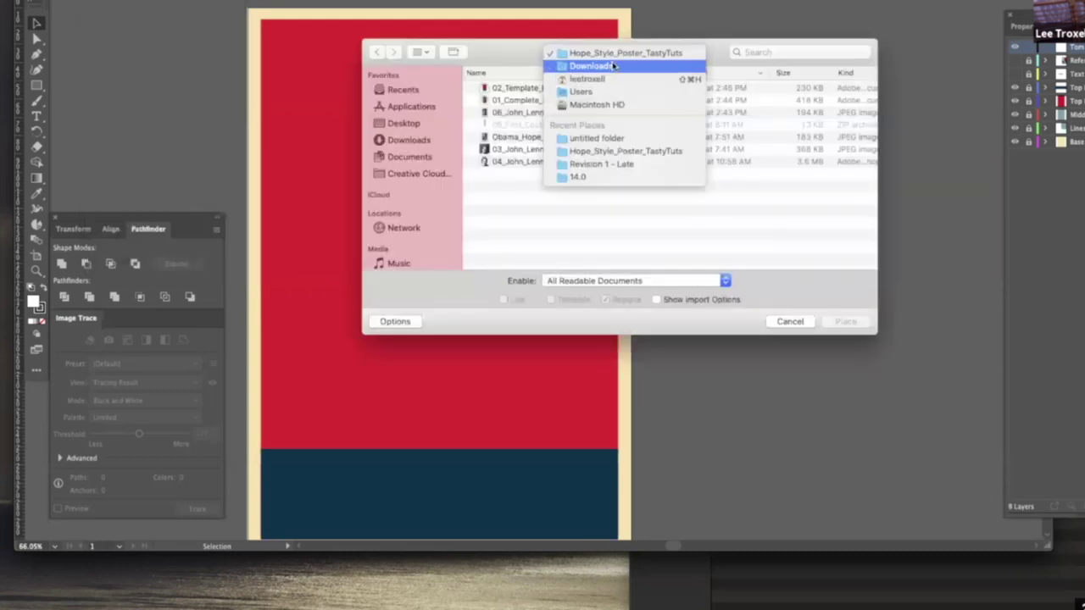
pyautogui.click(604, 138)
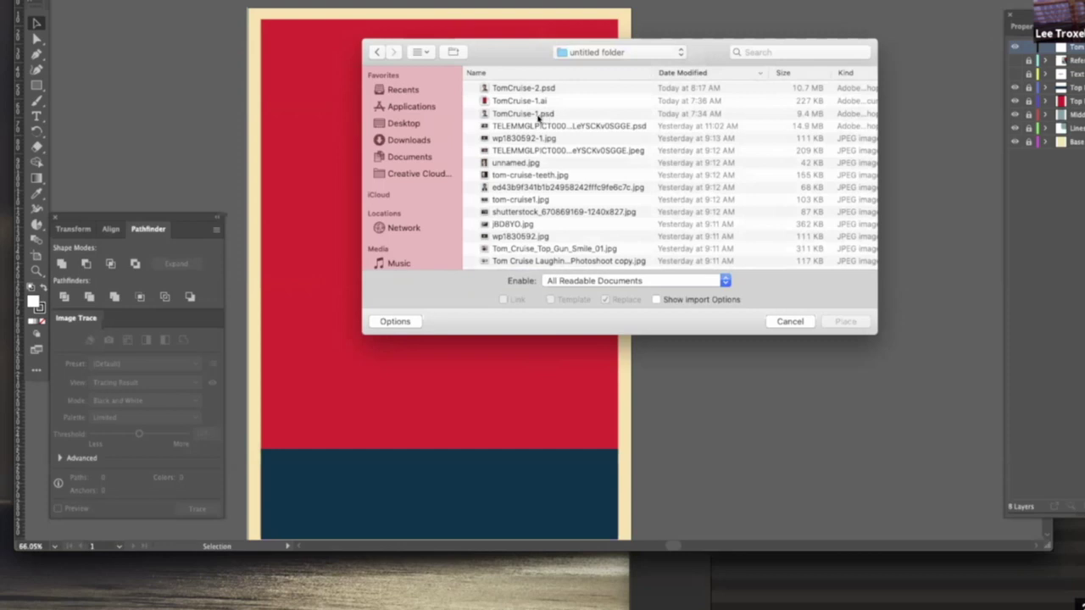
pyautogui.click(537, 113)
pyautogui.click(844, 322)
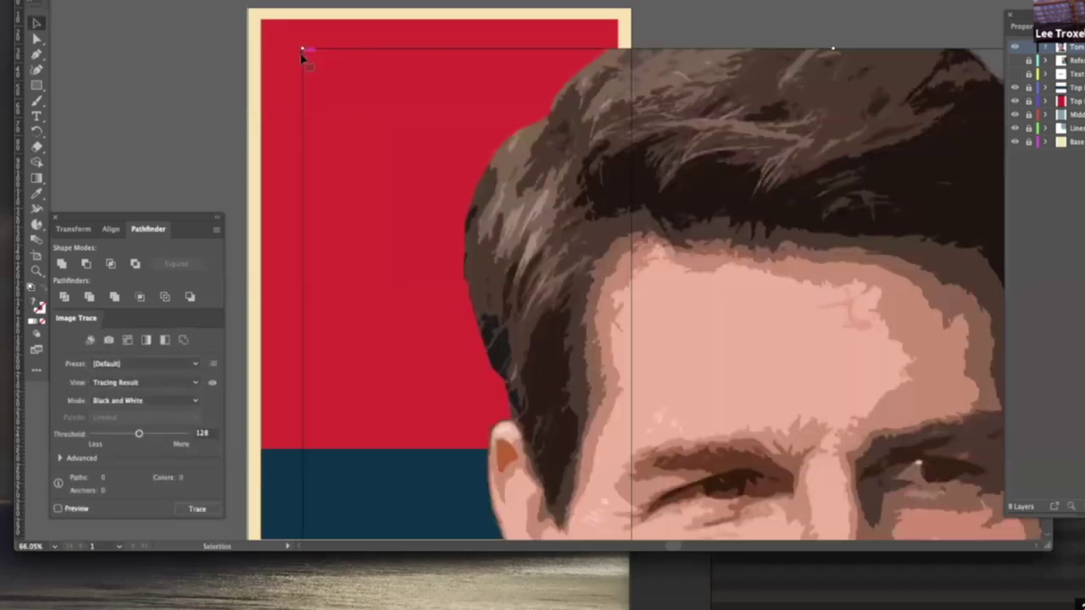
pyautogui.click(303, 50)
# Step: Scale the placed portrait down and move it over the poster, undoing the last downward move
pyautogui.moveTo(768, 383); pyautogui.dragTo(618, 359)
pyautogui.moveTo(676, 27); pyautogui.dragTo(717, 441)
pyautogui.moveTo(731, 490); pyautogui.dragTo(479, 152)
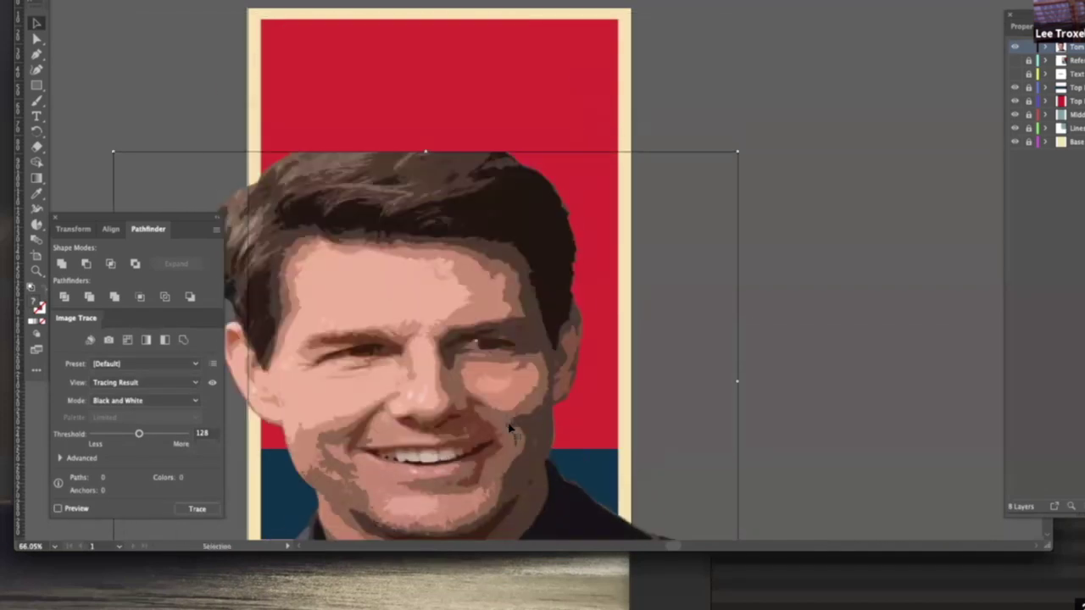
pyautogui.hotkey('ctrl', 'z')
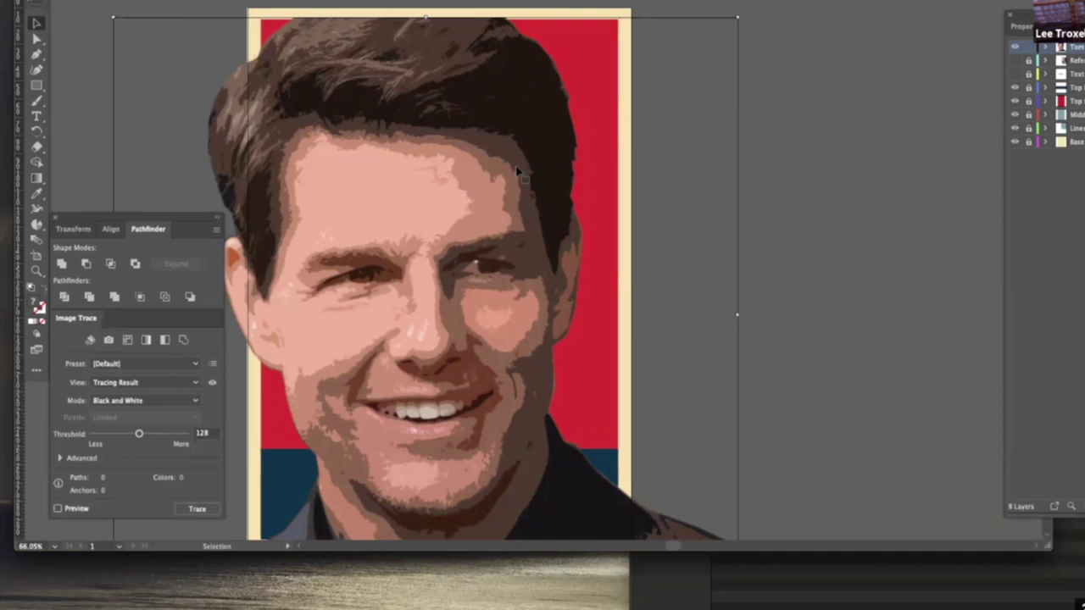
pyautogui.moveTo(113, 16); pyautogui.dragTo(312, 180)
pyautogui.moveTo(518, 376); pyautogui.dragTo(462, 196)
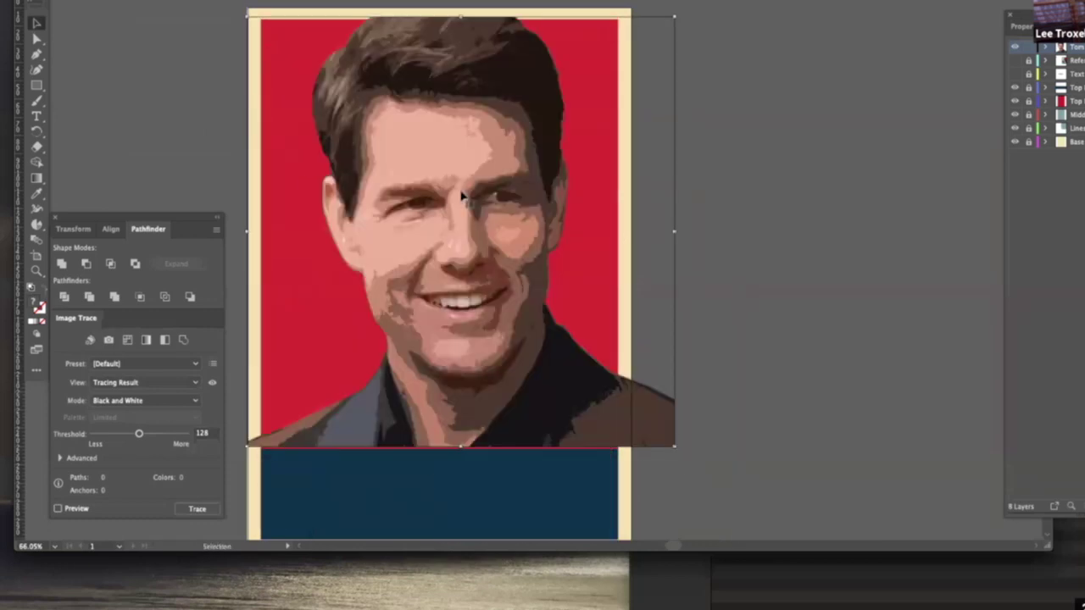
pyautogui.hotkey('ctrl', 'z')
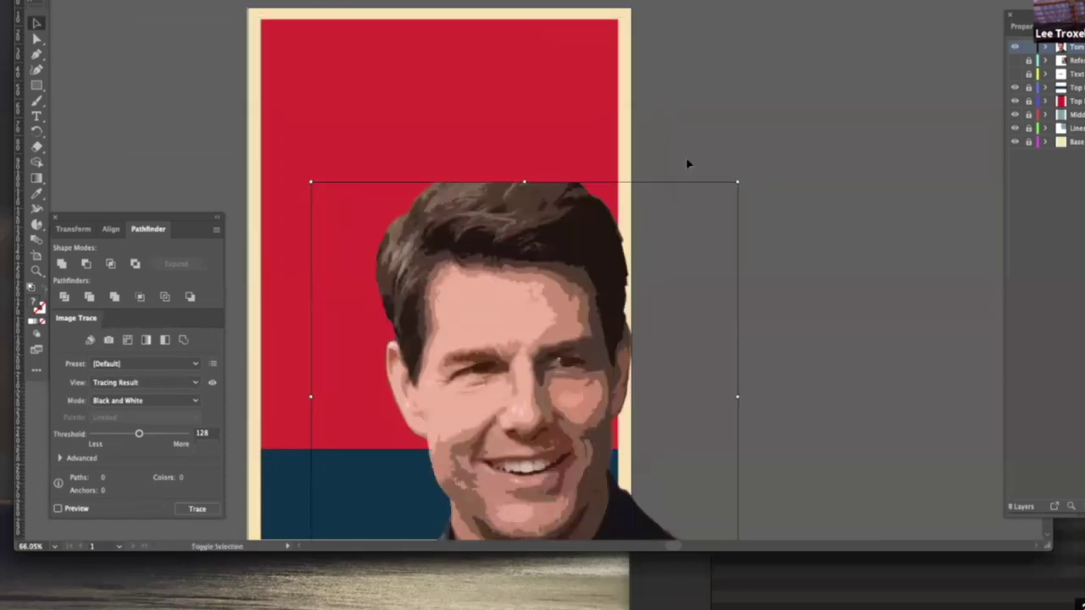
pyautogui.hotkey('ctrl', 'z')
# Step: Scale the portrait to span the height of the red area down to the blue band and center the head horizontally
pyautogui.moveTo(727, 28); pyautogui.dragTo(636, 147)
pyautogui.moveTo(528, 293); pyautogui.dragTo(537, 219)
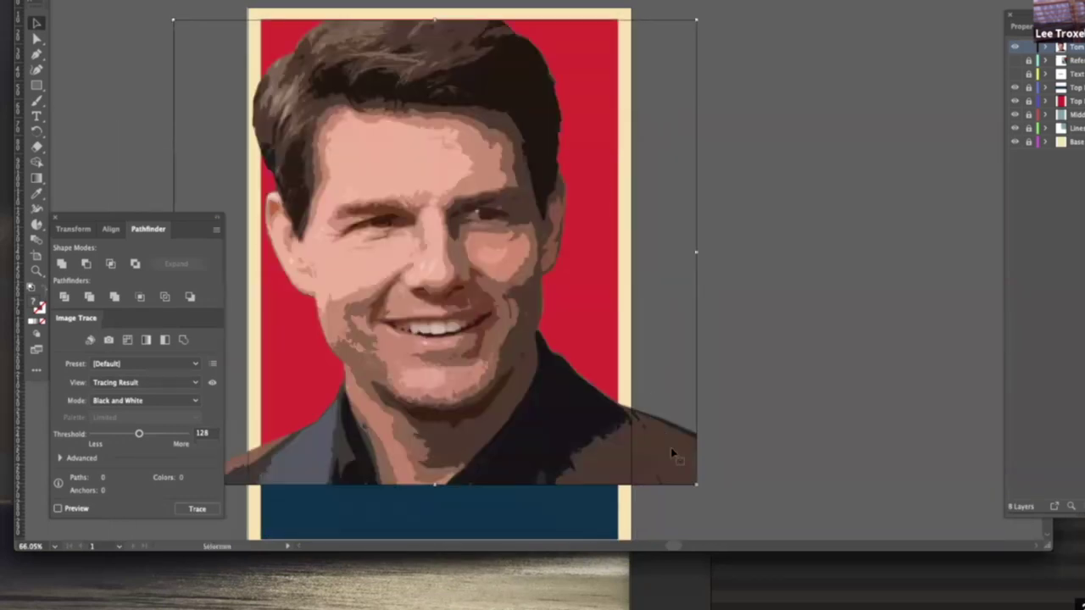
pyautogui.moveTo(697, 484); pyautogui.dragTo(631, 448)
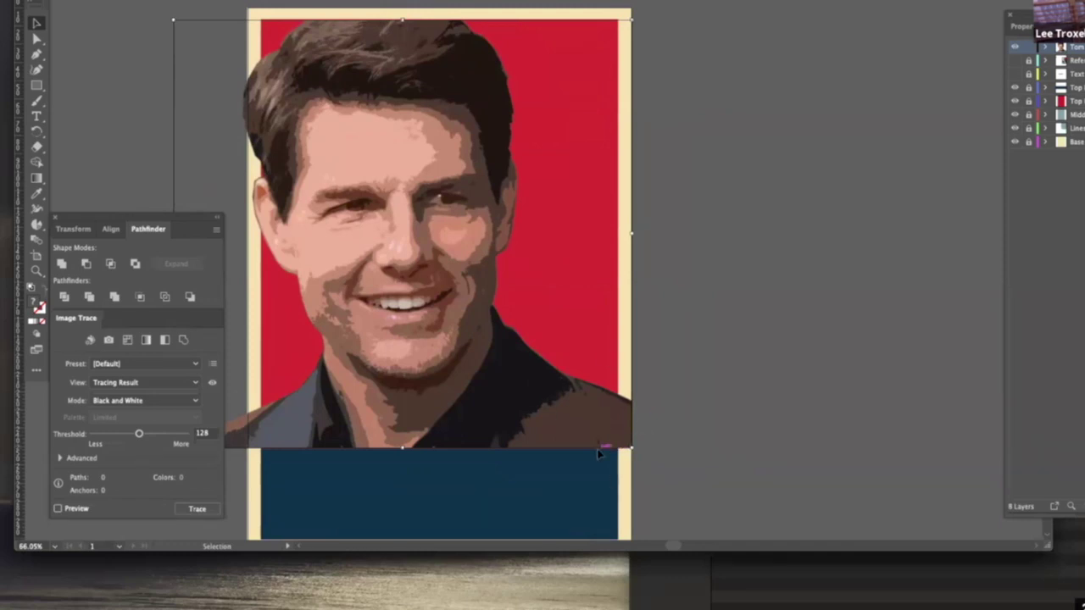
pyautogui.moveTo(464, 243); pyautogui.dragTo(489, 244)
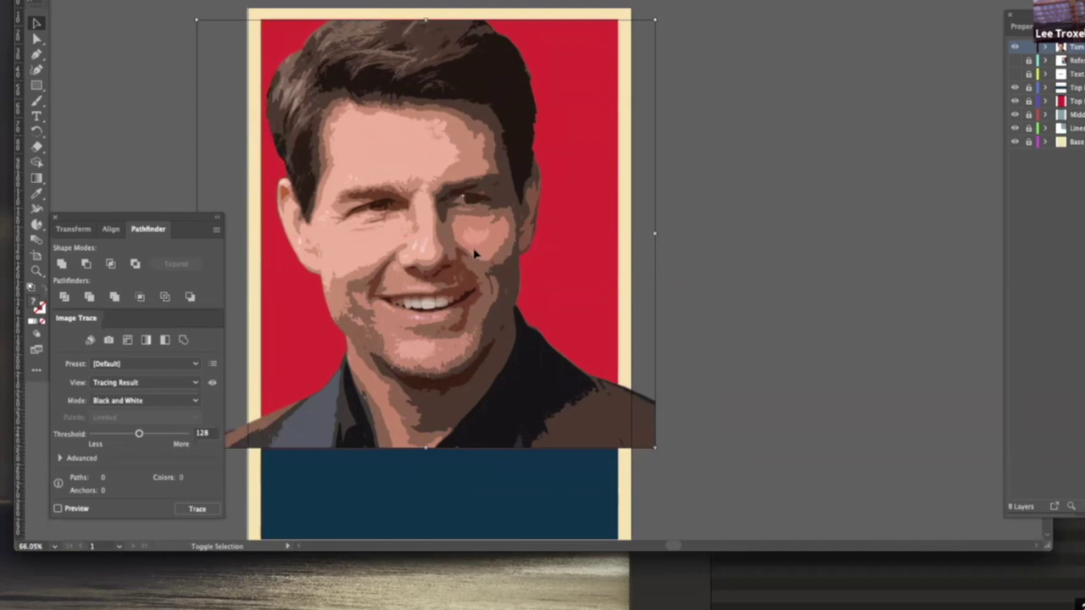
# Step: Show the Reference layer for comparison, nudge the portrait slightly to the right, and hide the Reference layer again
pyautogui.press('super+shift+a')
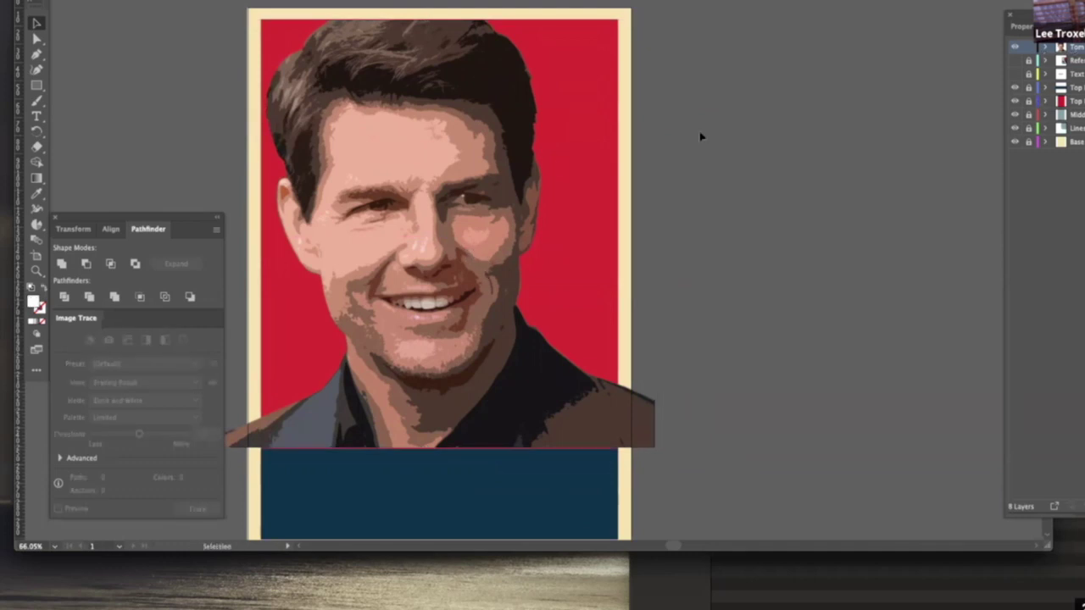
pyautogui.click(1015, 60)
pyautogui.click(496, 422)
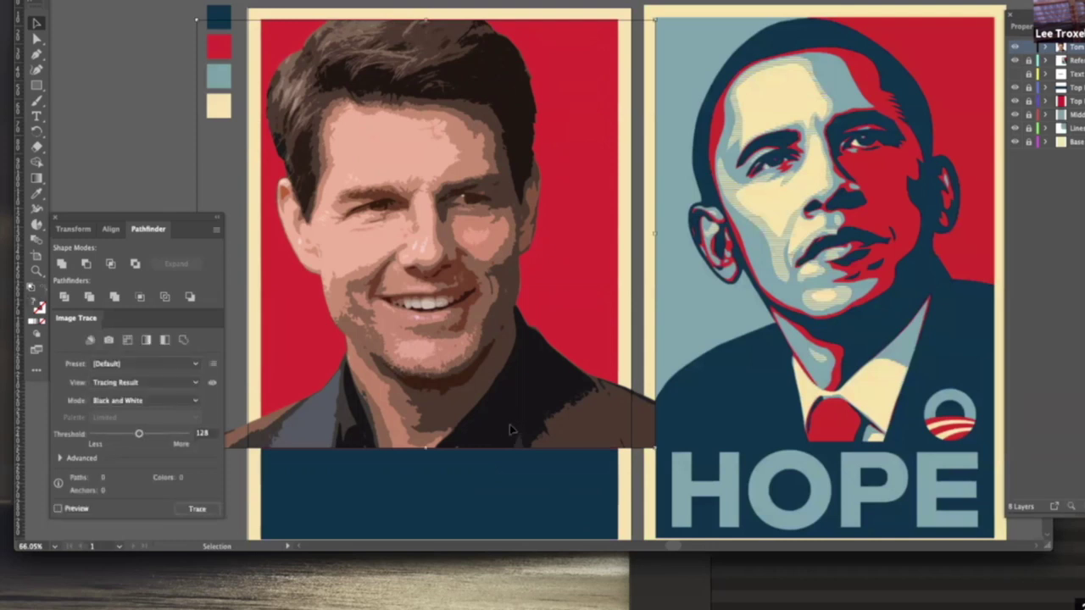
pyautogui.moveTo(511, 430); pyautogui.dragTo(525, 429)
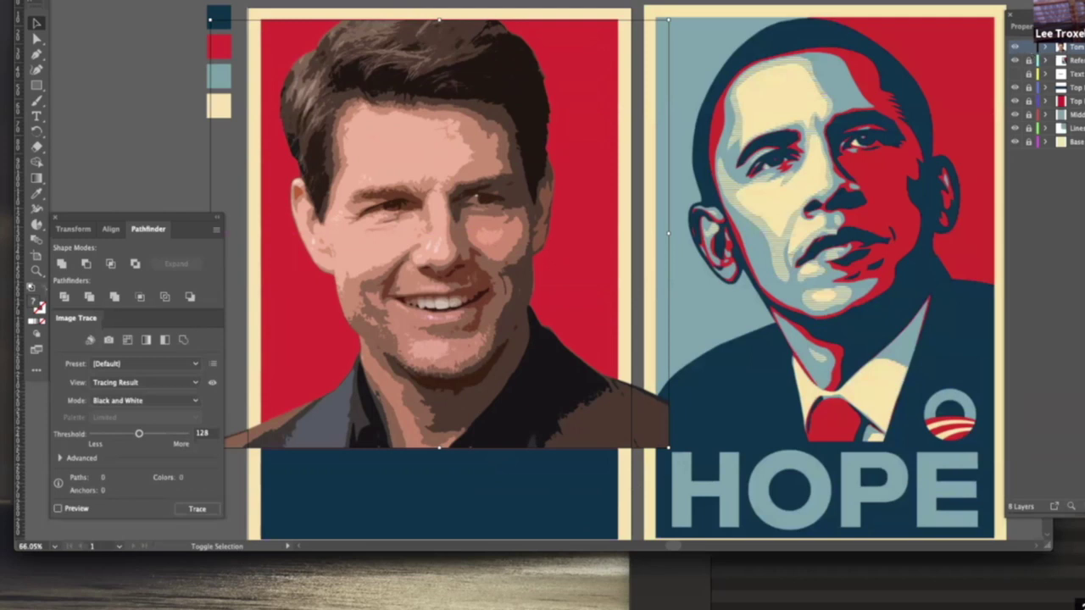
pyautogui.click(1017, 62)
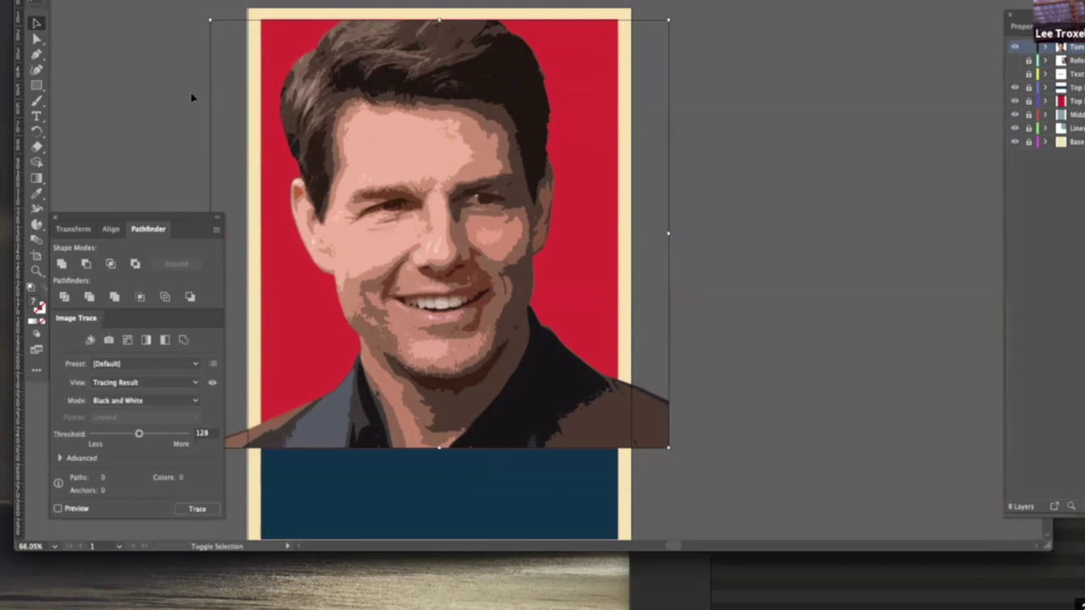
# Step: Reopen the Image Trace settings and place them beside the poster, clear of the portrait
pyautogui.keyDown('shift'); pyautogui.click(419, 246); pyautogui.keyUp('shift')
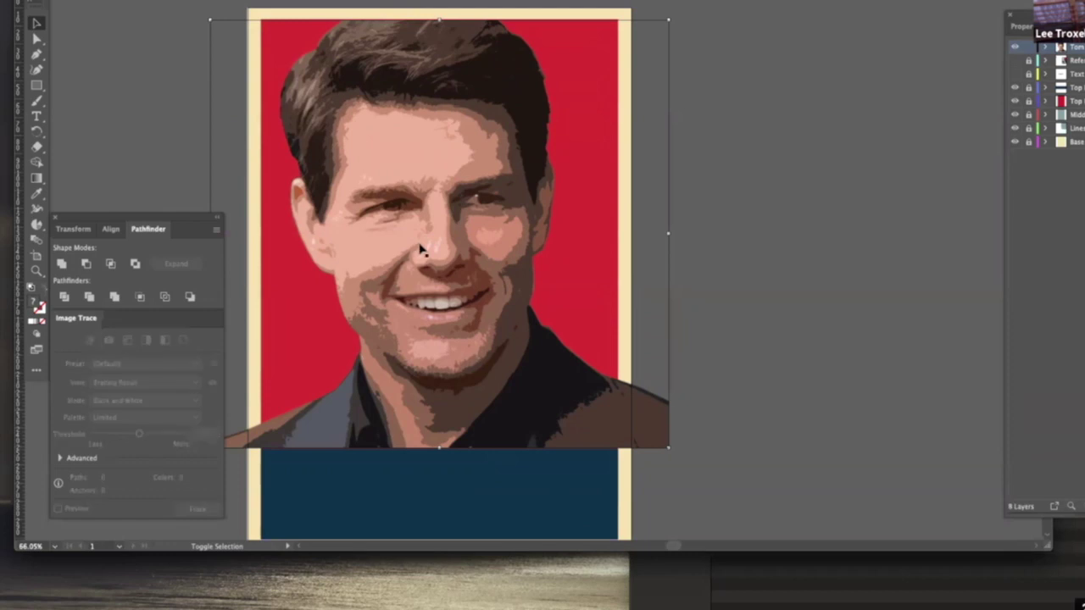
pyautogui.click(459, 307)
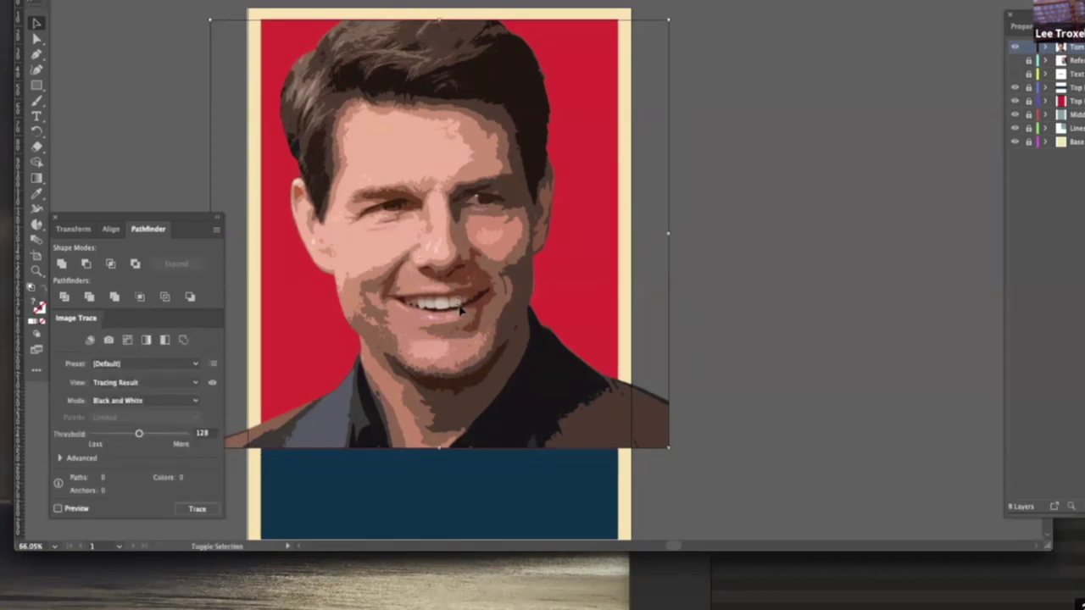
pyautogui.click(56, 218)
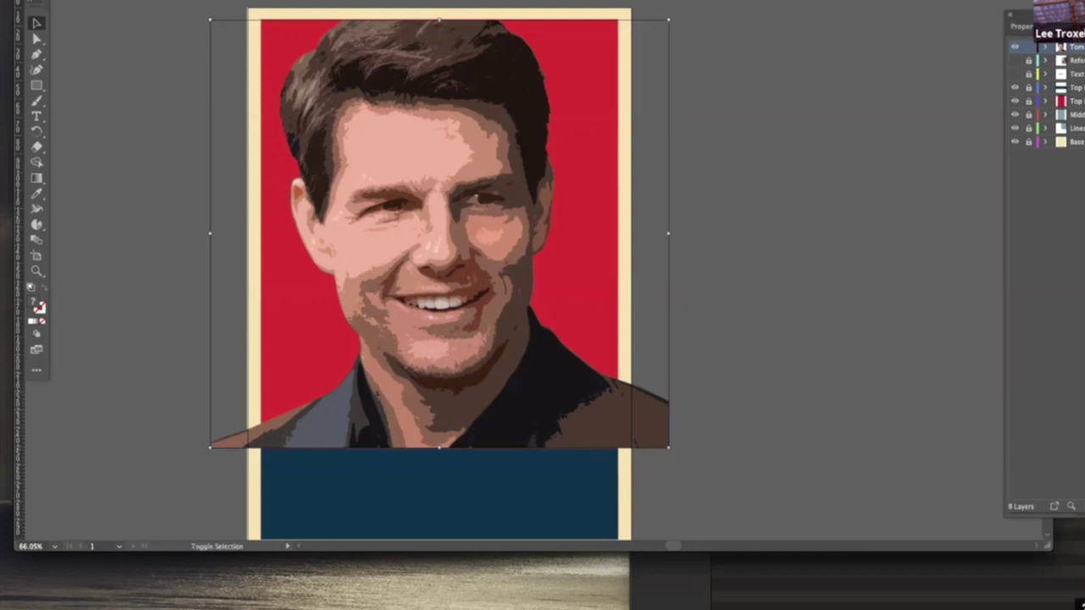
pyautogui.click(339, 2)
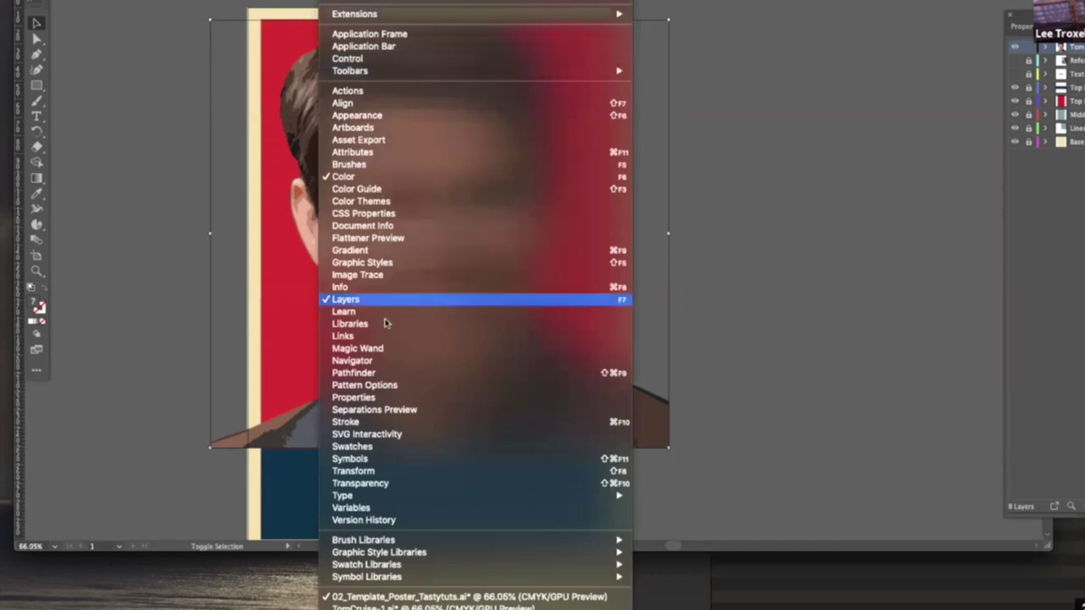
pyautogui.click(391, 282)
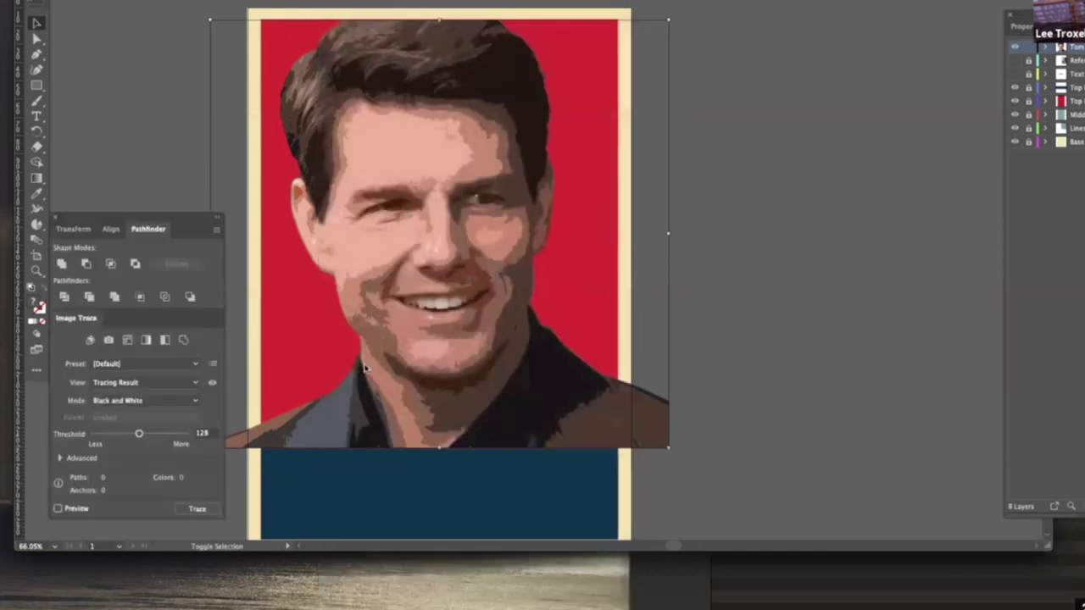
pyautogui.moveTo(146, 217); pyautogui.dragTo(246, 234)
pyautogui.moveTo(541, 251); pyautogui.dragTo(763, 34)
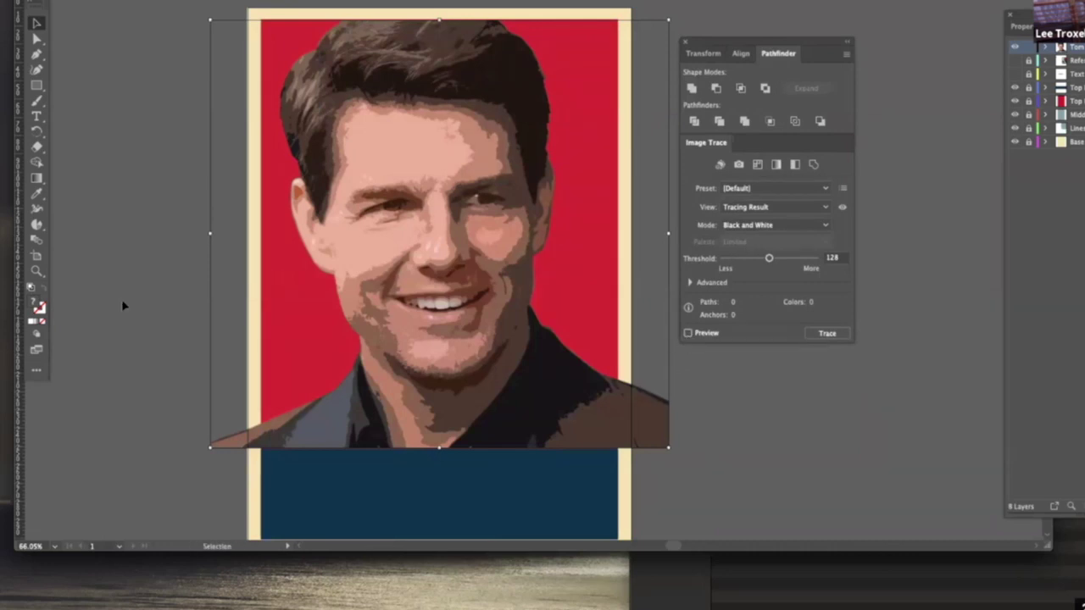
# Step: Trace the selected portrait with preview on in Grayscale mode, trying 1 gray before setting the grays to 50
pyautogui.keyDown('shift'); pyautogui.click(444, 333); pyautogui.keyUp('shift')
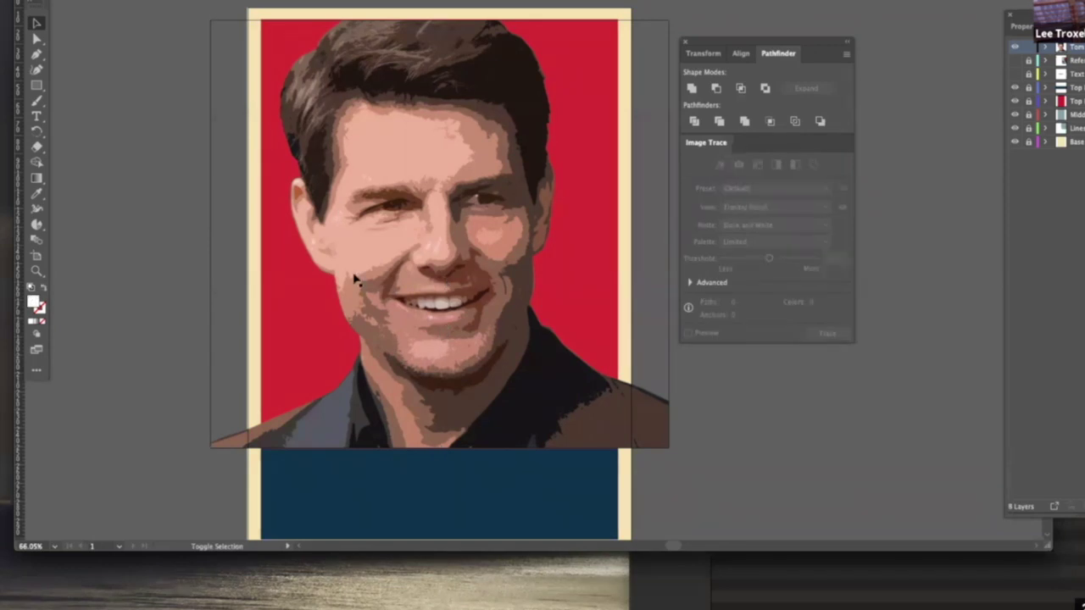
pyautogui.keyDown('shift'); pyautogui.click(379, 264); pyautogui.keyUp('shift')
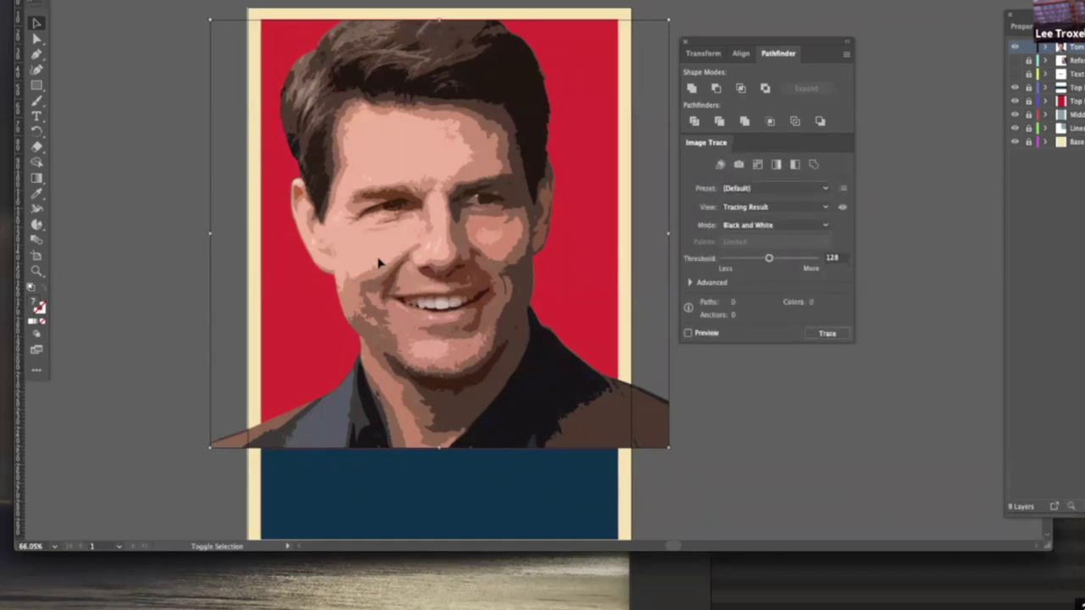
pyautogui.click(687, 334)
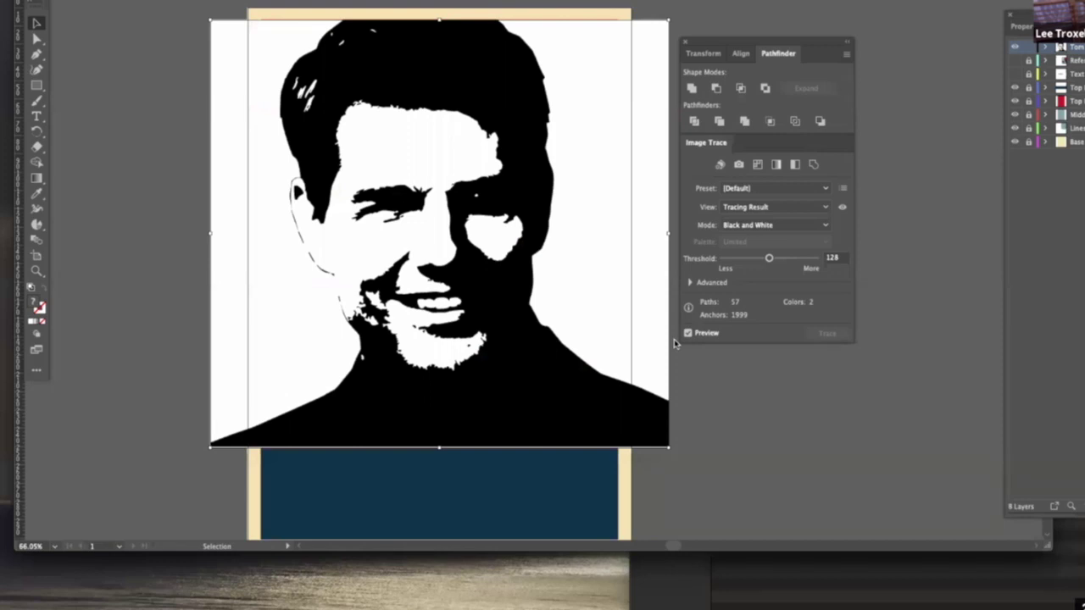
pyautogui.click(806, 226)
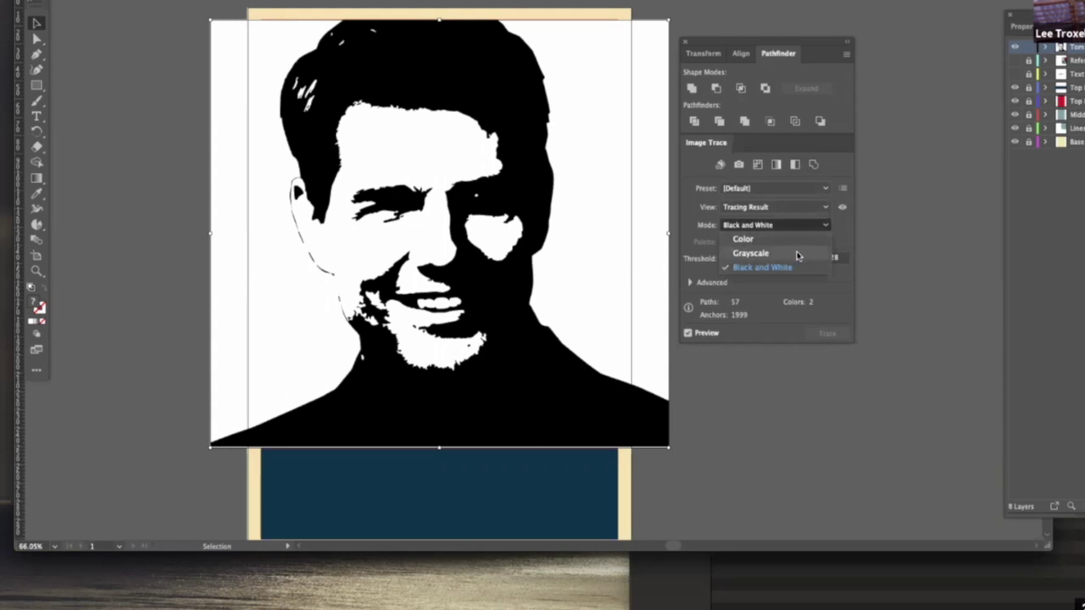
pyautogui.click(799, 254)
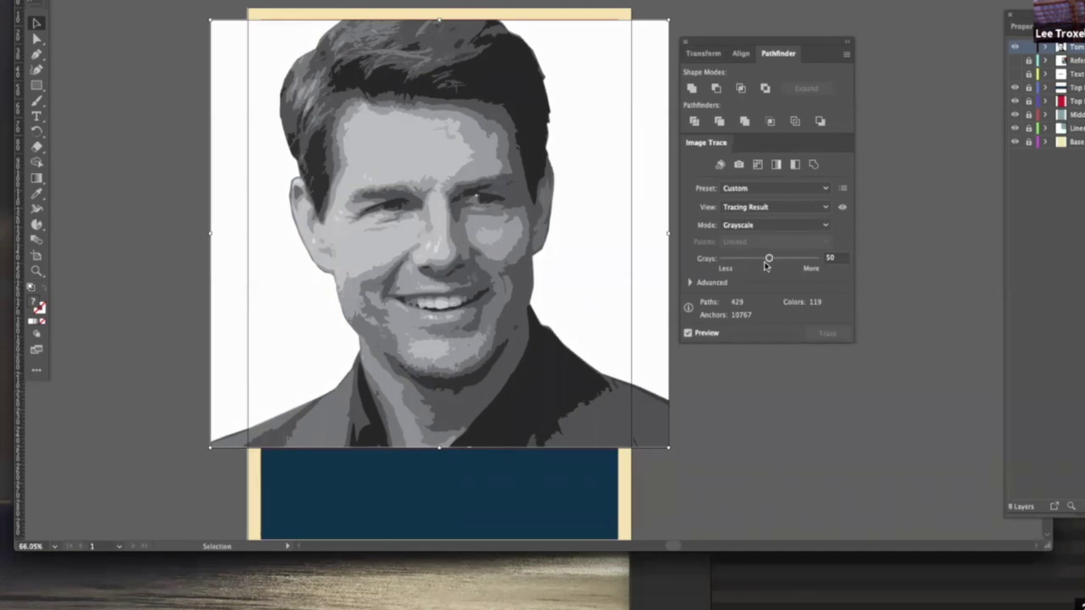
pyautogui.moveTo(769, 258); pyautogui.dragTo(724, 265)
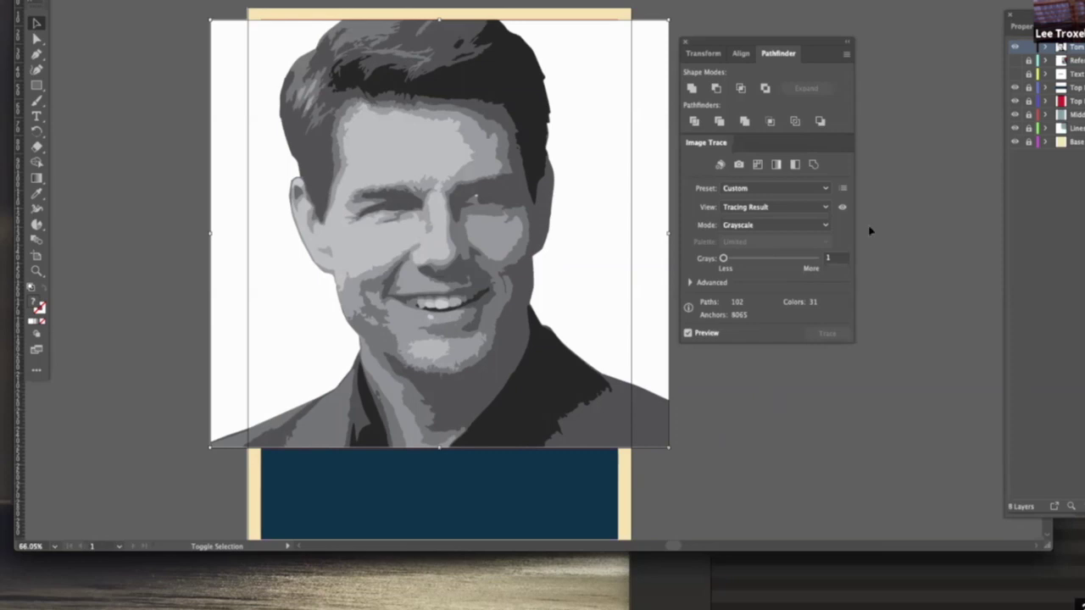
pyautogui.moveTo(724, 259); pyautogui.dragTo(771, 263)
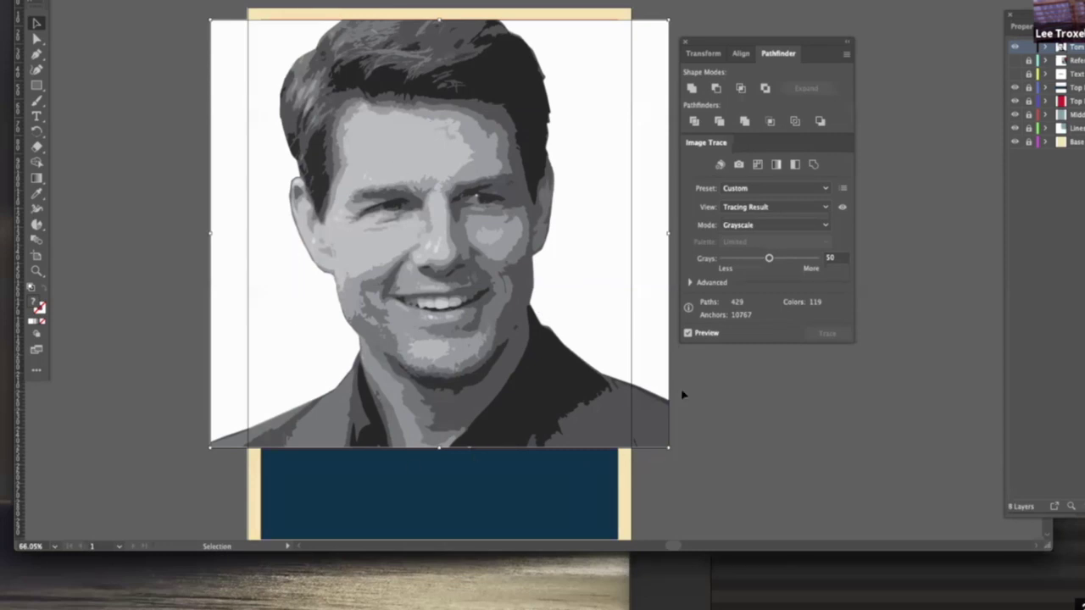
# Step: Expand the traced portrait with Object and Fill enabled, and deselect the result
pyautogui.click(157, 2)
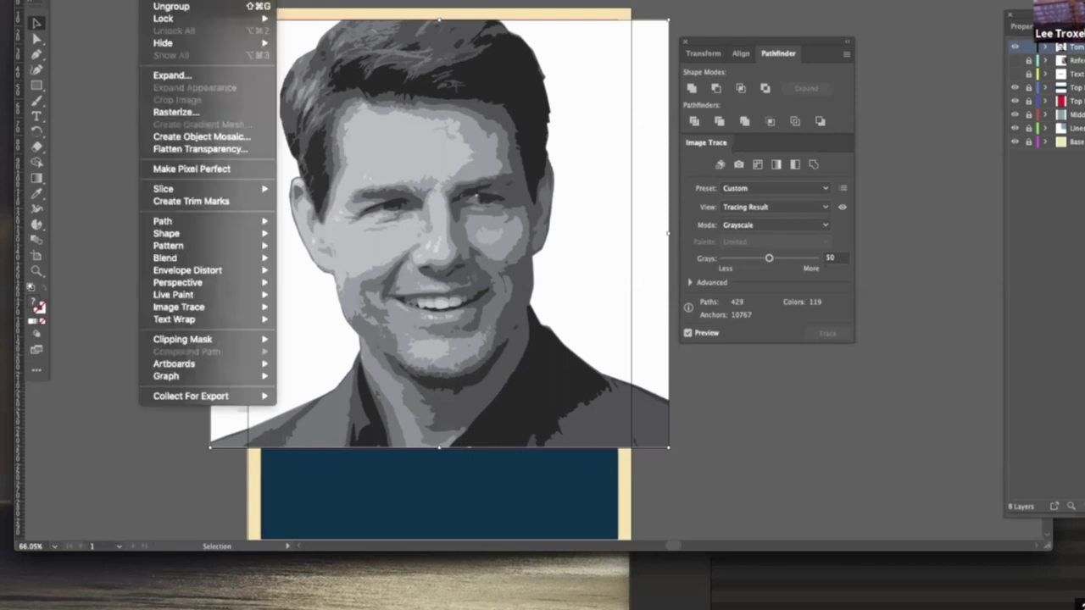
pyautogui.click(193, 77)
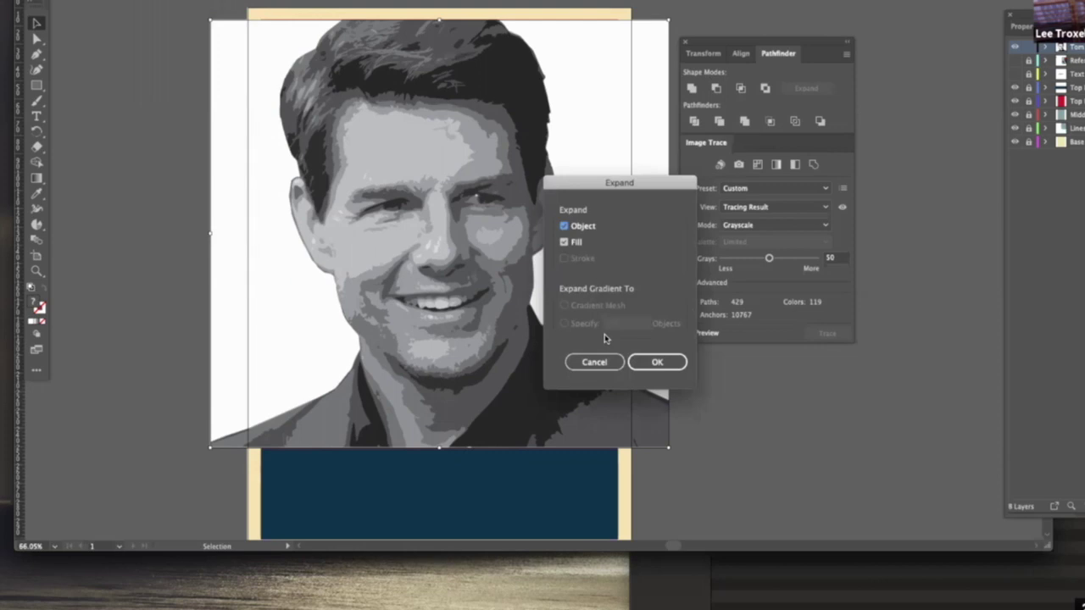
pyautogui.click(655, 363)
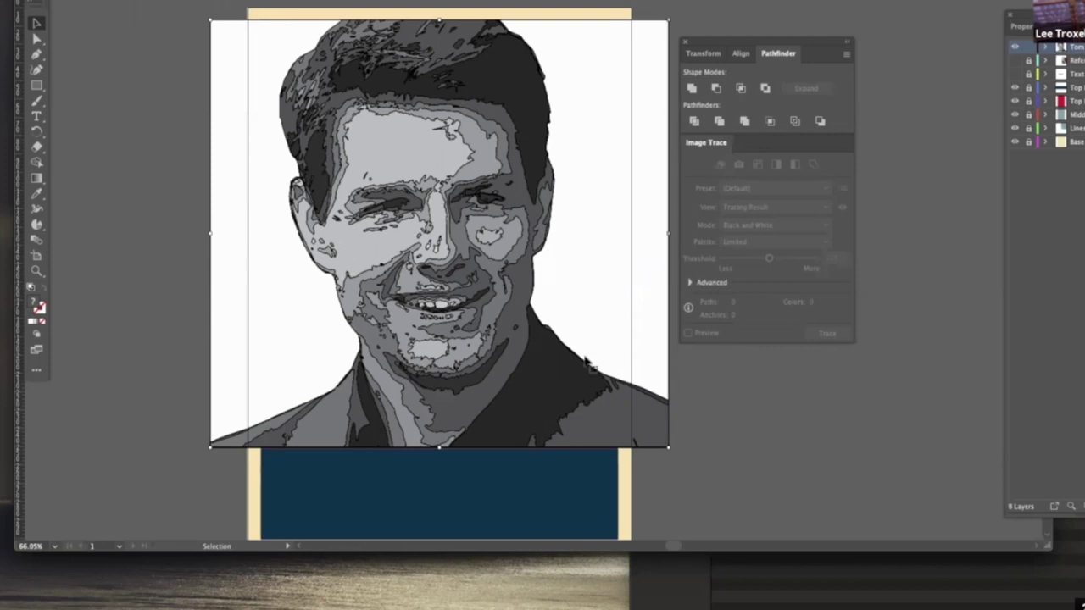
pyautogui.click(131, 74)
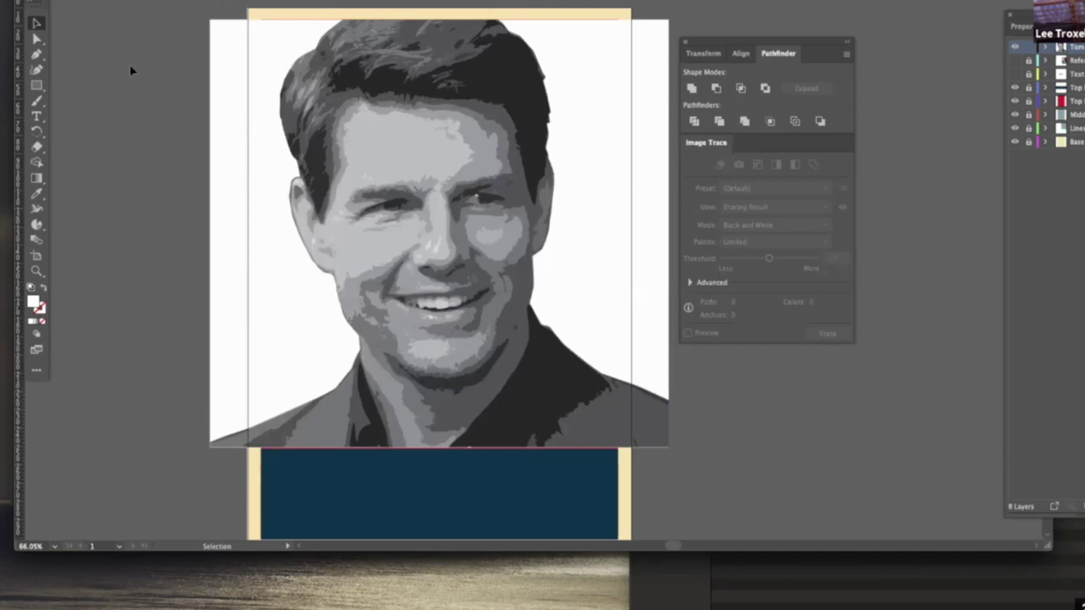
# Step: Move the tool strip next to the poster and look through the complete tool list for the Magic Wand
pyautogui.moveTo(39, 10); pyautogui.dragTo(166, 36)
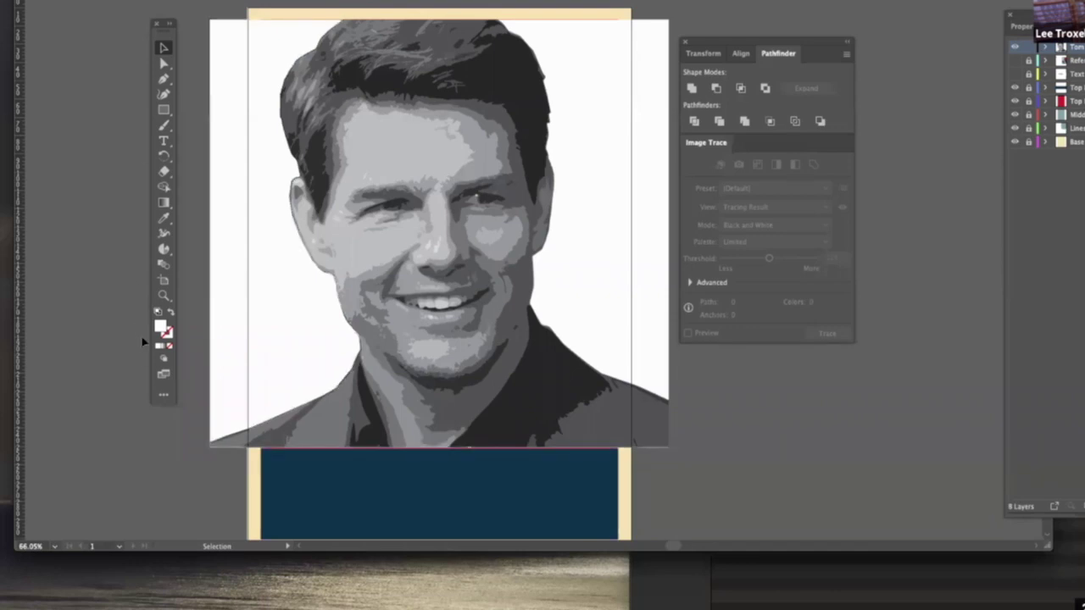
pyautogui.click(163, 399)
pyautogui.moveTo(338, 81); pyautogui.dragTo(327, 390)
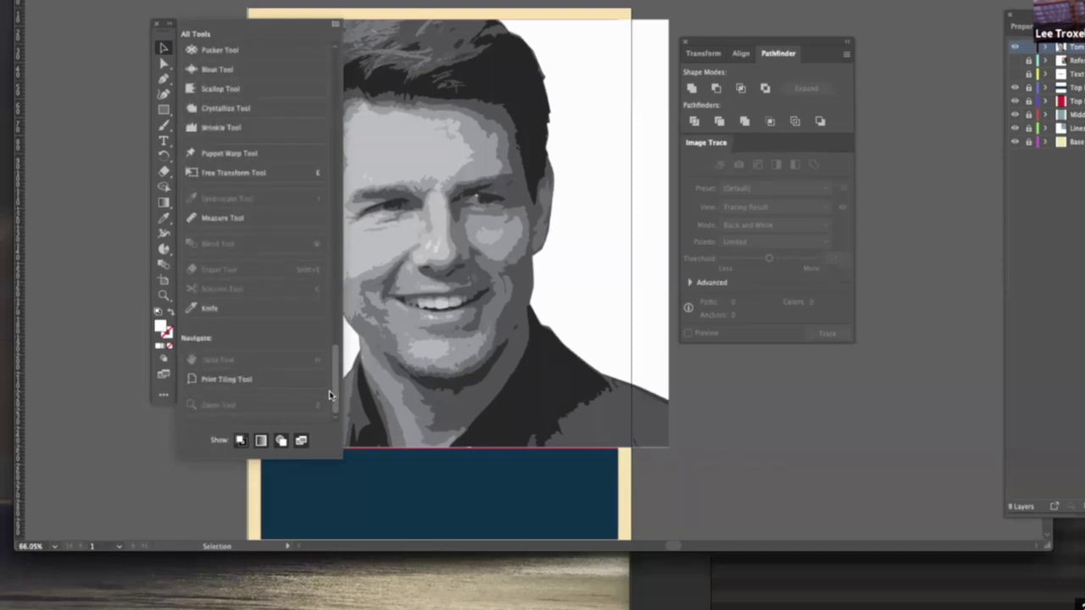
pyautogui.scroll(5, 336, 347)
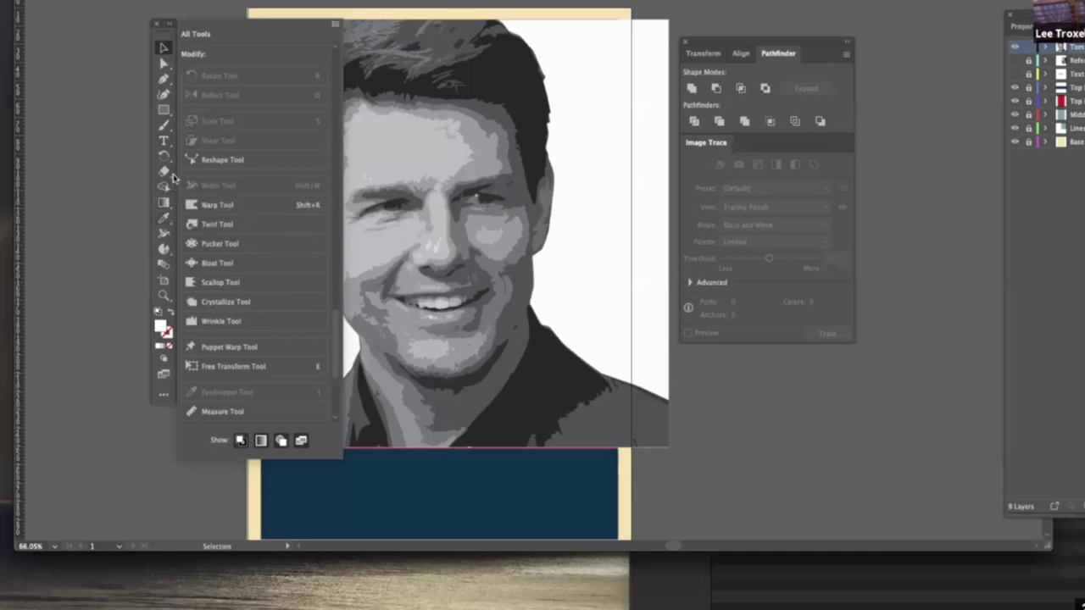
pyautogui.moveTo(334, 334)
pyautogui.mouseDown()
pyautogui.moveTo(334, 110)
pyautogui.moveTo(316, 247)
pyautogui.mouseUp()
pyautogui.scroll(-5, 316, 248)
pyautogui.scroll(-8, 312, 278)
pyautogui.scroll(-8, 311, 325)
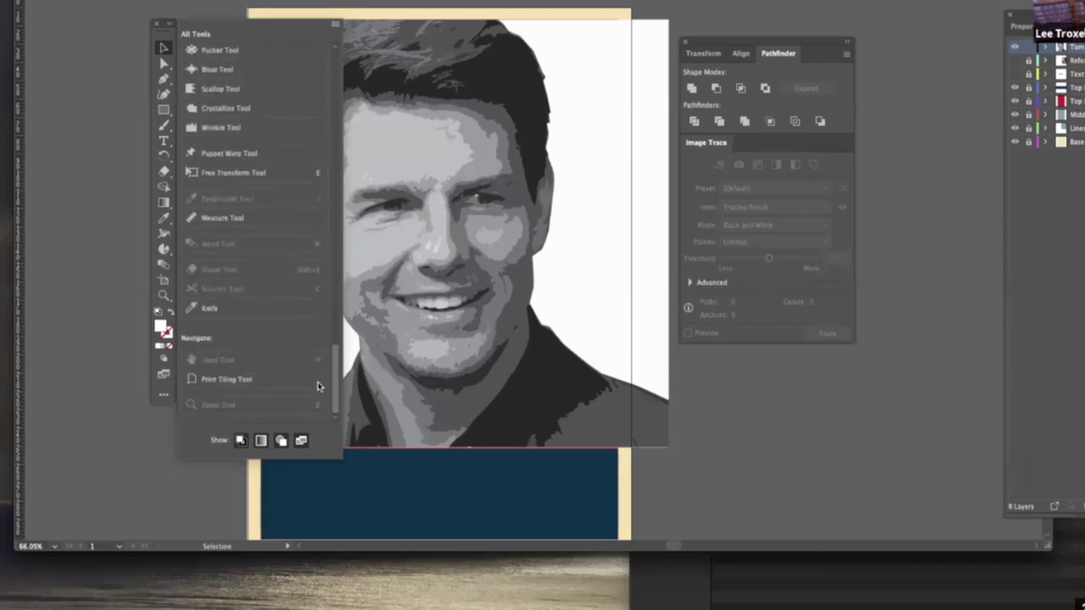
pyautogui.scroll(15, 326, 368)
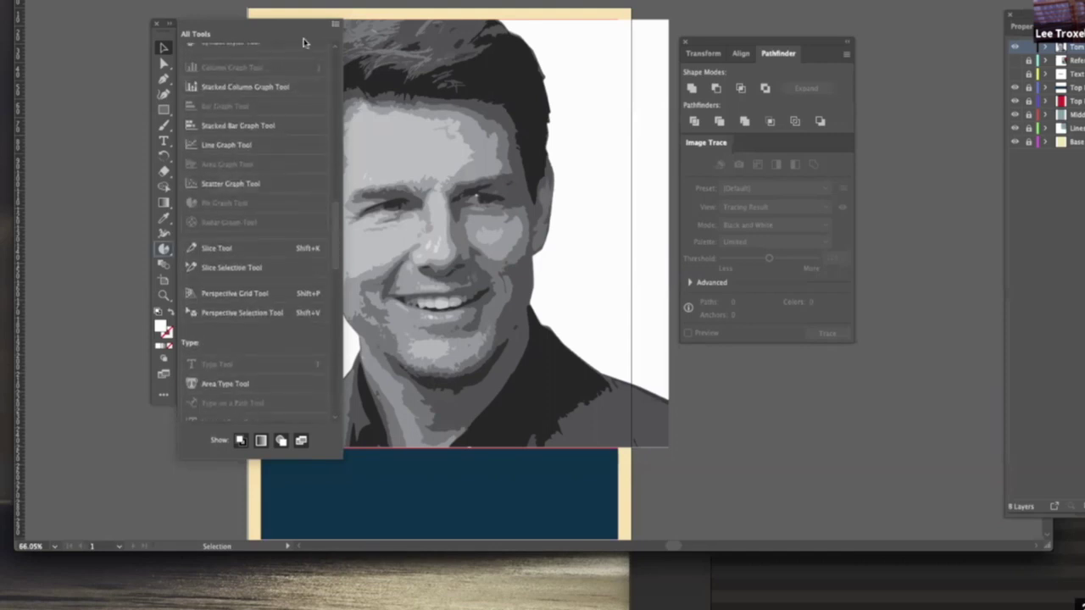
pyautogui.click(204, 19)
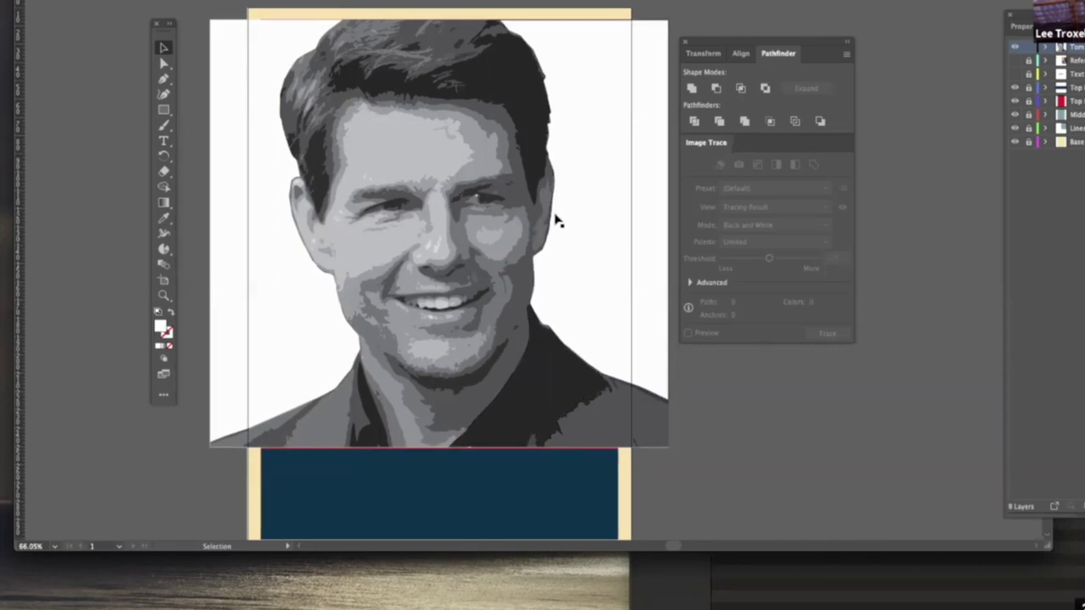
# Step: Select the white background around the expanded portrait with the Magic Wand and delete it
pyautogui.press('y')
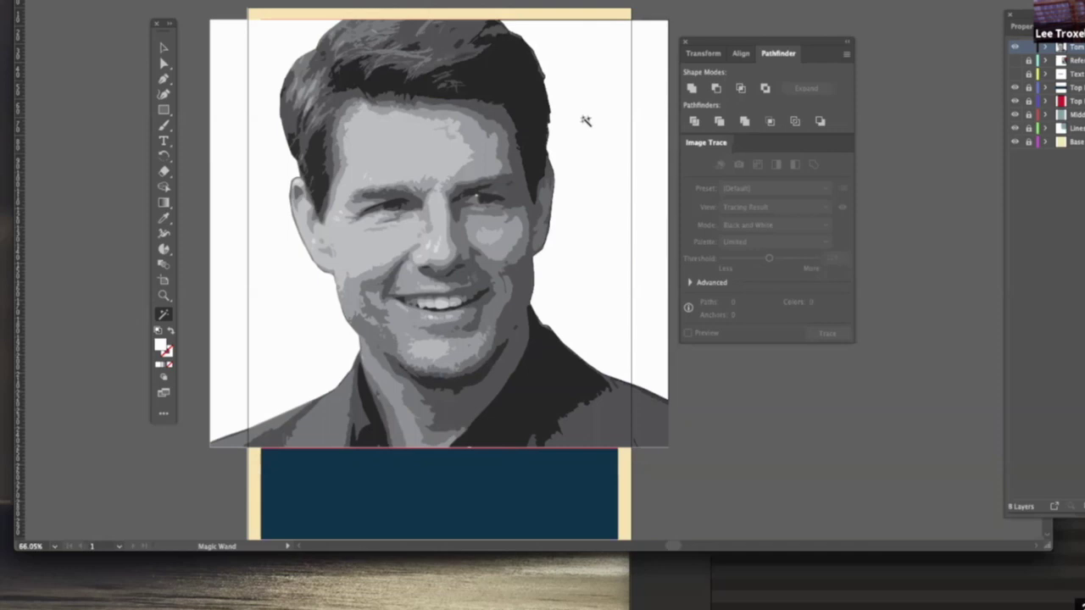
pyautogui.click(593, 115)
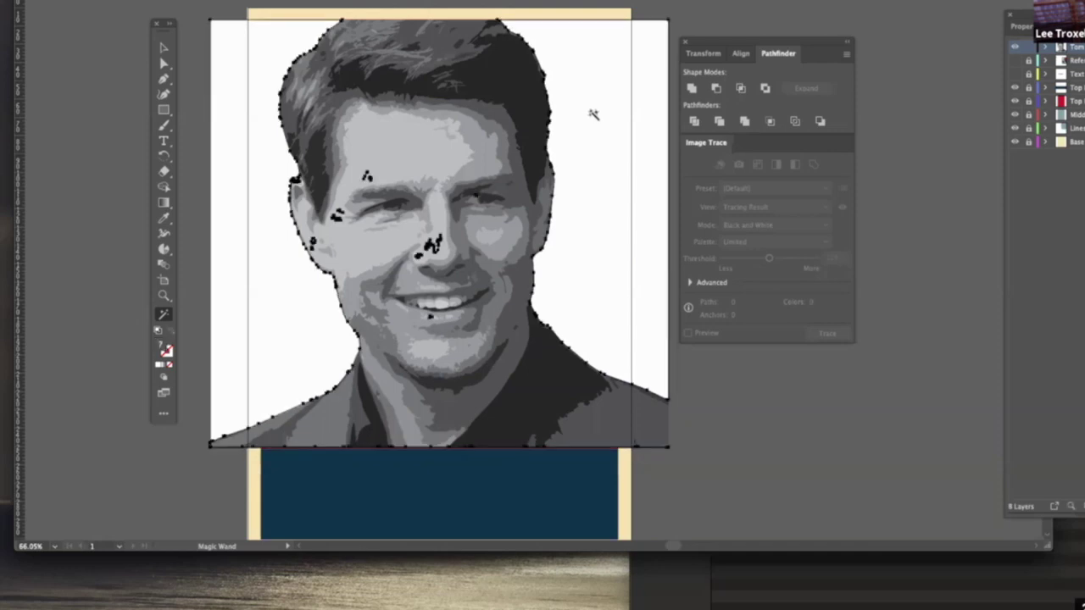
pyautogui.press('Delete')
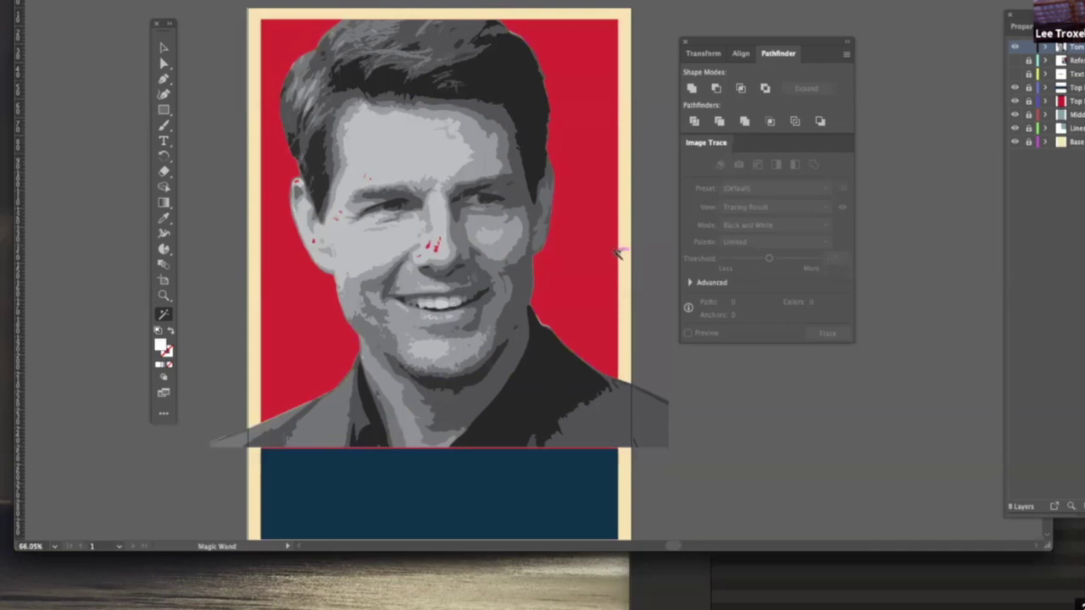
pyautogui.press('v')
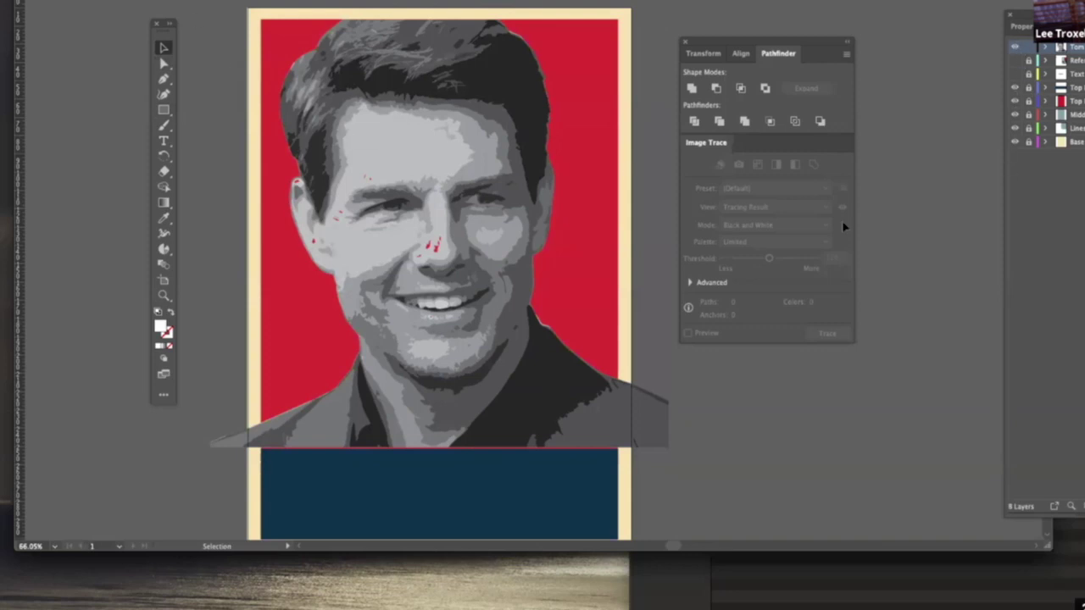
# Step: Erase the part of the portrait's left shoulder that extends beyond the red area, trimming it flush with the cream border's inner edge
pyautogui.moveTo(116, 2); pyautogui.dragTo(724, 491)
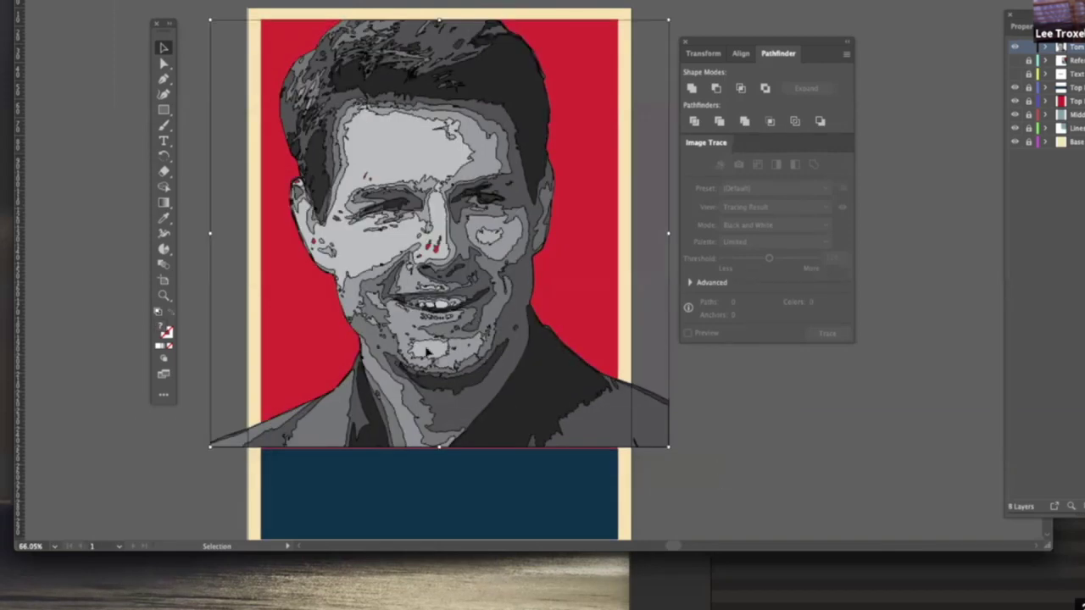
pyautogui.click(164, 168)
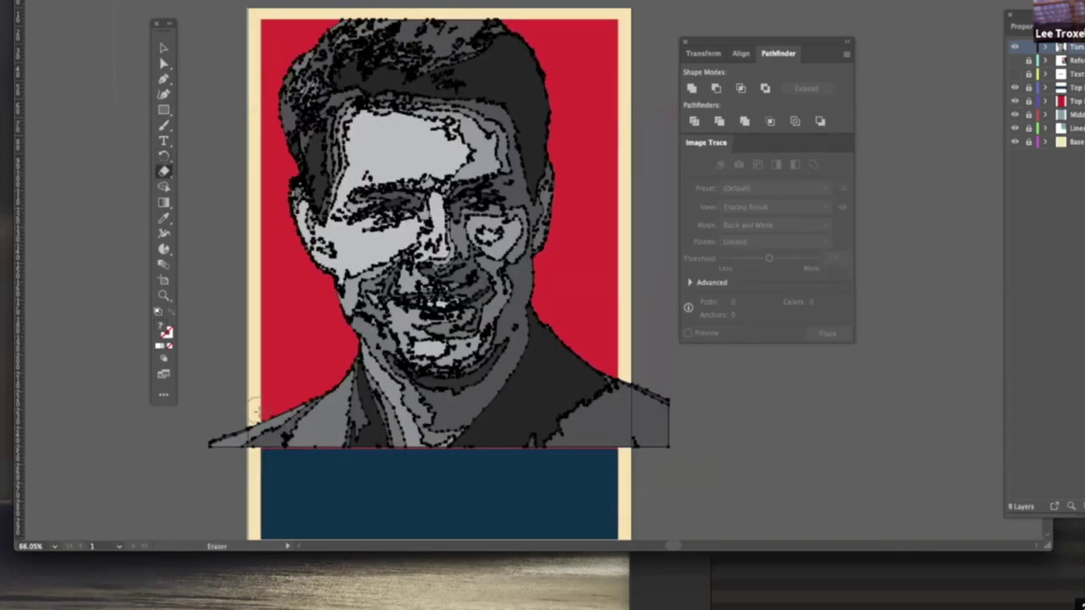
pyautogui.moveTo(242, 407)
pyautogui.mouseDown()
pyautogui.moveTo(246, 458)
pyautogui.moveTo(247, 418)
pyautogui.moveTo(244, 454)
pyautogui.moveTo(235, 456)
pyautogui.moveTo(227, 426)
pyautogui.moveTo(203, 462)
pyautogui.mouseUp()
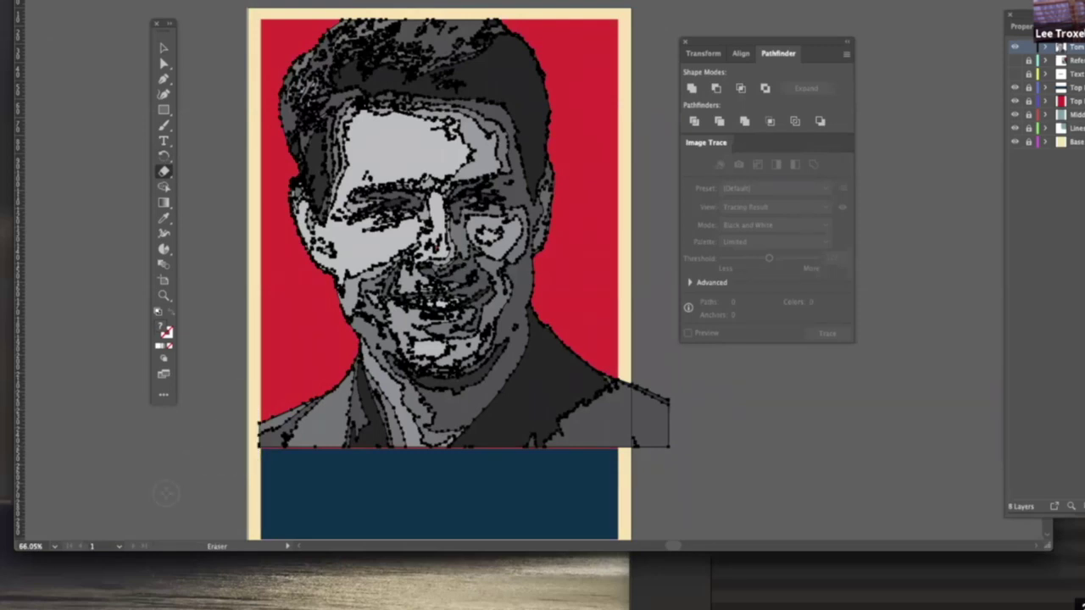
pyautogui.press('super+space')
pyautogui.moveTo(247, 424)
pyautogui.mouseDown()
pyautogui.moveTo(359, 457)
pyautogui.moveTo(508, 450)
pyautogui.mouseUp()
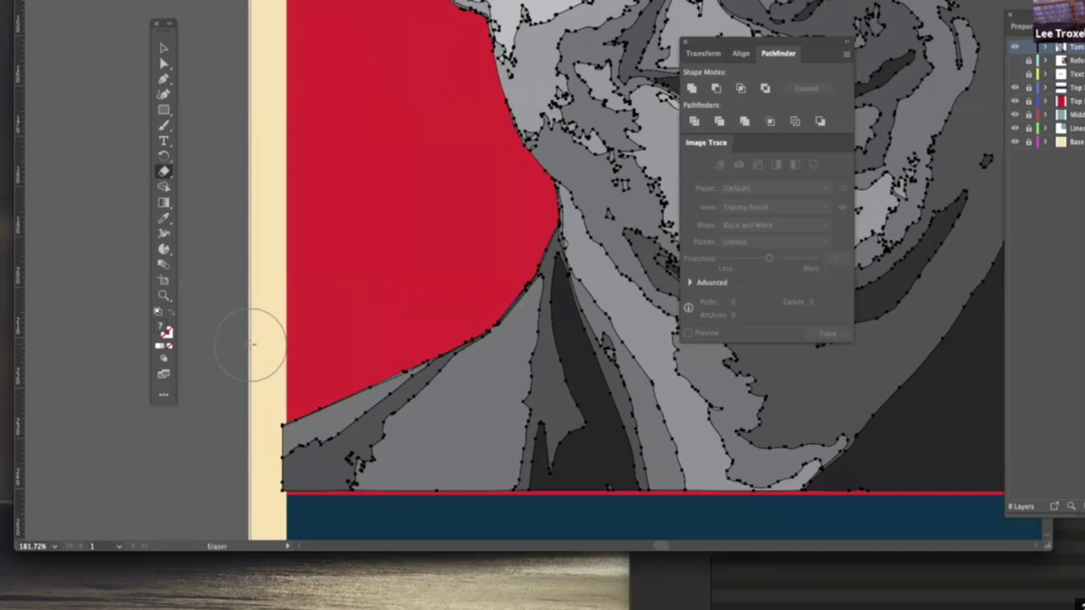
pyautogui.moveTo(249, 349); pyautogui.dragTo(250, 507)
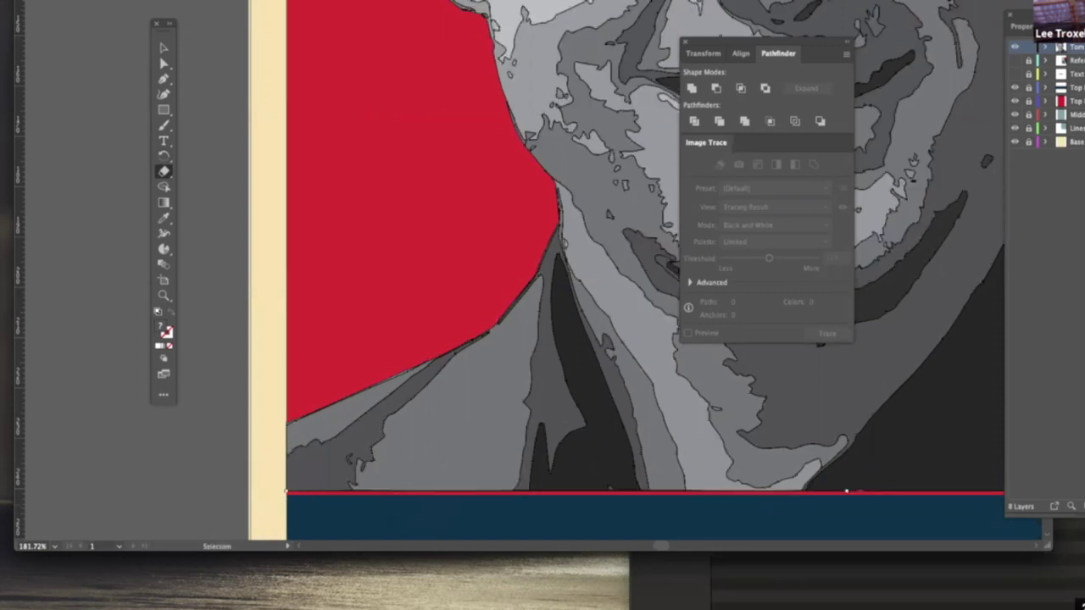
pyautogui.press('super+0')
# Step: Erase the part of the portrait's right shoulder that overhangs the red area, trimming it flush with the cream border's inner edge
pyautogui.moveTo(734, 370); pyautogui.dragTo(856, 451)
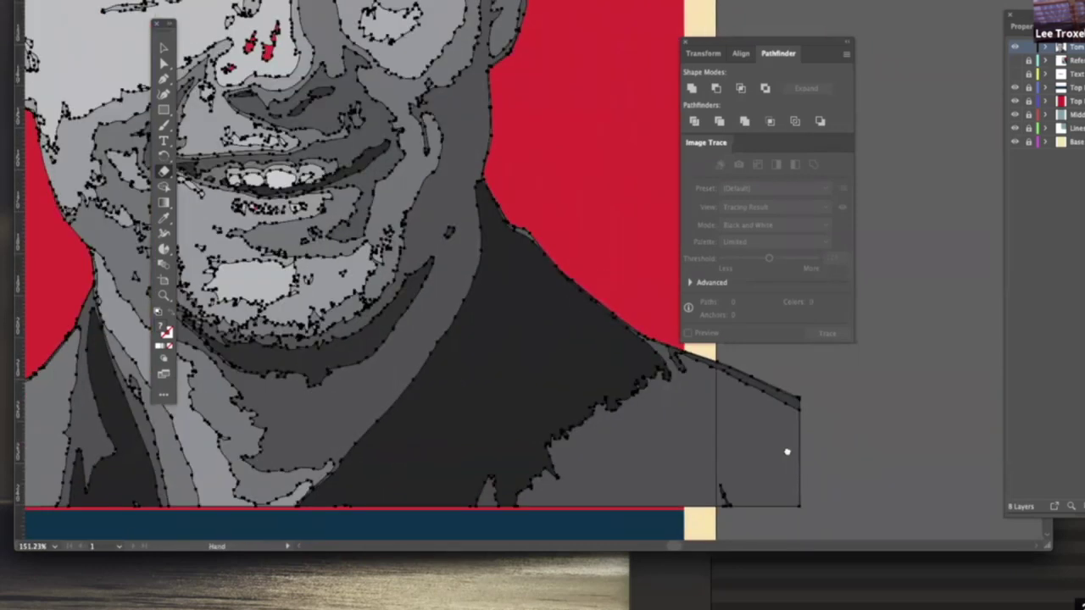
pyautogui.moveTo(787, 450); pyautogui.dragTo(495, 423)
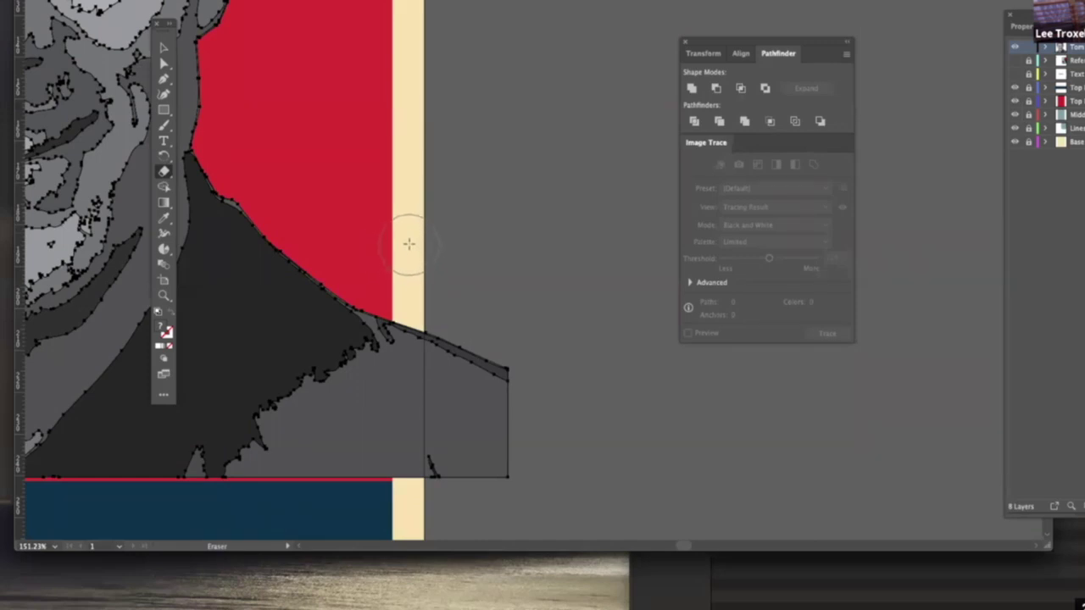
pyautogui.moveTo(409, 229)
pyautogui.mouseDown()
pyautogui.moveTo(350, 148)
pyautogui.moveTo(311, 141)
pyautogui.moveTo(319, 130)
pyautogui.moveTo(305, 171)
pyautogui.moveTo(335, 190)
pyautogui.mouseUp()
pyautogui.moveTo(419, 257); pyautogui.dragTo(436, 310)
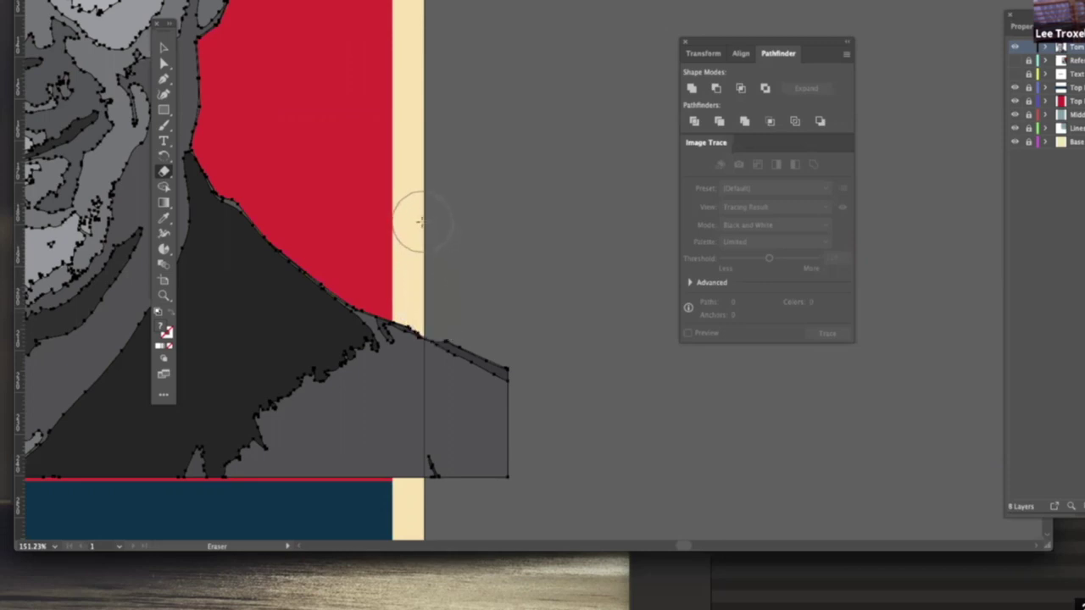
pyautogui.moveTo(421, 223); pyautogui.dragTo(424, 515)
pyautogui.moveTo(475, 330)
pyautogui.mouseDown()
pyautogui.moveTo(488, 471)
pyautogui.moveTo(524, 451)
pyautogui.mouseUp()
pyautogui.click(165, 47)
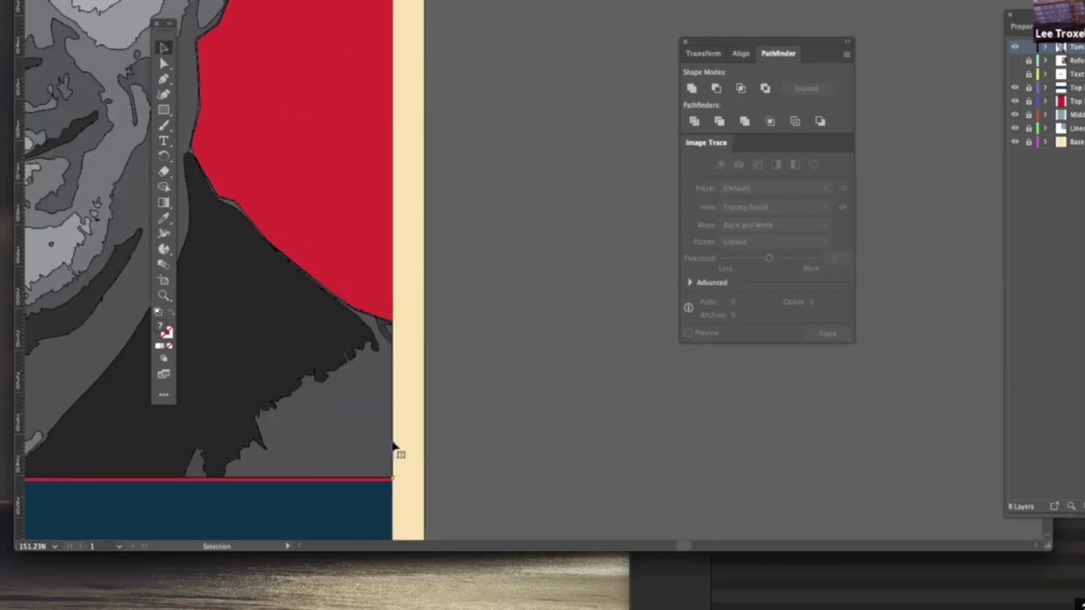
# Step: Nudge the trimmed portrait down until its lower edge meets the navy band, covering the thin red strip, and deselect it
pyautogui.press('Down')
pyautogui.press('Down')
pyautogui.press('Down')
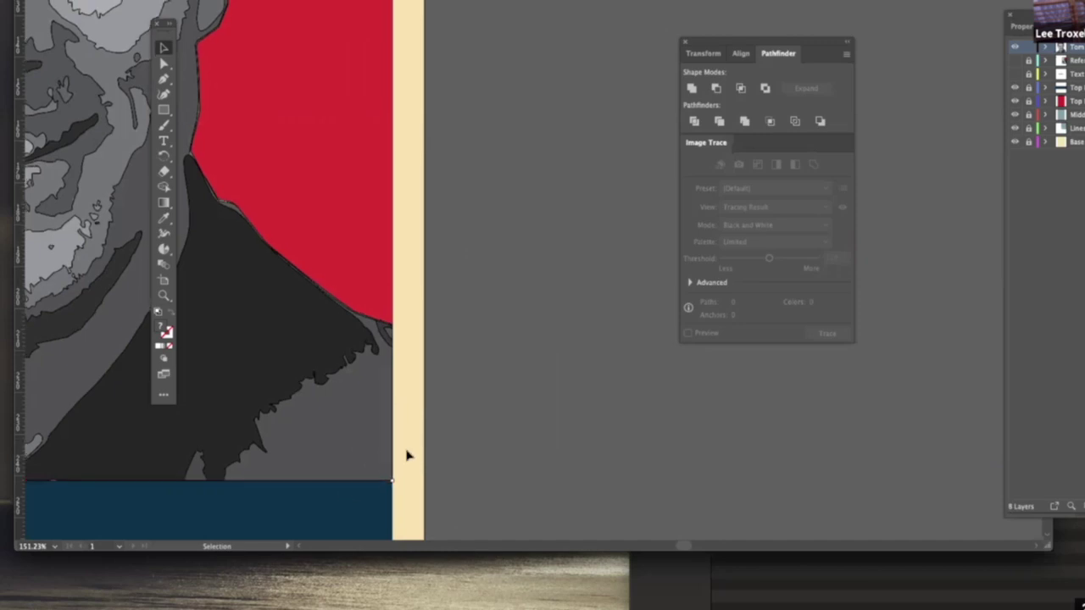
pyautogui.press('Up')
pyautogui.click(444, 449)
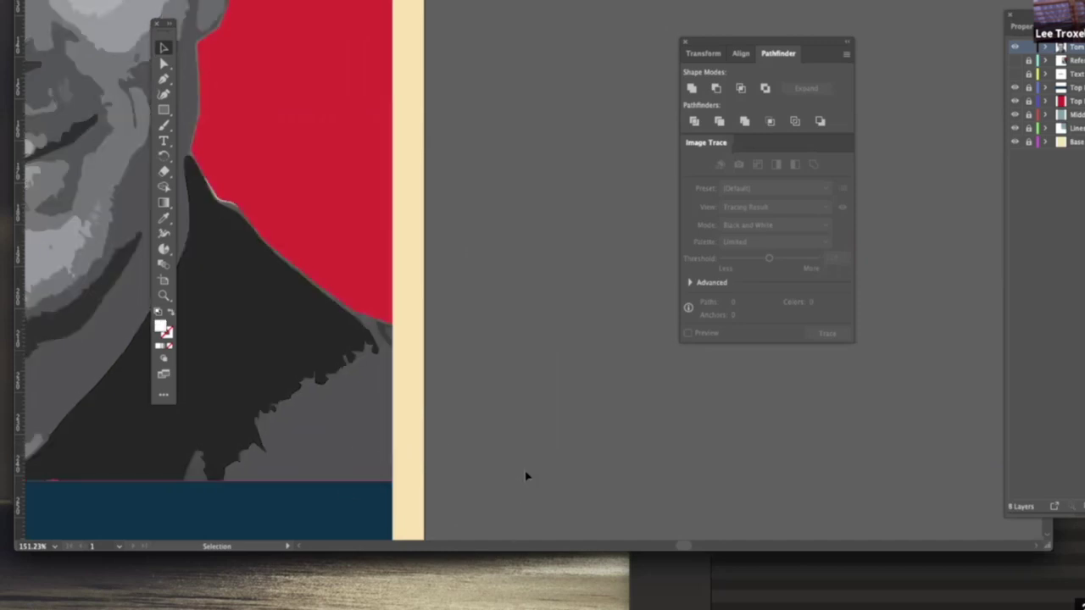
# Step: Examine the trimmed portrait within the whole poster and up close around the nose, eyes and ear
pyautogui.keyDown('alt'); pyautogui.keyDown('super'); pyautogui.click(482, 424); pyautogui.keyUp('super'); pyautogui.keyUp('alt')
pyautogui.keyDown('alt'); pyautogui.keyDown('super'); pyautogui.click(481, 424); pyautogui.keyUp('super'); pyautogui.keyUp('alt')
pyautogui.keyDown('alt'); pyautogui.keyDown('super'); pyautogui.click(487, 417); pyautogui.keyUp('super'); pyautogui.keyUp('alt')
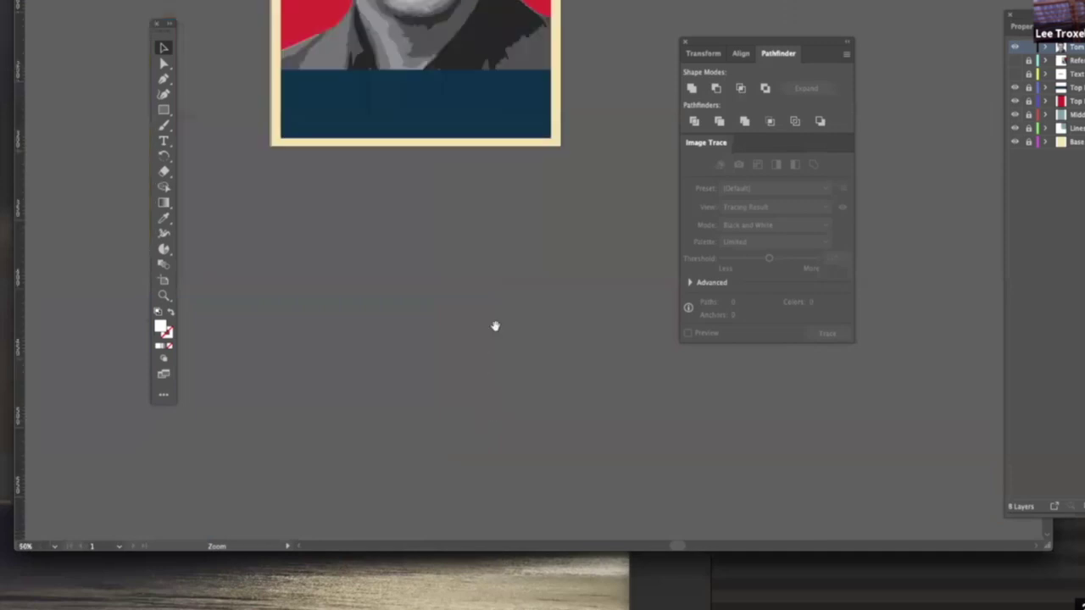
pyautogui.scroll(8, 495, 327)
pyautogui.moveTo(580, 482); pyautogui.dragTo(579, 482)
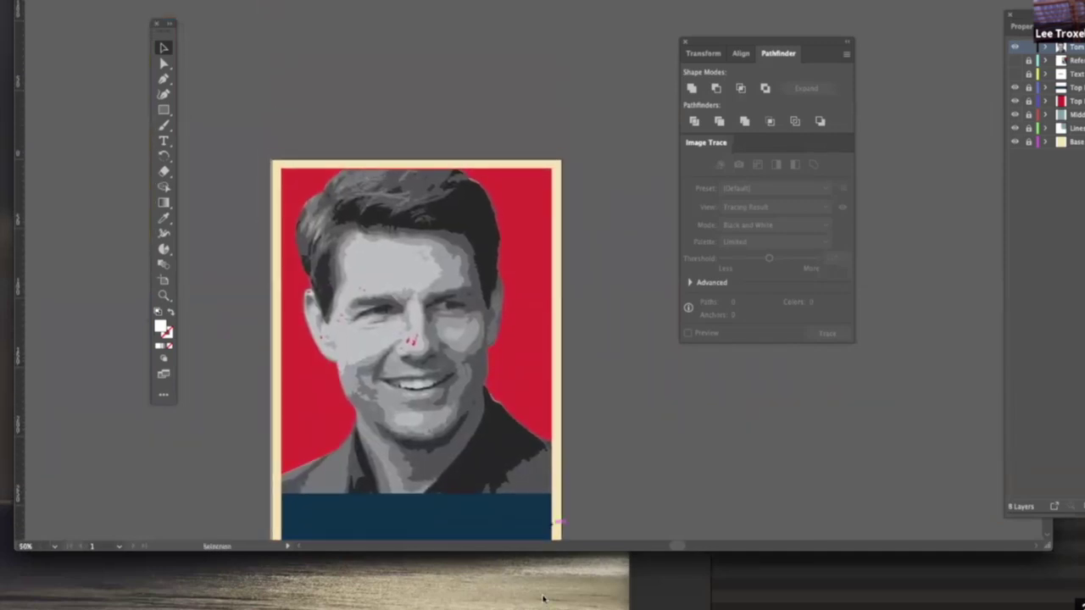
pyautogui.scroll(4, 434, 360)
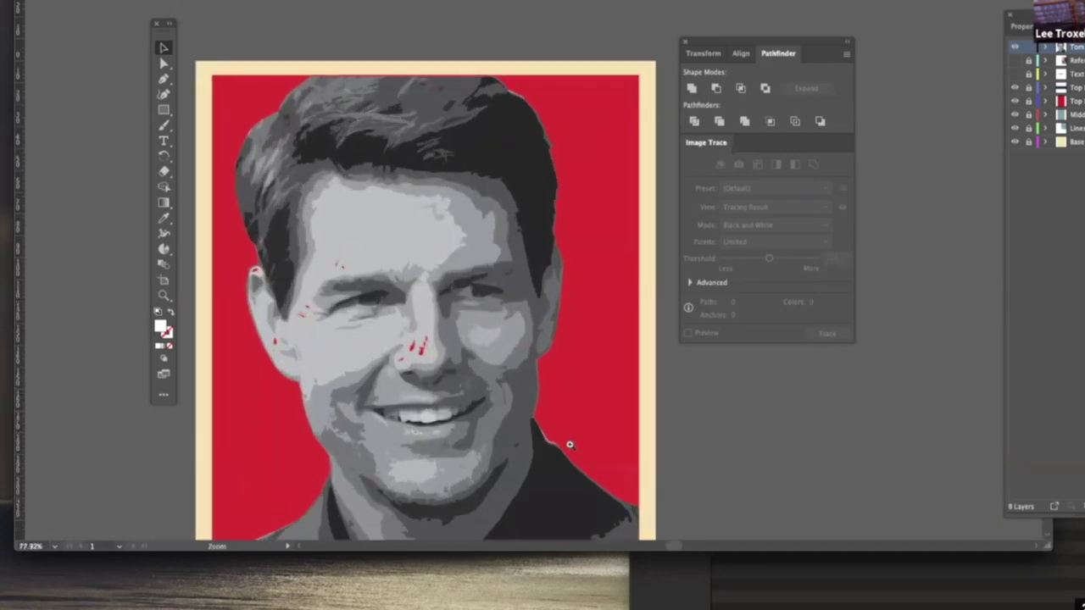
pyautogui.scroll(3, 449, 379)
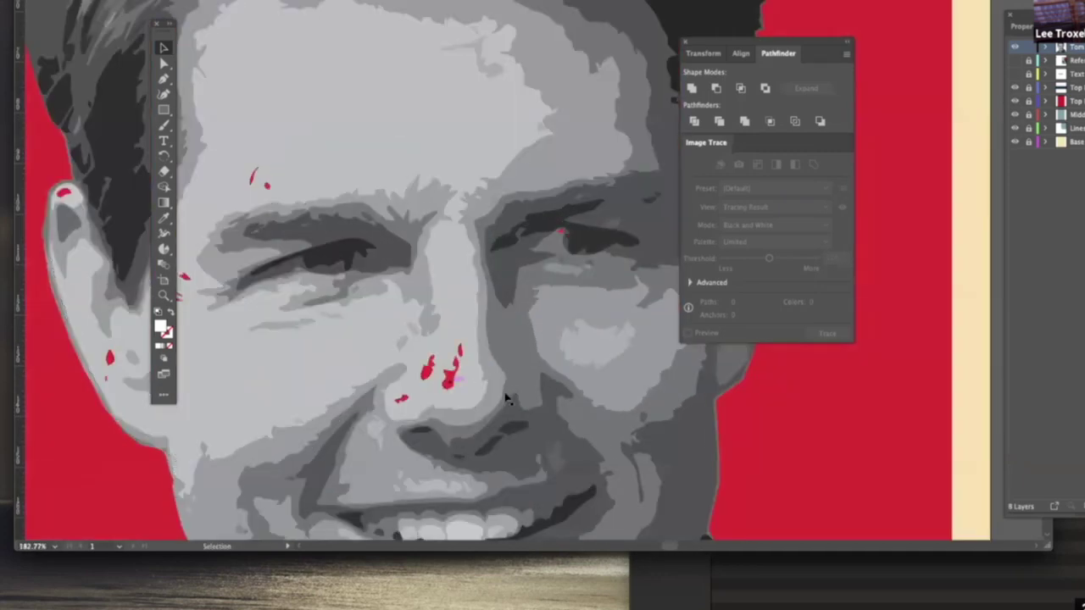
pyautogui.scroll(-4, 543, 436)
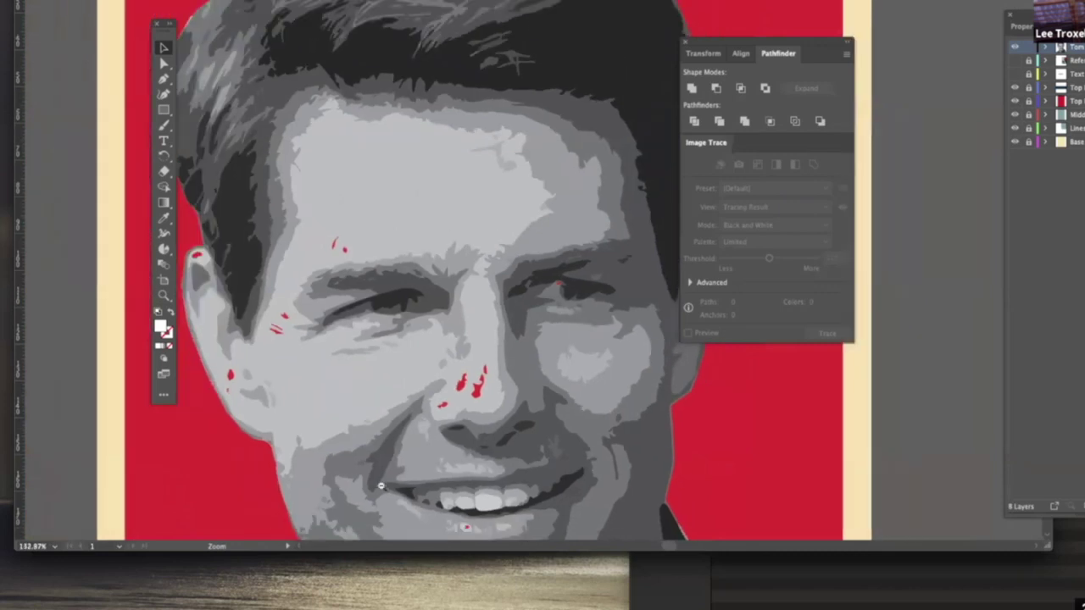
pyautogui.scroll(-4, 534, 449)
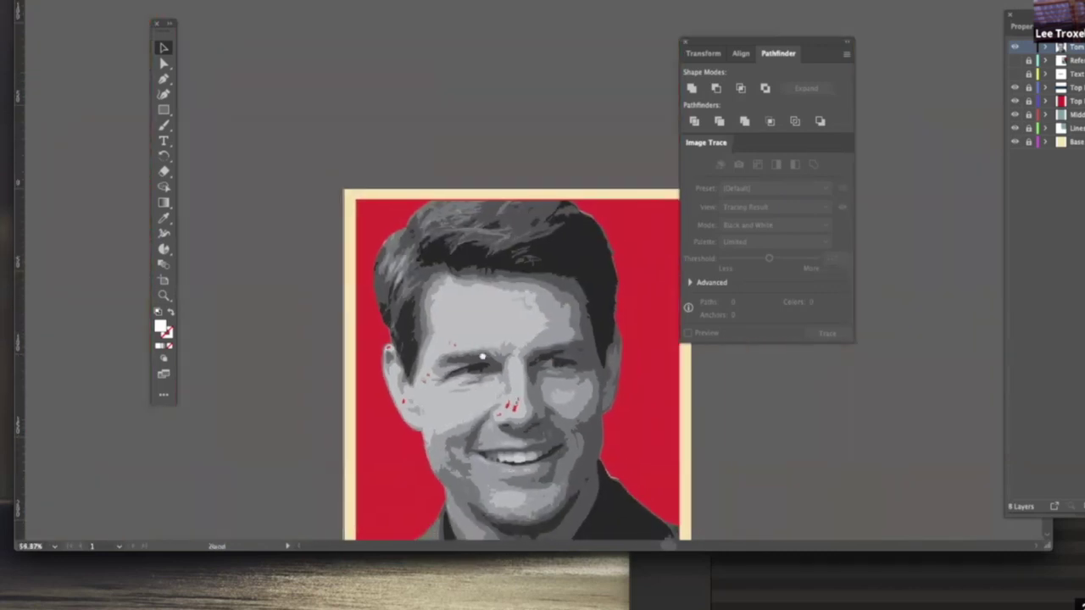
# Step: Show the reference layer with the HOPE poster and move the Pathfinder and Image Trace panels clear of it
pyautogui.click(1014, 62)
pyautogui.moveTo(791, 42); pyautogui.dragTo(810, 58)
pyautogui.moveTo(898, 148); pyautogui.dragTo(1062, 200)
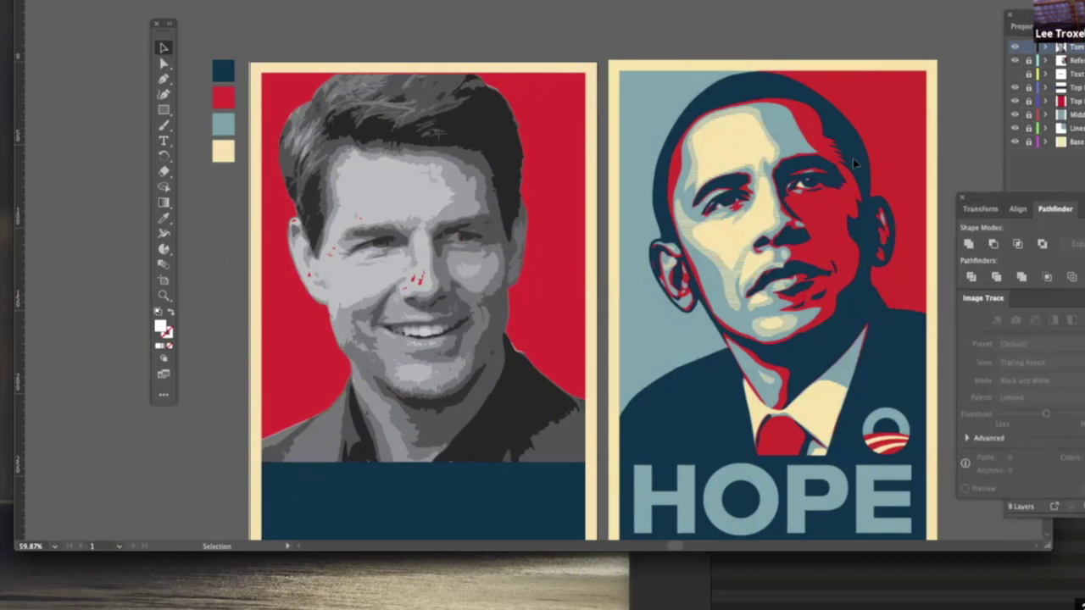
# Step: Select the whole expanded portrait and ungroup it
pyautogui.click(390, 161)
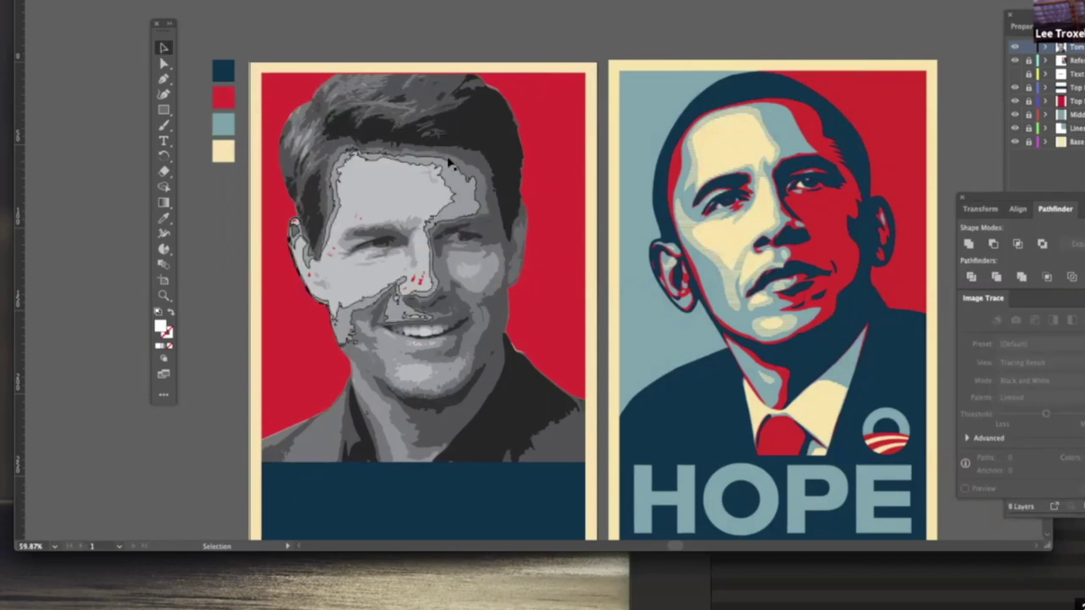
pyautogui.click(437, 449)
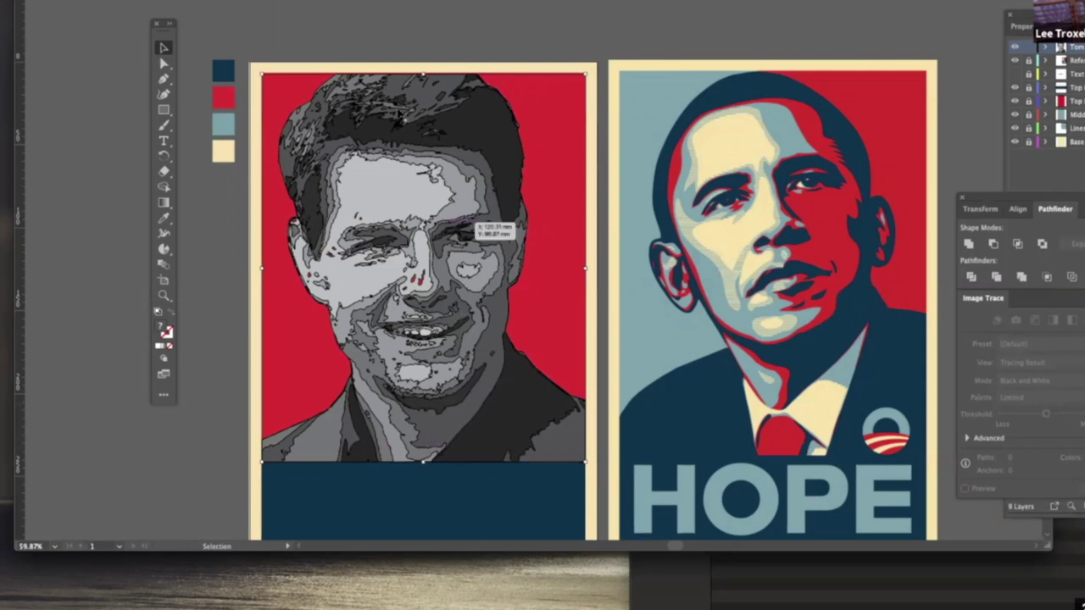
pyautogui.click(370, 26)
pyautogui.click(415, 243)
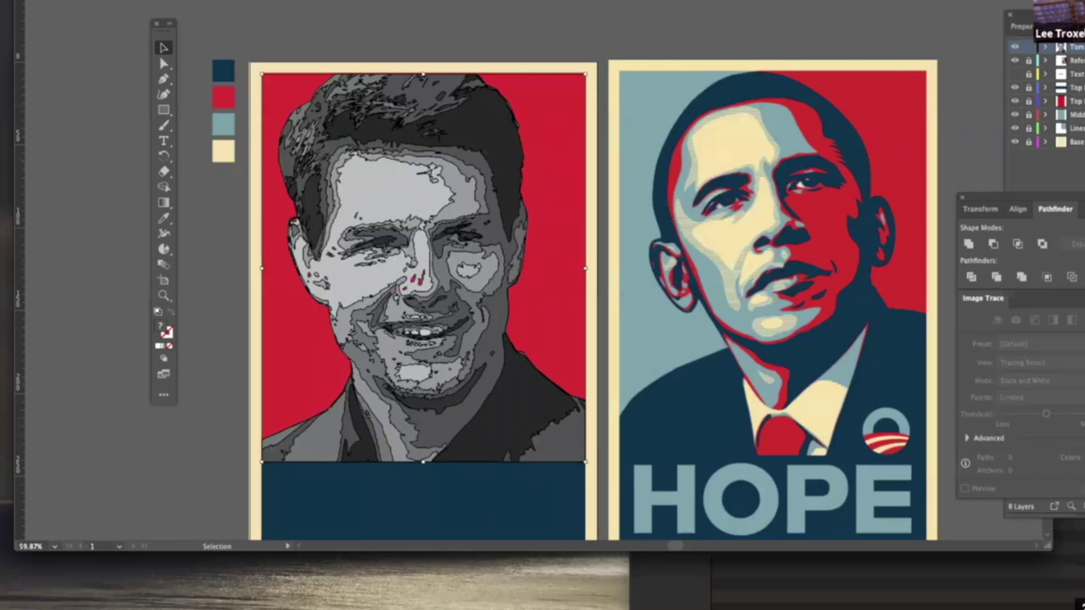
pyautogui.click(161, 2)
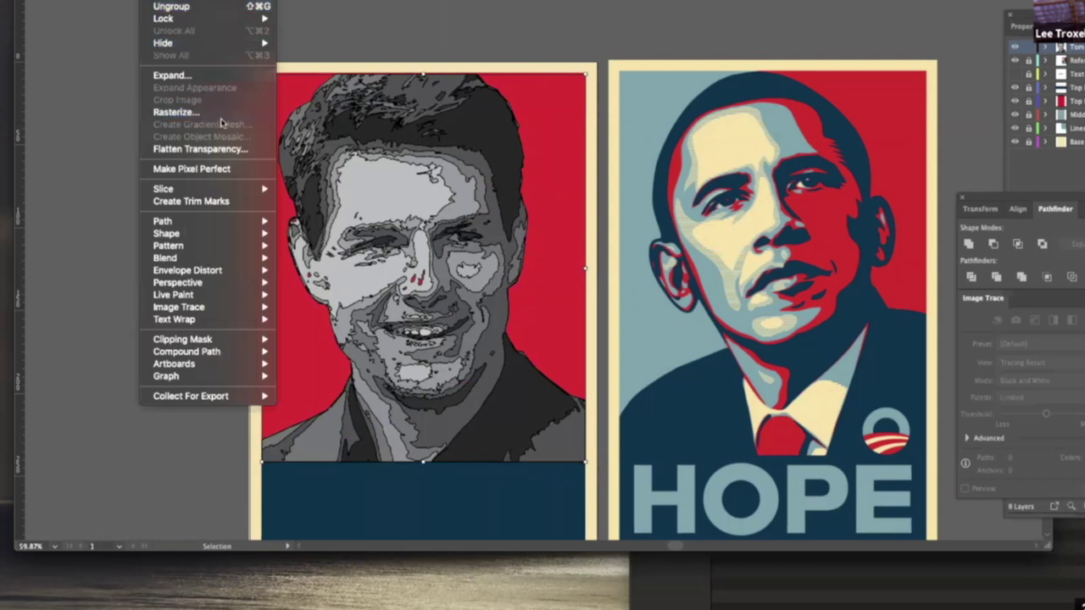
pyautogui.click(230, 7)
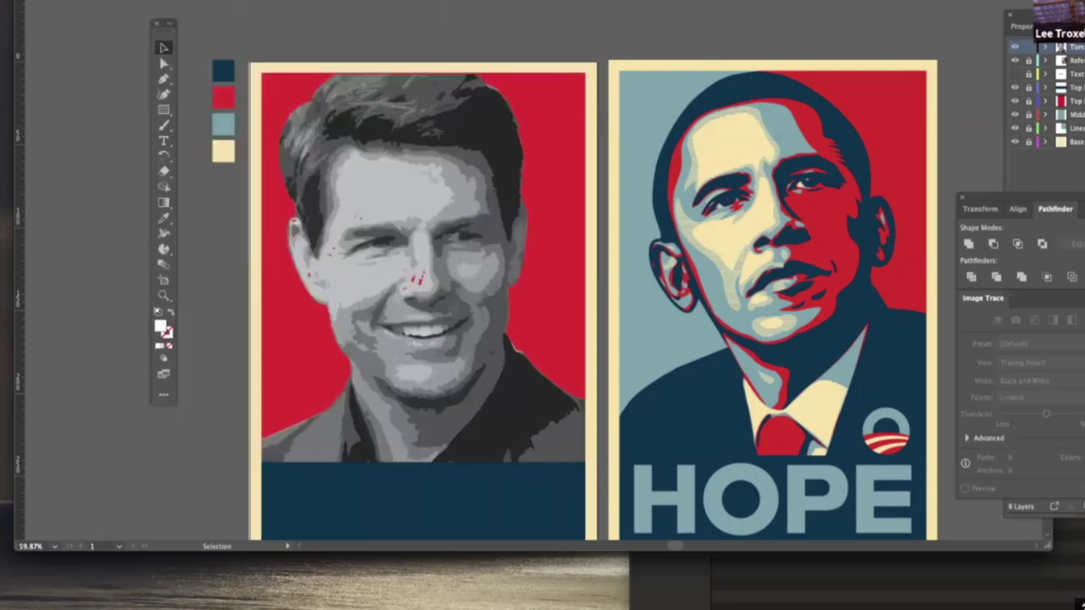
# Step: Ungroup the portrait's remaining nested groups so that each traced shape is independent
pyautogui.click(465, 120)
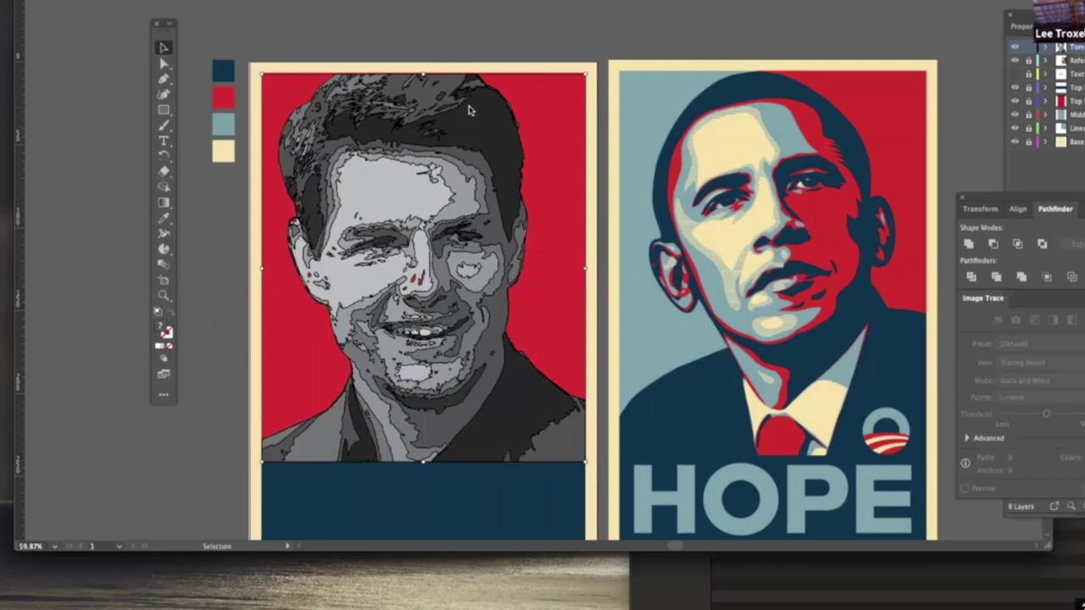
pyautogui.click(182, 2)
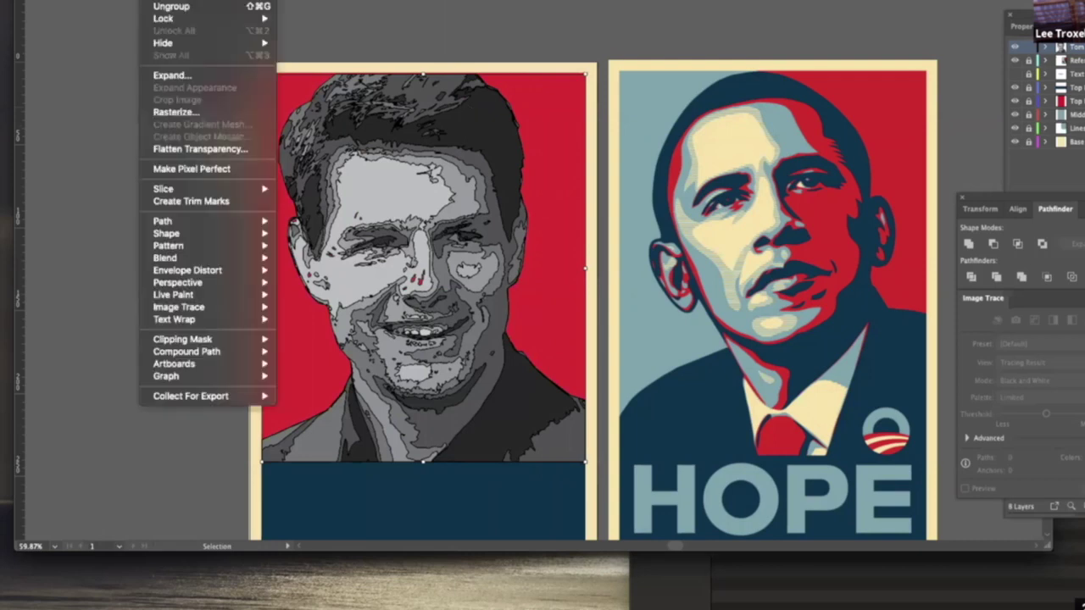
pyautogui.click(186, 14)
pyautogui.click(461, 27)
pyautogui.click(468, 122)
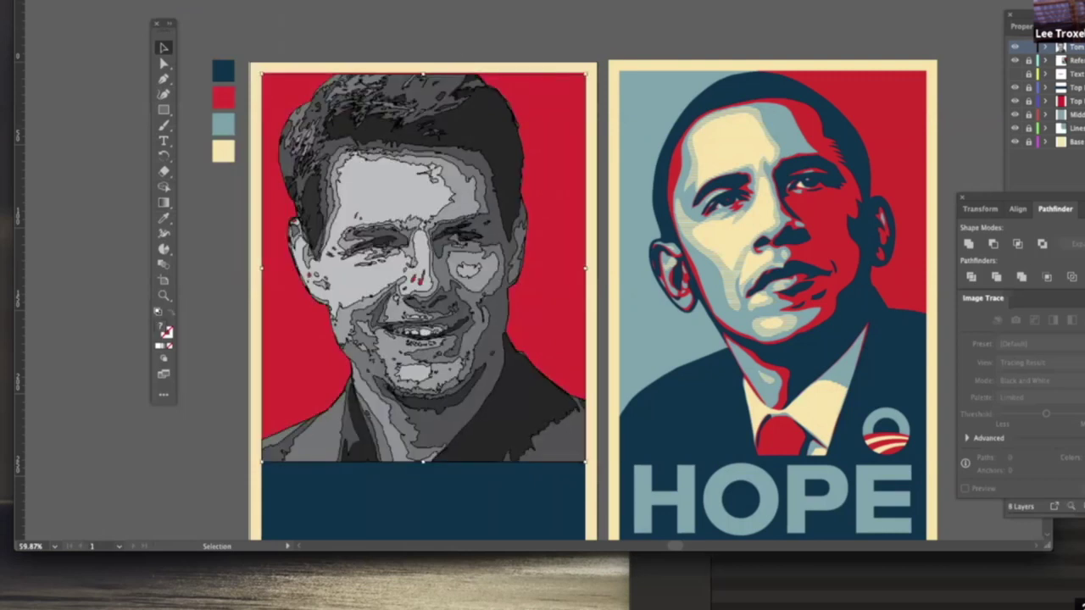
pyautogui.click(185, 0)
pyautogui.click(235, 4)
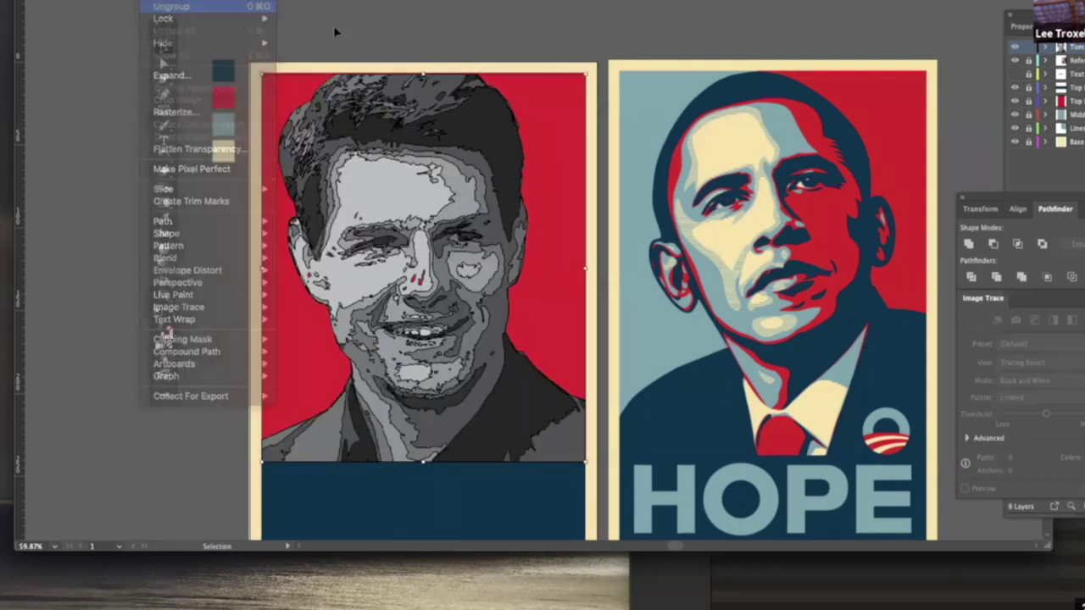
# Step: Check the separated shapes by selecting the light-grey face area and the mid-grey face shading individually
pyautogui.click(463, 124)
pyautogui.click(409, 187)
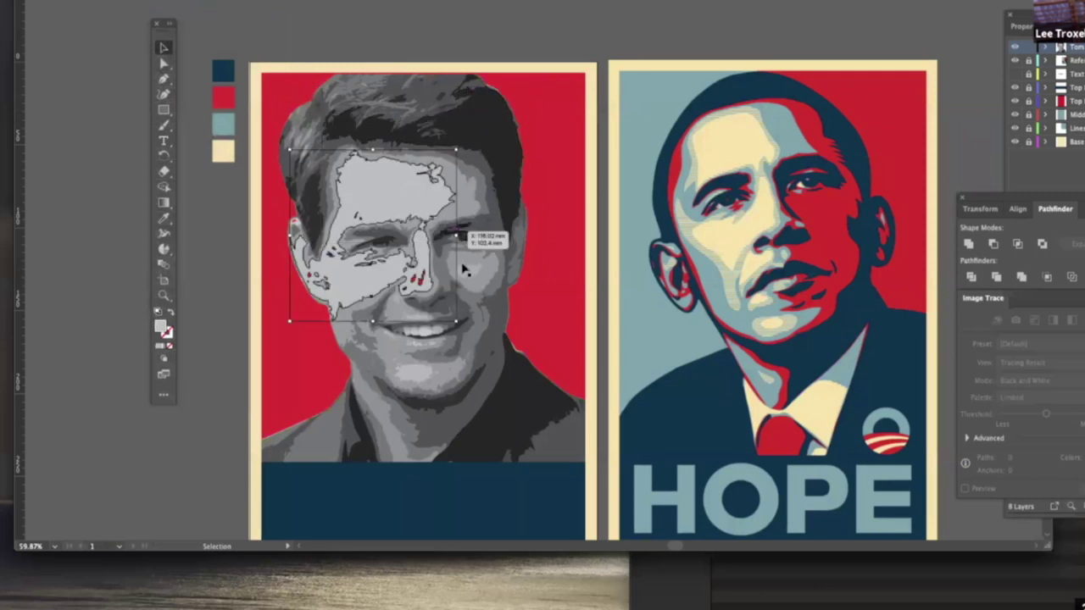
pyautogui.click(486, 276)
pyautogui.click(424, 244)
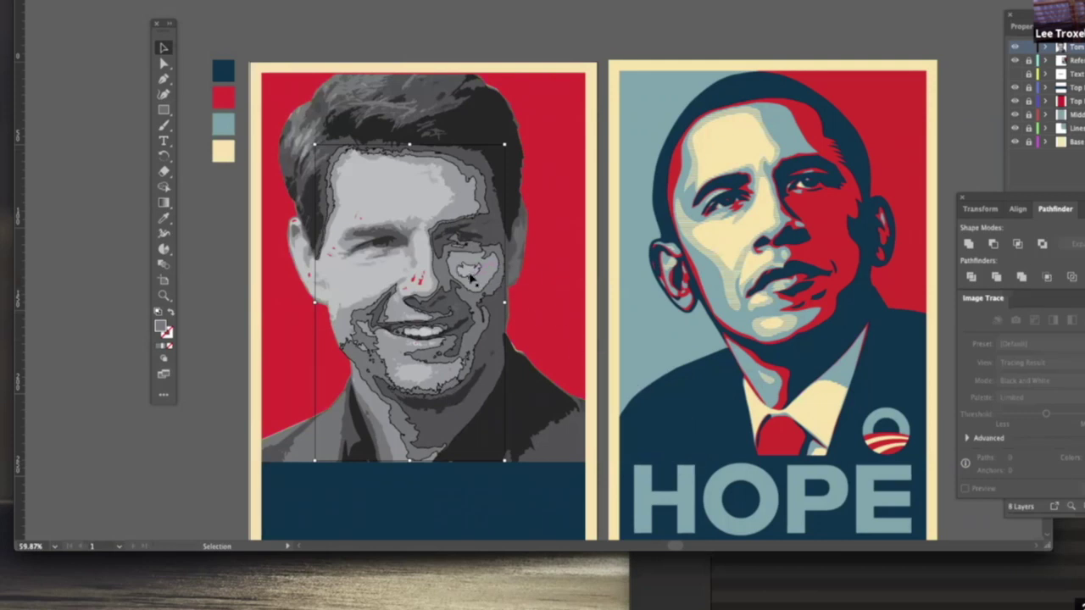
pyautogui.click(562, 67)
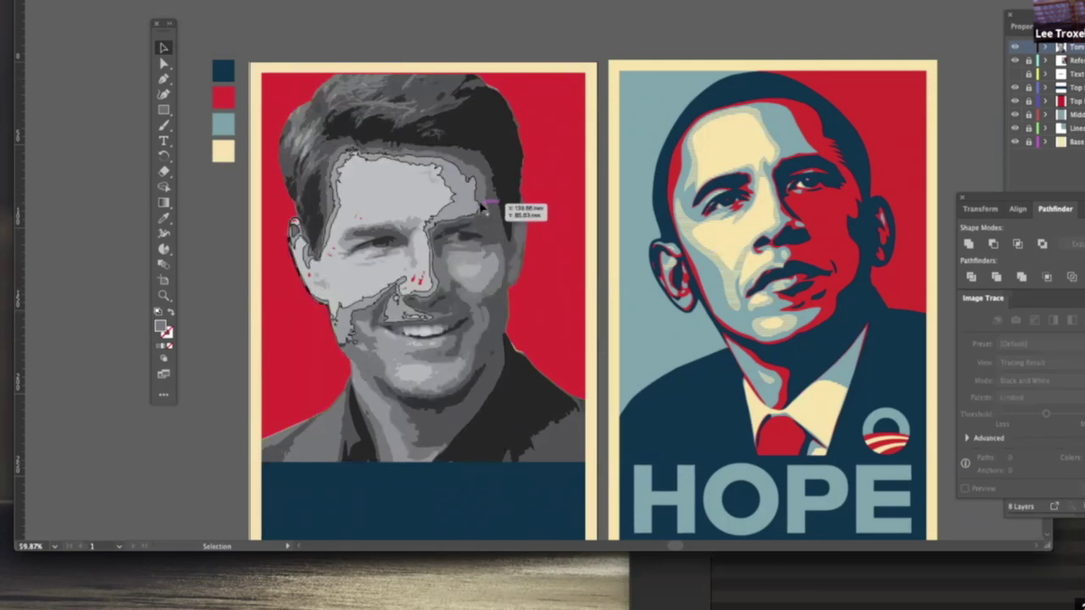
pyautogui.click(497, 288)
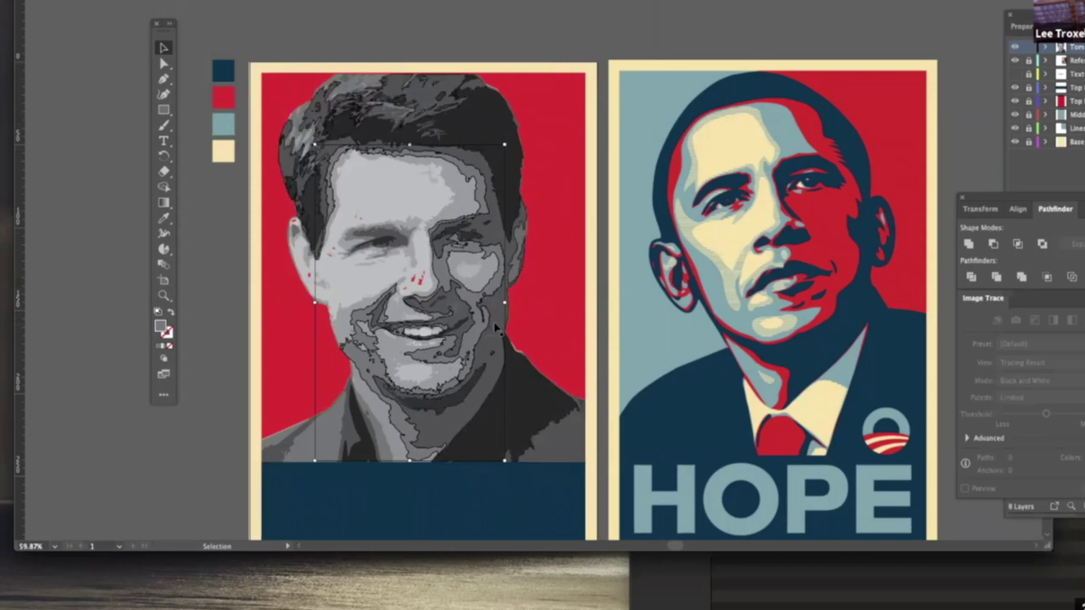
# Step: Recolour the dark shadow shape under the chin with the navy swatch using the Eyedropper, and deselect it
pyautogui.click(476, 404)
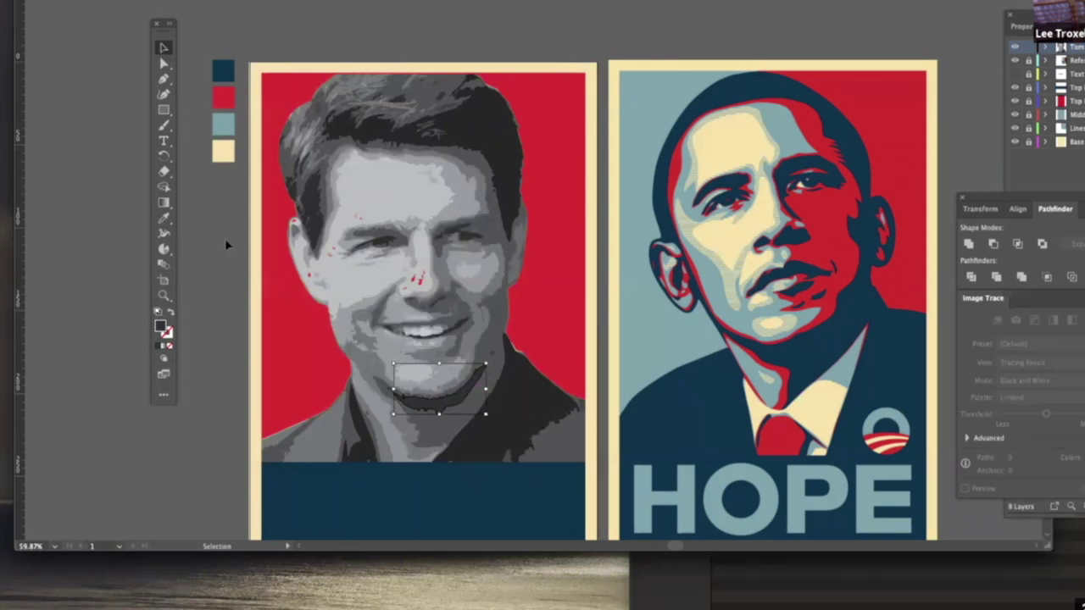
pyautogui.click(165, 218)
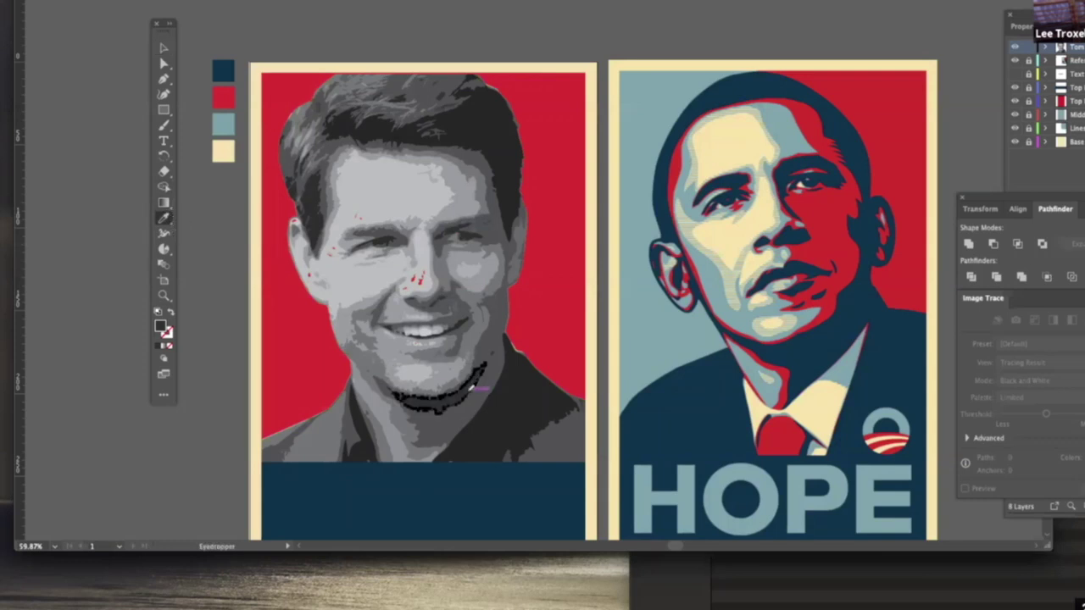
pyautogui.click(225, 70)
pyautogui.click(164, 47)
pyautogui.click(154, 533)
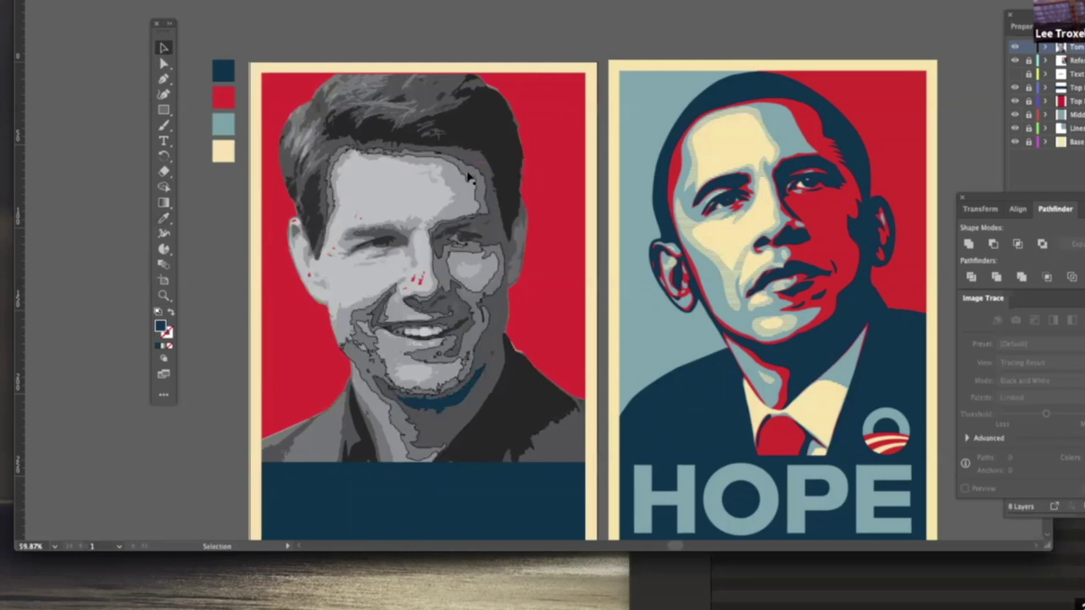
# Step: Recolour the mid-grey shading shape around the face and neck with the red swatch using the Eyedropper, and deselect it
pyautogui.click(387, 327)
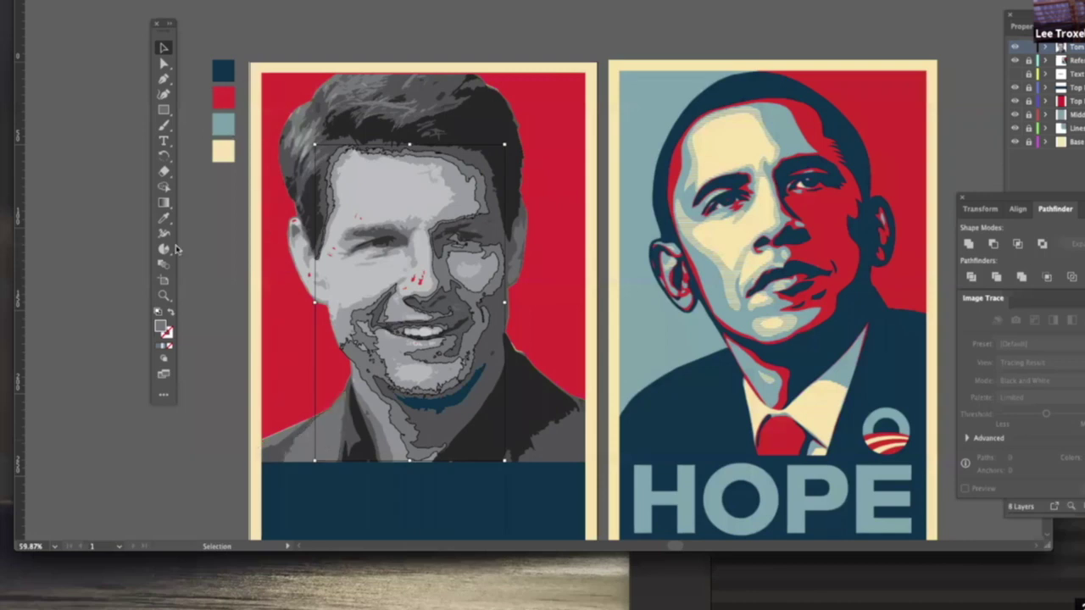
pyautogui.click(165, 126)
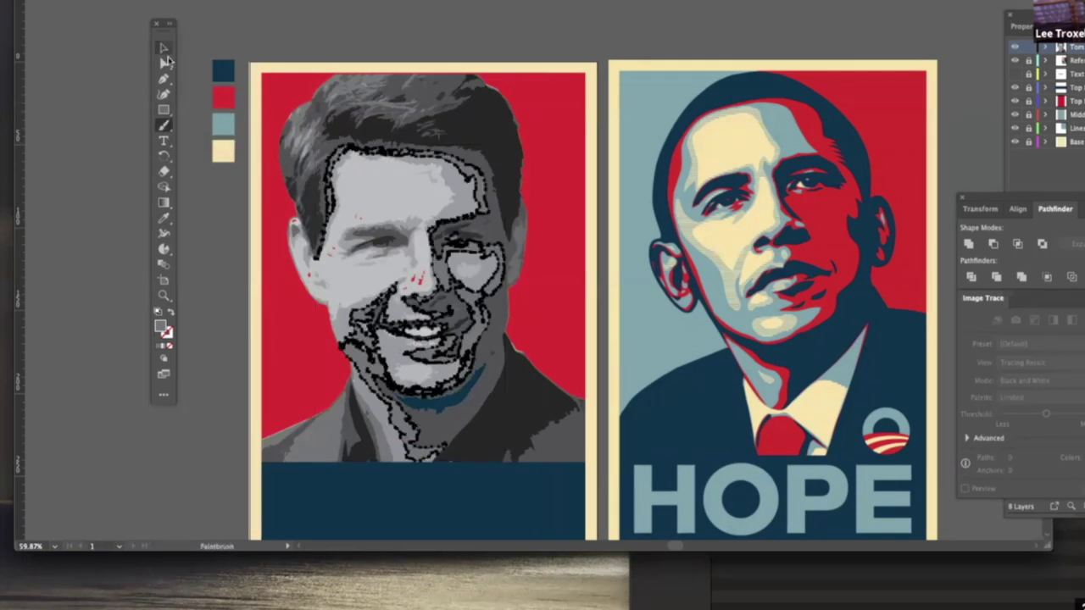
pyautogui.click(164, 218)
pyautogui.click(224, 95)
pyautogui.click(164, 47)
pyautogui.click(280, 339)
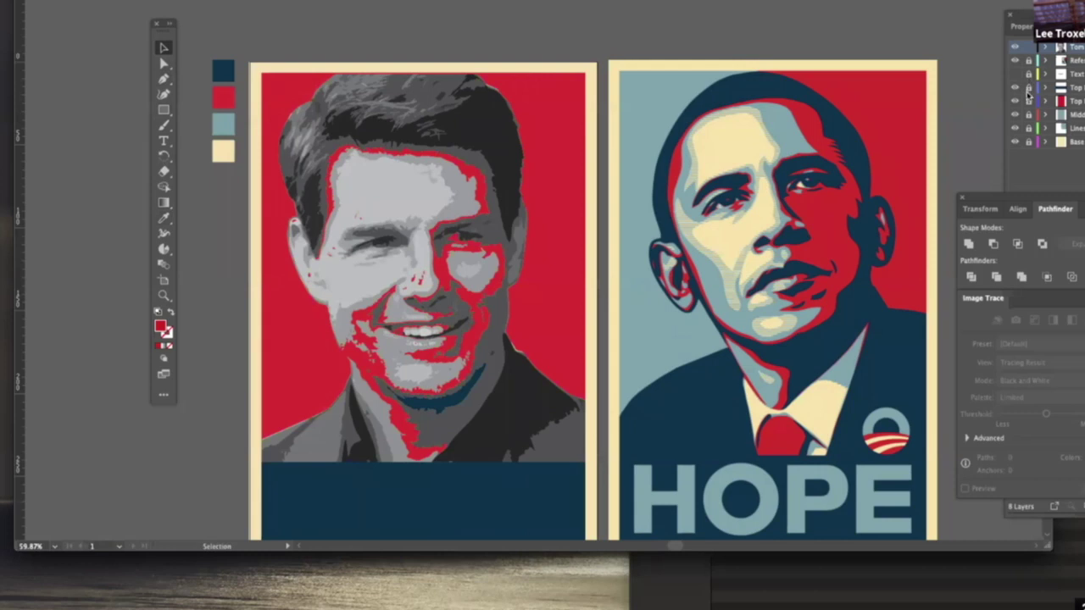
# Step: Hide the red, middle and lines background layers and recolour the light-grey face area with the cream swatch using the Eyedropper
pyautogui.click(1017, 101)
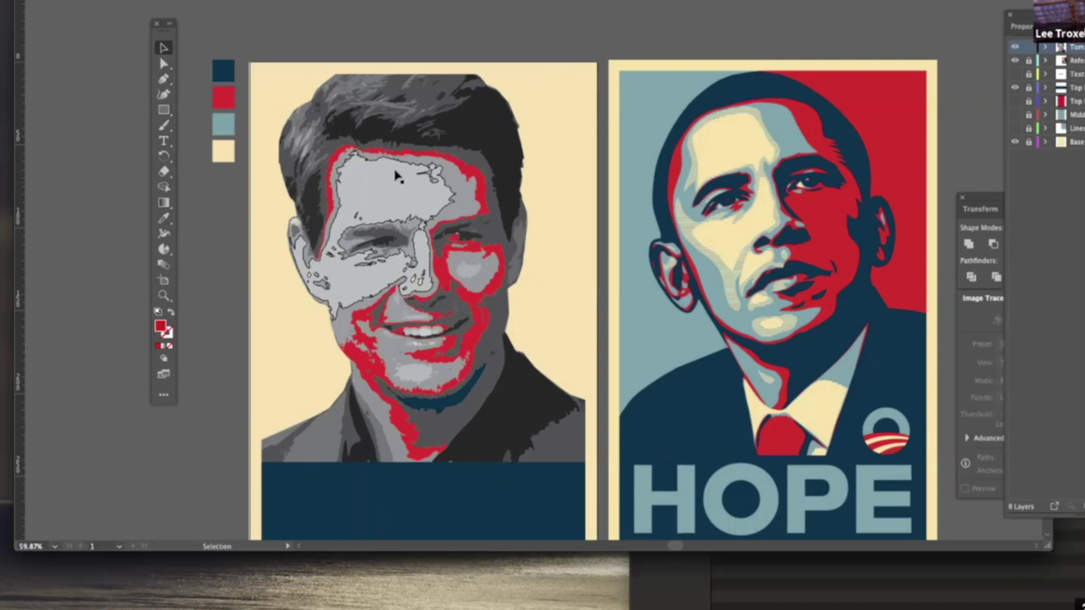
pyautogui.click(726, 123)
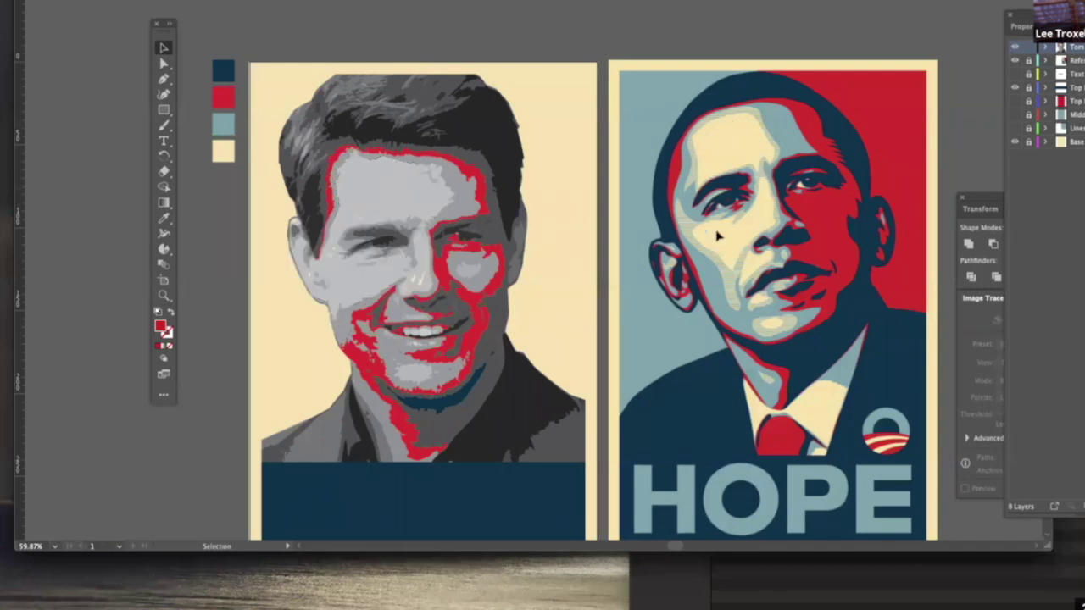
pyautogui.click(399, 197)
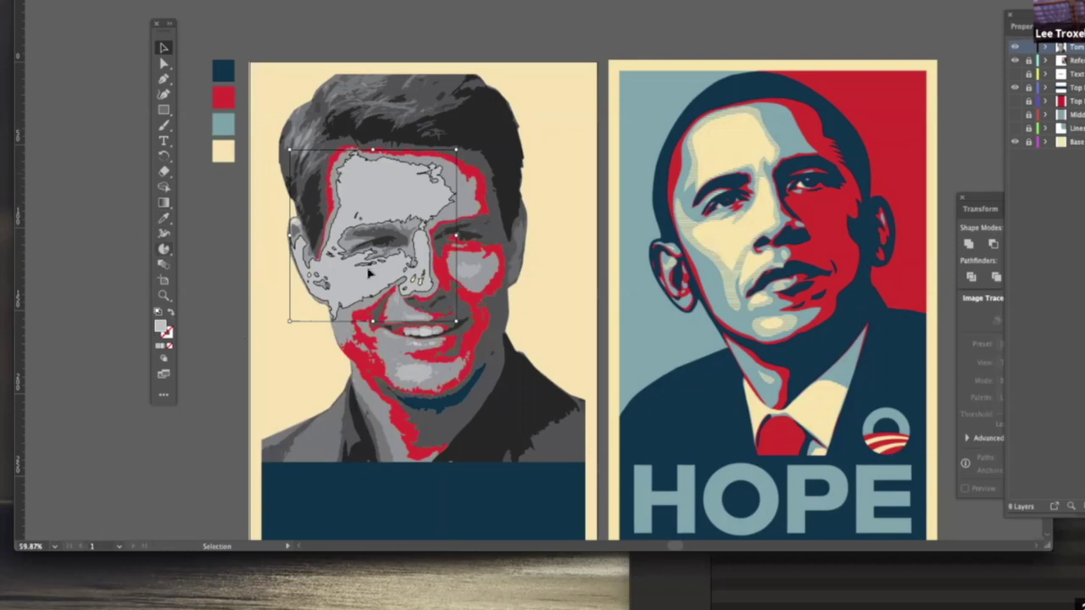
pyautogui.click(166, 219)
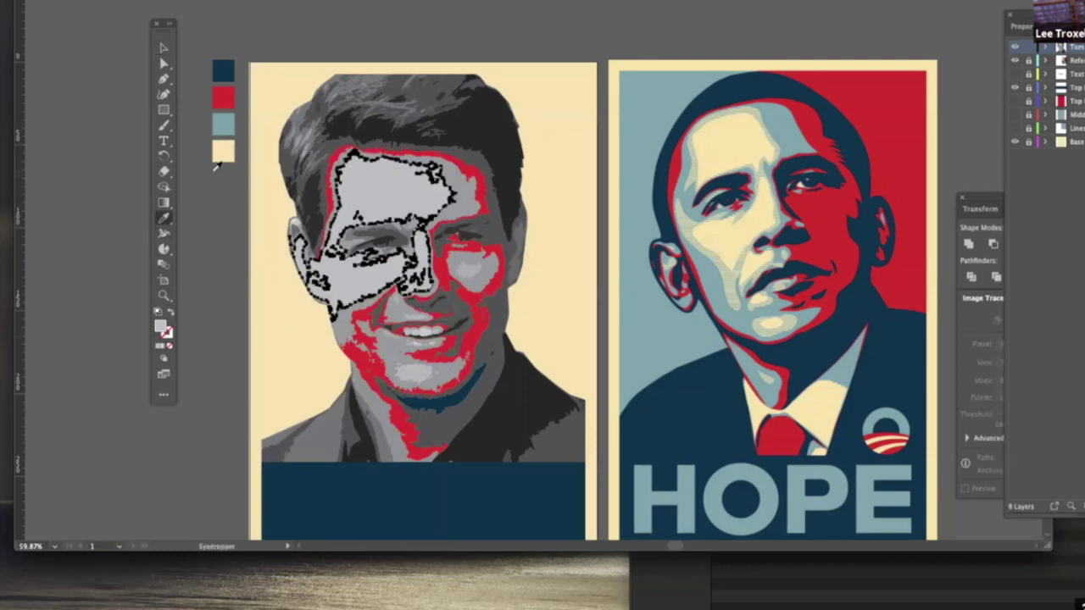
pyautogui.click(224, 148)
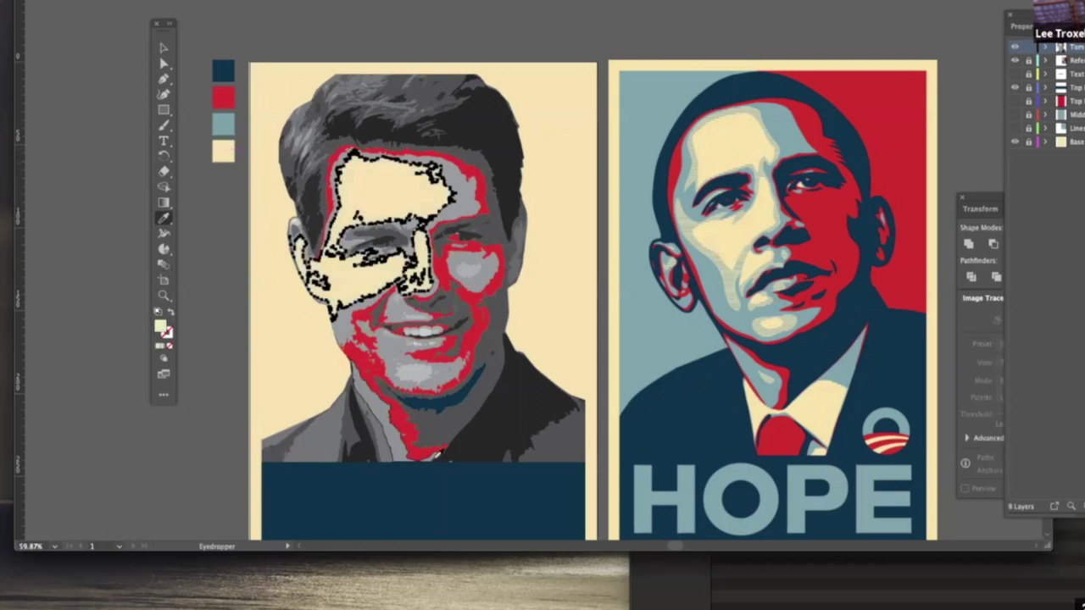
pyautogui.click(167, 49)
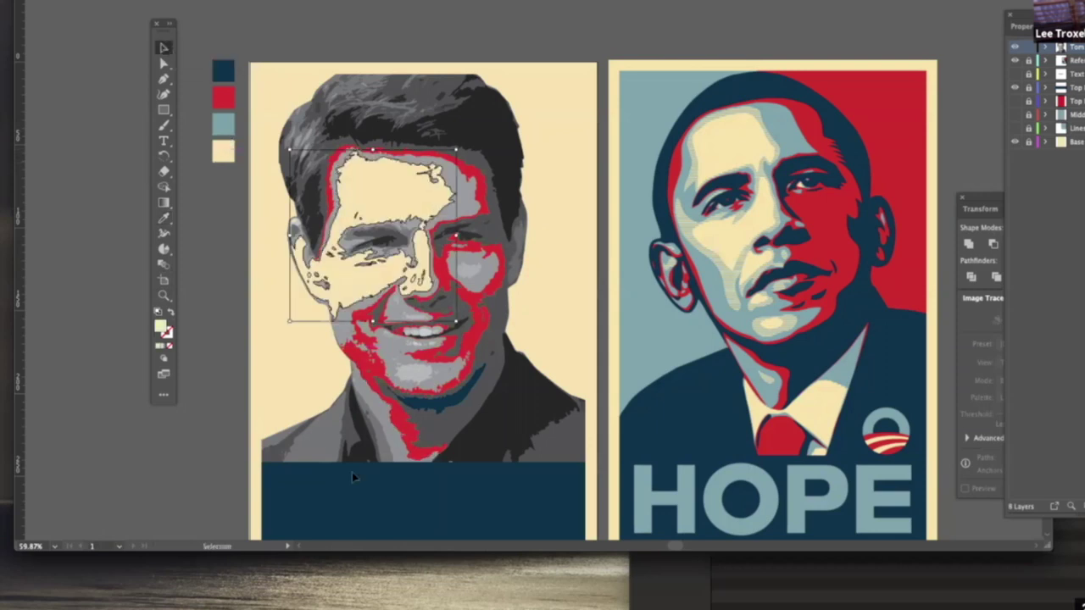
# Step: Try deleting the cream face shape with the red background layer shown for comparison, undo the deletion and hide the red layer again
pyautogui.press('Delete')
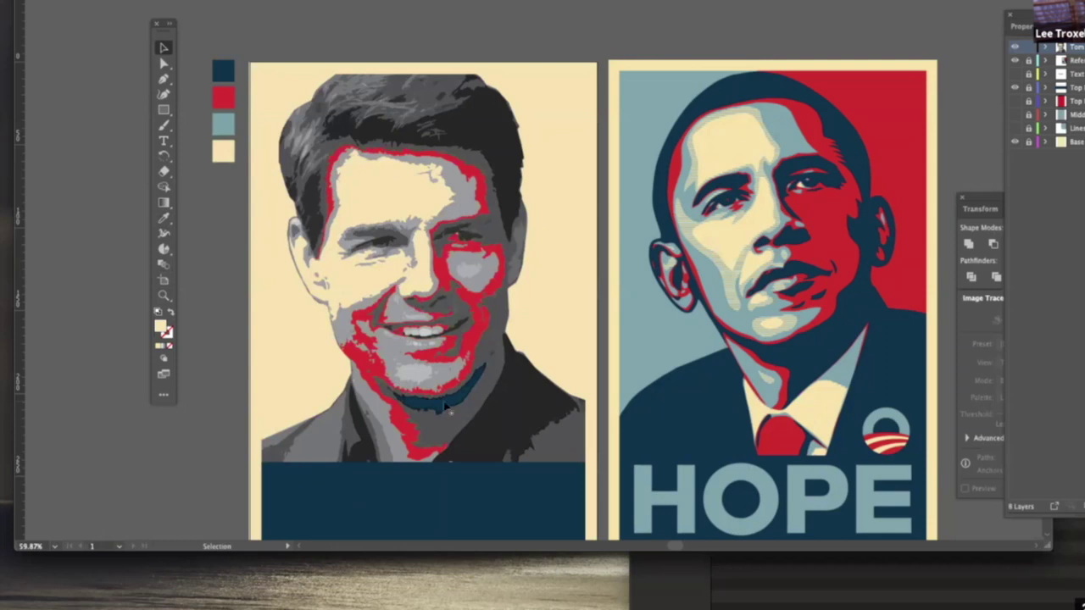
pyautogui.hotkey('ctrl', 'z')
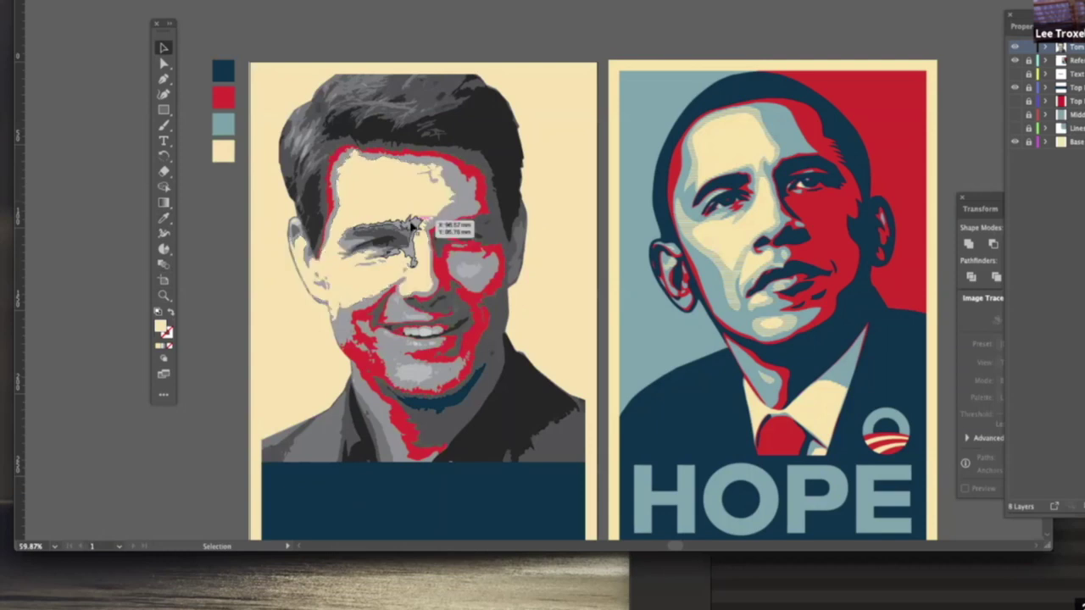
pyautogui.click(1015, 101)
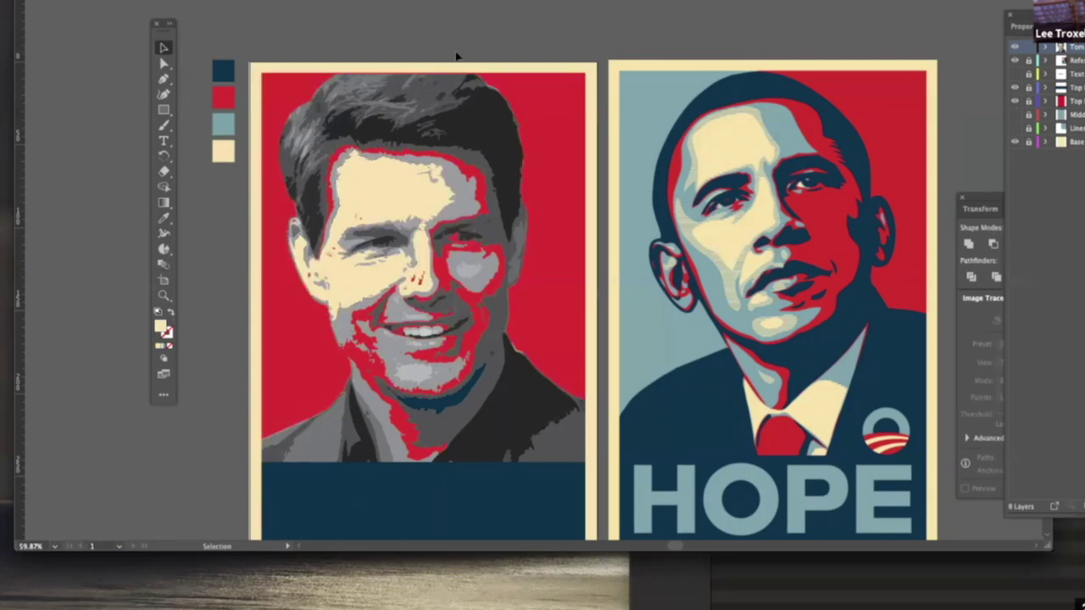
pyautogui.click(414, 209)
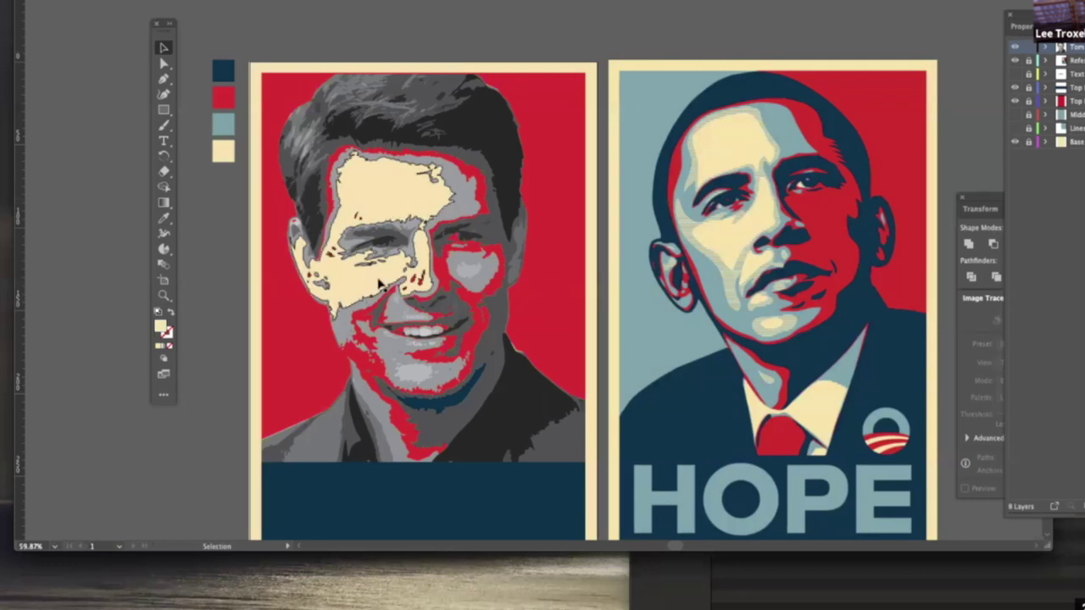
pyautogui.click(163, 47)
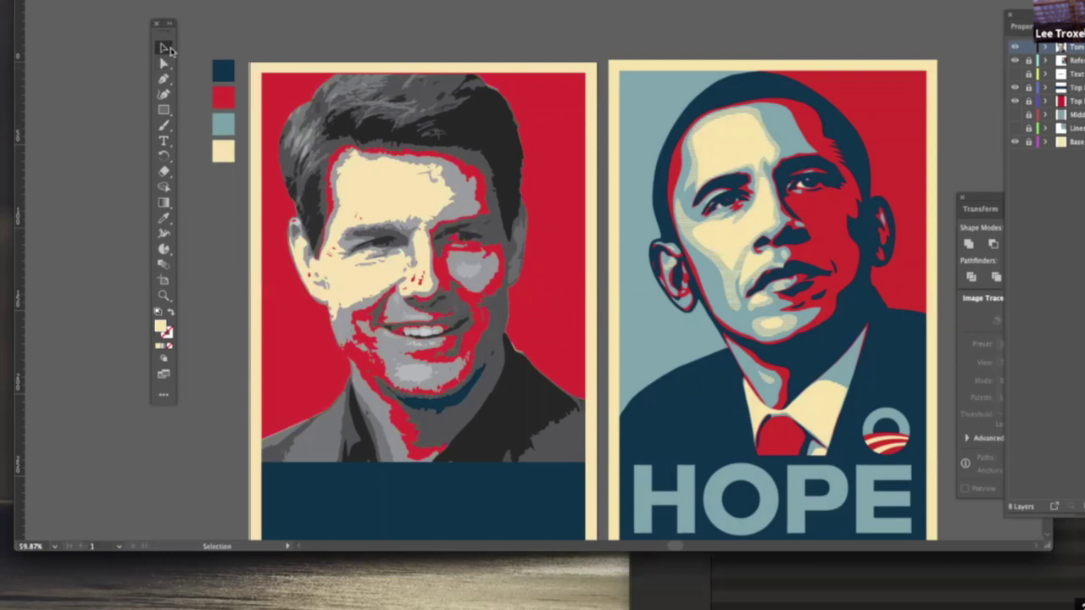
pyautogui.click(411, 206)
pyautogui.press('Delete')
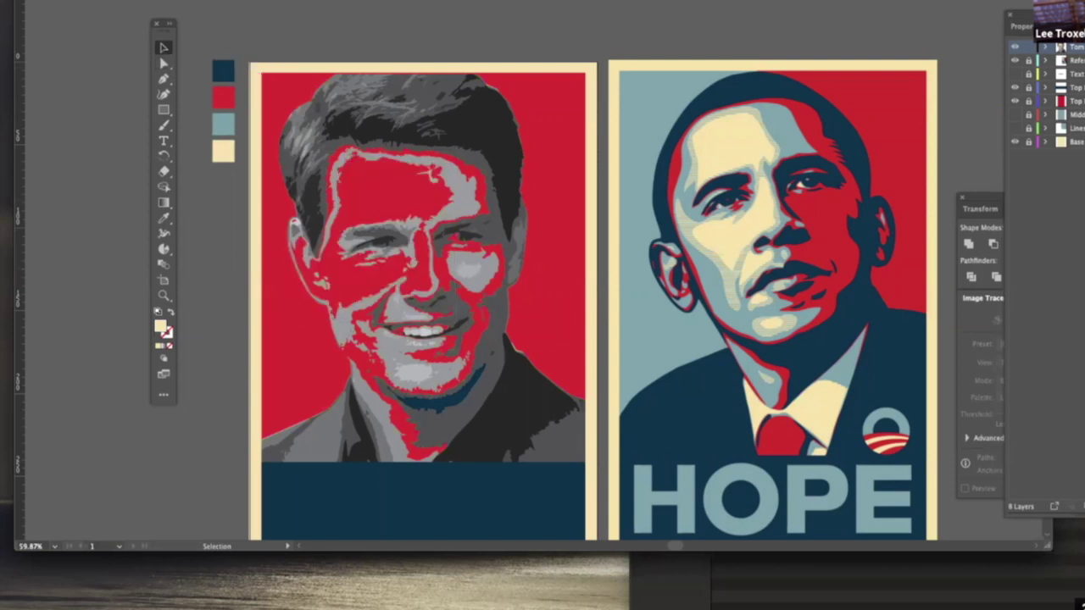
pyautogui.hotkey('ctrl', 'z')
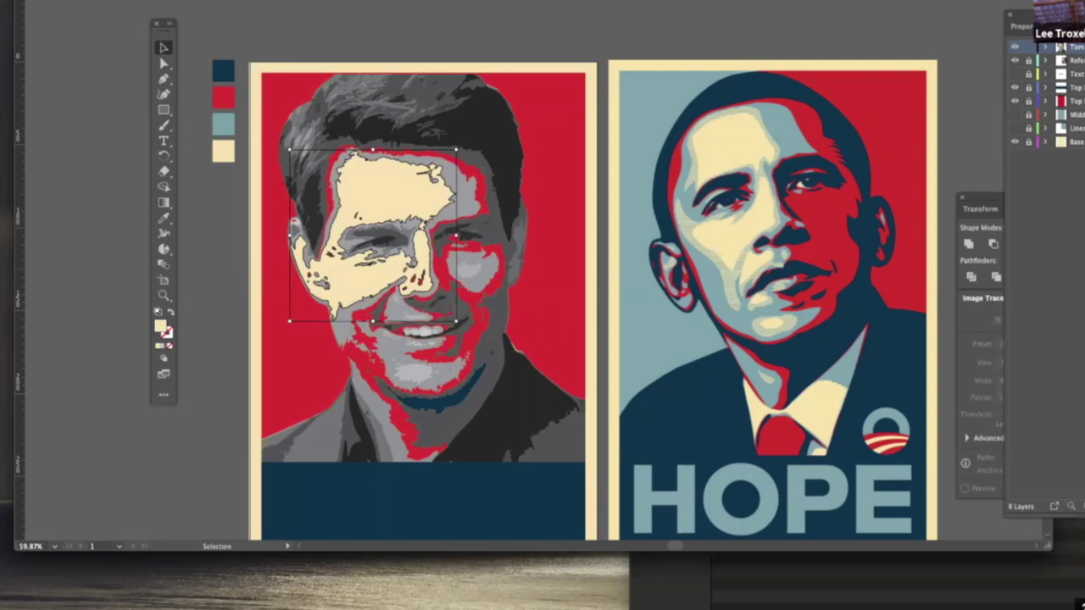
pyautogui.click(1017, 101)
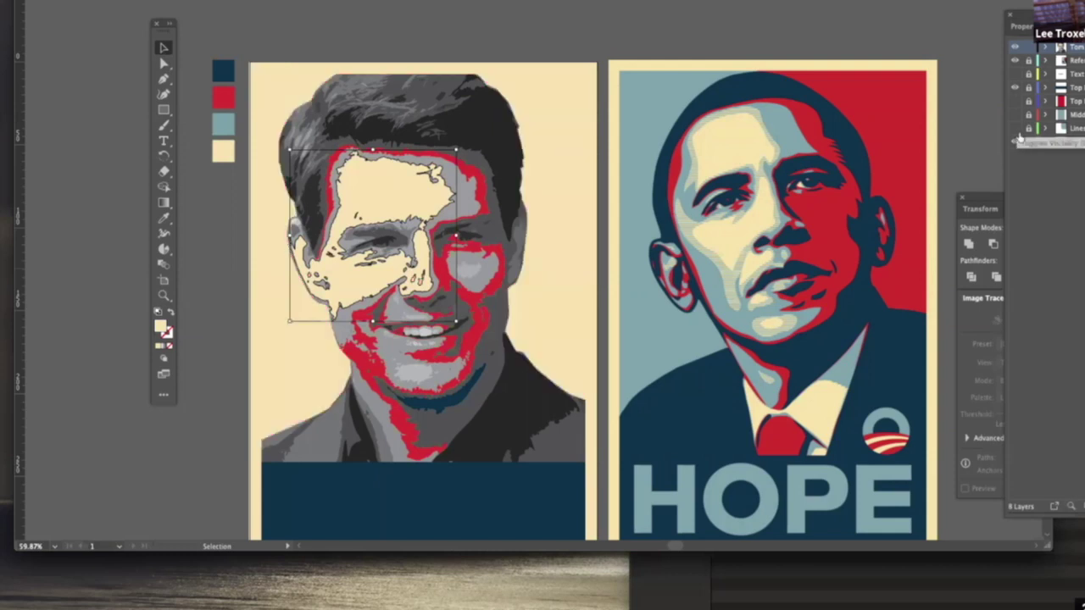
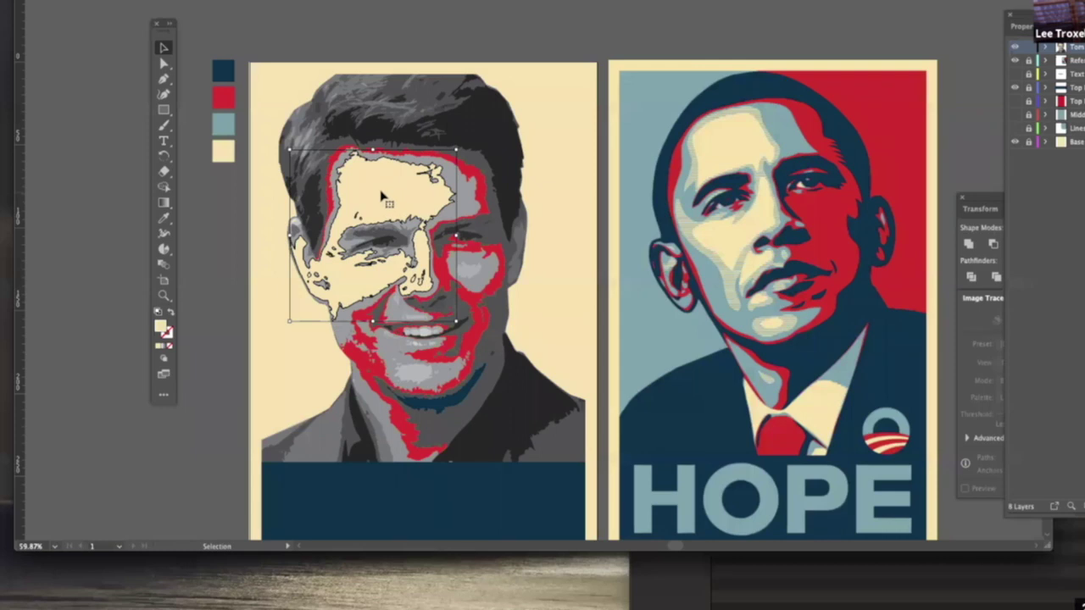
# Step: Smooth the jagged left edge of the cream forehead area with the Blob Brush
pyautogui.press('super+space')
pyautogui.moveTo(339, 160); pyautogui.dragTo(378, 405)
pyautogui.hscroll(5, 834, 213)
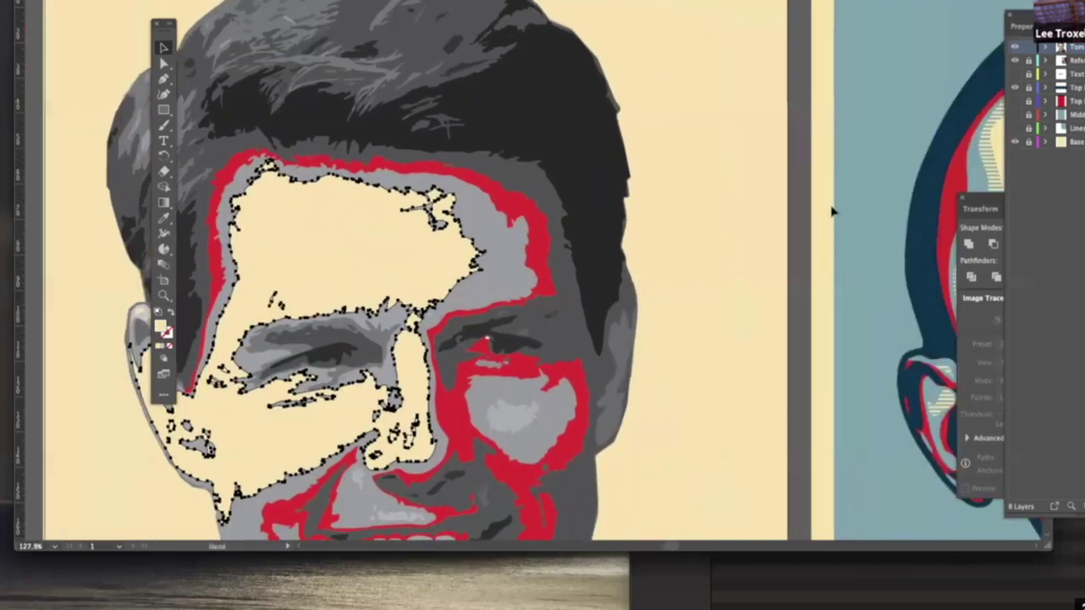
pyautogui.press('space')
pyautogui.moveTo(373, 346); pyautogui.dragTo(698, 351)
pyautogui.click(418, 299)
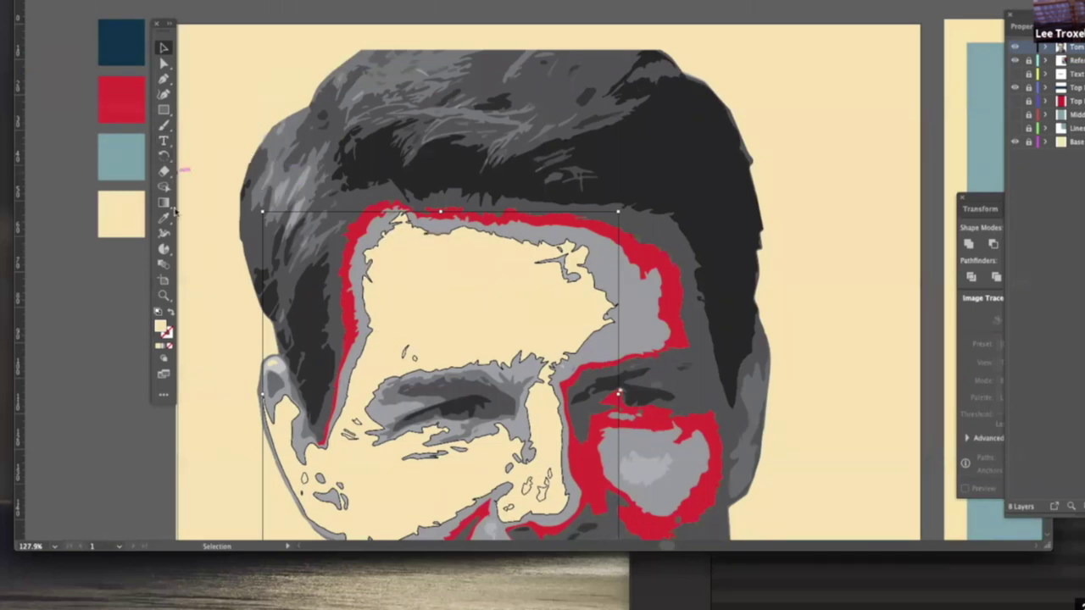
pyautogui.moveTo(165, 124); pyautogui.dragTo(221, 141)
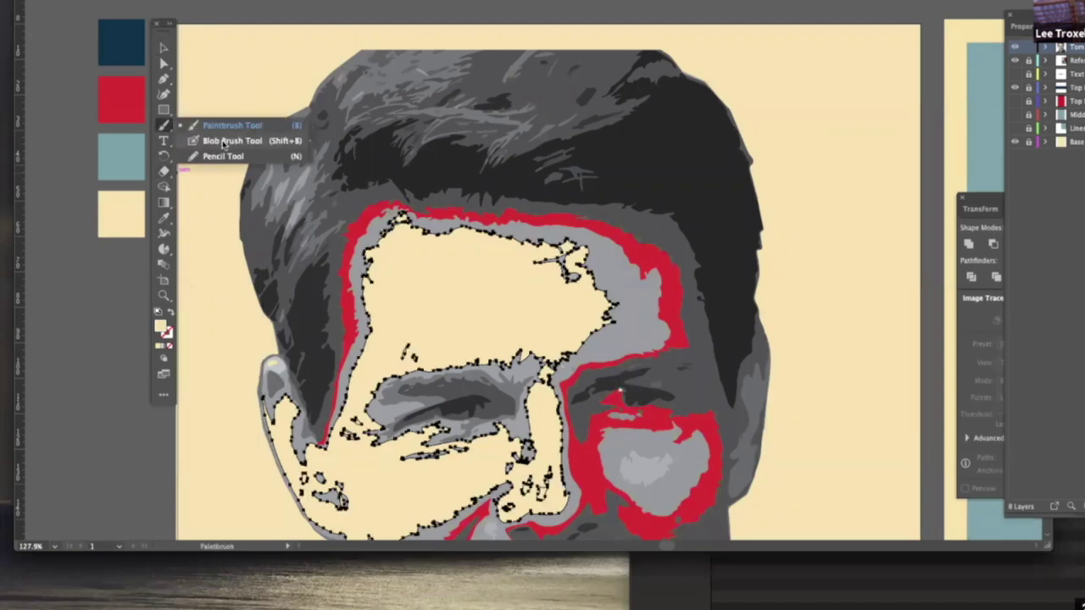
pyautogui.moveTo(221, 144); pyautogui.dragTo(223, 143)
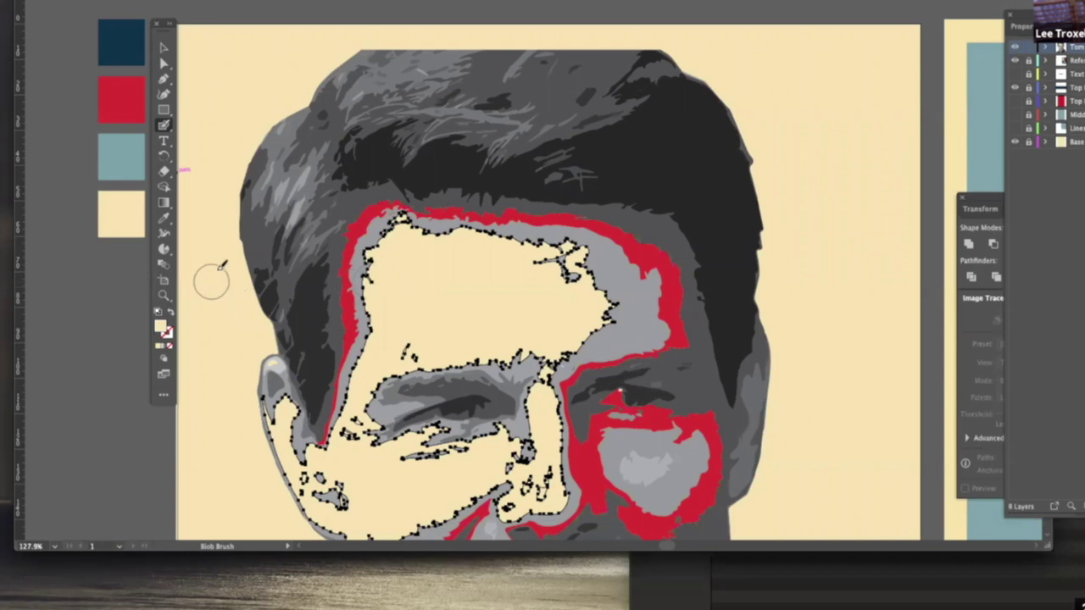
pyautogui.press('[')
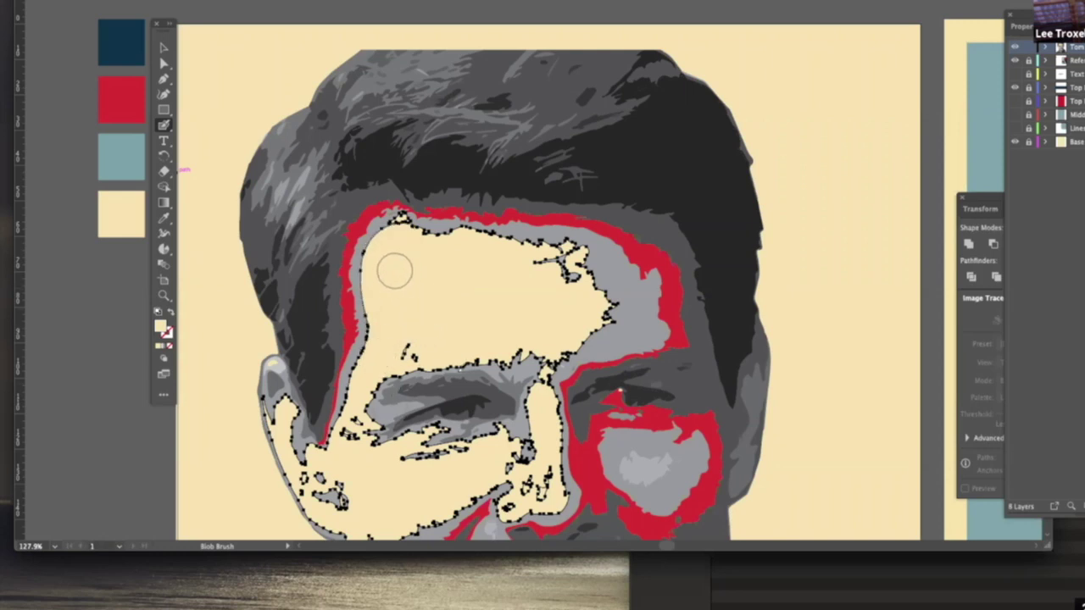
# Step: Review the Blob Brush tool's merge and size options, and close them without making changes
pyautogui.rightClick(476, 312)
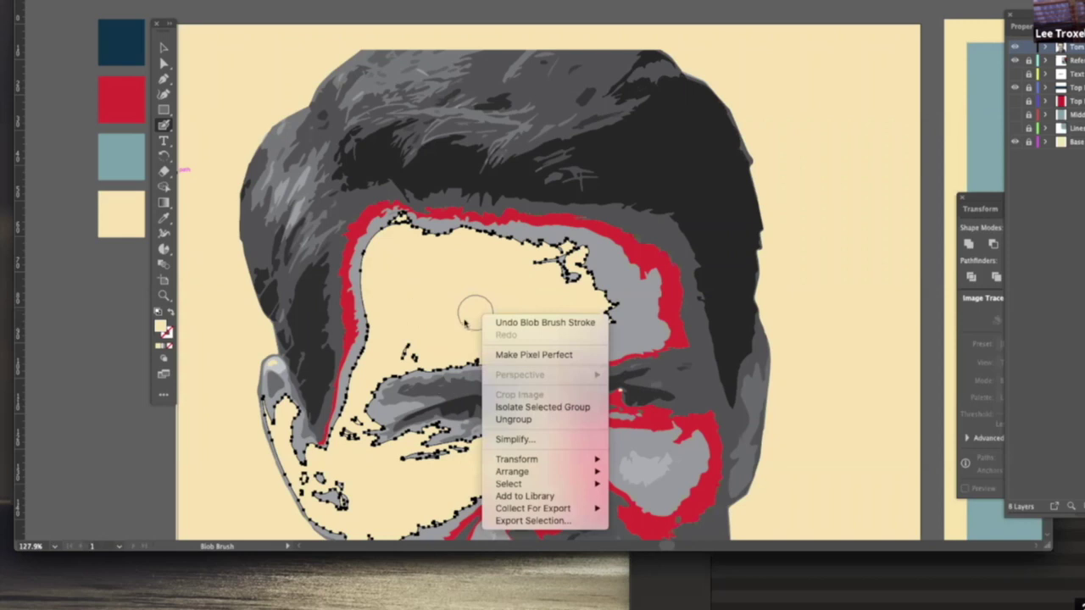
pyautogui.click(165, 127)
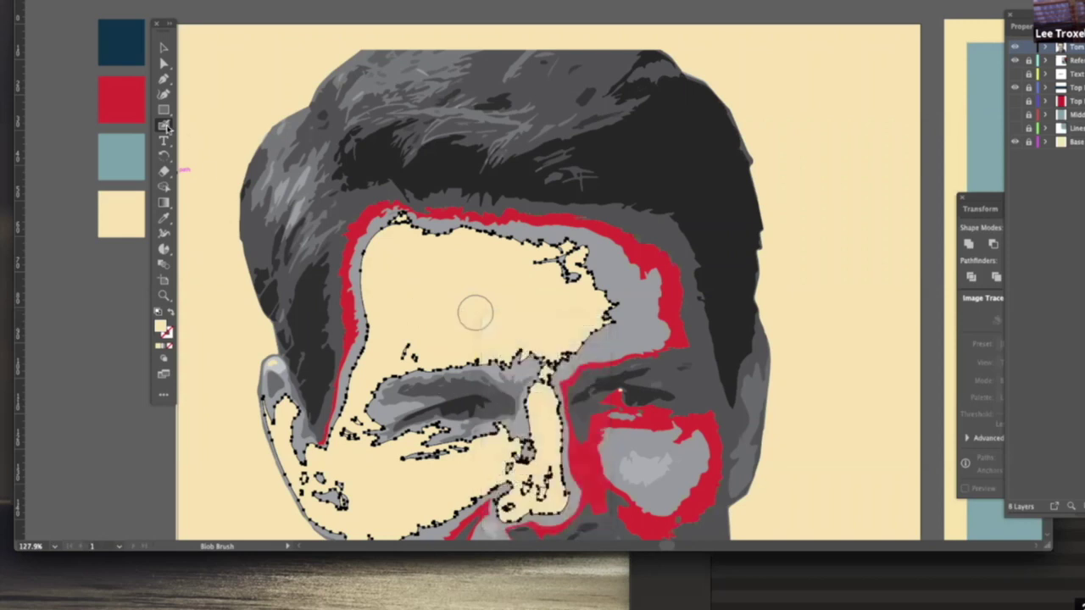
pyautogui.doubleClick(165, 125)
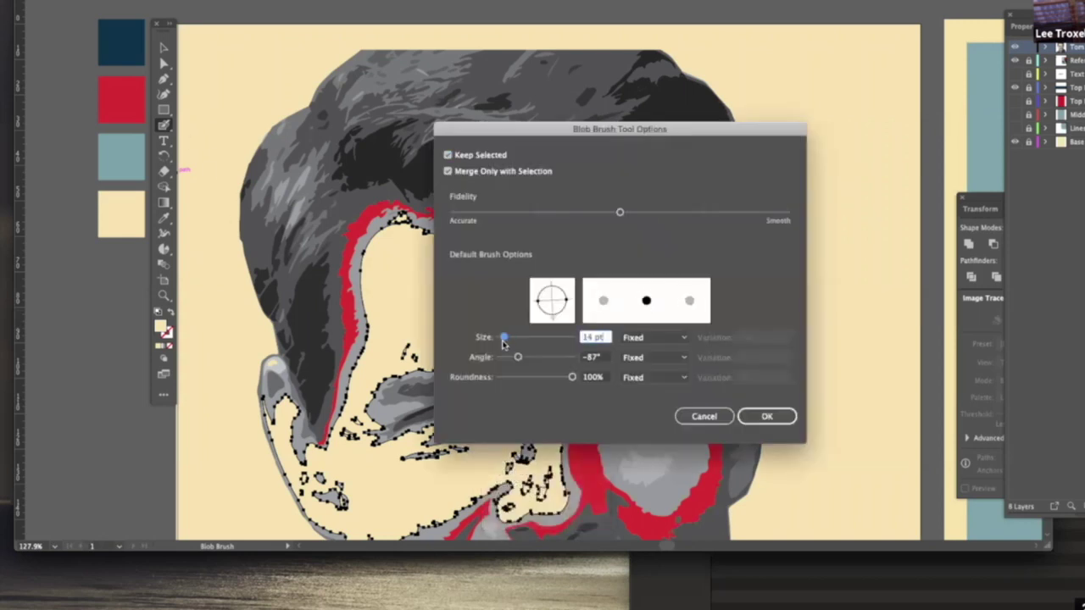
pyautogui.click(705, 417)
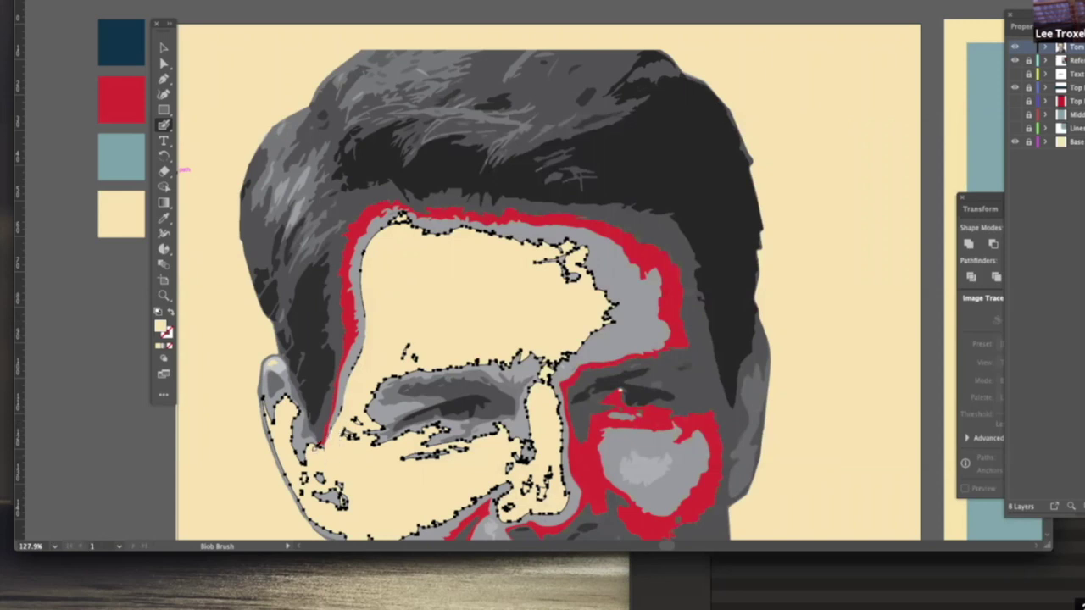
# Step: Smooth the cream shape in the ear and along the forehead's upper and right edges with the Blob Brush, undoing unwanted strokes
pyautogui.moveTo(286, 407); pyautogui.dragTo(294, 402)
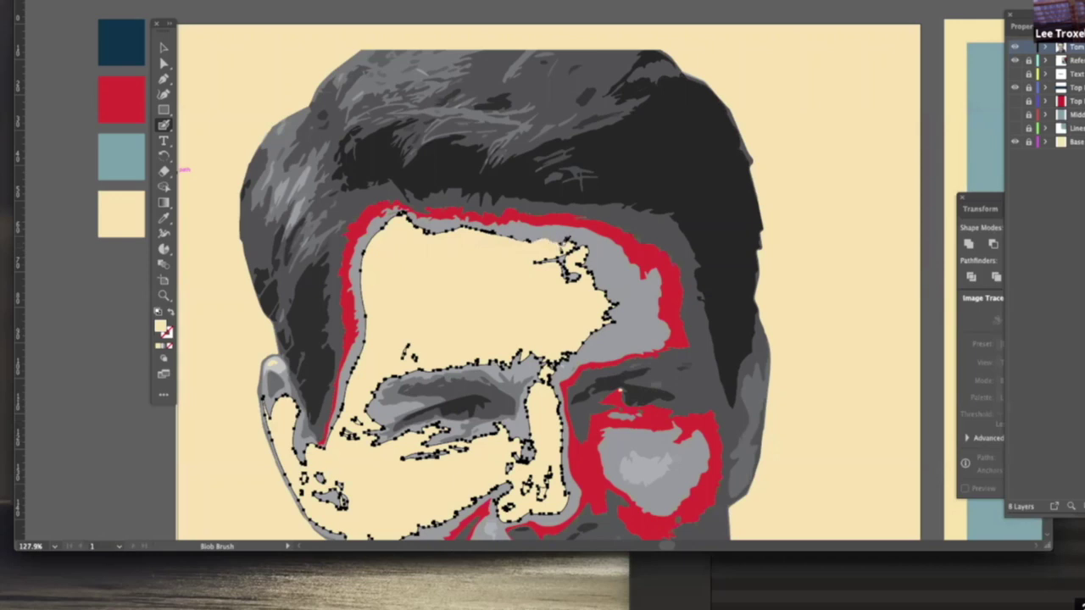
pyautogui.moveTo(574, 244)
pyautogui.mouseDown()
pyautogui.moveTo(542, 258)
pyautogui.moveTo(567, 258)
pyautogui.moveTo(566, 273)
pyautogui.moveTo(585, 245)
pyautogui.moveTo(616, 306)
pyautogui.moveTo(561, 355)
pyautogui.moveTo(598, 283)
pyautogui.mouseUp()
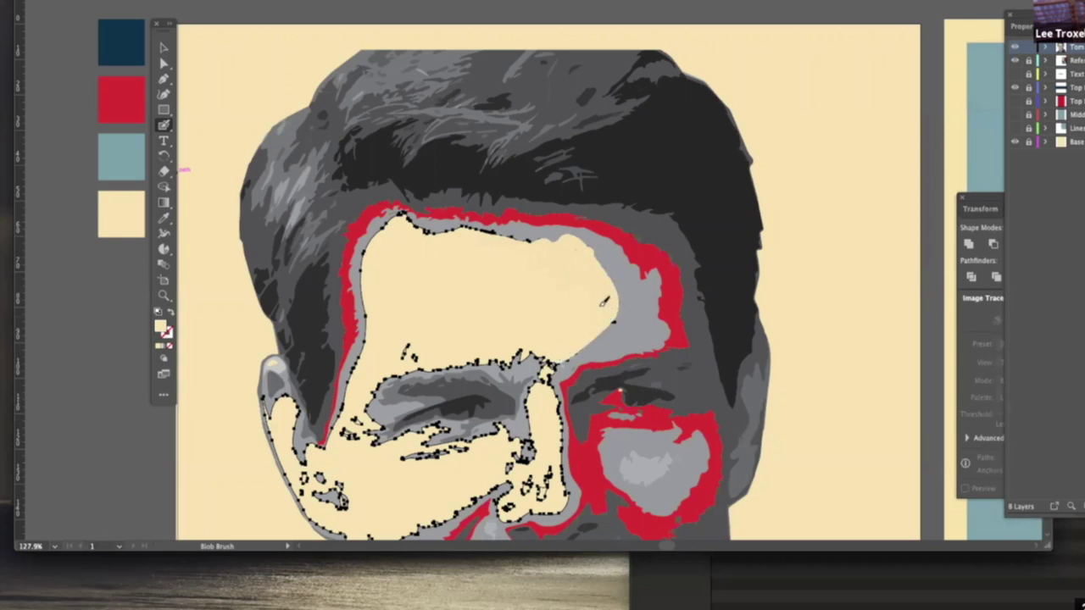
pyautogui.hotkey('ctrl', 'z')
pyautogui.moveTo(564, 266)
pyautogui.mouseDown()
pyautogui.moveTo(563, 251)
pyautogui.moveTo(568, 282)
pyautogui.moveTo(602, 305)
pyautogui.mouseUp()
pyautogui.hotkey('ctrl', 'z')
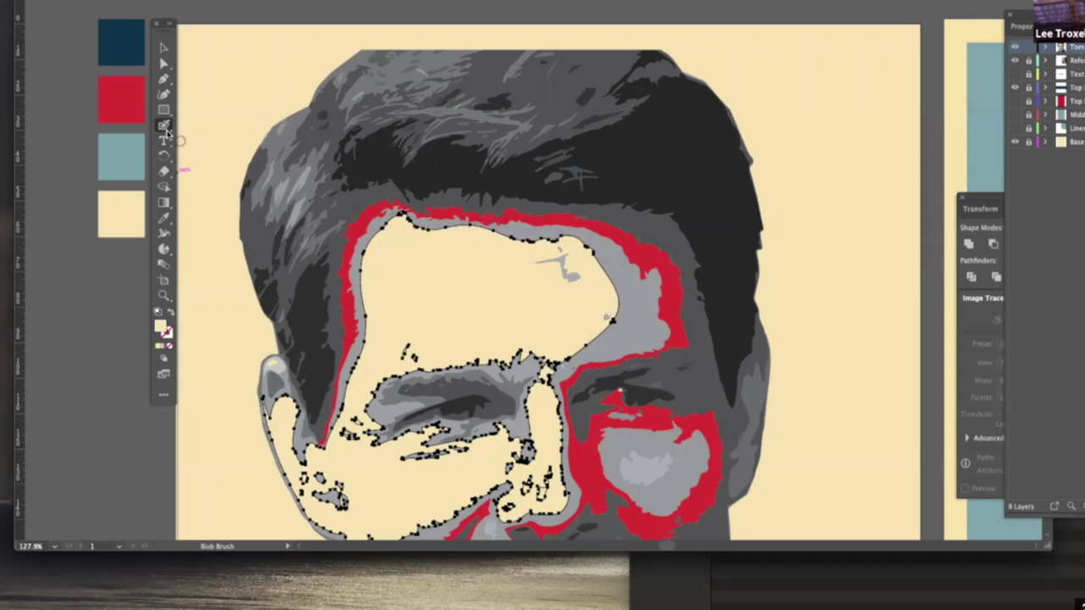
# Step: Trim the cream forehead's upper and right edges with the Eraser, and check for gaps by toggling the cream base layer
pyautogui.click(164, 170)
pyautogui.moveTo(383, 197)
pyautogui.mouseDown()
pyautogui.moveTo(395, 181)
pyautogui.moveTo(440, 210)
pyautogui.moveTo(565, 226)
pyautogui.moveTo(610, 247)
pyautogui.moveTo(636, 315)
pyautogui.moveTo(619, 347)
pyautogui.moveTo(581, 371)
pyautogui.mouseUp()
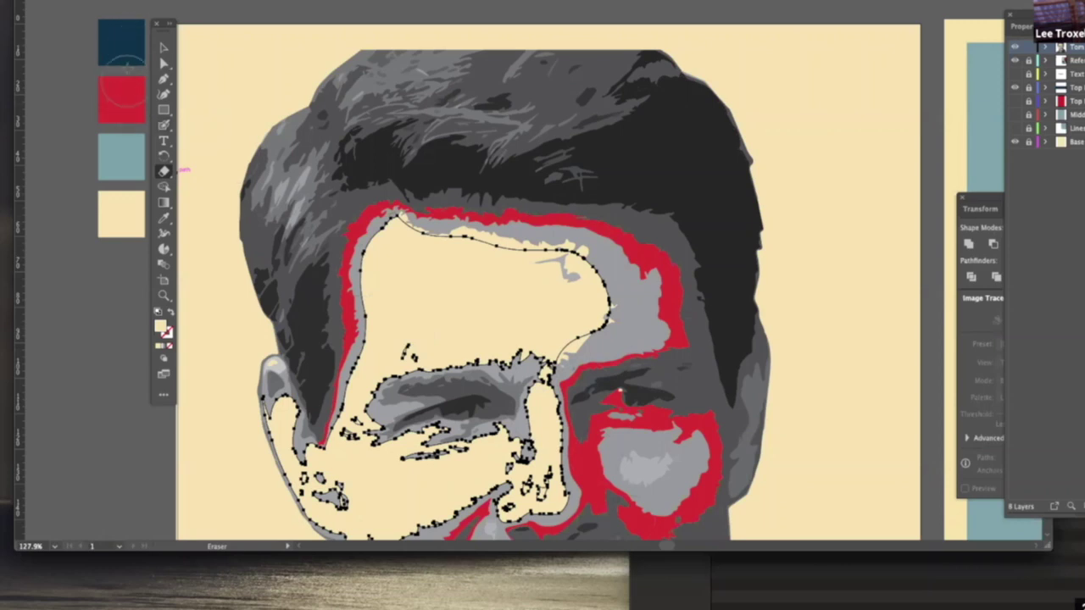
pyautogui.click(1018, 143)
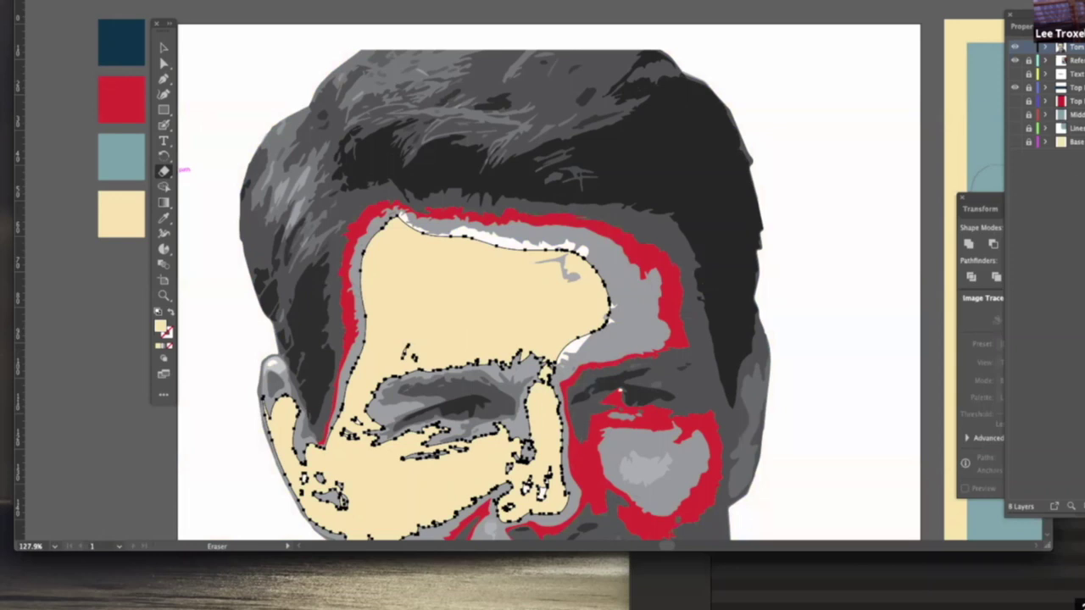
pyautogui.click(1016, 143)
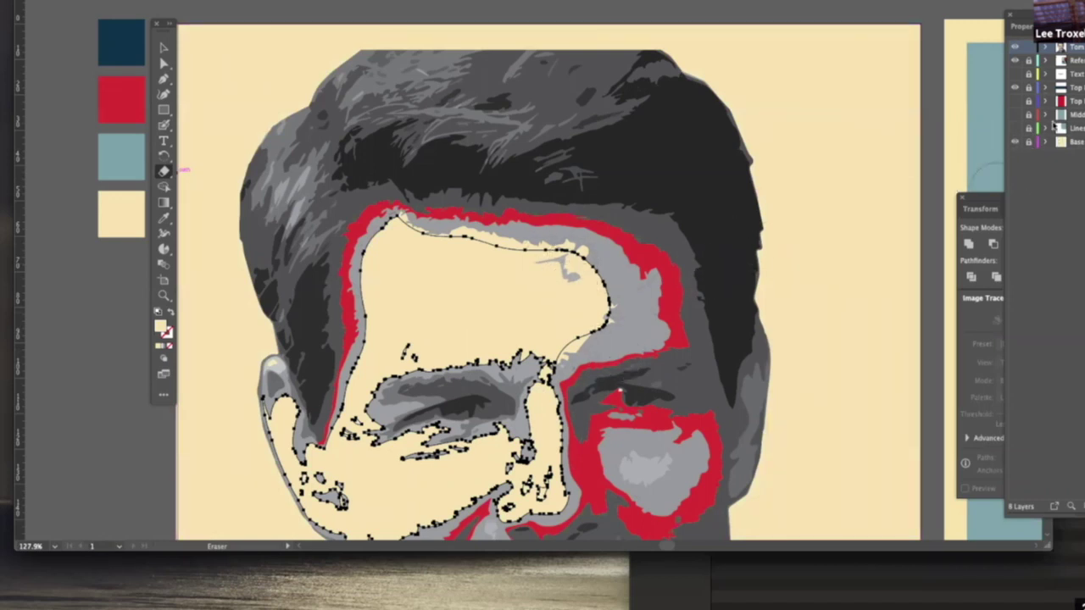
# Step: Hide the cream base layer and repaint the trimmed upper and right forehead edges with the Blob Brush
pyautogui.click(1016, 144)
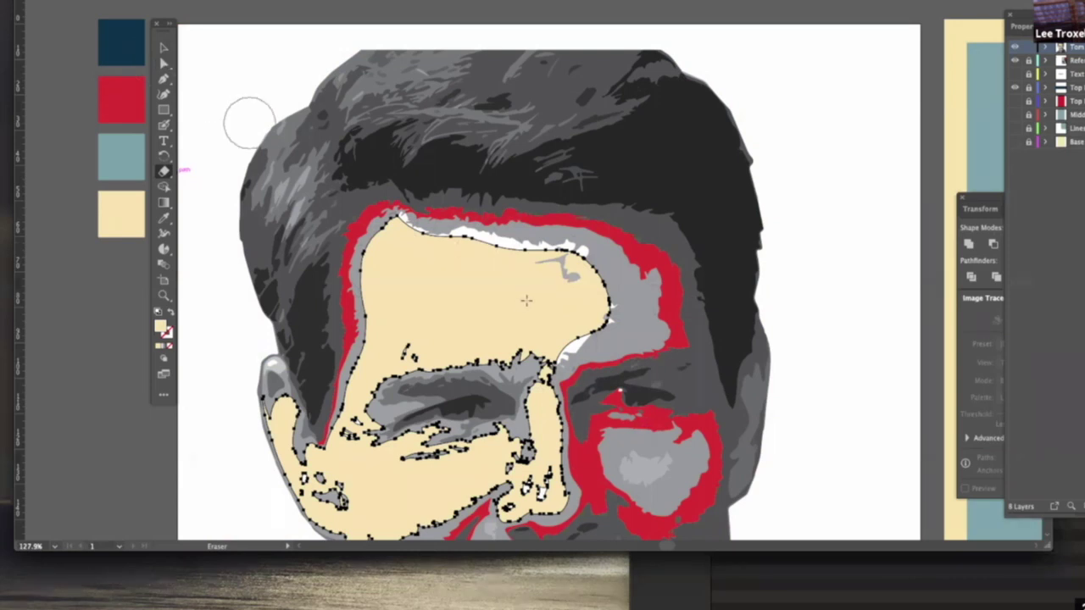
pyautogui.hotkey('shift', 'b')
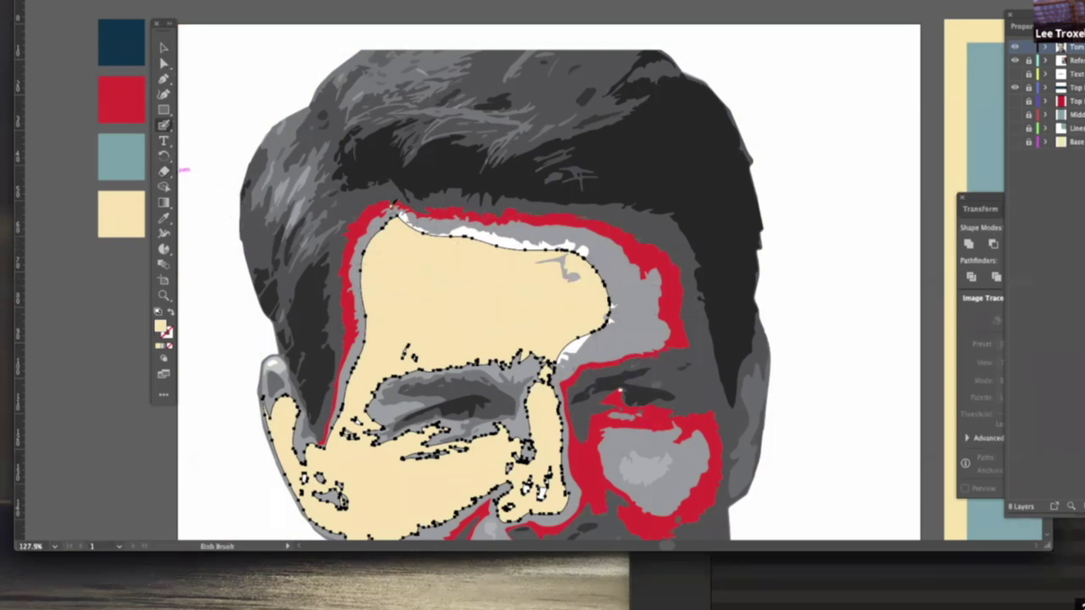
pyautogui.moveTo(404, 219)
pyautogui.mouseDown()
pyautogui.moveTo(576, 244)
pyautogui.moveTo(607, 270)
pyautogui.moveTo(620, 305)
pyautogui.moveTo(598, 338)
pyautogui.moveTo(564, 351)
pyautogui.moveTo(609, 322)
pyautogui.moveTo(587, 254)
pyautogui.moveTo(405, 215)
pyautogui.moveTo(383, 237)
pyautogui.mouseUp()
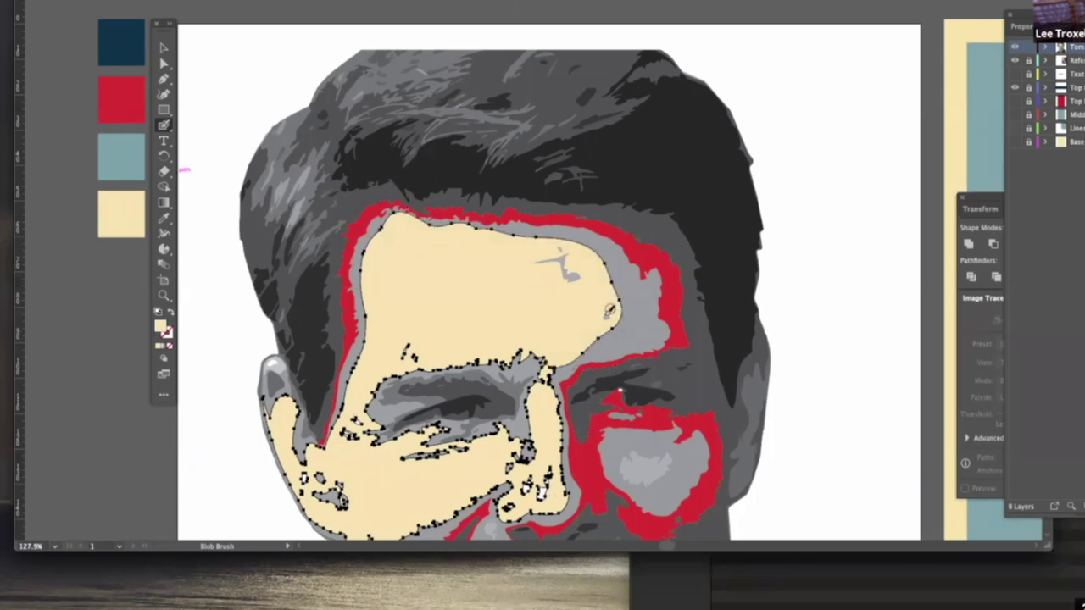
# Step: Delete the stray grey shapes inside the upper right of the cream forehead
pyautogui.click(164, 64)
pyautogui.click(569, 278)
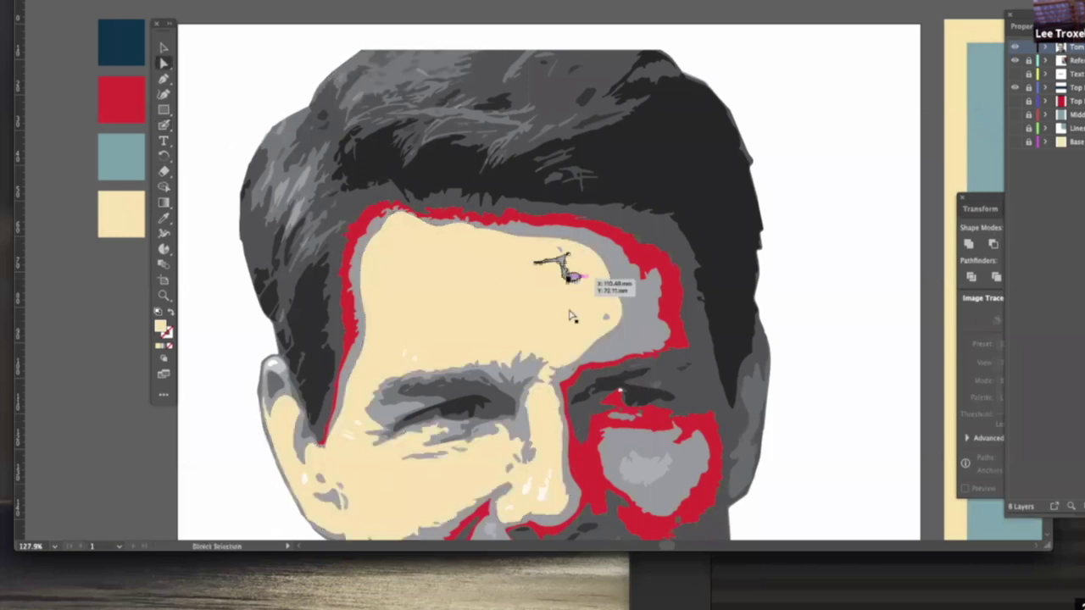
pyautogui.click(580, 275)
pyautogui.press('Delete')
pyautogui.click(560, 252)
pyautogui.press('Delete')
pyautogui.press('Delete')
pyautogui.click(607, 317)
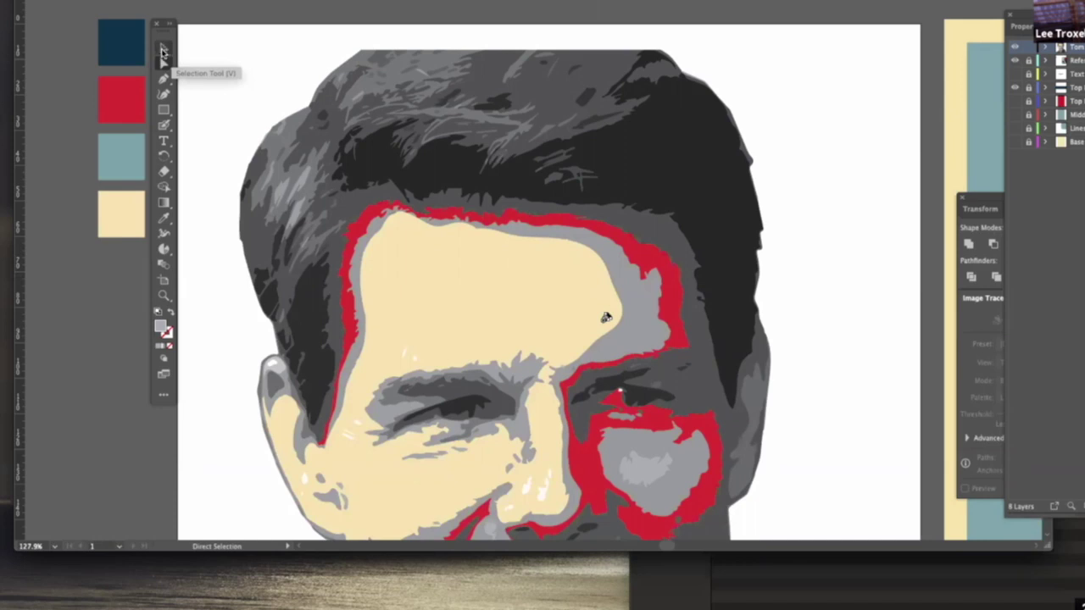
pyautogui.click(164, 49)
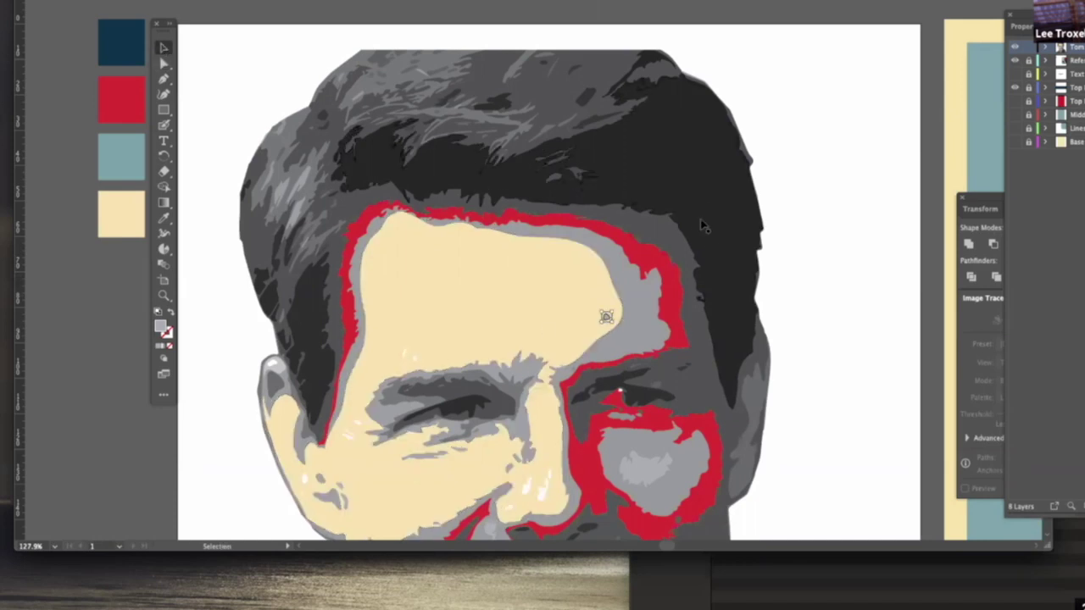
# Step: Select the red face shape and paint along its inner edge beside the right of the forehead with the Blob Brush
pyautogui.click(433, 349)
pyautogui.moveTo(384, 388); pyautogui.dragTo(427, 366)
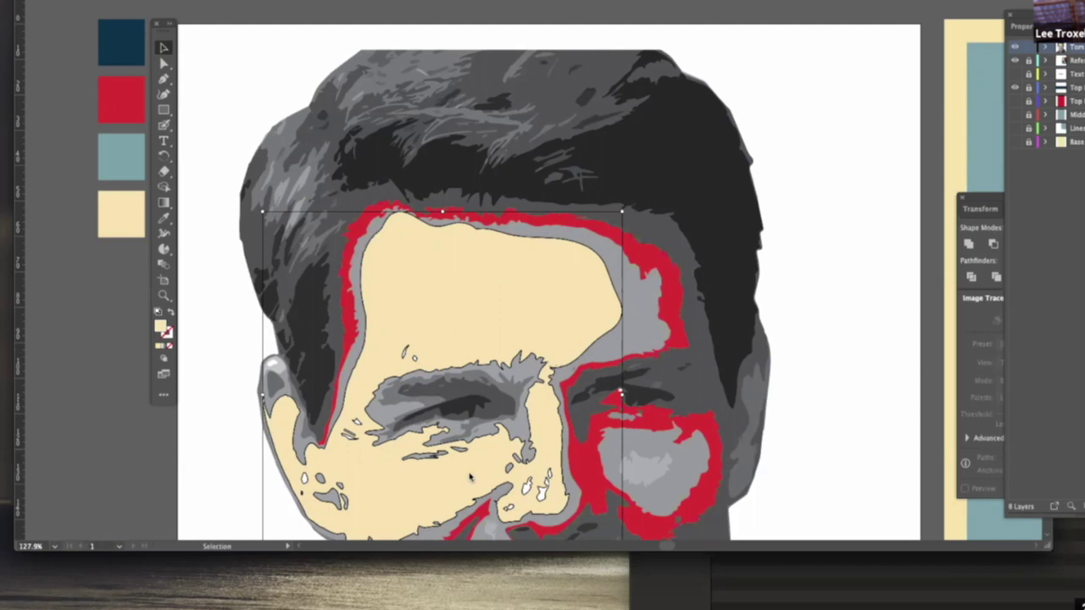
pyautogui.click(675, 339)
pyautogui.moveTo(675, 342)
pyautogui.mouseDown()
pyautogui.moveTo(679, 352)
pyautogui.moveTo(681, 339)
pyautogui.mouseUp()
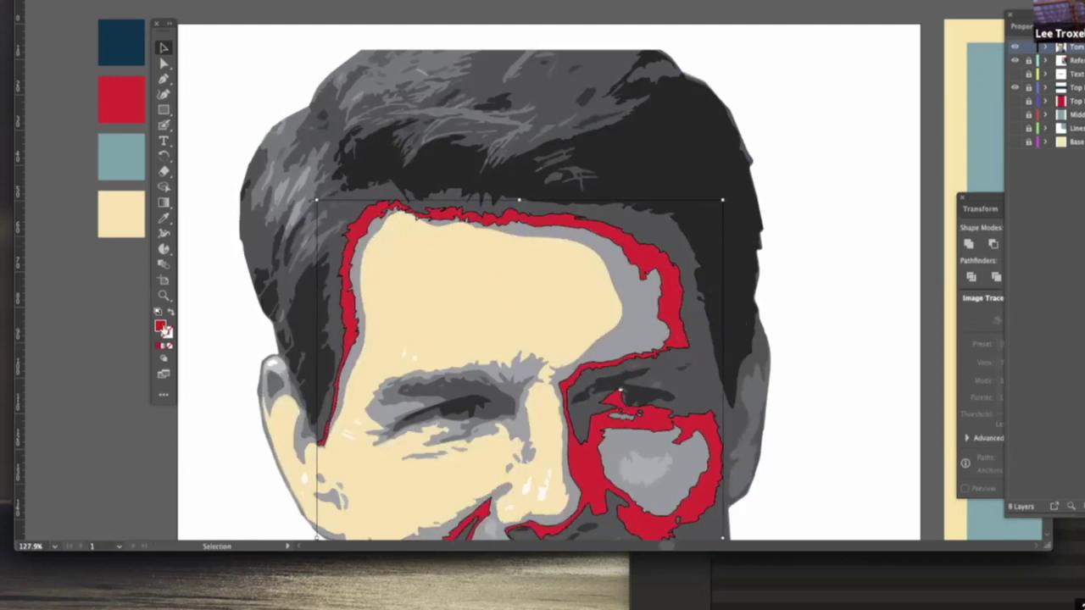
pyautogui.click(164, 124)
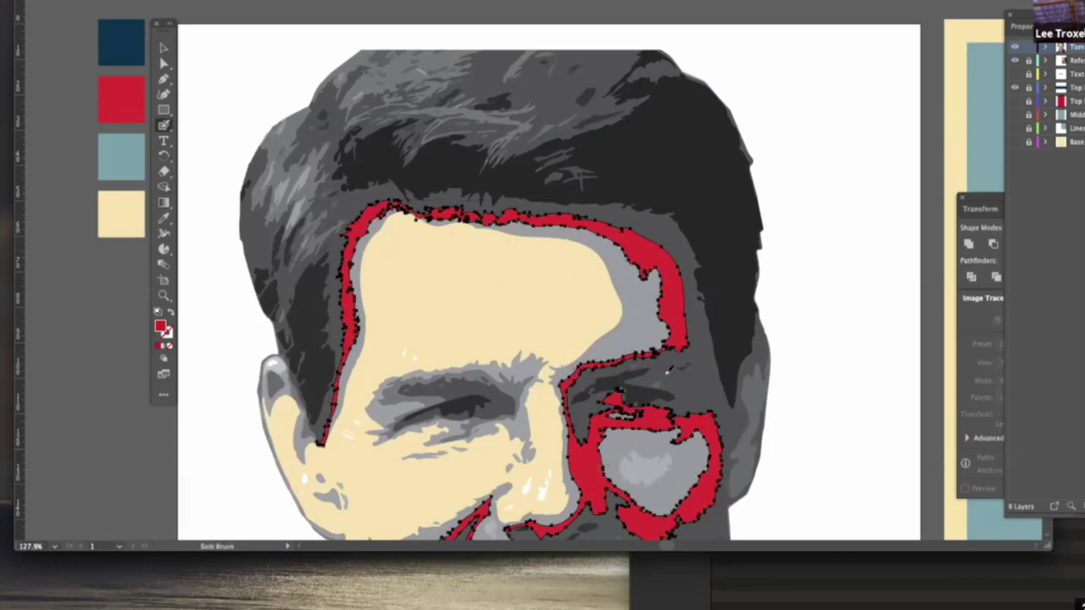
pyautogui.moveTo(642, 270)
pyautogui.mouseDown()
pyautogui.moveTo(660, 306)
pyautogui.moveTo(669, 349)
pyautogui.mouseUp()
pyautogui.press('z')
pyautogui.moveTo(753, 377)
pyautogui.mouseDown()
pyautogui.moveTo(696, 395)
pyautogui.moveTo(724, 404)
pyautogui.moveTo(628, 428)
pyautogui.moveTo(448, 449)
pyautogui.mouseUp()
pyautogui.press('alt+super+space')
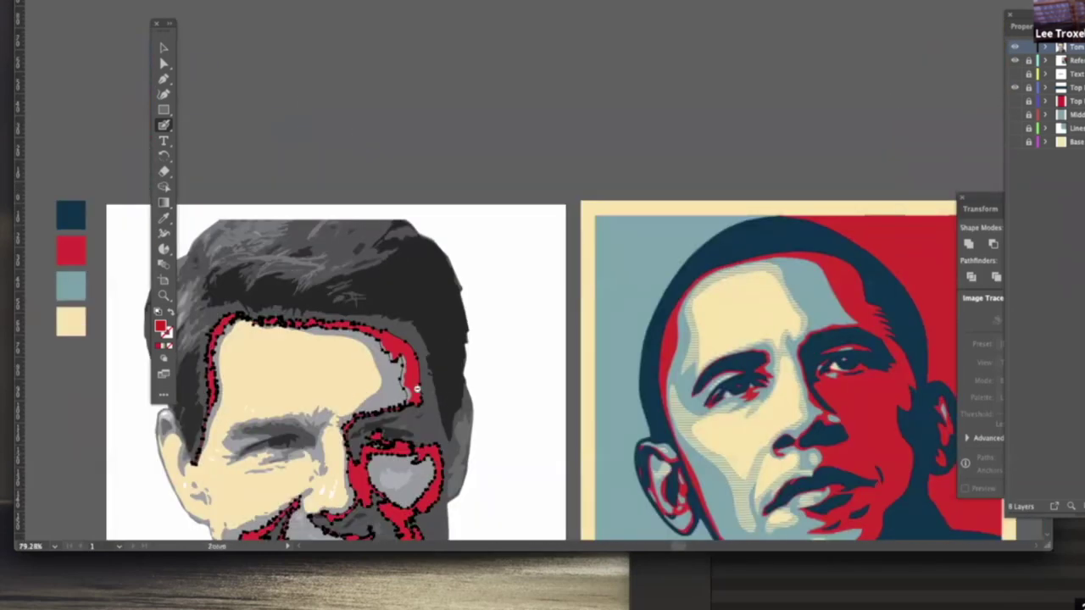
pyautogui.moveTo(400, 378); pyautogui.dragTo(401, 388)
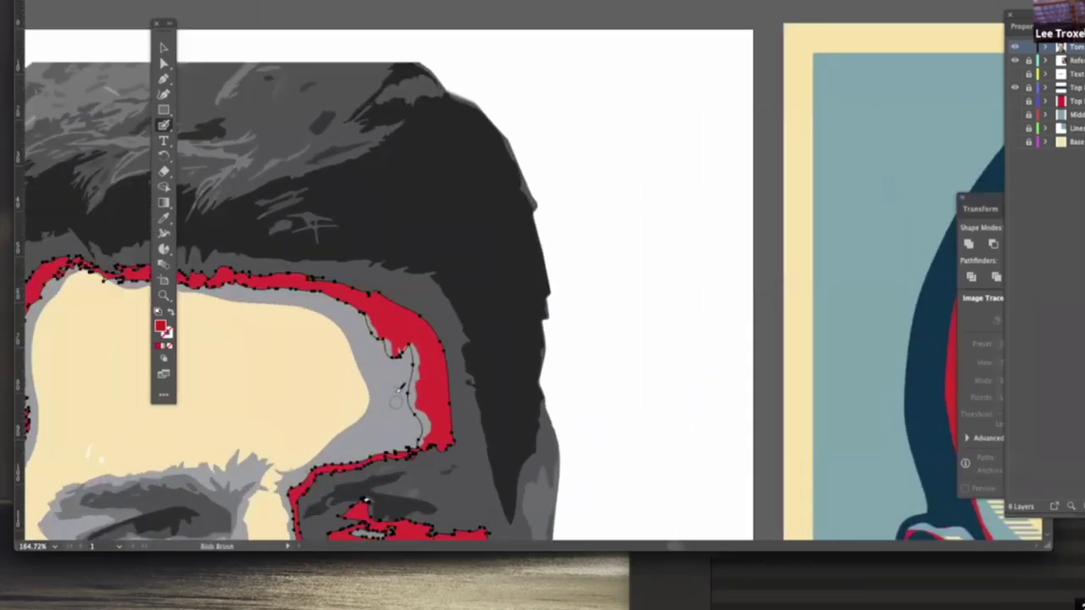
pyautogui.moveTo(503, 381); pyautogui.dragTo(610, 373)
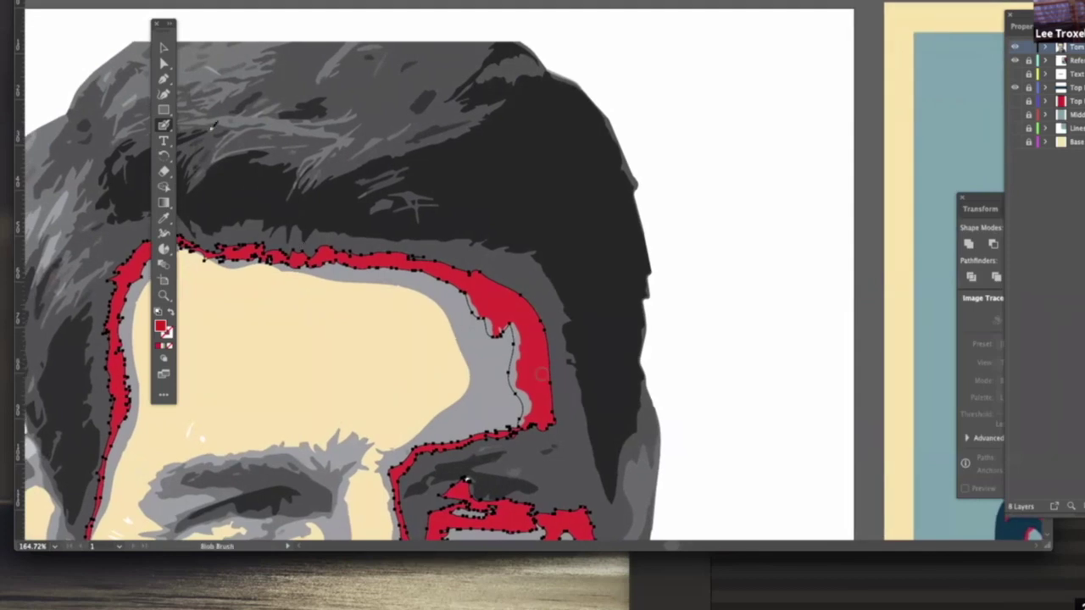
# Step: Arrange the light grey shape around the forehead behind the red shape
pyautogui.click(163, 63)
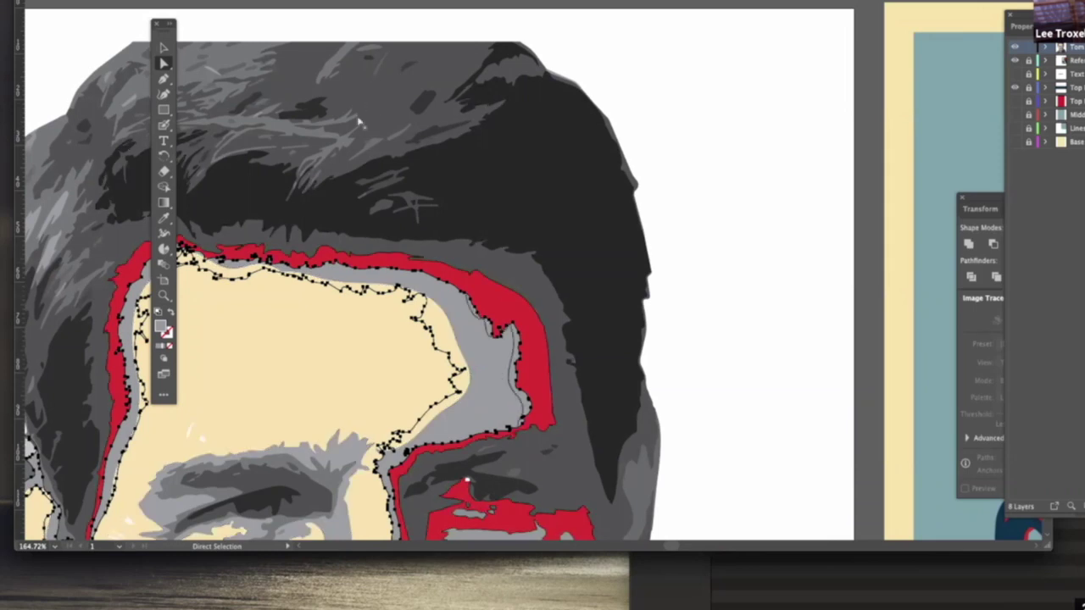
pyautogui.click(158, 2)
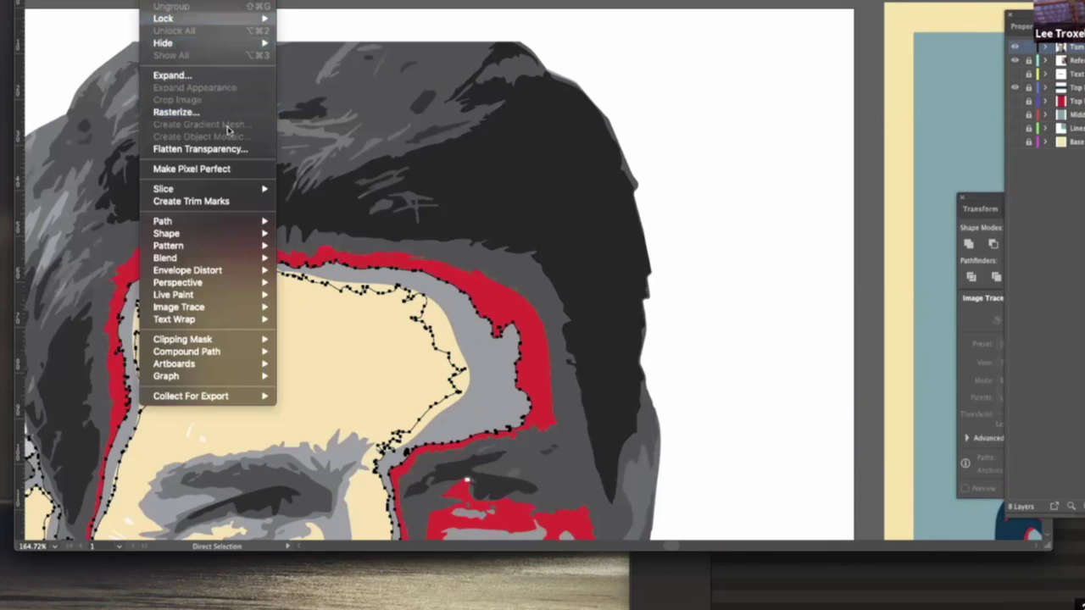
pyautogui.moveTo(208, 1)
pyautogui.click(345, 3)
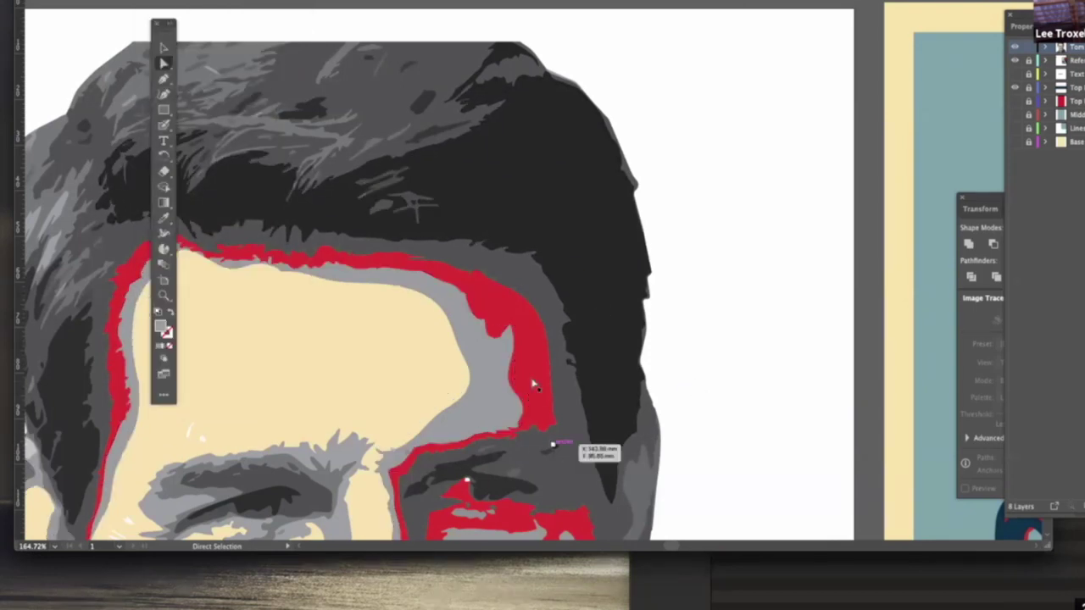
# Step: Select the red shape and smooth its jagged inner edge beside the right of the forehead with the Blob Brush
pyautogui.click(417, 246)
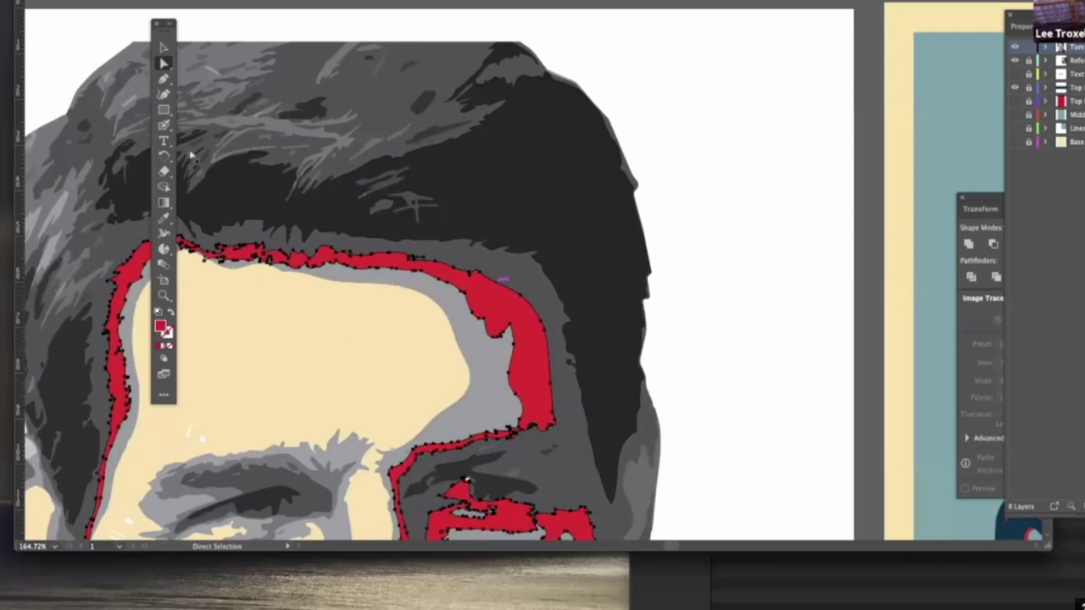
pyautogui.click(164, 124)
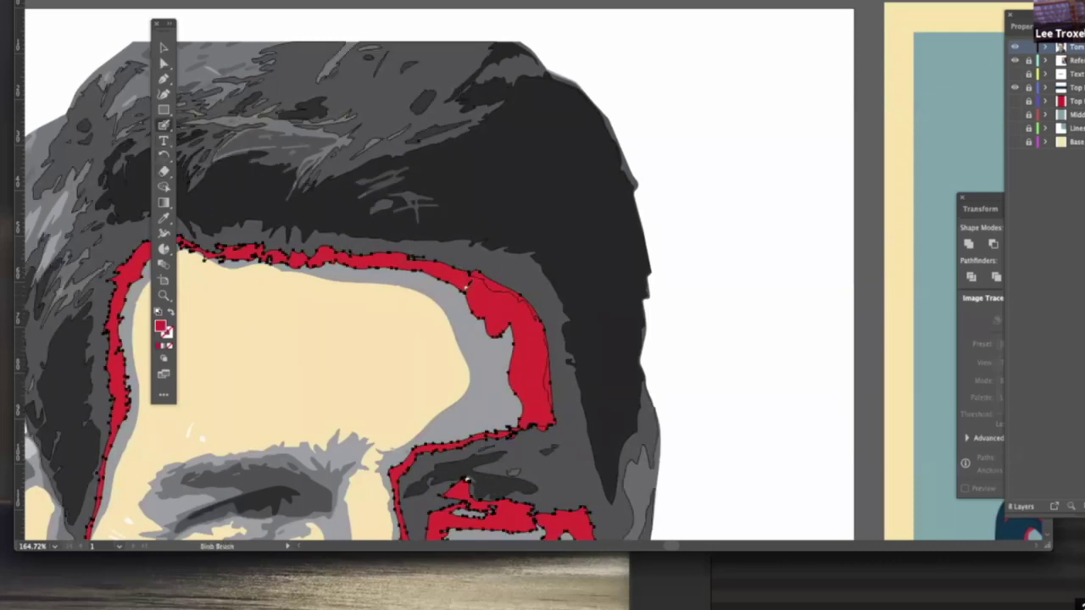
pyautogui.moveTo(485, 315)
pyautogui.mouseDown()
pyautogui.moveTo(507, 323)
pyautogui.moveTo(529, 405)
pyautogui.moveTo(505, 337)
pyautogui.mouseUp()
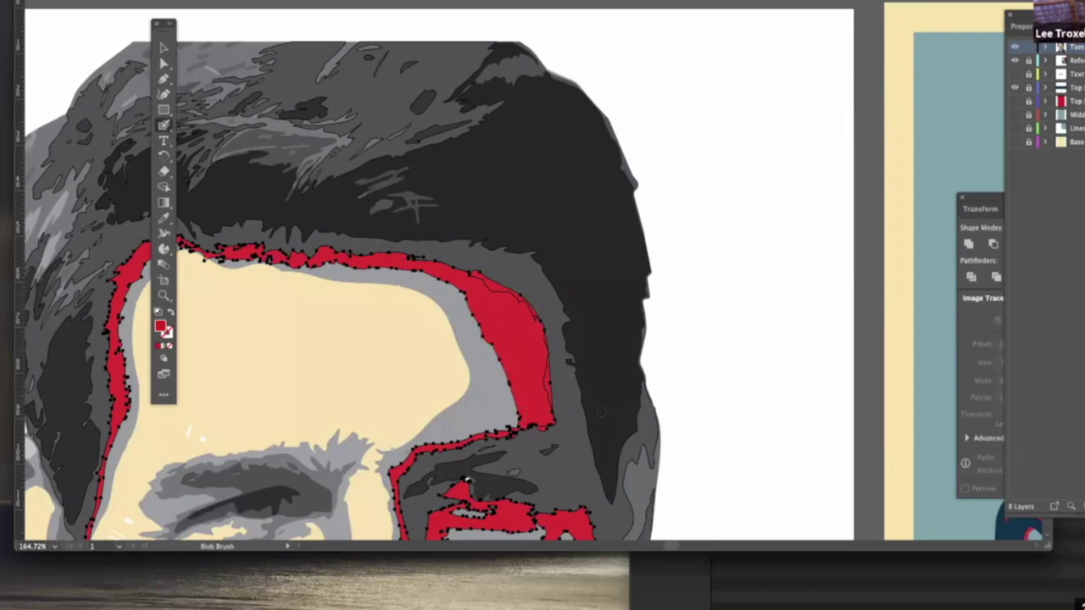
pyautogui.scroll(-1, 591, 417)
pyautogui.keyDown('alt'); pyautogui.keyDown('super'); pyautogui.click(591, 417); pyautogui.keyUp('super'); pyautogui.keyUp('alt')
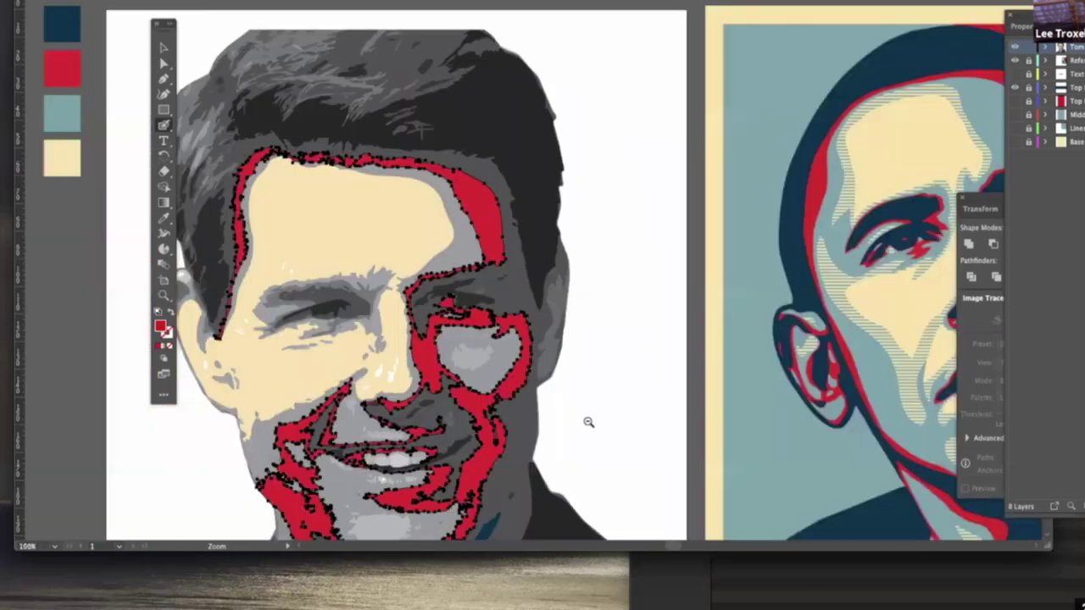
pyautogui.keyDown('alt'); pyautogui.keyDown('super'); pyautogui.click(589, 422); pyautogui.keyUp('super'); pyautogui.keyUp('alt')
pyautogui.moveTo(521, 351); pyautogui.dragTo(585, 543)
pyautogui.moveTo(556, 458); pyautogui.dragTo(586, 524)
# Step: Recolour the black hair shape across the fringe and right side with the navy swatch
pyautogui.click(165, 47)
pyautogui.click(552, 249)
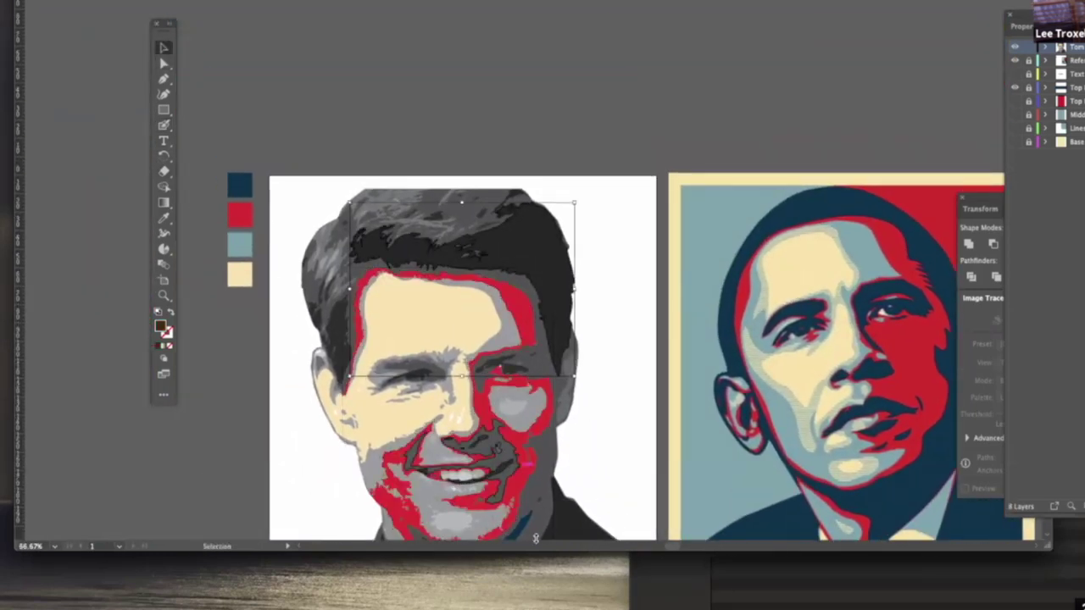
pyautogui.click(164, 218)
pyautogui.click(246, 174)
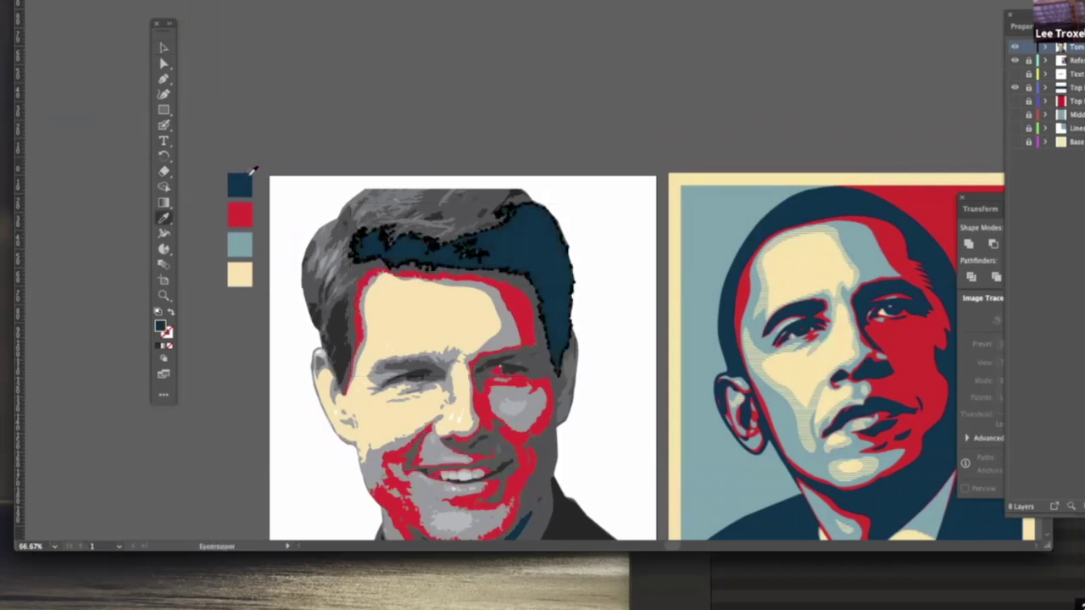
# Step: Recolour the light grey highlight at the upper left of the hair with the teal swatch
pyautogui.click(164, 48)
pyautogui.click(474, 161)
pyautogui.click(433, 217)
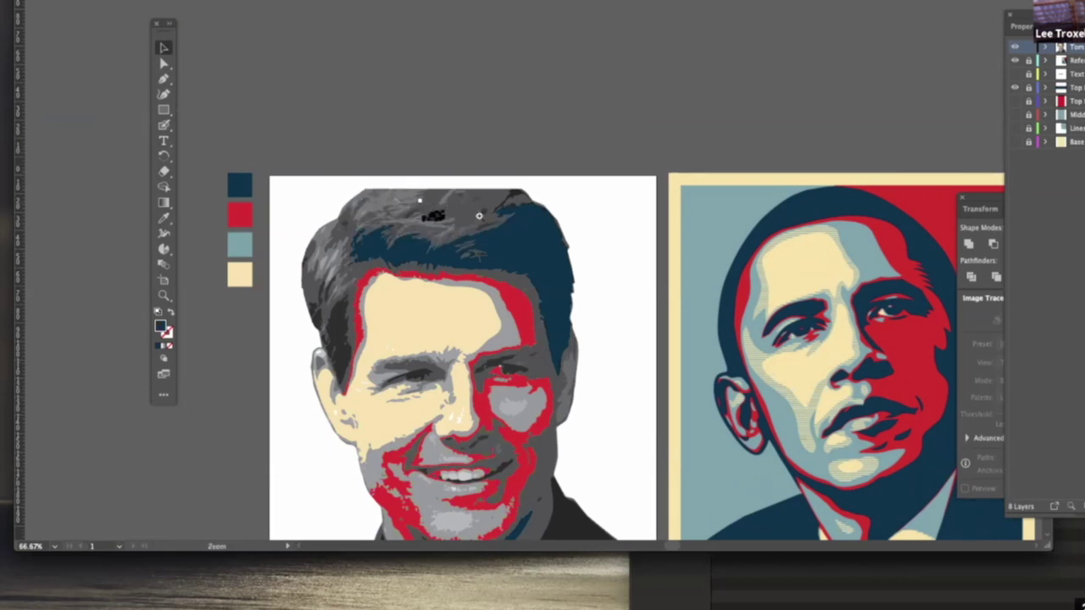
pyautogui.scroll(5, 413, 208)
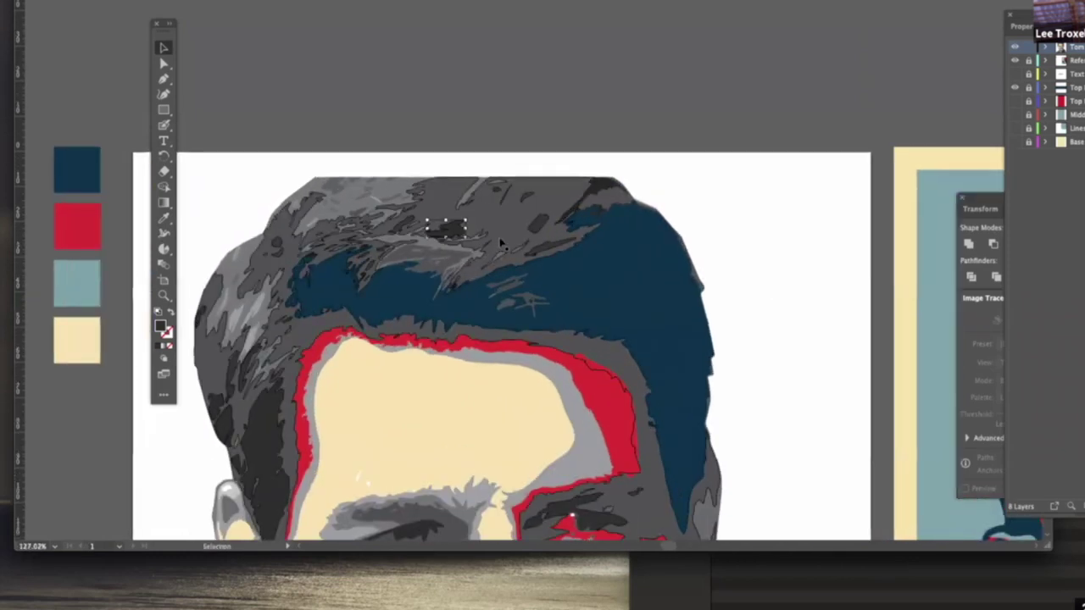
pyautogui.click(395, 188)
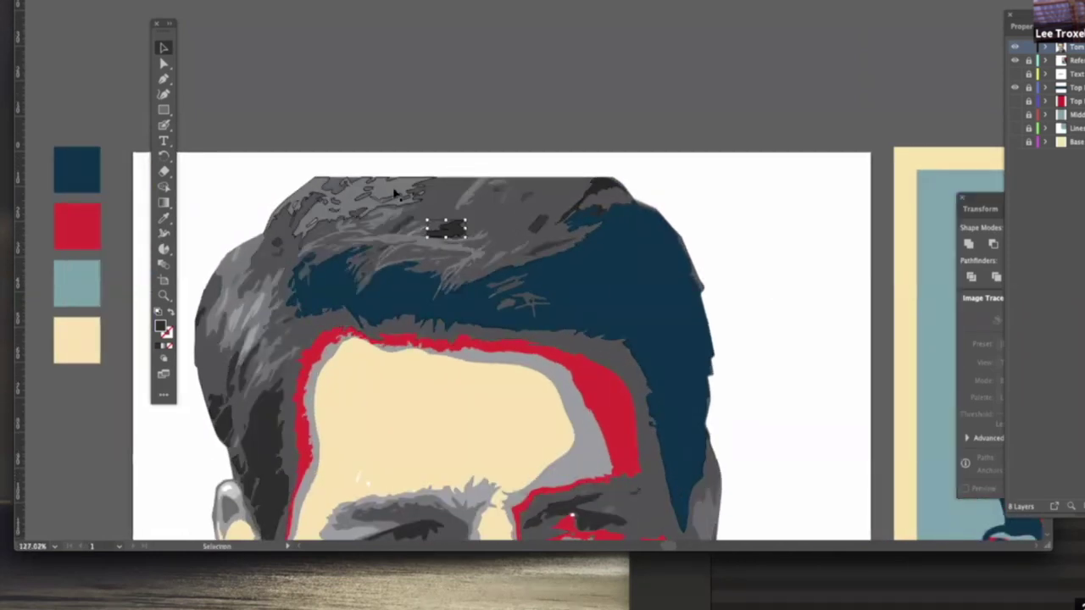
pyautogui.click(163, 218)
pyautogui.click(84, 277)
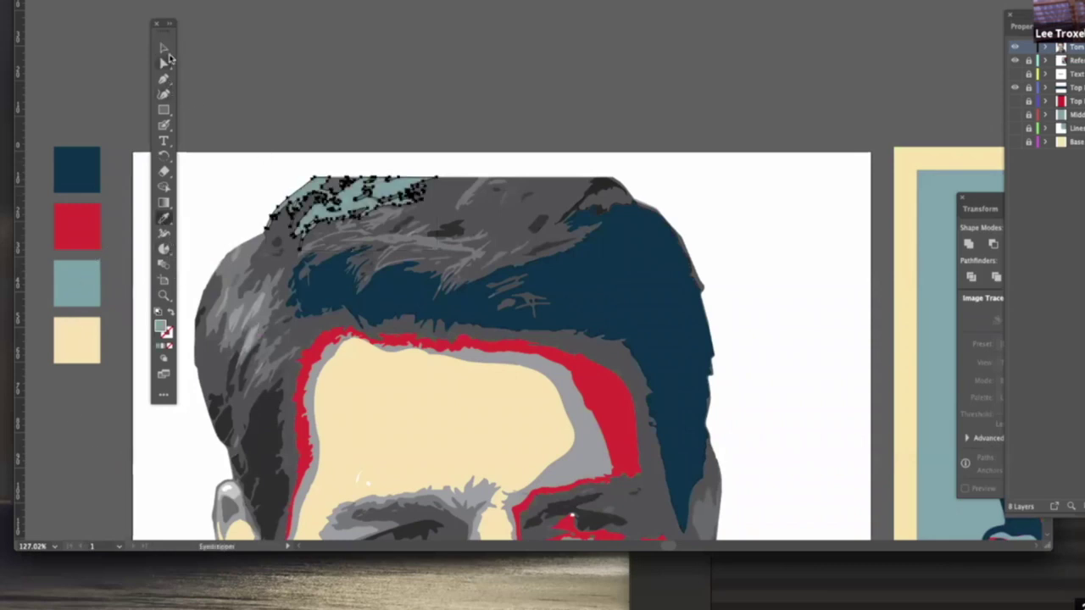
# Step: Recolour the large dark grey hair and face shape with the navy swatch
pyautogui.click(163, 48)
pyautogui.click(520, 222)
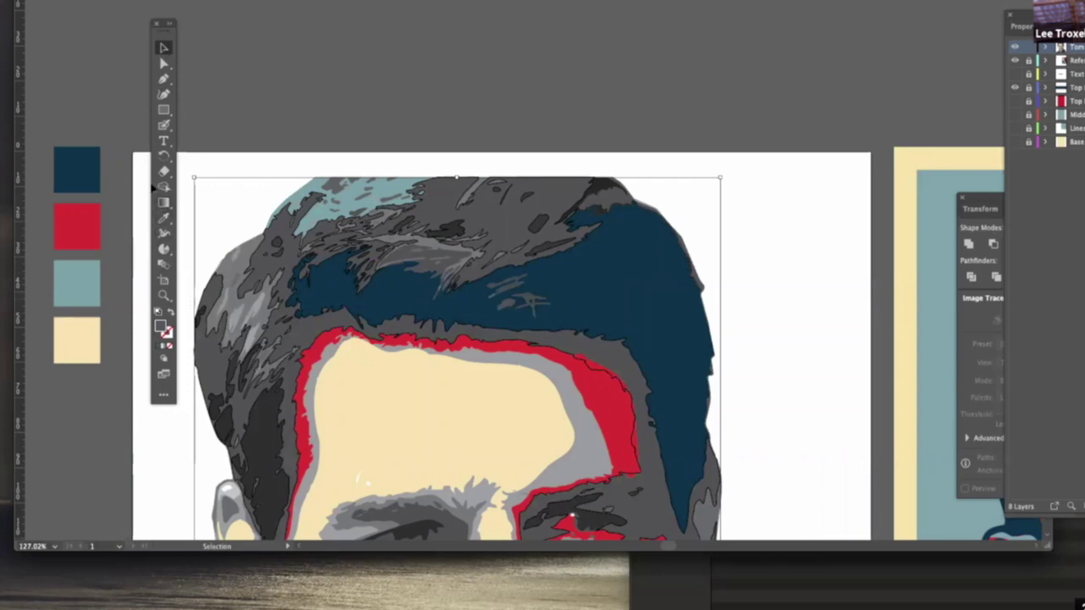
pyautogui.hotkey('ctrl', '[')
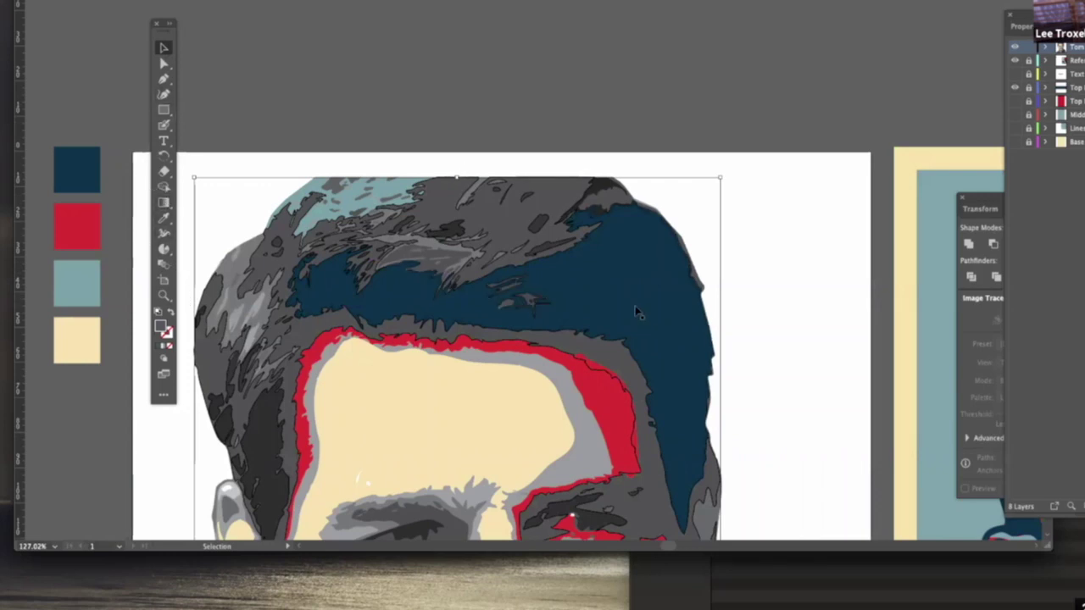
pyautogui.hotkey('ctrl', 'z')
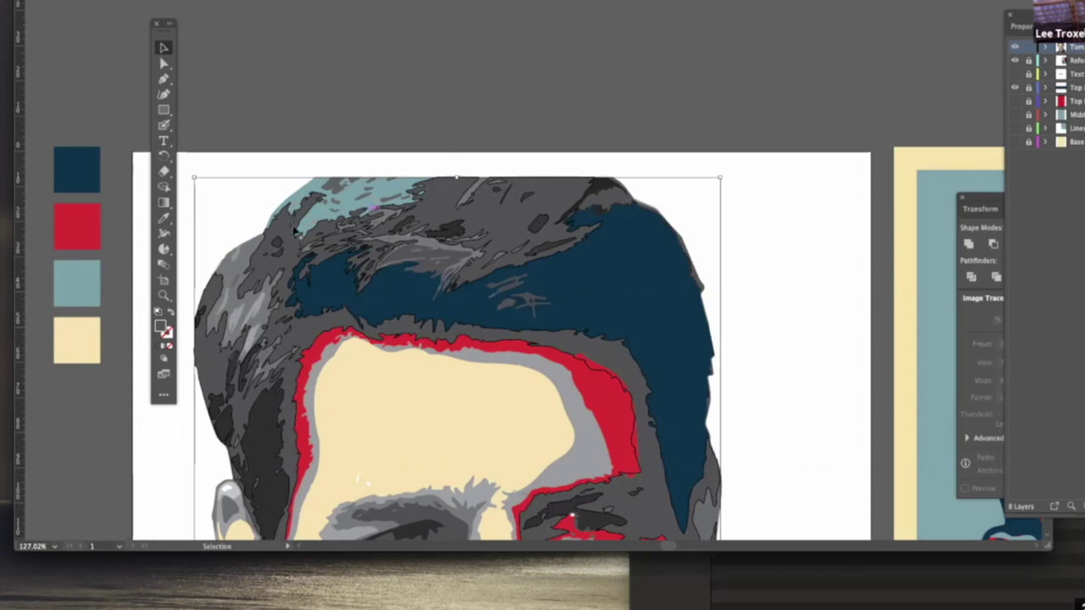
pyautogui.click(161, 215)
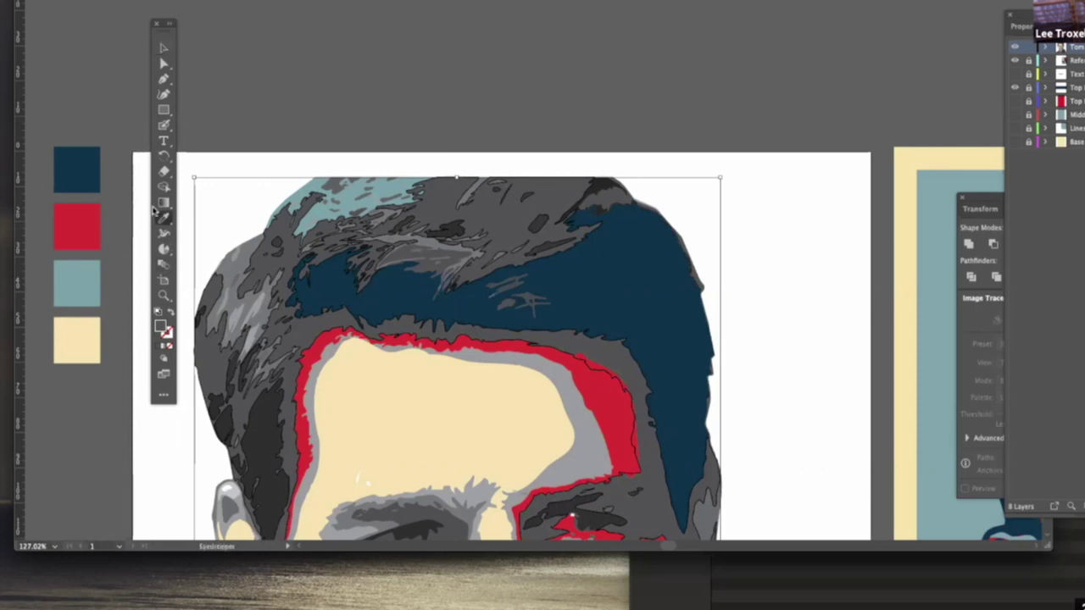
pyautogui.click(83, 163)
pyautogui.click(165, 49)
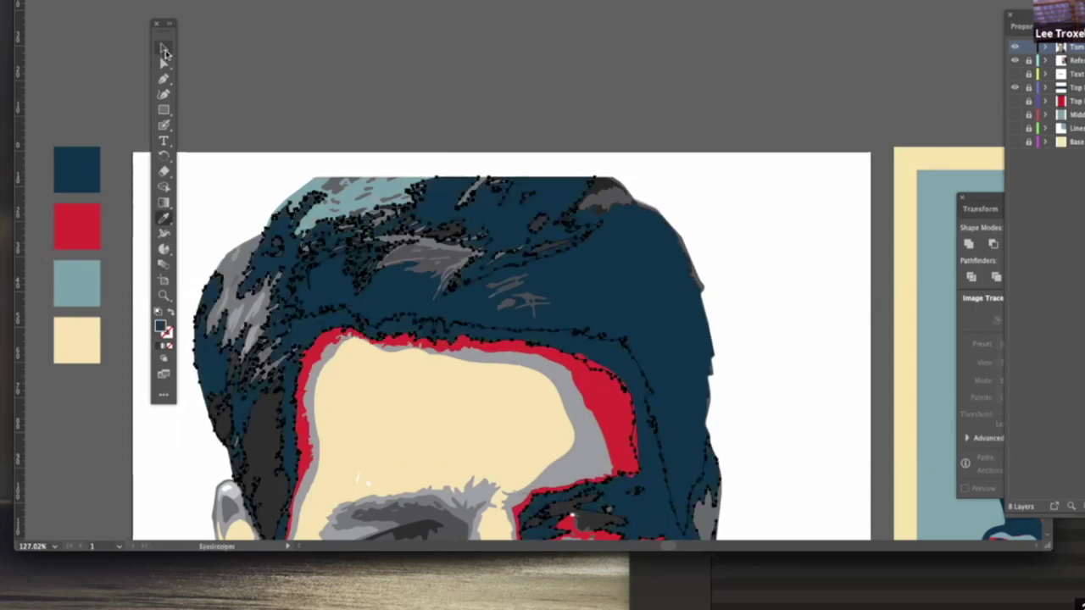
pyautogui.click(593, 63)
# Step: Delete the small grey streaks and the star-shaped mark in the navy hair above the forehead
pyautogui.press('alt+super+space')
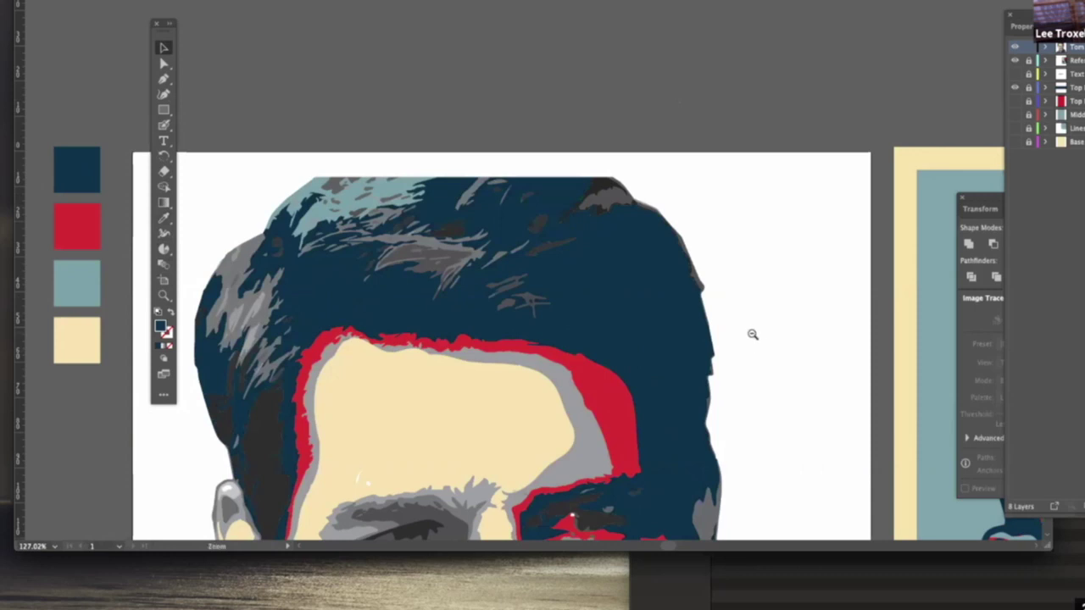
pyautogui.click(753, 334)
pyautogui.moveTo(504, 274); pyautogui.dragTo(642, 322)
pyautogui.click(531, 294)
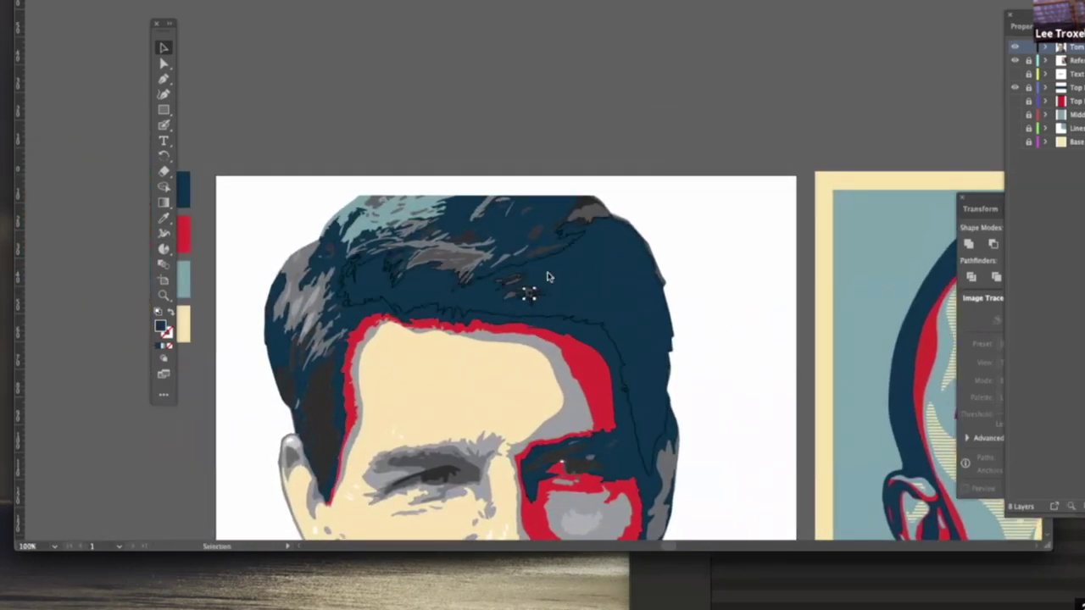
pyautogui.click(523, 281)
pyautogui.press('Delete')
pyautogui.click(514, 294)
pyautogui.press('Delete')
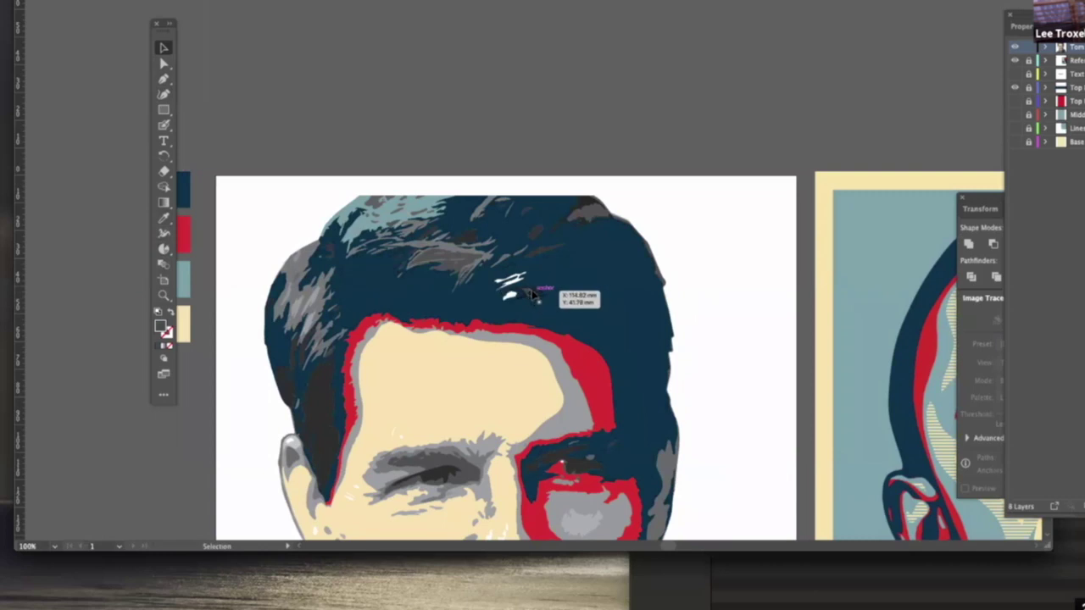
pyautogui.click(524, 294)
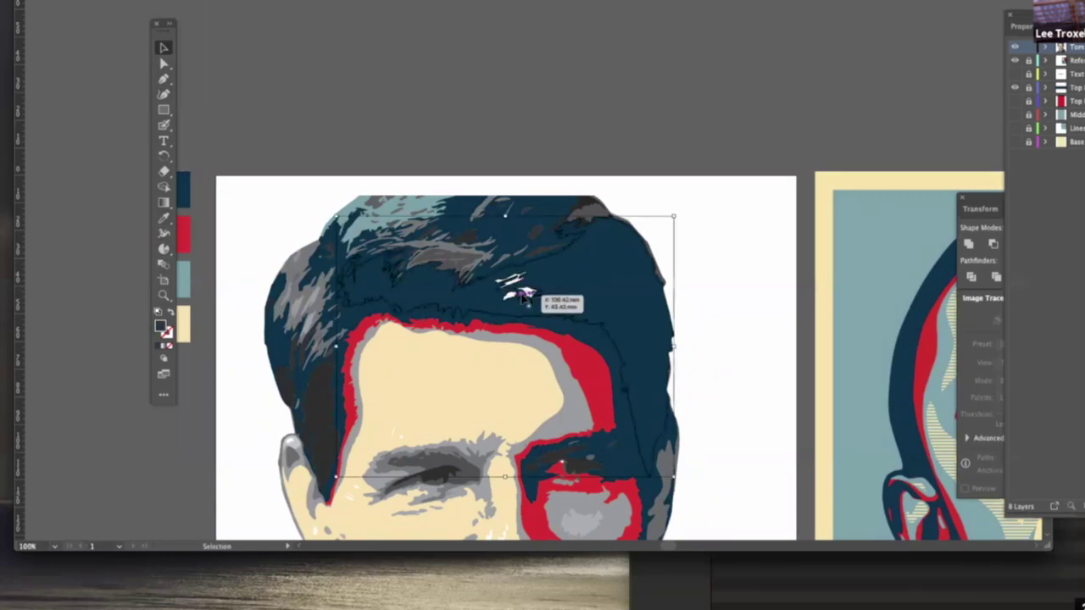
# Step: Try to cover the white gaps in the navy hair by painting over them with the Blob Brush
pyautogui.press('super+space')
pyautogui.moveTo(498, 267); pyautogui.dragTo(755, 411)
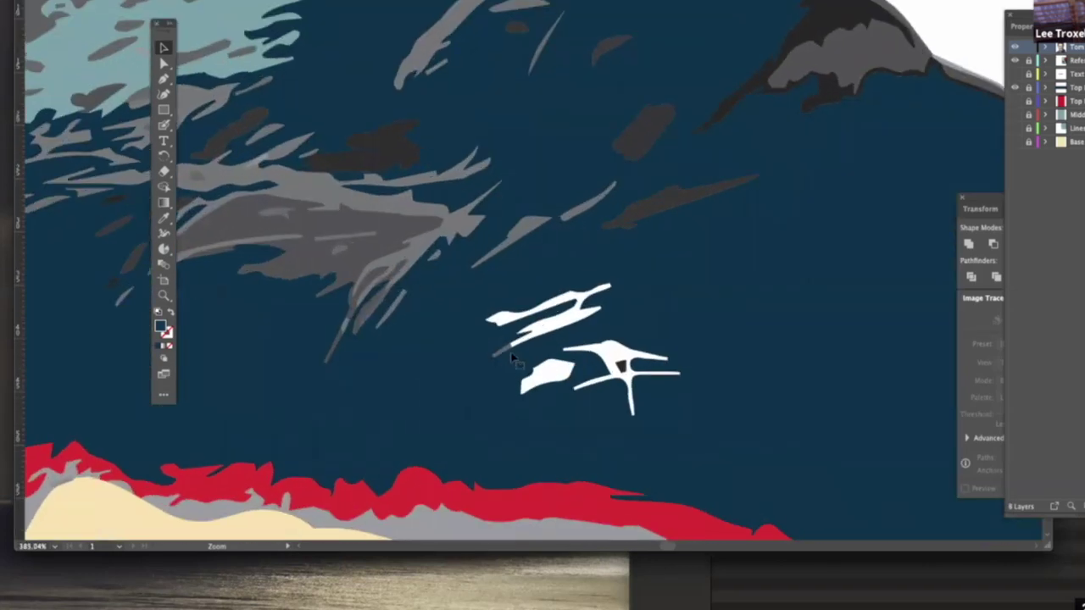
pyautogui.moveTo(513, 358); pyautogui.dragTo(514, 359)
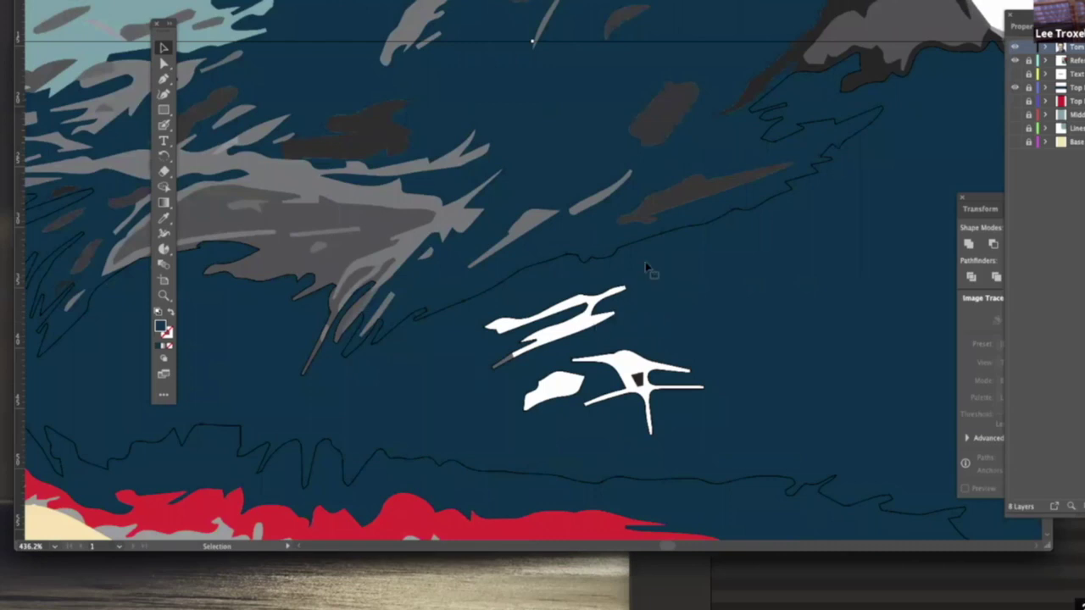
pyautogui.click(164, 124)
pyautogui.moveTo(615, 325)
pyautogui.mouseDown()
pyautogui.moveTo(486, 340)
pyautogui.moveTo(613, 384)
pyautogui.mouseUp()
pyautogui.hotkey('ctrl', 'z')
pyautogui.hotkey('ctrl', 'z')
pyautogui.hotkey('ctrl', 'z')
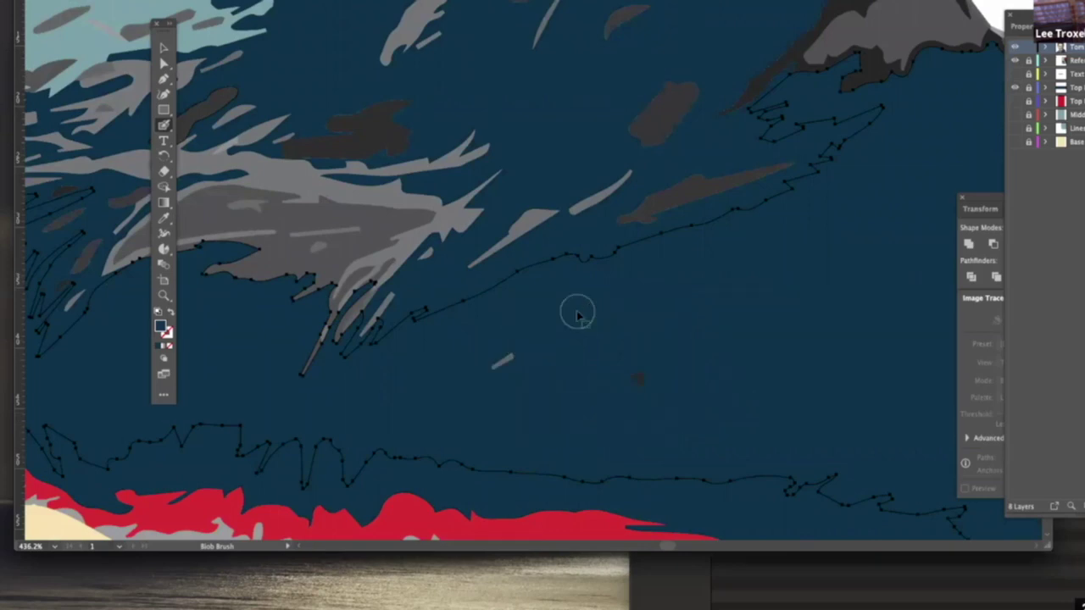
# Step: Undo the Blob Brush strokes over the white hair gaps and switch to the Direct Selection tool
pyautogui.hotkey('ctrl', 'shift', 'z')
pyautogui.hotkey('ctrl', 'shift', 'z')
pyautogui.hotkey('ctrl', 'shift', 'z')
pyautogui.hotkey('ctrl', 'shift', 'z')
pyautogui.hotkey('ctrl', 'shift', 'z')
pyautogui.hotkey('ctrl', 'shift', 'z')
pyautogui.hotkey('ctrl', 'shift', 'z')
pyautogui.press('a')
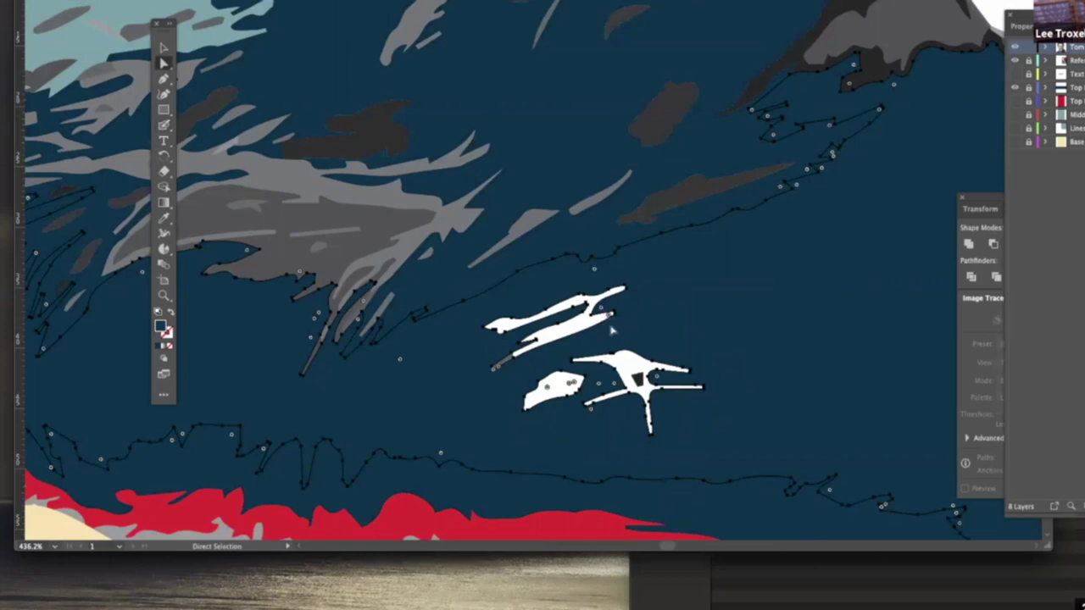
# Step: Delete the white shapes and the leftover grey sliver in the navy hair above the forehead
pyautogui.click(610, 217)
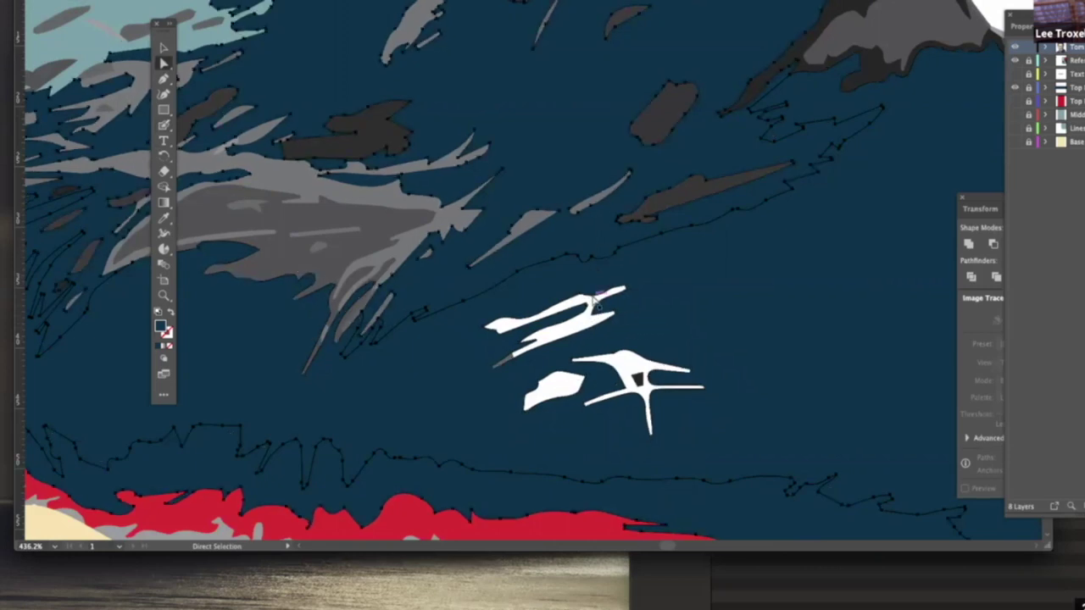
pyautogui.click(598, 296)
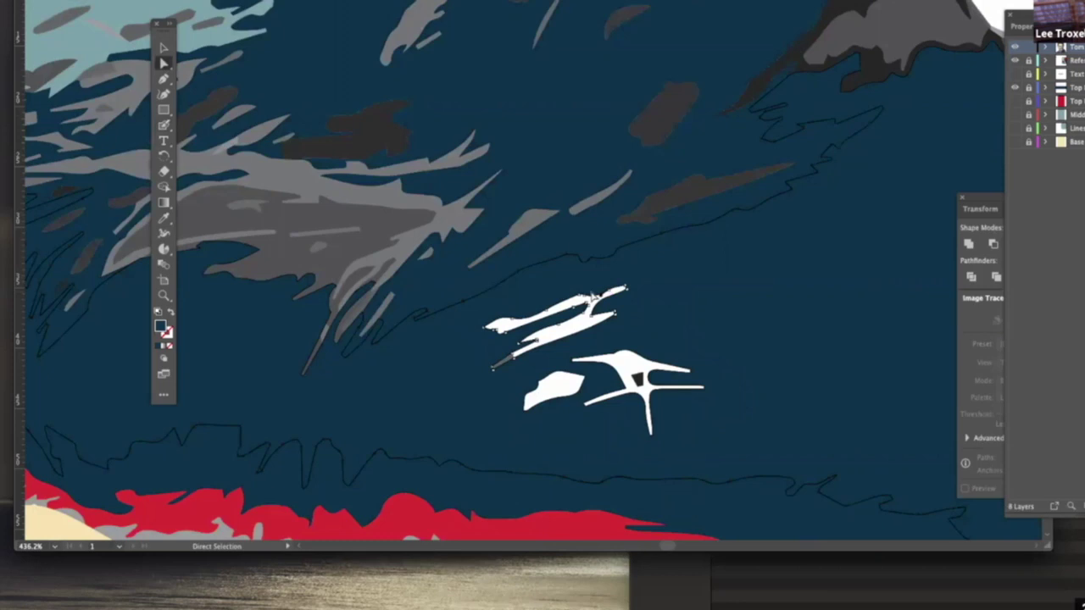
pyautogui.press('Delete')
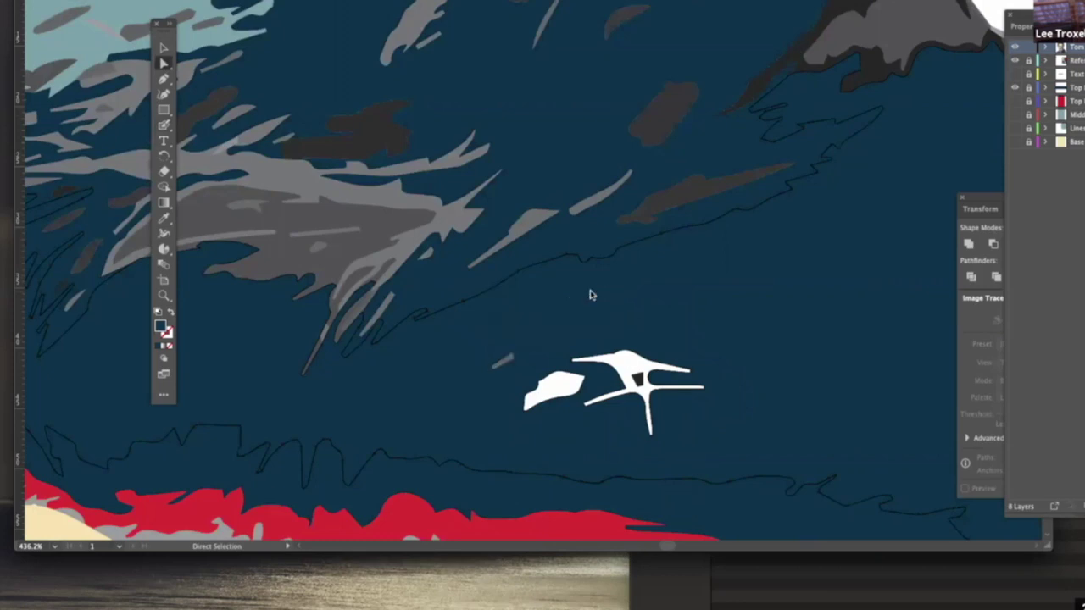
pyautogui.click(644, 377)
pyautogui.press('Delete')
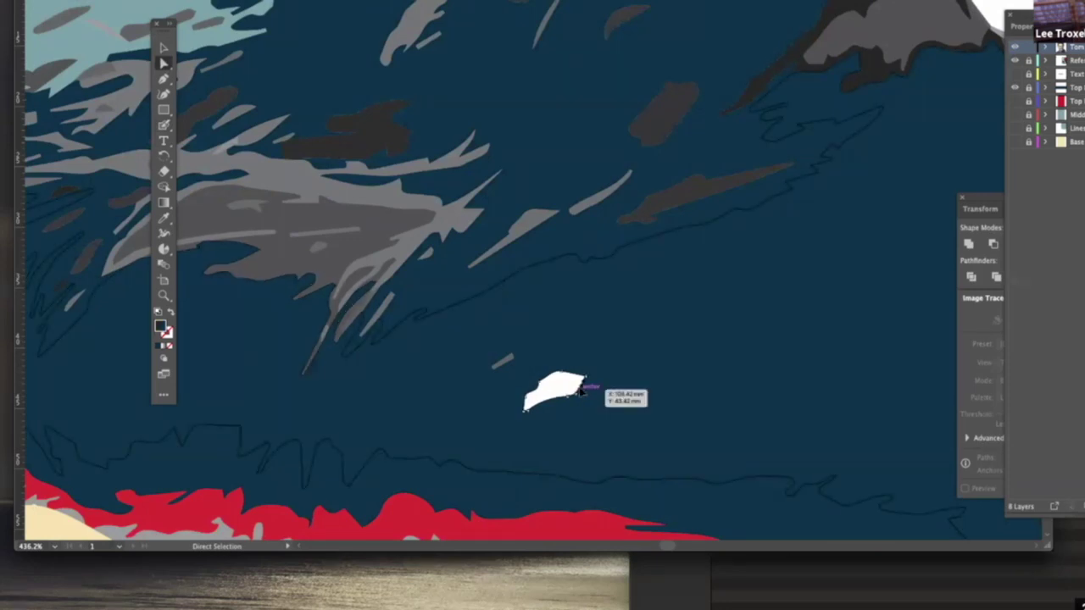
pyautogui.press('Delete')
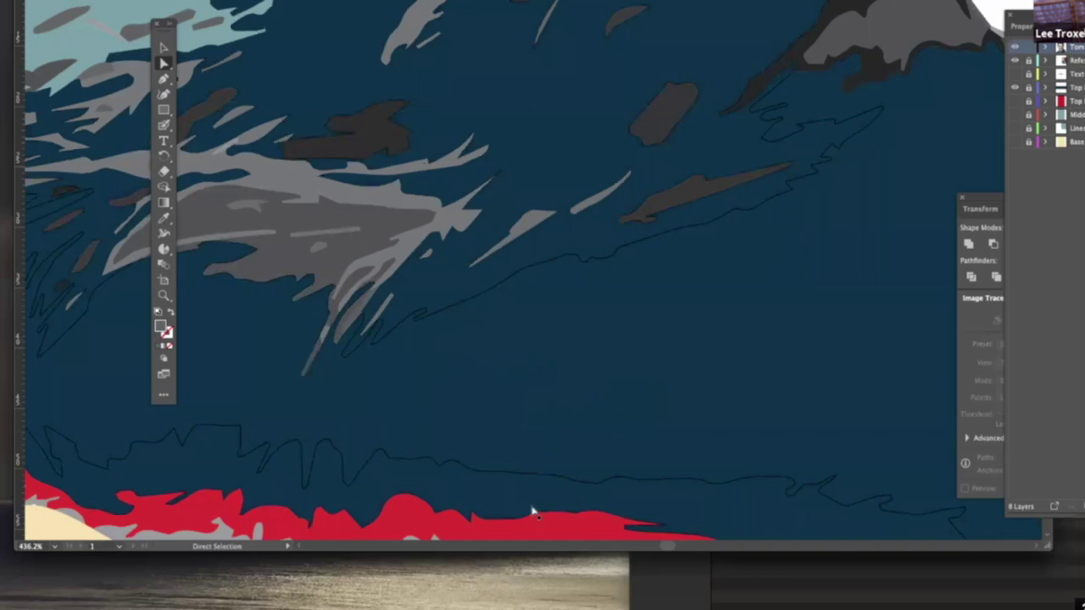
# Step: Erase the light grey face shape across the cheek below the cream area and beside the nose
pyautogui.press('super+space')
pyautogui.moveTo(656, 323); pyautogui.dragTo(529, 459)
pyautogui.moveTo(662, 379); pyautogui.dragTo(587, 467)
pyautogui.moveTo(669, 457); pyautogui.dragTo(591, 253)
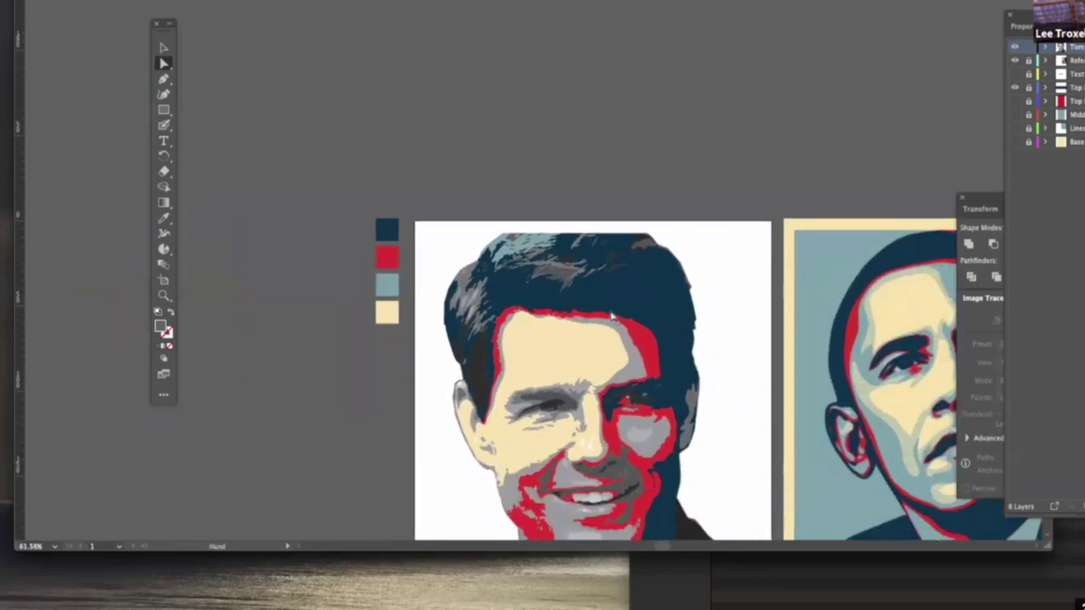
pyautogui.moveTo(613, 317); pyautogui.dragTo(569, 191)
pyautogui.click(591, 238)
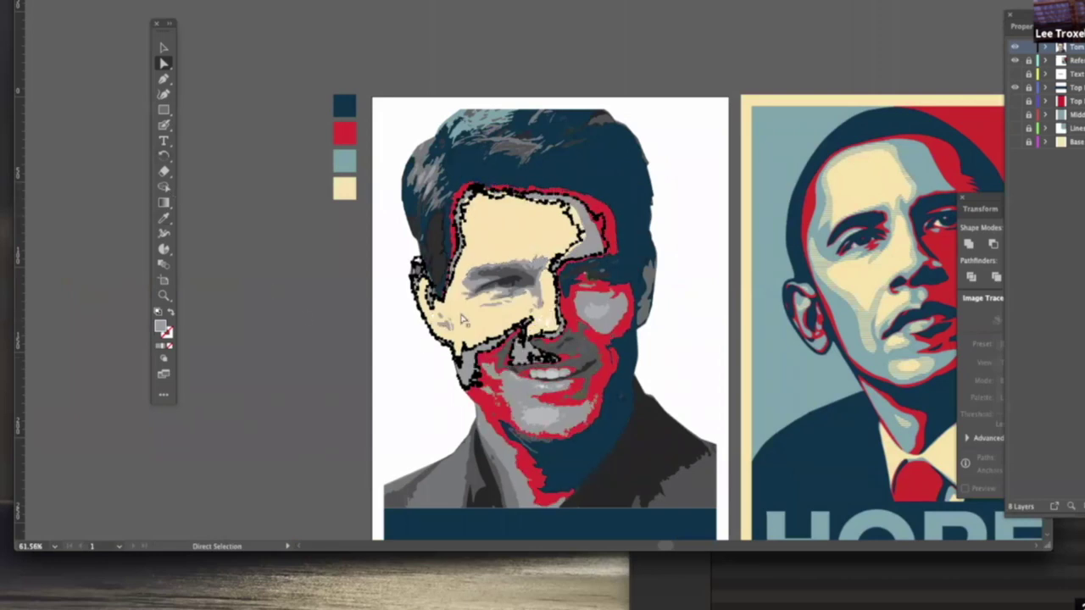
pyautogui.click(167, 172)
pyautogui.moveTo(526, 318)
pyautogui.mouseDown()
pyautogui.moveTo(476, 360)
pyautogui.moveTo(459, 348)
pyautogui.moveTo(457, 366)
pyautogui.moveTo(473, 375)
pyautogui.moveTo(504, 343)
pyautogui.moveTo(493, 362)
pyautogui.moveTo(518, 318)
pyautogui.moveTo(543, 349)
pyautogui.mouseUp()
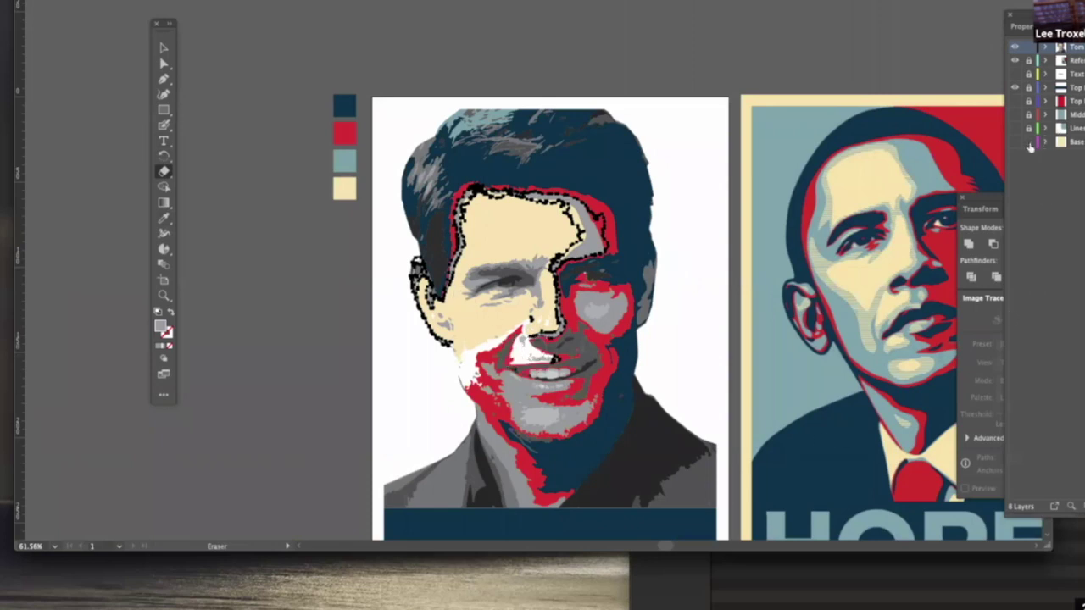
# Step: Turn on the visibility of the Lines Texture and Base Yellow layers behind the portrait
pyautogui.click(1016, 143)
pyautogui.click(1016, 142)
pyautogui.click(163, 48)
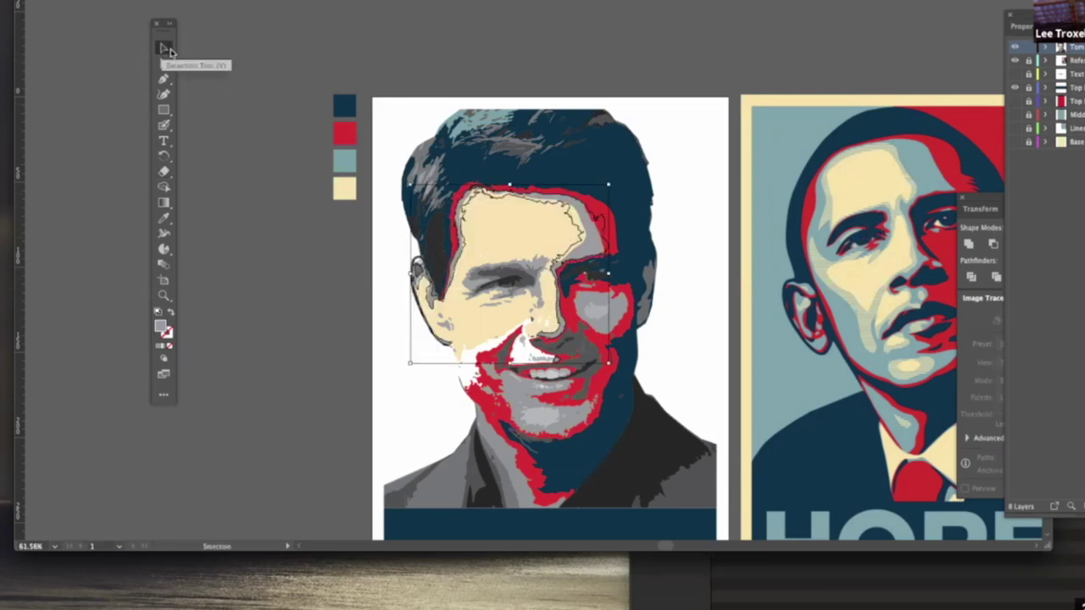
pyautogui.click(1016, 129)
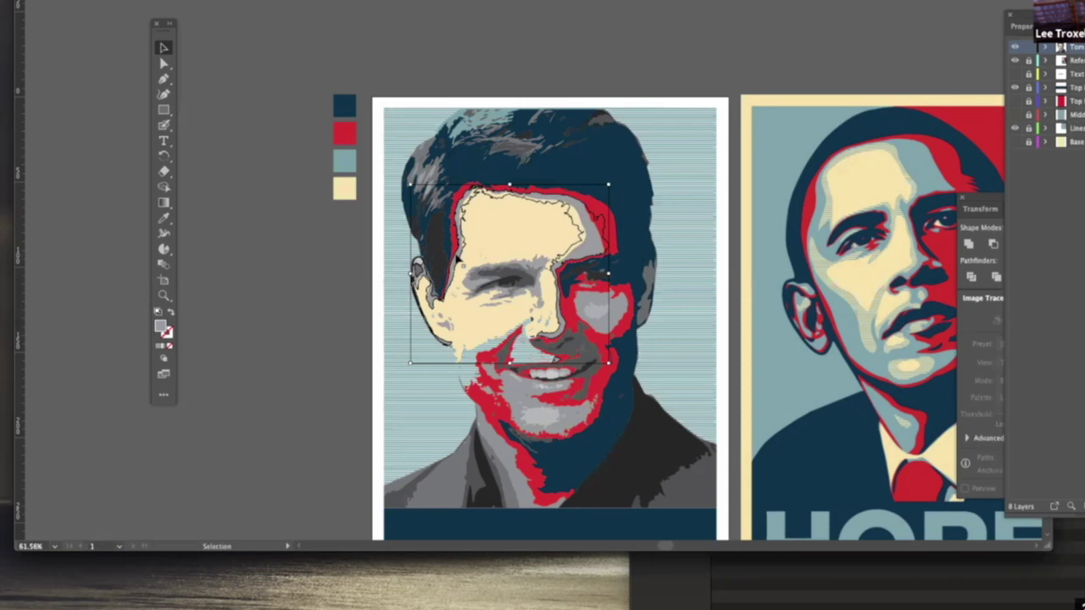
pyautogui.moveTo(459, 259); pyautogui.dragTo(1023, 128)
pyautogui.click(1017, 128)
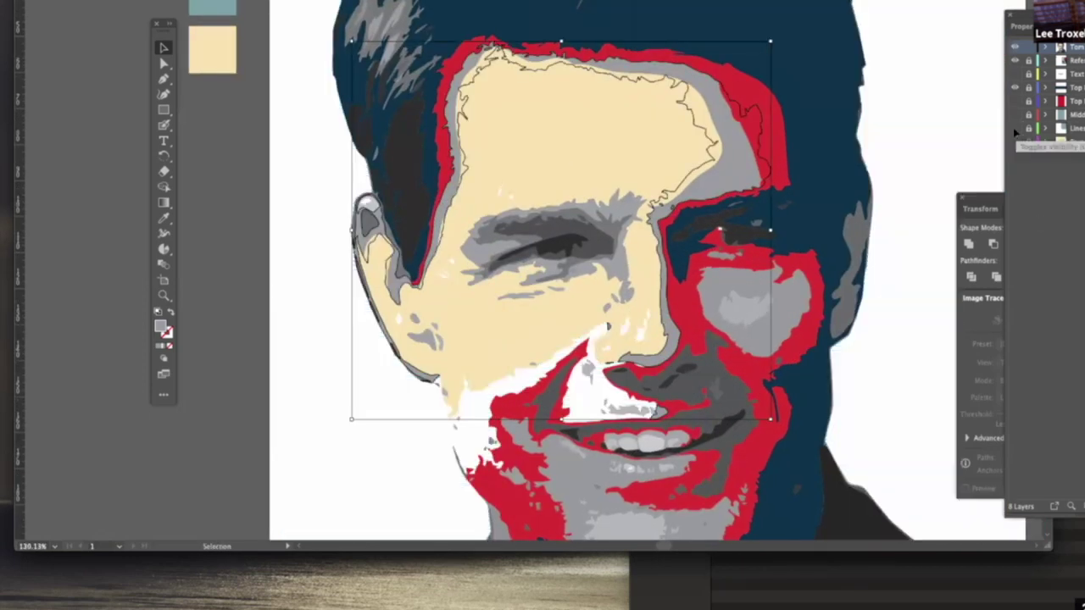
pyautogui.click(540, 379)
pyautogui.moveTo(530, 381); pyautogui.dragTo(525, 384)
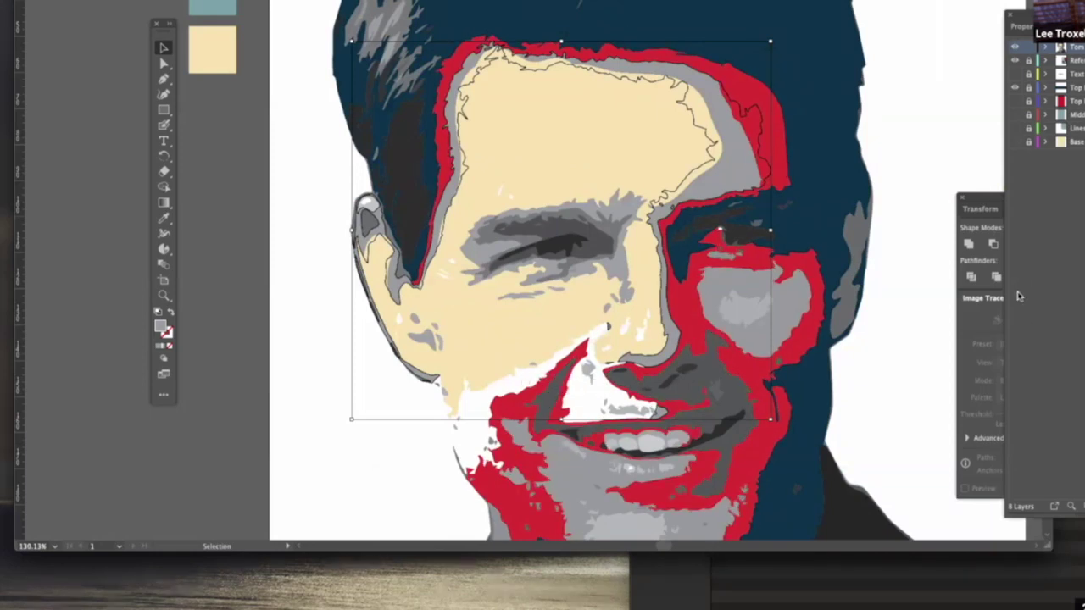
pyautogui.click(1014, 128)
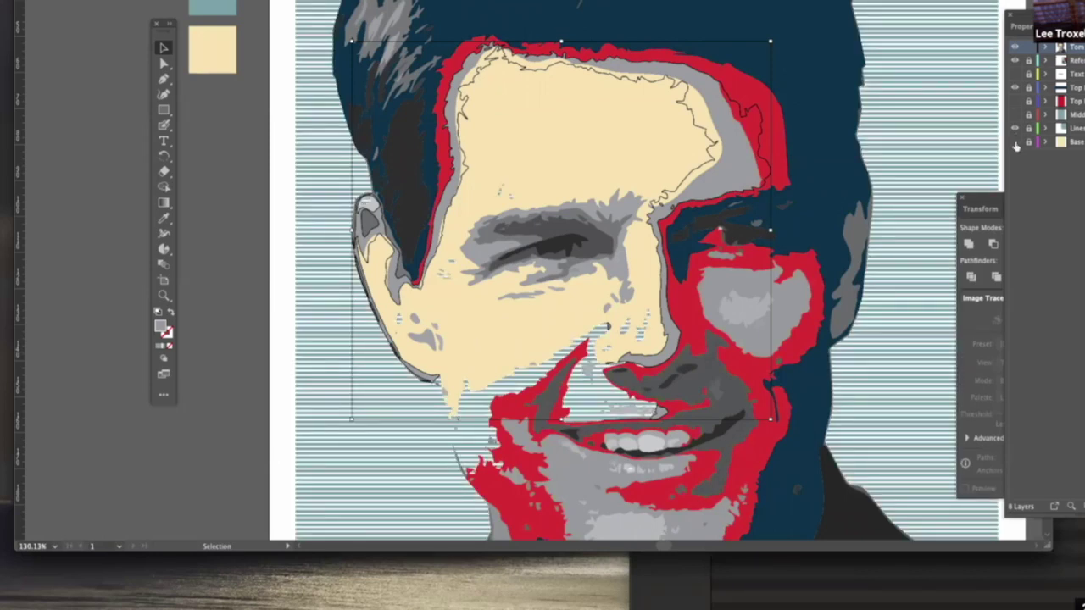
pyautogui.click(1016, 142)
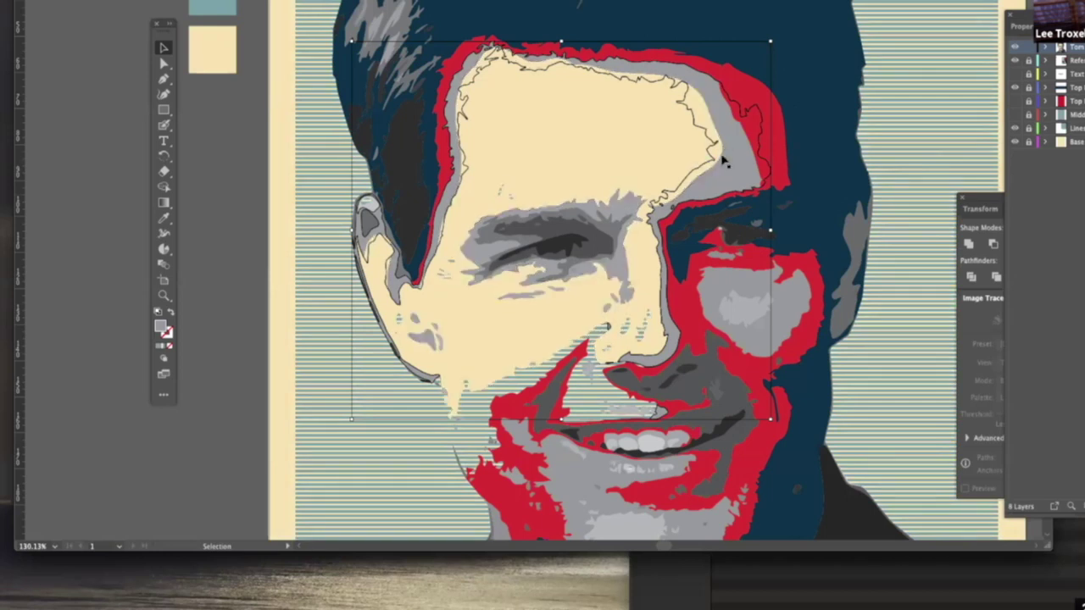
# Step: Compare the portrait's forehead shading with the striped transitions on the face in the reference poster
pyautogui.moveTo(758, 189); pyautogui.dragTo(457, 205)
pyautogui.hscroll(10, 458, 205)
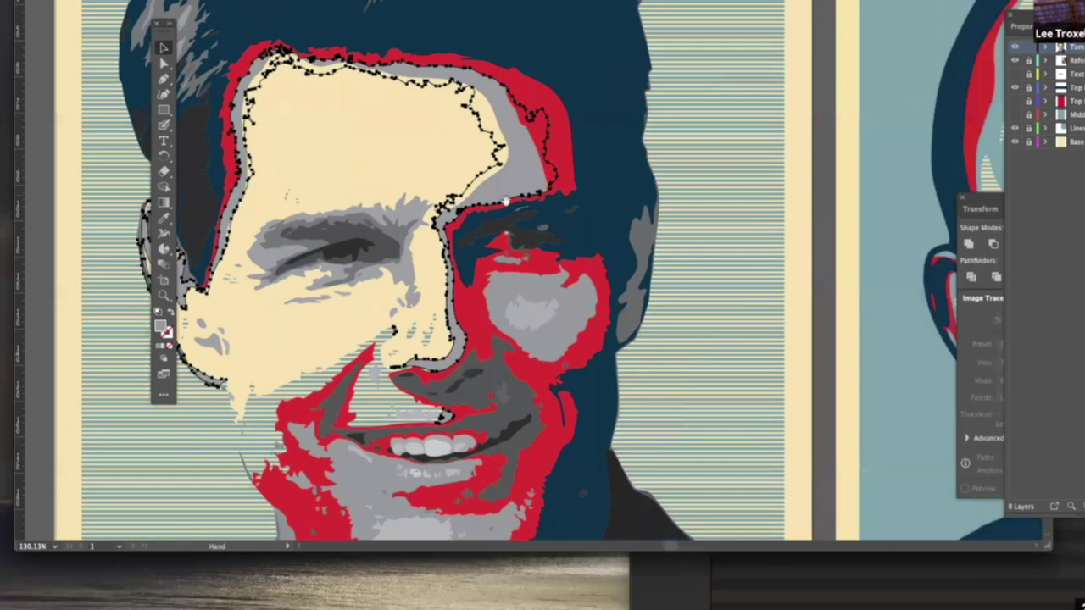
pyautogui.press('v')
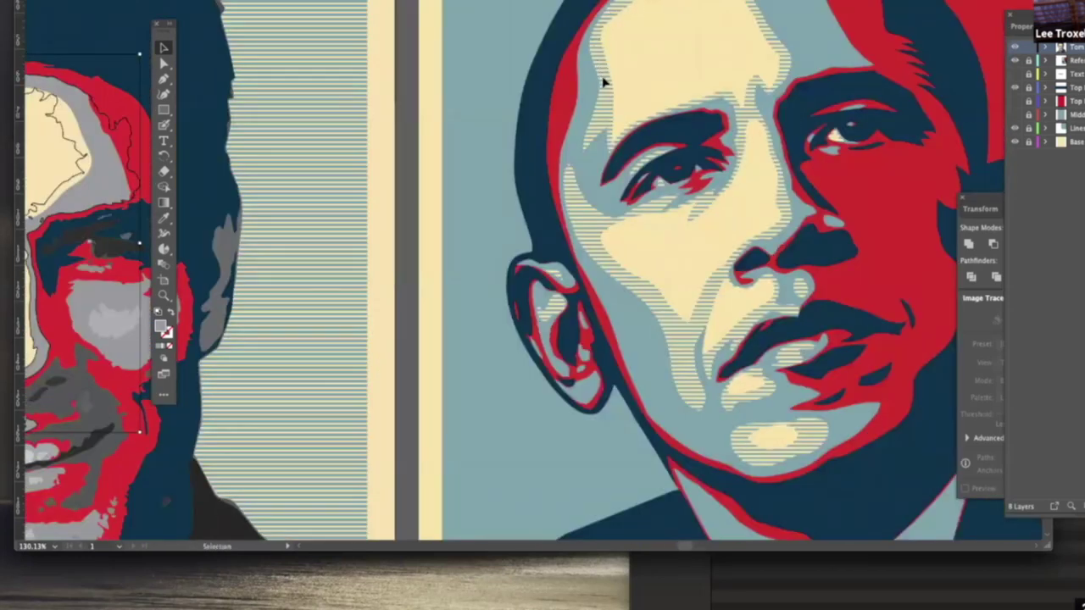
pyautogui.moveTo(577, 128); pyautogui.dragTo(808, 130)
pyautogui.press('v')
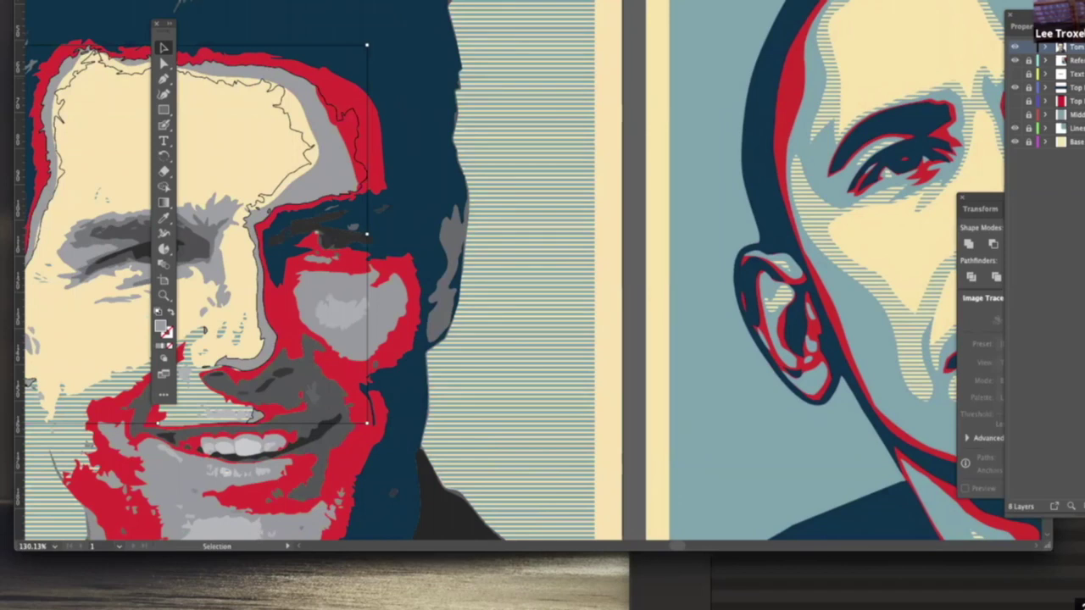
pyautogui.press('space')
pyautogui.moveTo(444, 140); pyautogui.dragTo(727, 122)
pyautogui.press('v')
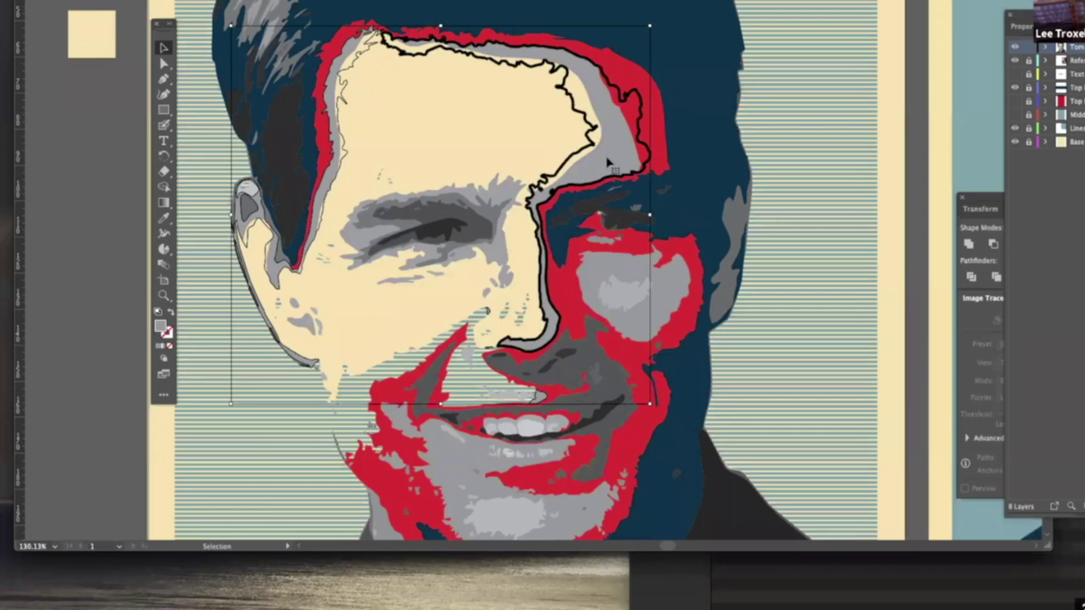
pyautogui.hscroll(2, 763, 119)
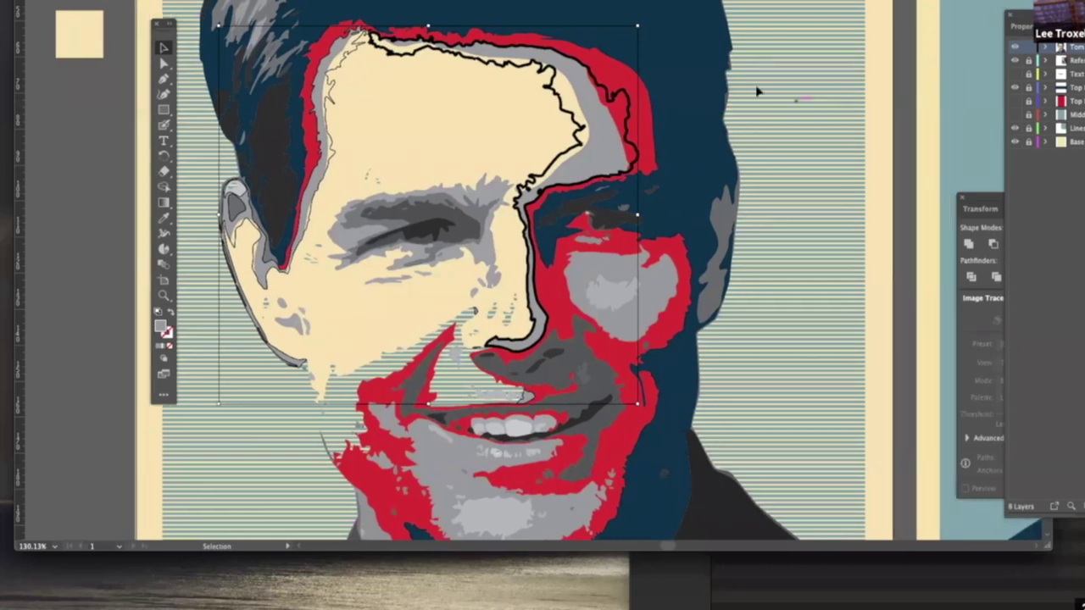
pyautogui.click(904, 85)
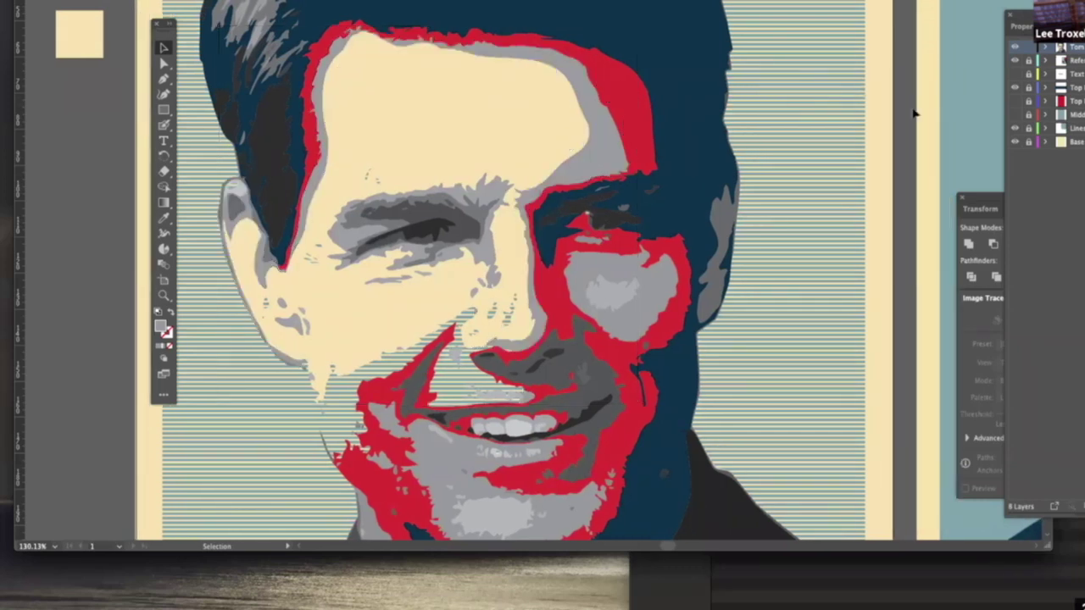
# Step: Erase the inner edge of the light grey forehead shape beside the cream area, from the top round to the brow
pyautogui.click(606, 142)
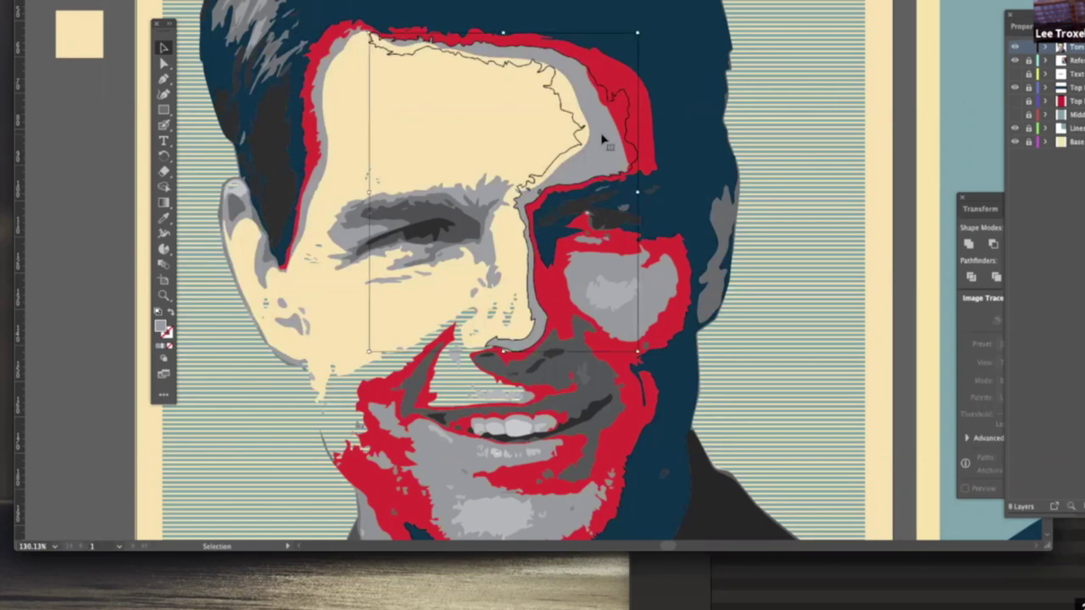
pyautogui.hotkey('shift', 'e')
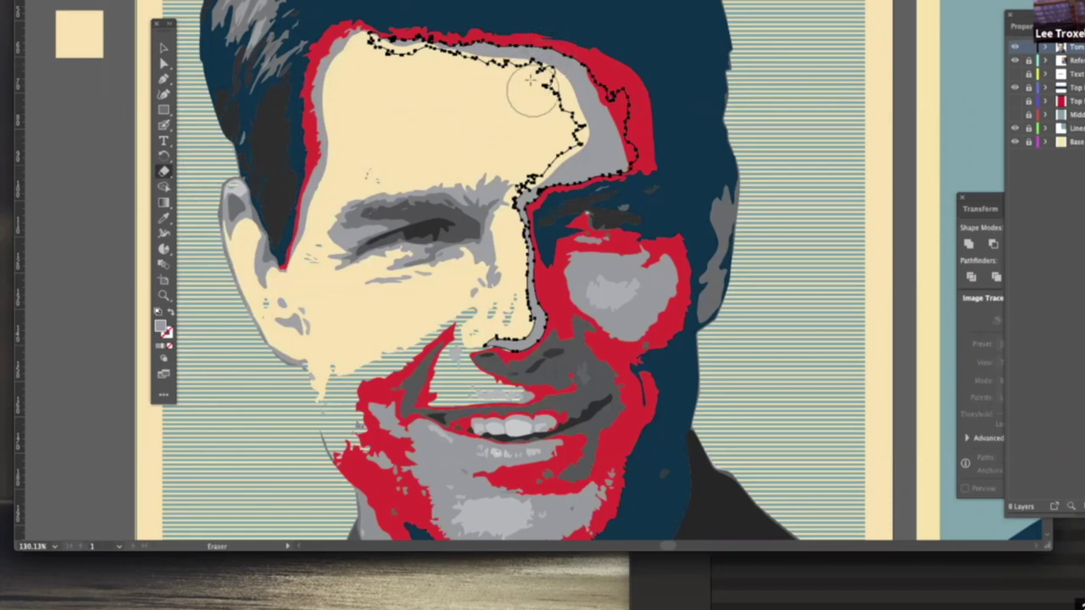
pyautogui.moveTo(474, 77)
pyautogui.mouseDown()
pyautogui.moveTo(538, 80)
pyautogui.moveTo(562, 103)
pyautogui.moveTo(574, 133)
pyautogui.moveTo(520, 154)
pyautogui.mouseUp()
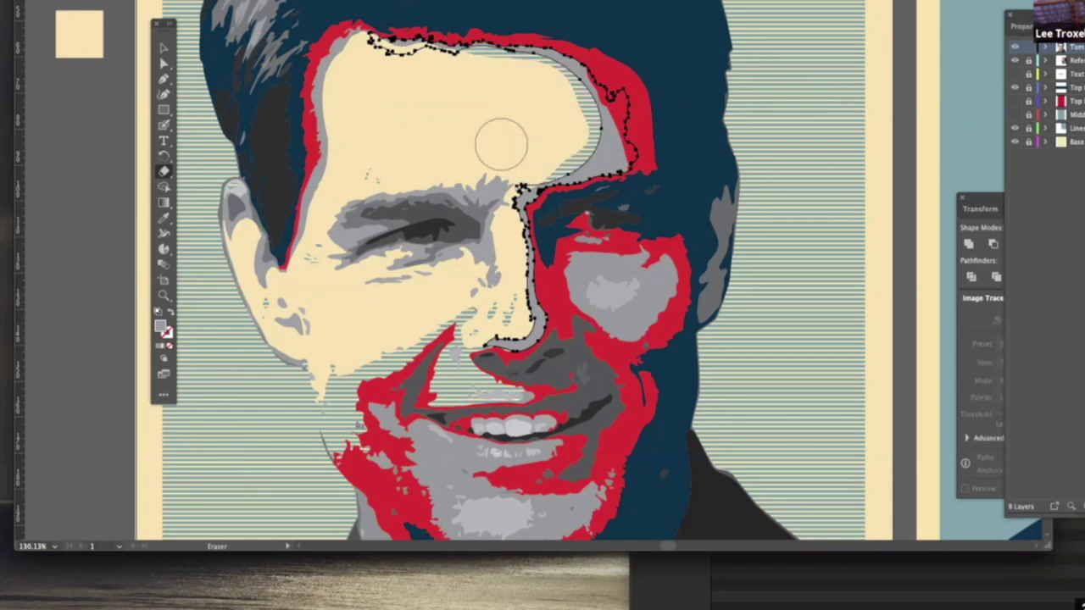
pyautogui.click(164, 48)
pyautogui.click(73, 235)
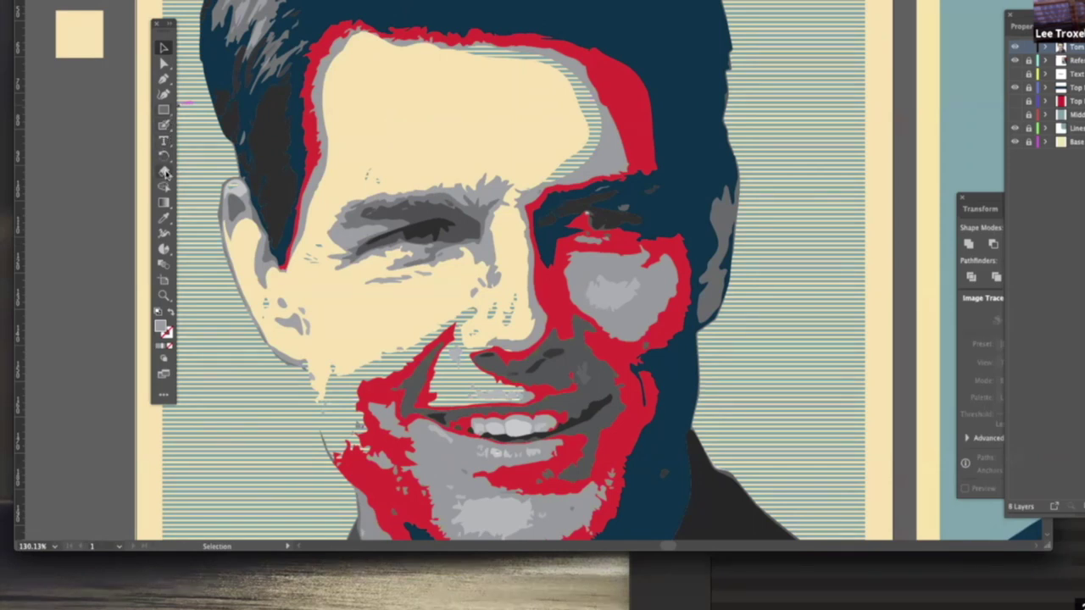
# Step: Erase the inner edge of the light grey shape down the forehead and temple on the ear side
pyautogui.click(593, 155)
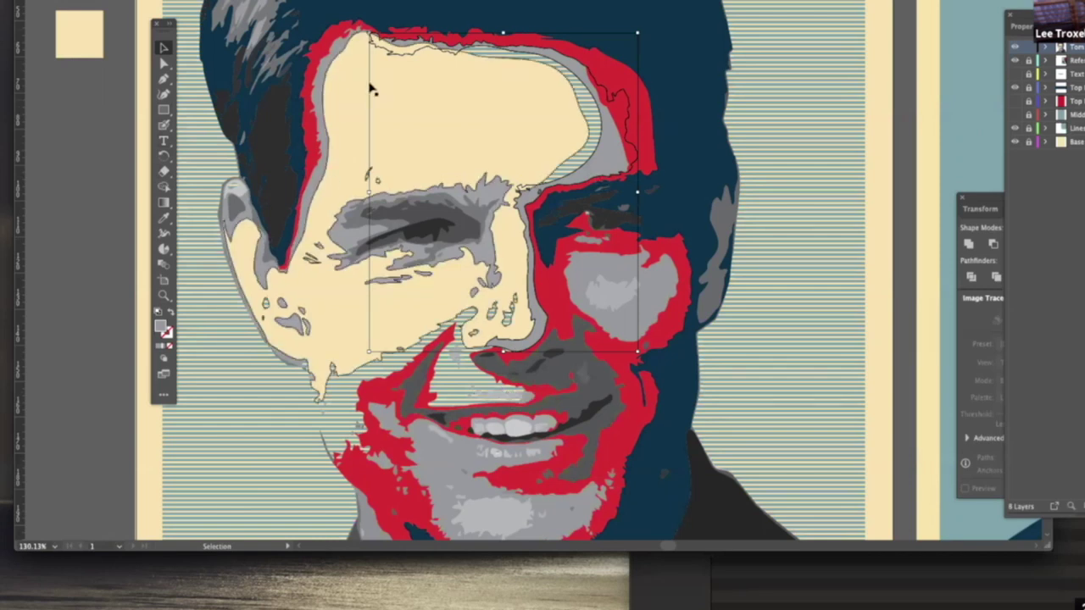
pyautogui.click(335, 56)
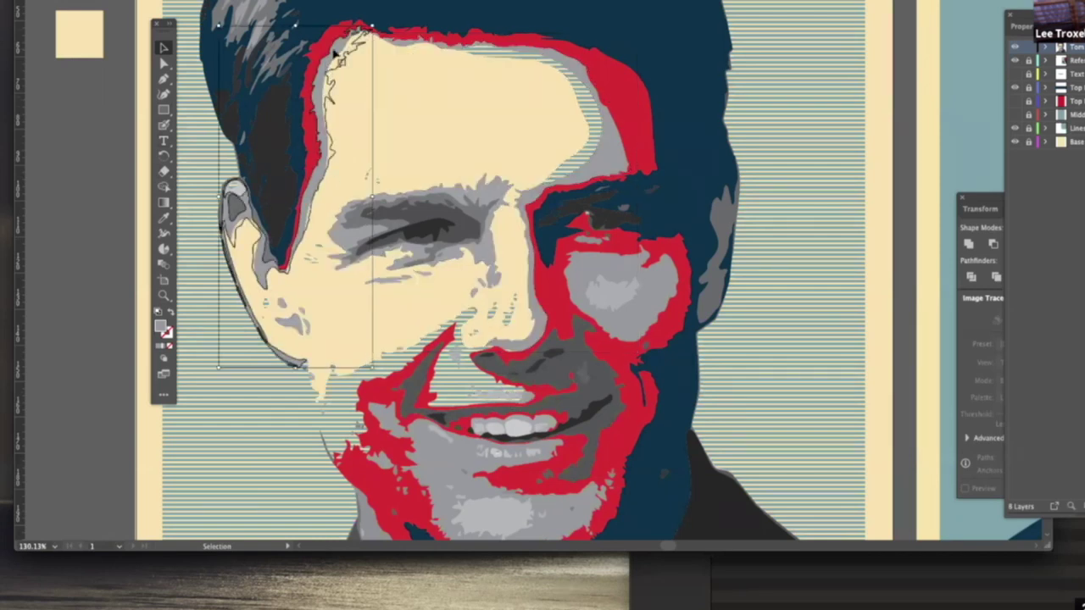
pyautogui.click(164, 172)
pyautogui.moveTo(380, 53)
pyautogui.mouseDown()
pyautogui.moveTo(343, 82)
pyautogui.moveTo(346, 158)
pyautogui.moveTo(322, 263)
pyautogui.mouseUp()
pyautogui.click(163, 49)
pyautogui.click(40, 530)
# Step: Delete the light grey shape on the red-shaded cheek and recolour the small patch inside it with the forehead's cream
pyautogui.click(640, 328)
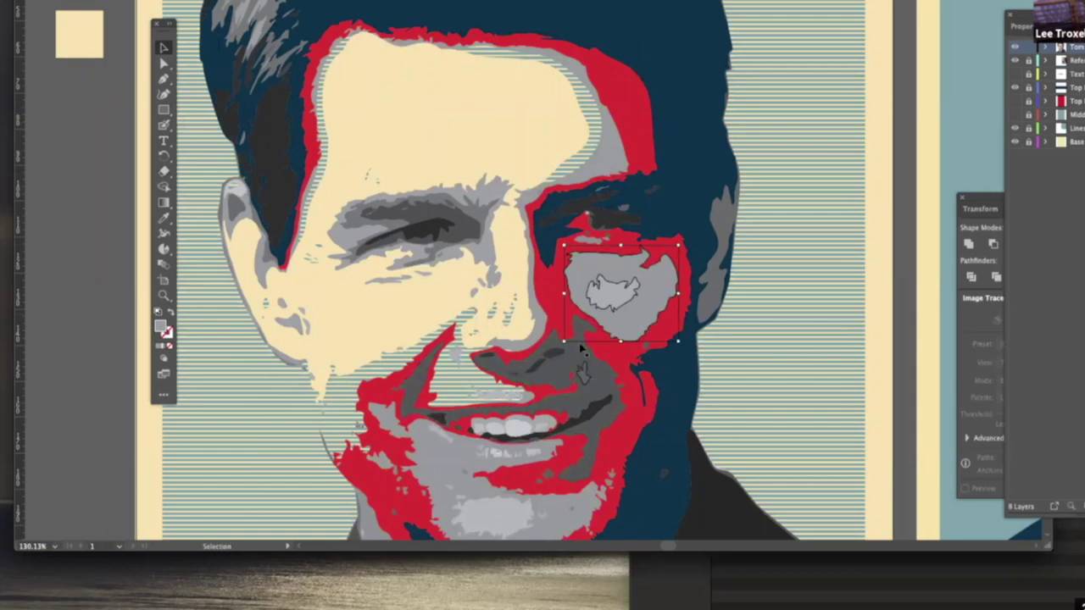
pyautogui.press('Delete')
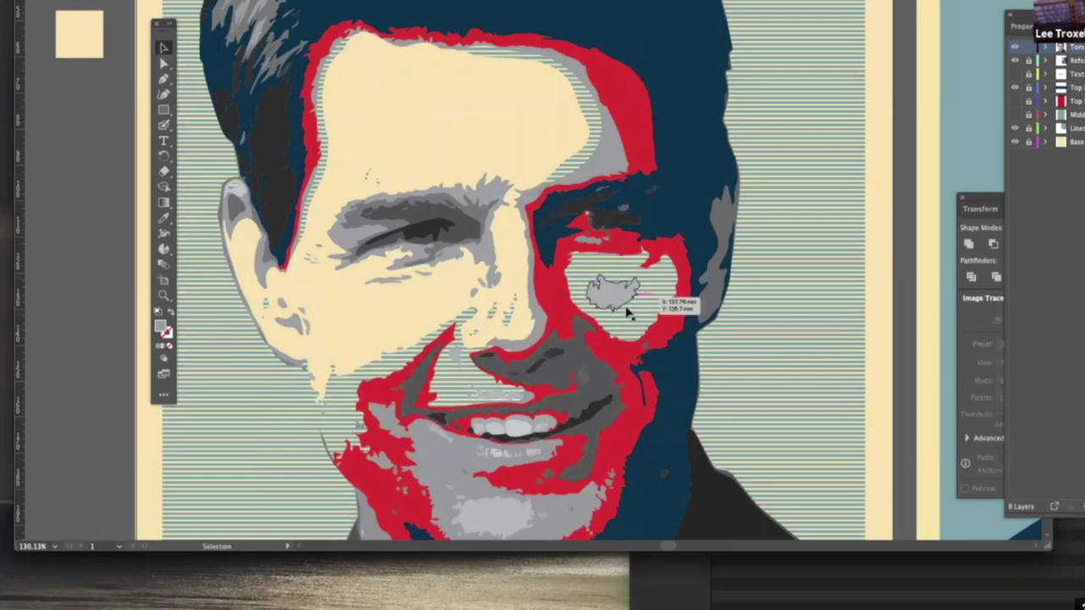
pyautogui.click(613, 297)
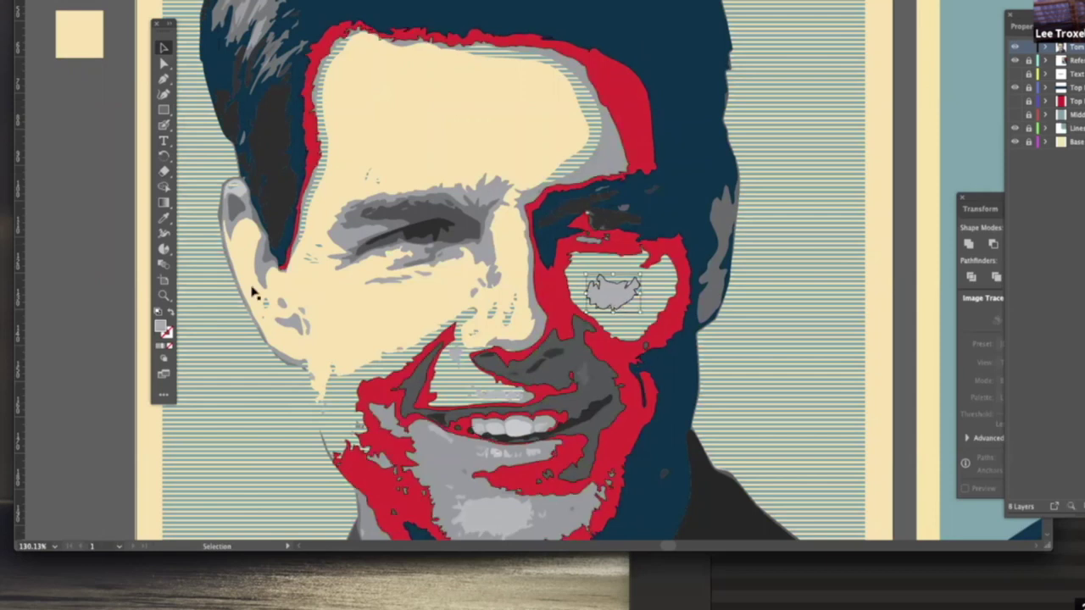
pyautogui.click(165, 218)
pyautogui.click(541, 122)
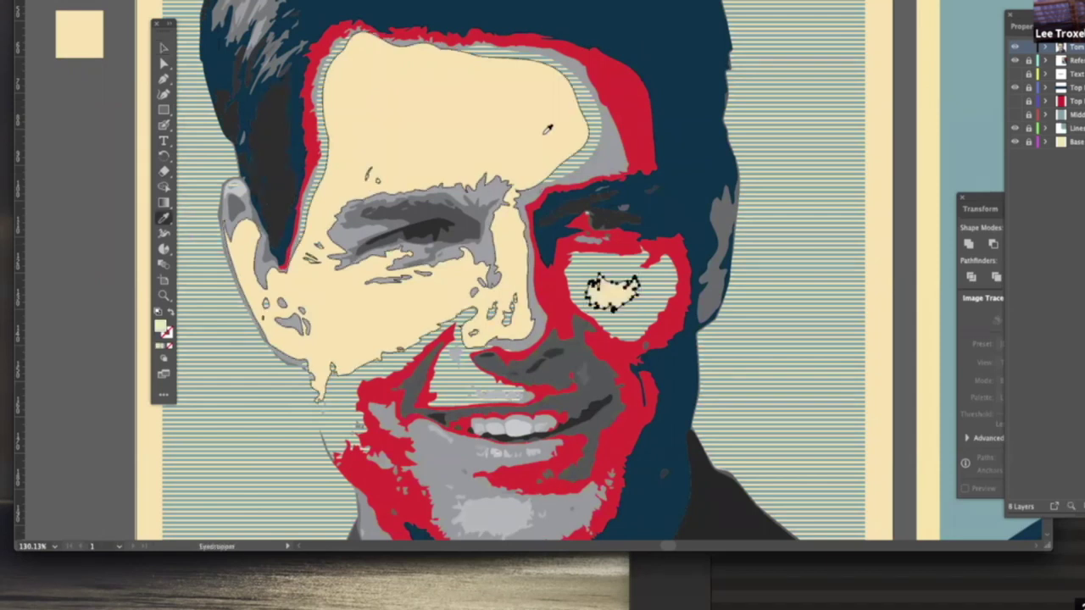
pyautogui.click(163, 48)
pyautogui.click(63, 409)
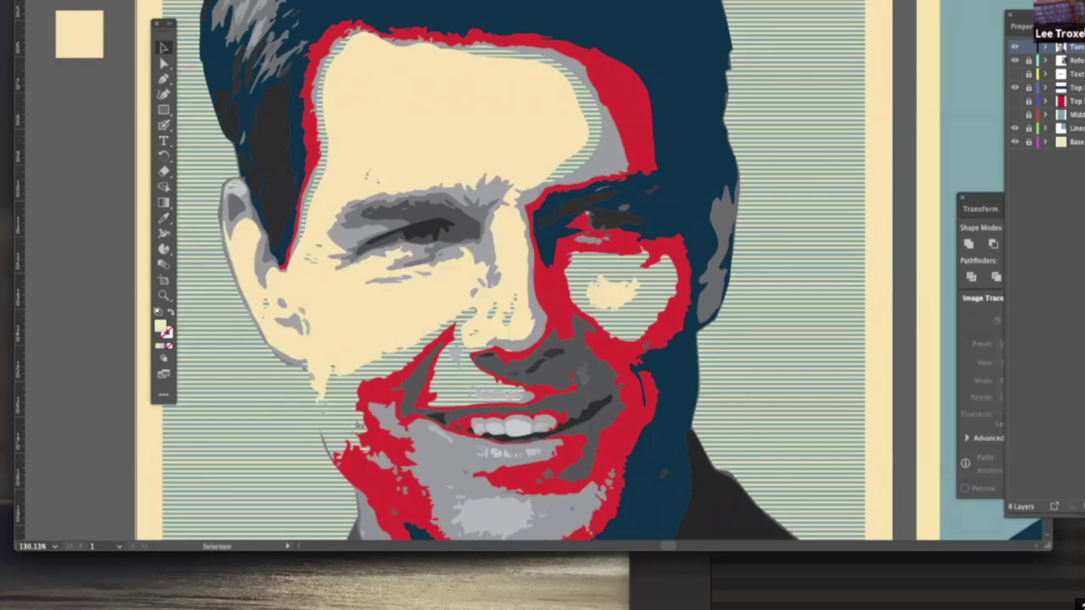
# Step: Turn on the visibility of the Middle Blue layer behind the portrait
pyautogui.press('z')
pyautogui.keyDown('alt'); pyautogui.click(713, 412); pyautogui.keyUp('alt')
pyautogui.keyDown('alt'); pyautogui.click(714, 412); pyautogui.keyUp('alt')
pyautogui.moveTo(826, 194); pyautogui.dragTo(944, 387)
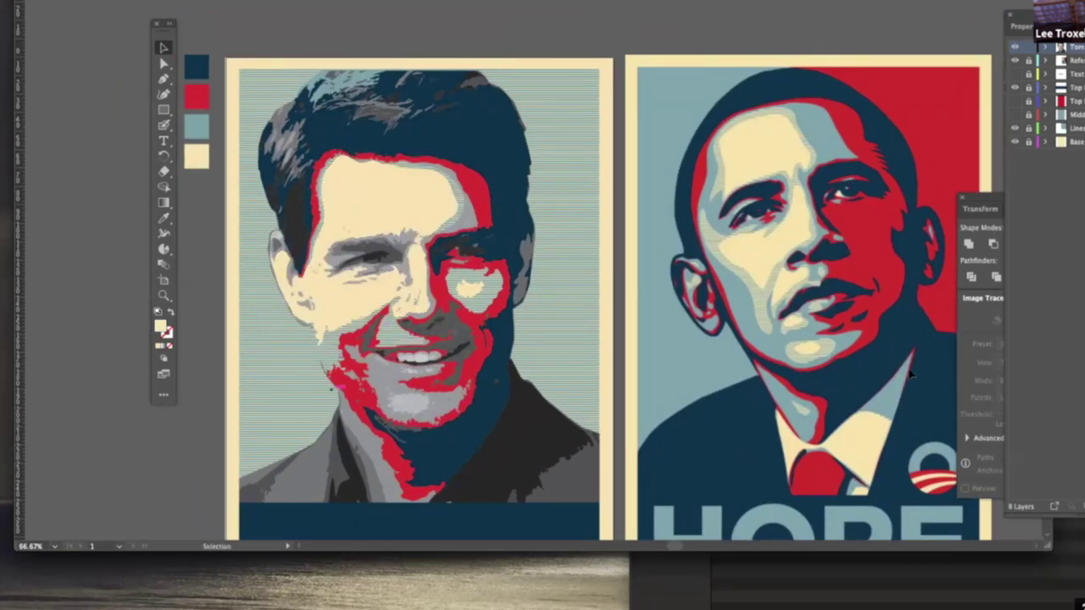
pyautogui.click(1016, 128)
pyautogui.click(1014, 122)
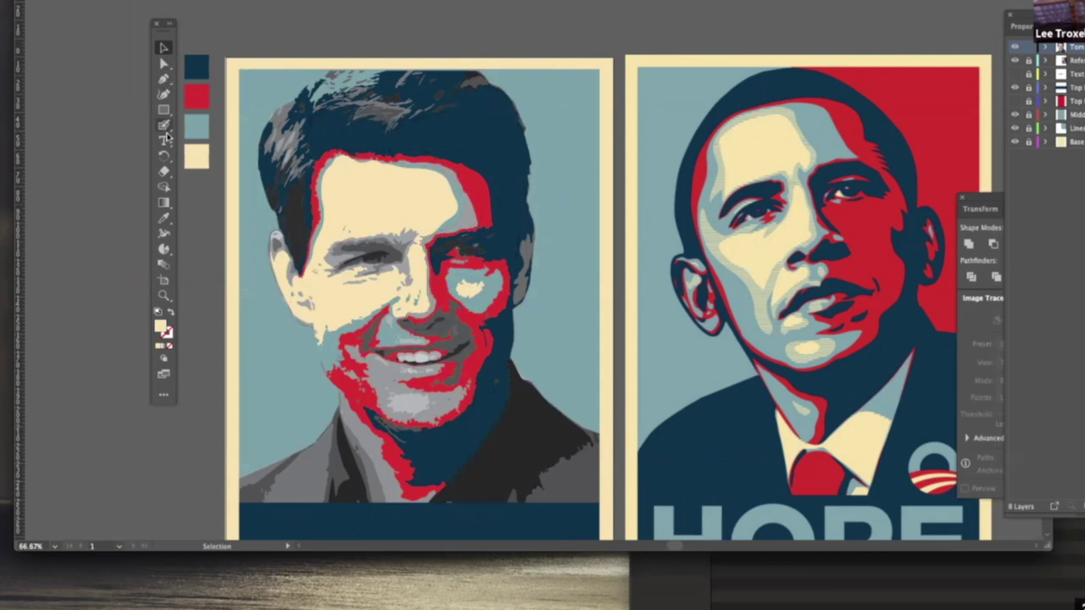
# Step: Unlock the Middle Blue layer and select its blue rectangle behind the portrait
pyautogui.click(163, 171)
pyautogui.click(1070, 114)
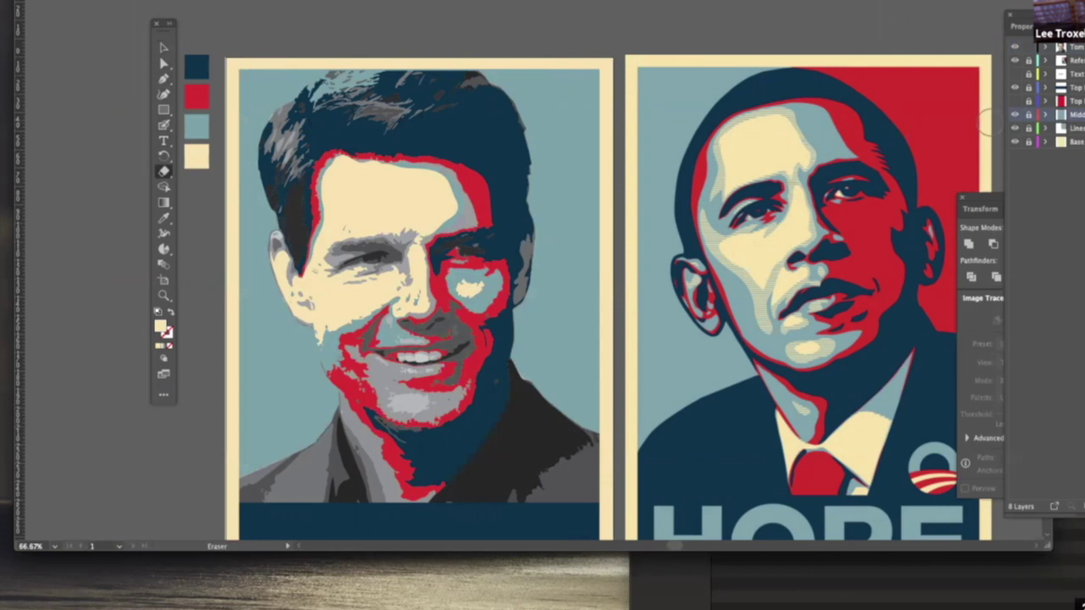
pyautogui.moveTo(1054, 16); pyautogui.dragTo(743, 128)
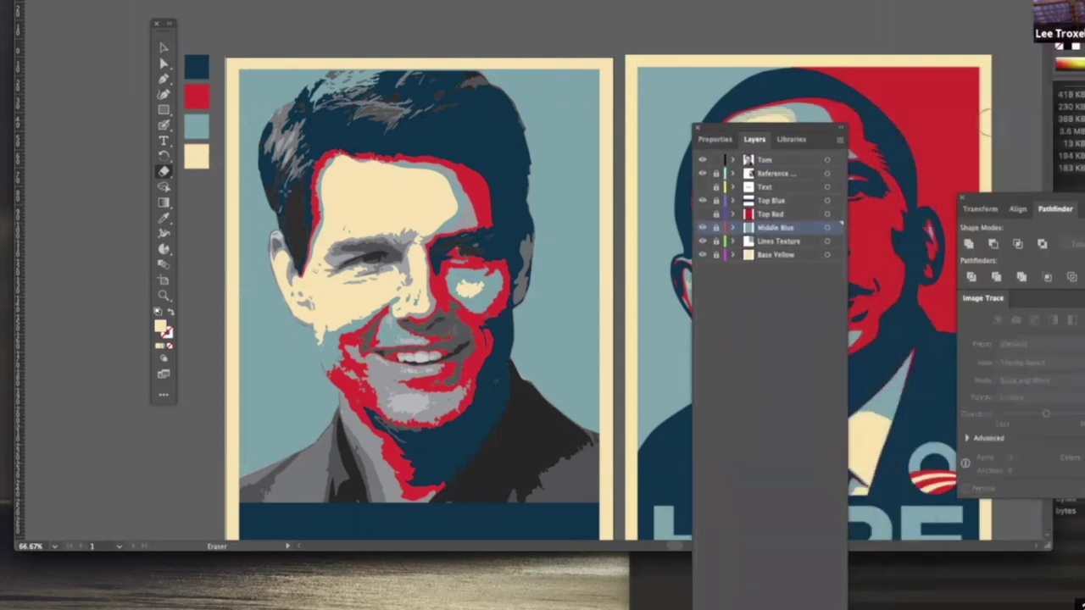
pyautogui.press('v')
pyautogui.click(717, 227)
pyautogui.click(335, 331)
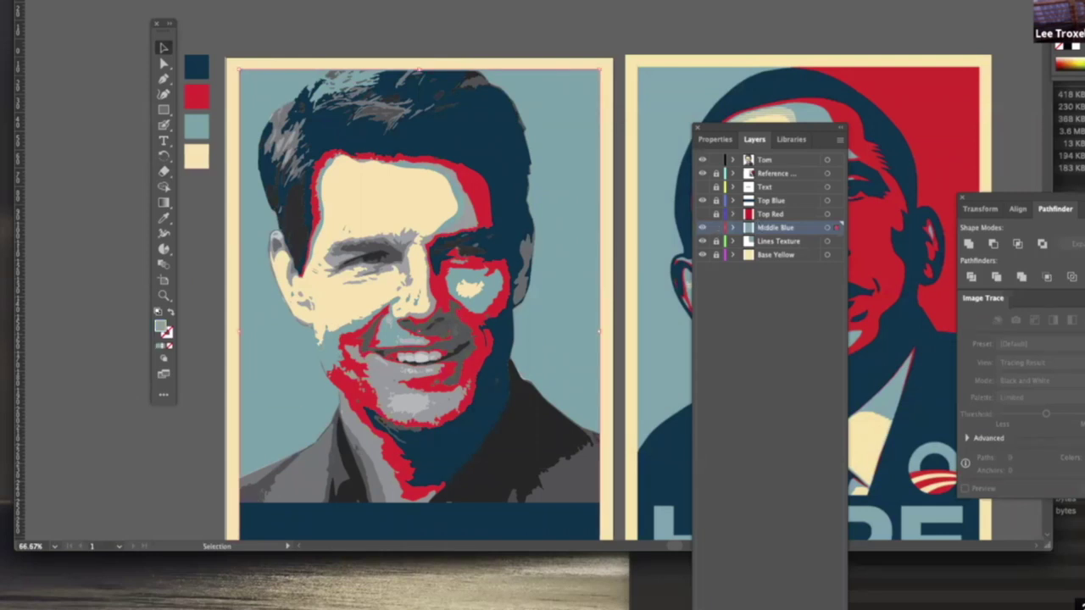
# Step: Try erasing a vertical strip of the blue rectangle along the hair and ear, and undo it
pyautogui.click(164, 172)
pyautogui.moveTo(271, 64); pyautogui.dragTo(297, 492)
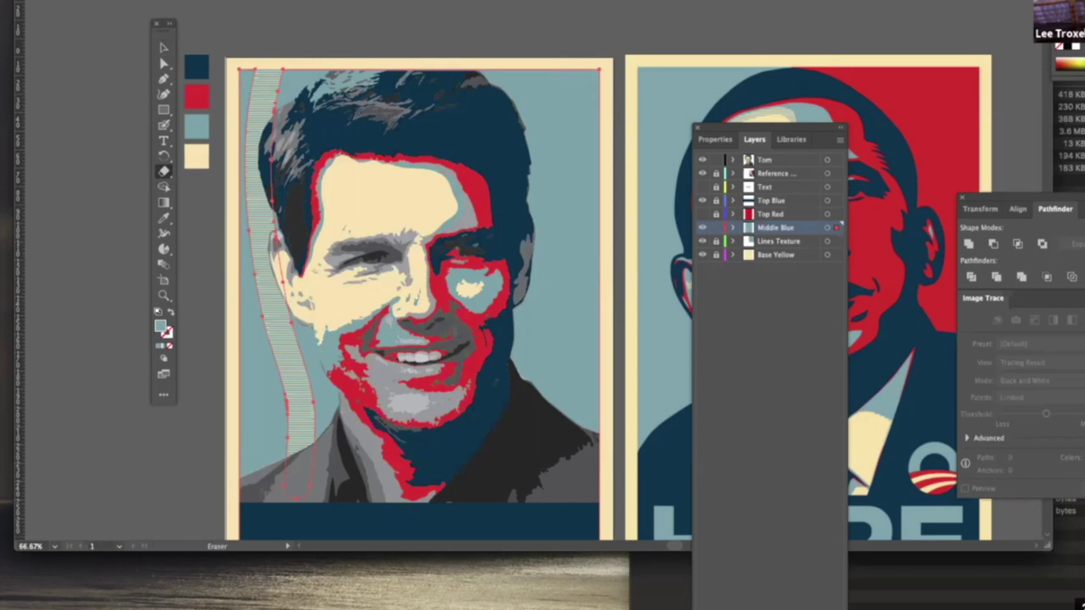
pyautogui.hotkey('ctrl', 'z')
# Step: Try erasing the blue rectangle behind the cheek and upper lip to reveal the line texture
pyautogui.moveTo(349, 323); pyautogui.dragTo(497, 343)
pyautogui.moveTo(375, 309); pyautogui.dragTo(388, 303)
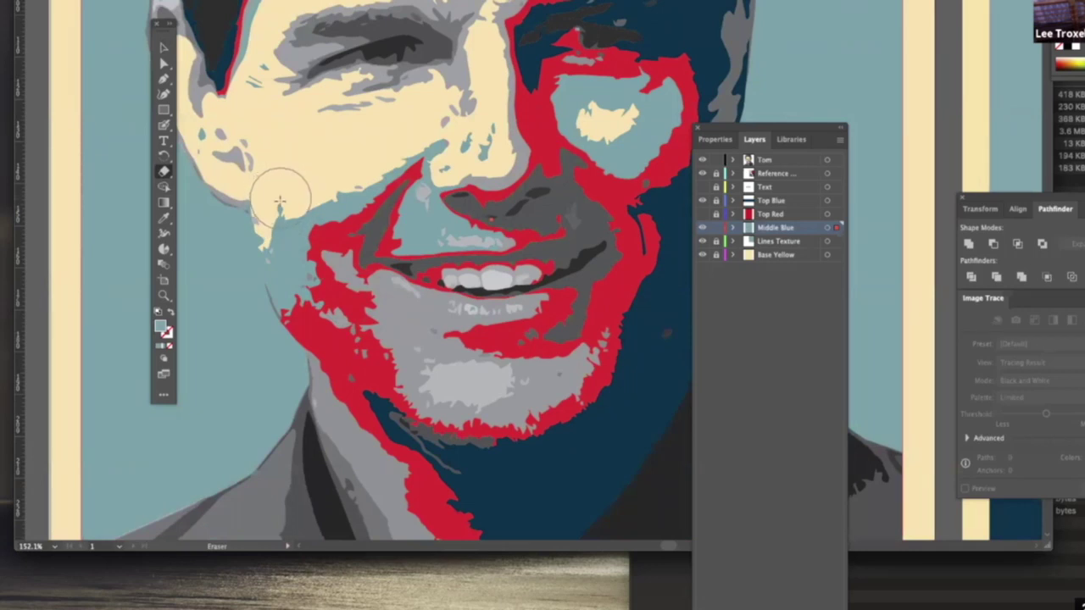
pyautogui.moveTo(281, 196)
pyautogui.mouseDown()
pyautogui.moveTo(296, 282)
pyautogui.moveTo(321, 319)
pyautogui.moveTo(321, 283)
pyautogui.moveTo(325, 324)
pyautogui.moveTo(339, 334)
pyautogui.moveTo(315, 244)
pyautogui.moveTo(343, 192)
pyautogui.moveTo(367, 231)
pyautogui.mouseUp()
pyautogui.moveTo(437, 155)
pyautogui.mouseDown()
pyautogui.moveTo(416, 206)
pyautogui.moveTo(489, 175)
pyautogui.moveTo(364, 345)
pyautogui.moveTo(508, 146)
pyautogui.moveTo(455, 158)
pyautogui.moveTo(451, 186)
pyautogui.mouseUp()
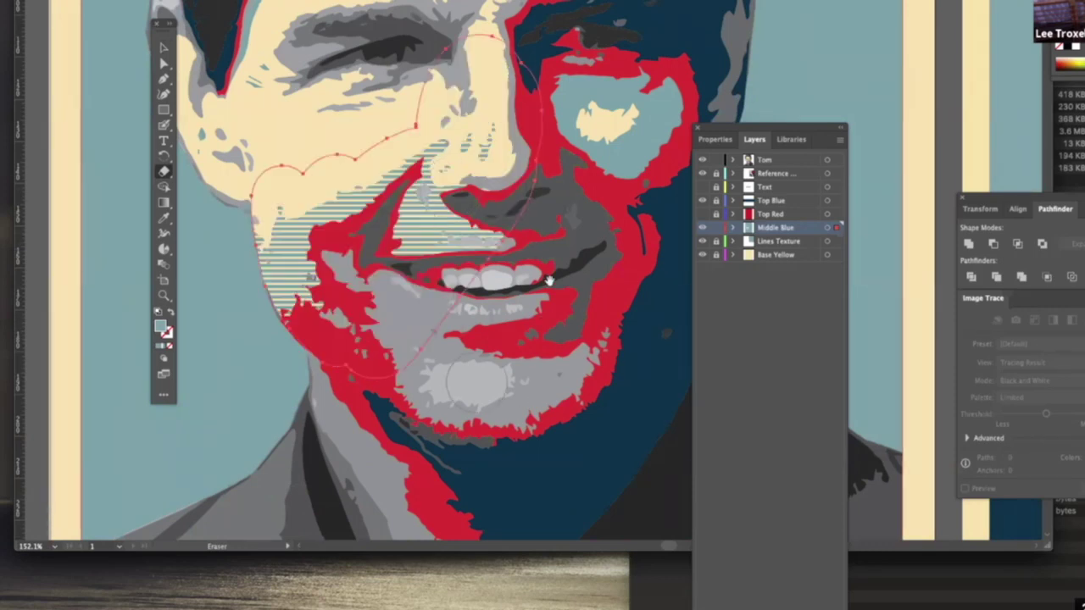
pyautogui.press('space')
pyautogui.moveTo(433, 331); pyautogui.dragTo(424, 444)
pyautogui.moveTo(551, 339); pyautogui.dragTo(552, 407)
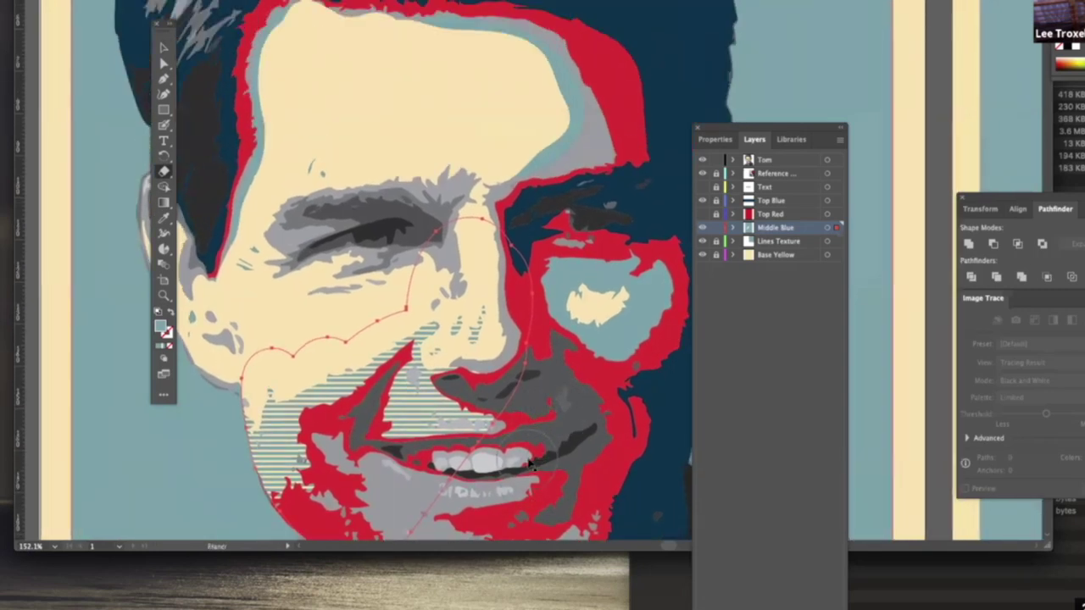
pyautogui.moveTo(530, 465); pyautogui.dragTo(535, 458)
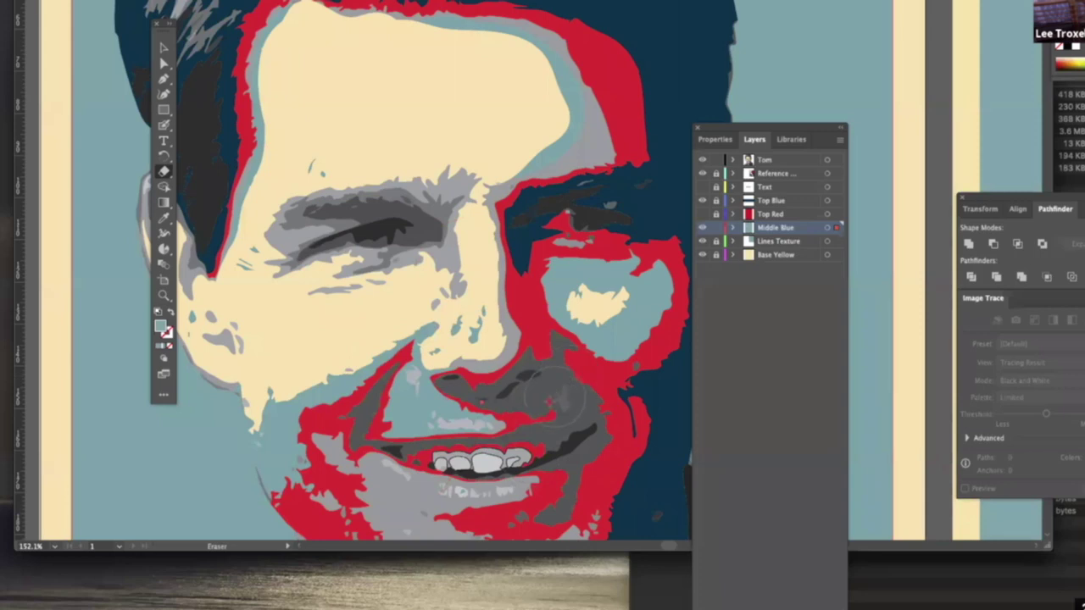
# Step: Erase the blue rectangle behind the lower cheek and around the forehead's edge to reveal the line texture
pyautogui.moveTo(271, 356)
pyautogui.mouseDown()
pyautogui.moveTo(290, 479)
pyautogui.moveTo(347, 356)
pyautogui.mouseUp()
pyautogui.moveTo(297, 34)
pyautogui.mouseDown()
pyautogui.moveTo(265, 85)
pyautogui.moveTo(230, 255)
pyautogui.mouseUp()
pyautogui.moveTo(292, 21)
pyautogui.mouseDown()
pyautogui.moveTo(477, 25)
pyautogui.moveTo(569, 93)
pyautogui.moveTo(496, 174)
pyautogui.moveTo(471, 230)
pyautogui.mouseUp()
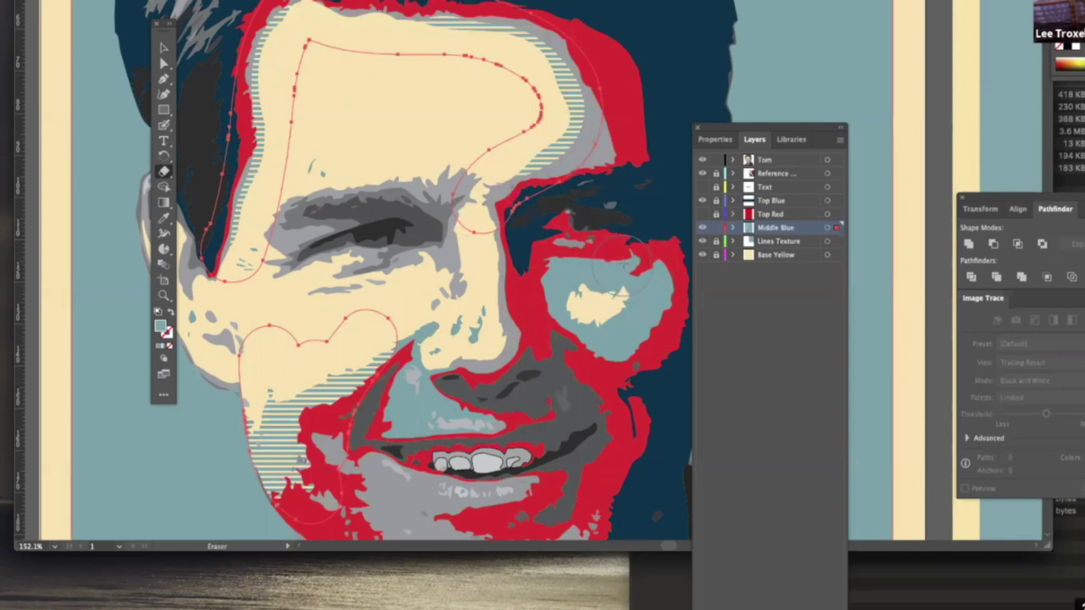
# Step: Erase most of the blue inside the red-shaded cheek around the small cream patch, redoing the first stroke
pyautogui.moveTo(623, 256)
pyautogui.mouseDown()
pyautogui.moveTo(626, 302)
pyautogui.moveTo(587, 356)
pyautogui.mouseUp()
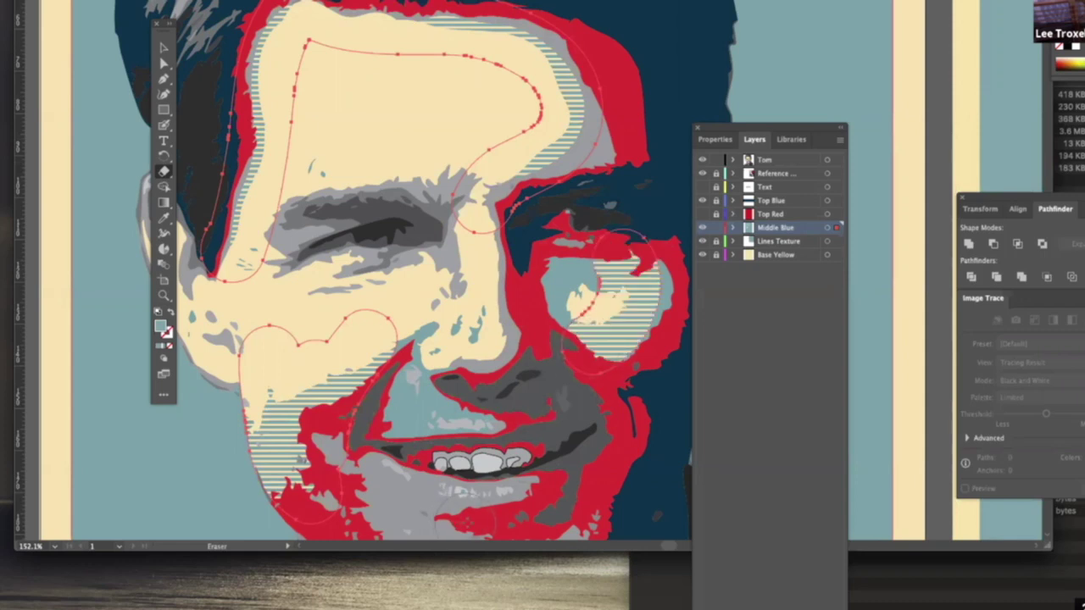
pyautogui.hotkey('ctrl', 'z')
pyautogui.moveTo(633, 283)
pyautogui.mouseDown()
pyautogui.moveTo(628, 272)
pyautogui.moveTo(557, 291)
pyautogui.moveTo(561, 306)
pyautogui.mouseUp()
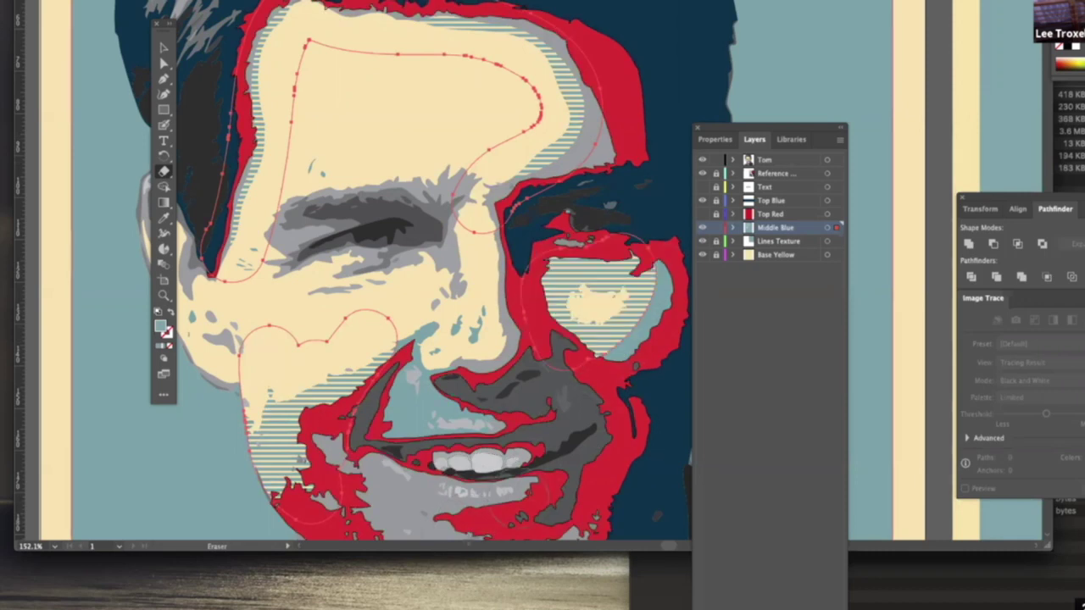
# Step: Pick up the cream of the large face shape and switch to the Paintbrush tool
pyautogui.click(164, 48)
pyautogui.click(303, 322)
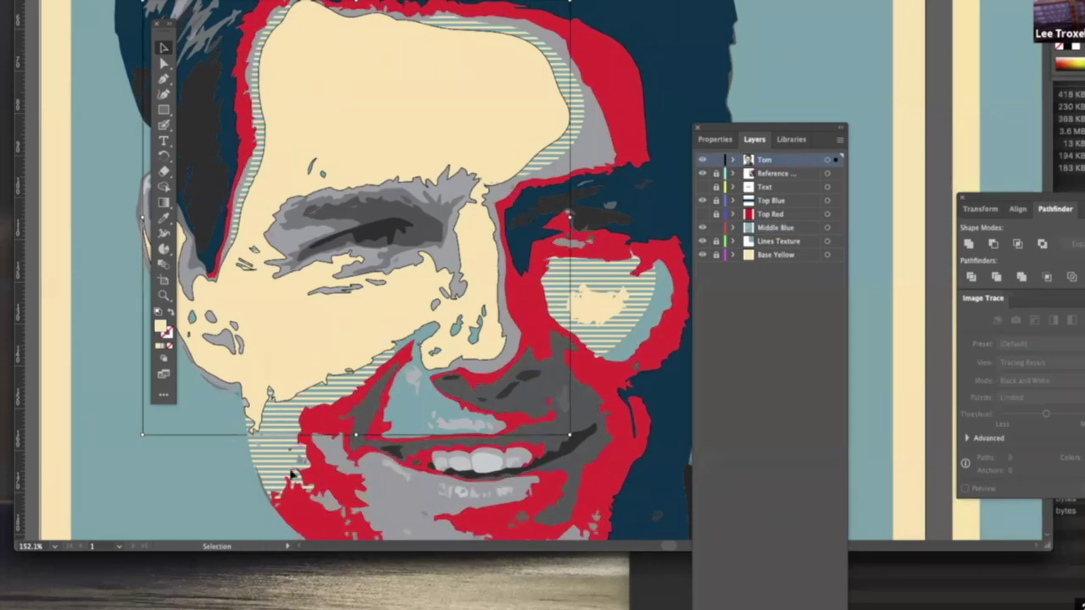
pyautogui.click(165, 126)
pyautogui.click(164, 126)
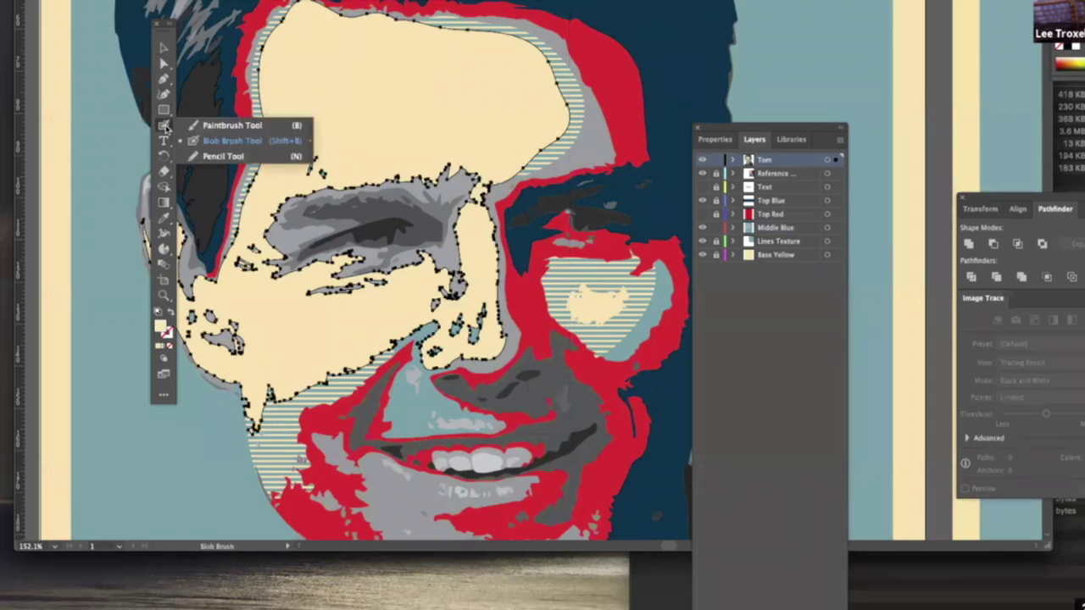
pyautogui.click(212, 128)
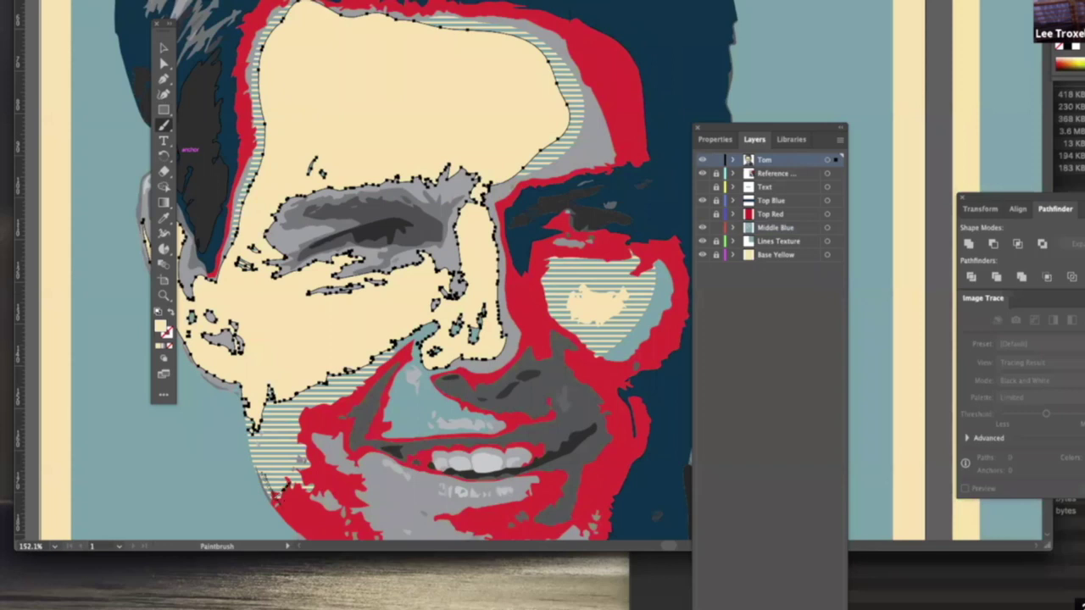
# Step: Try a Paintbrush stroke on the lower jaw edge, undo it and check the Paintbrush tool options
pyautogui.moveTo(274, 497); pyautogui.dragTo(297, 479)
pyautogui.hotkey('ctrl', 'z')
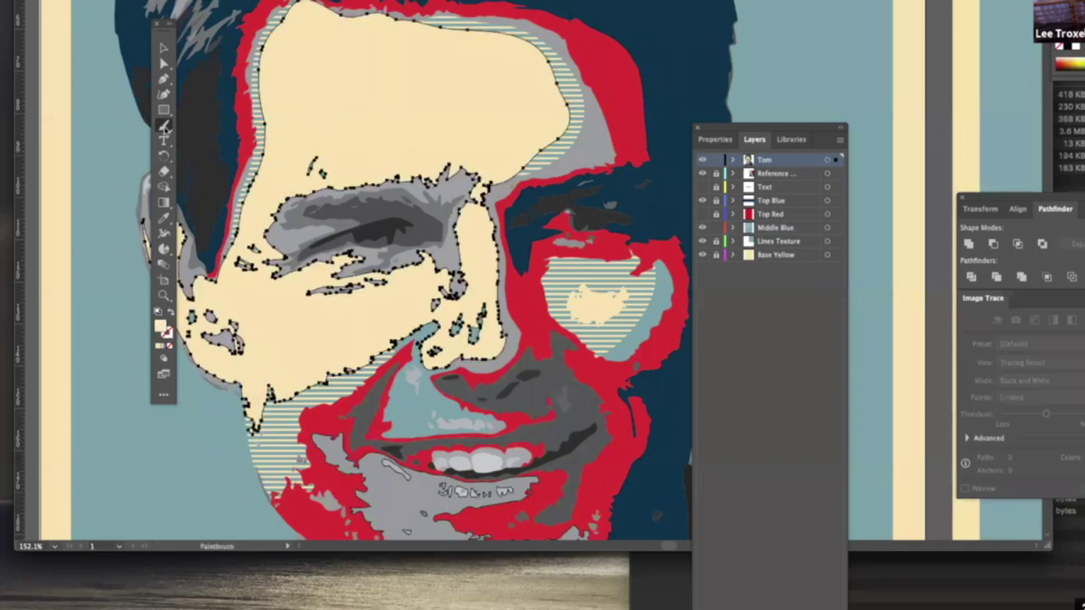
pyautogui.doubleClick(166, 125)
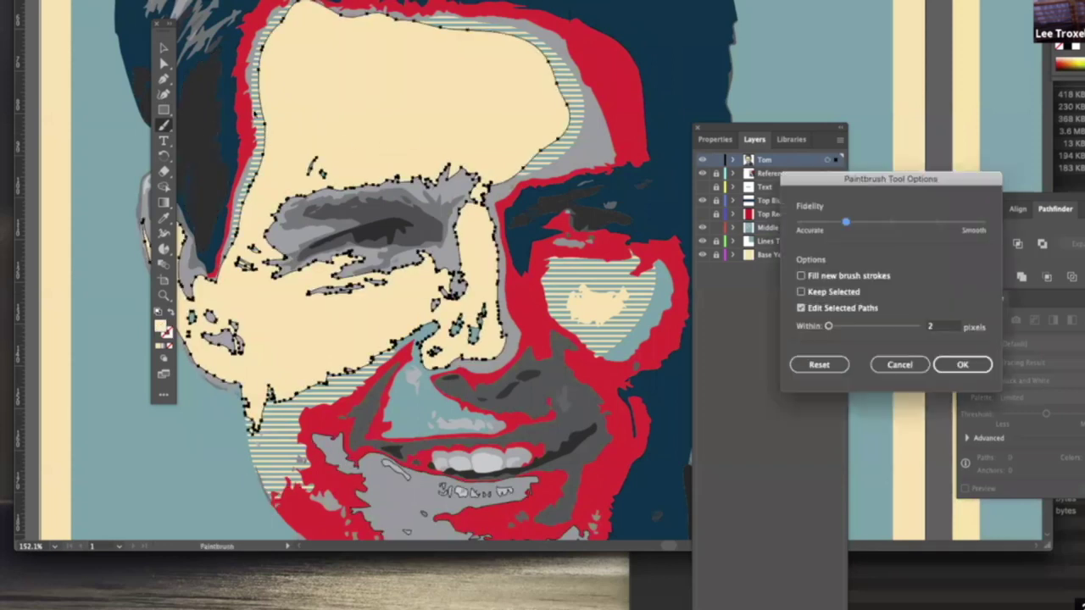
pyautogui.click(936, 367)
pyautogui.keyDown('super'); pyautogui.click(449, 63); pyautogui.keyUp('super')
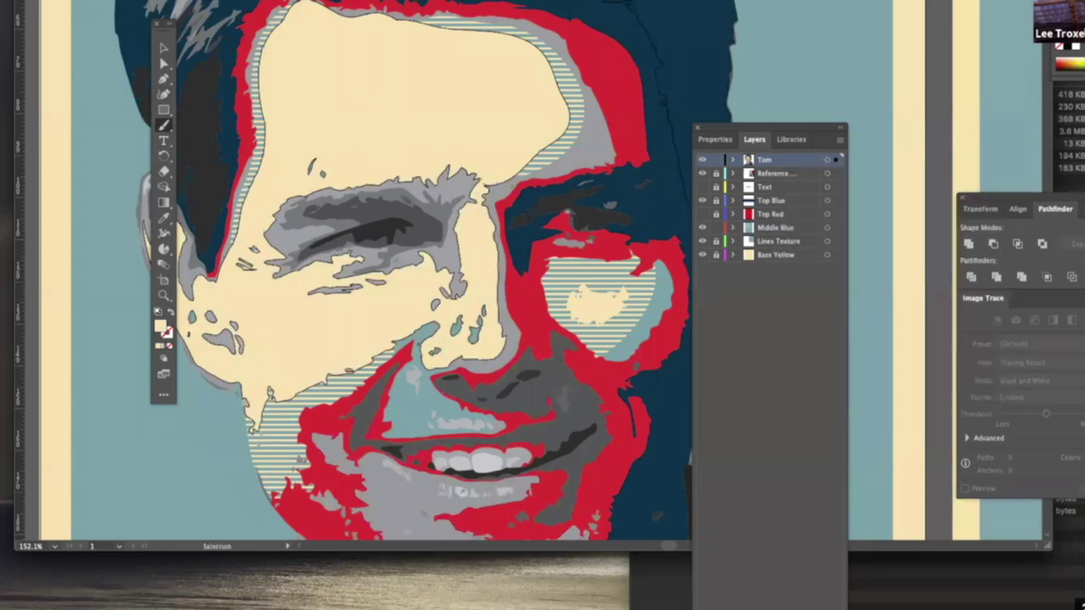
# Step: Show the available brushes and move their list over the forehead, clear of the tools
pyautogui.click(339, 2)
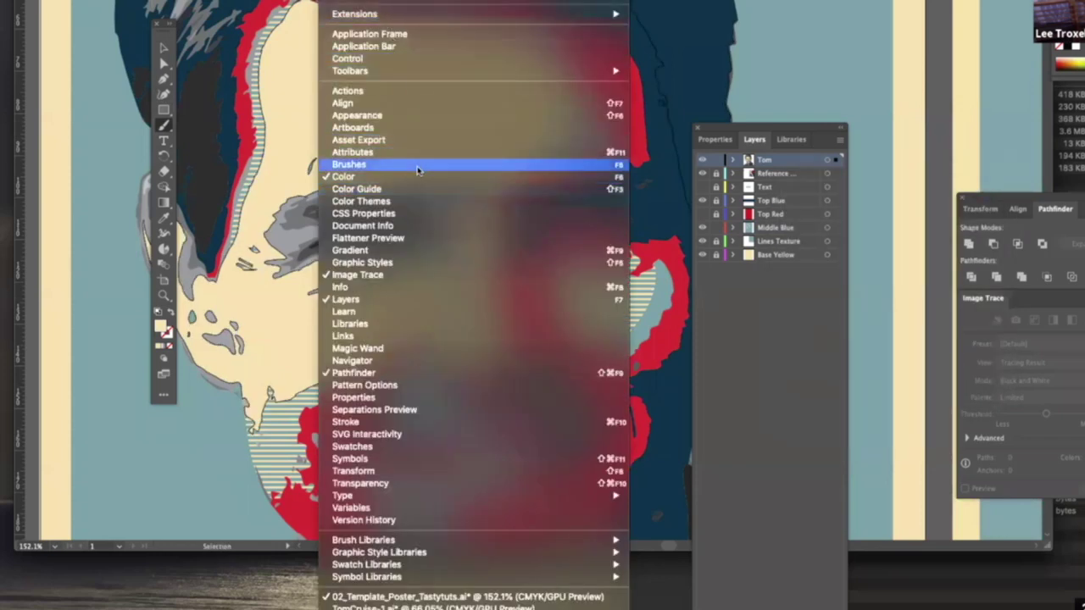
pyautogui.click(417, 164)
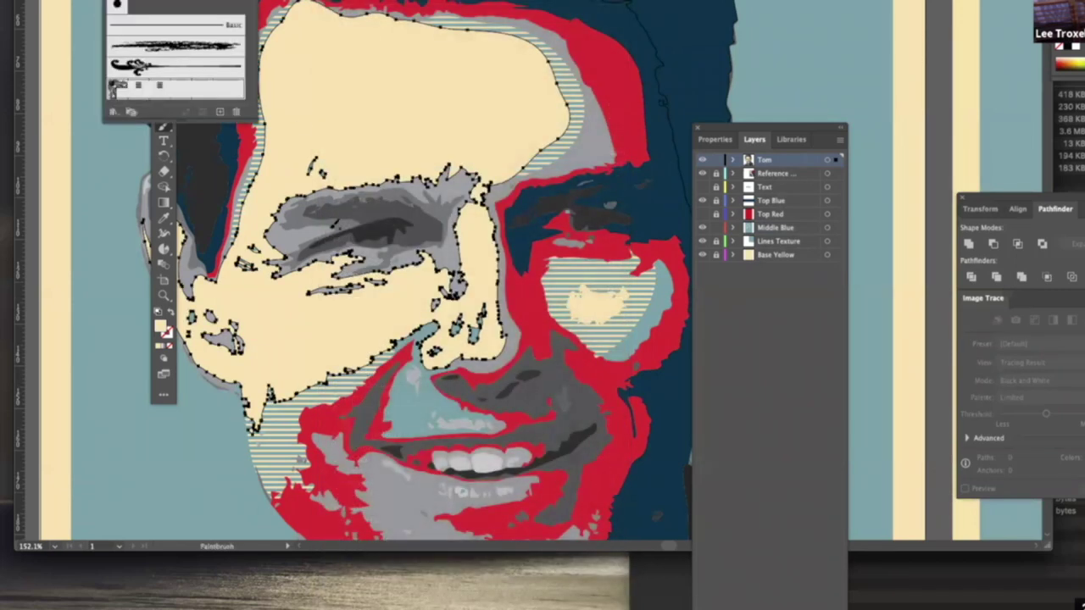
pyautogui.moveTo(346, 407); pyautogui.dragTo(337, 415)
pyautogui.click(186, 111)
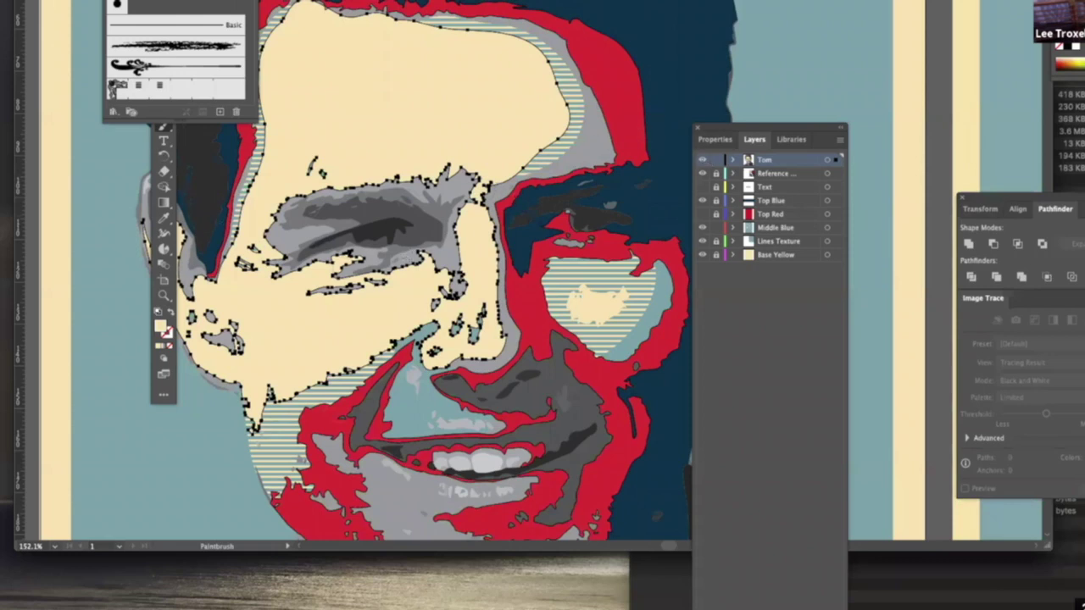
pyautogui.moveTo(175, 2); pyautogui.dragTo(429, 28)
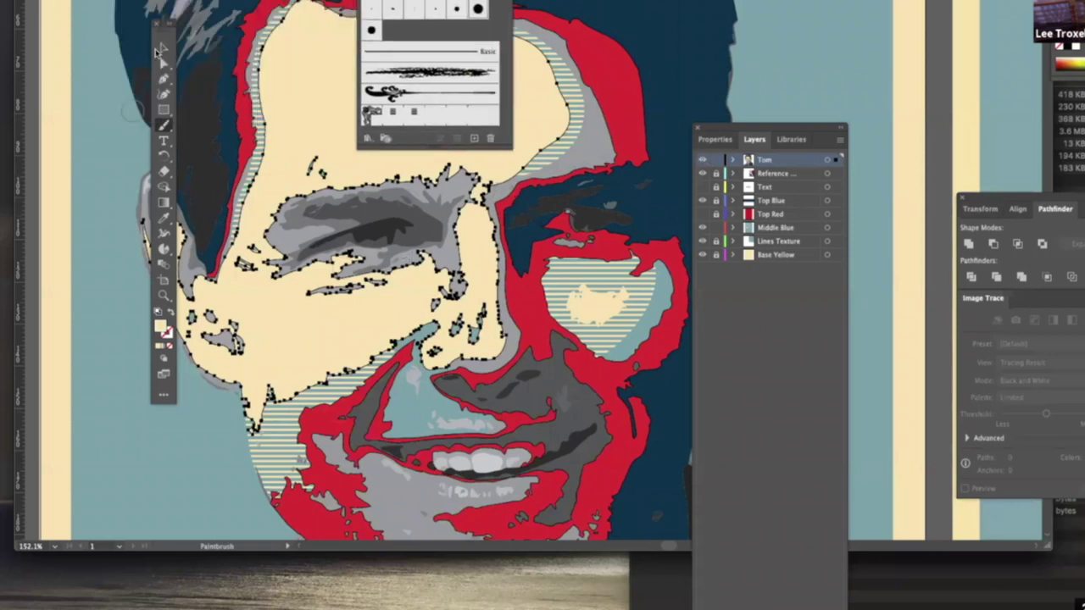
# Step: Deselect the face shape and paint cream over the striped jaw and lower cheek with a large round brush
pyautogui.click(159, 49)
pyautogui.click(36, 84)
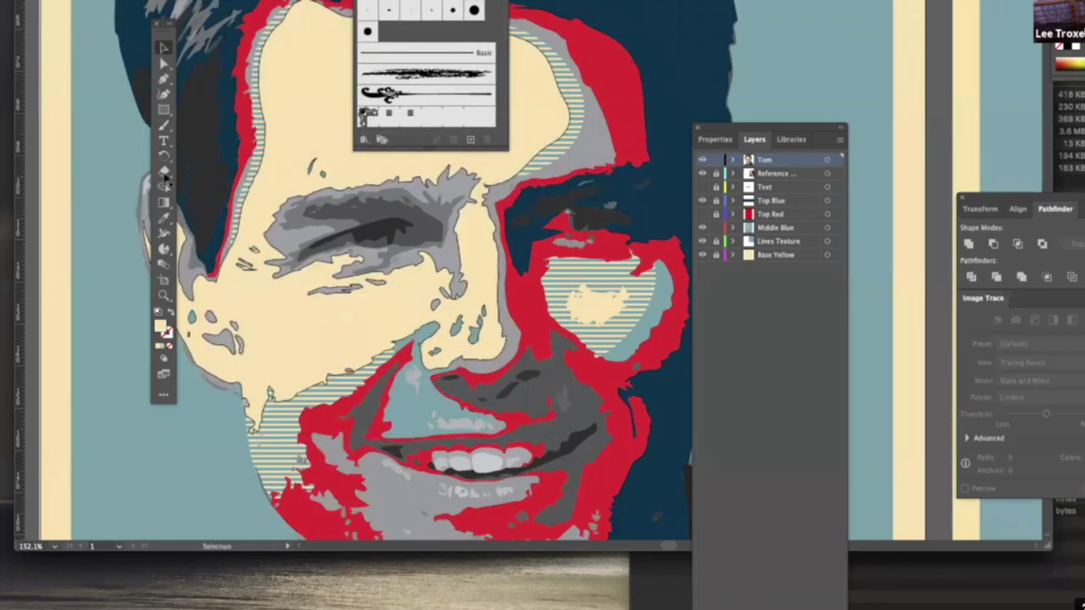
pyautogui.click(164, 124)
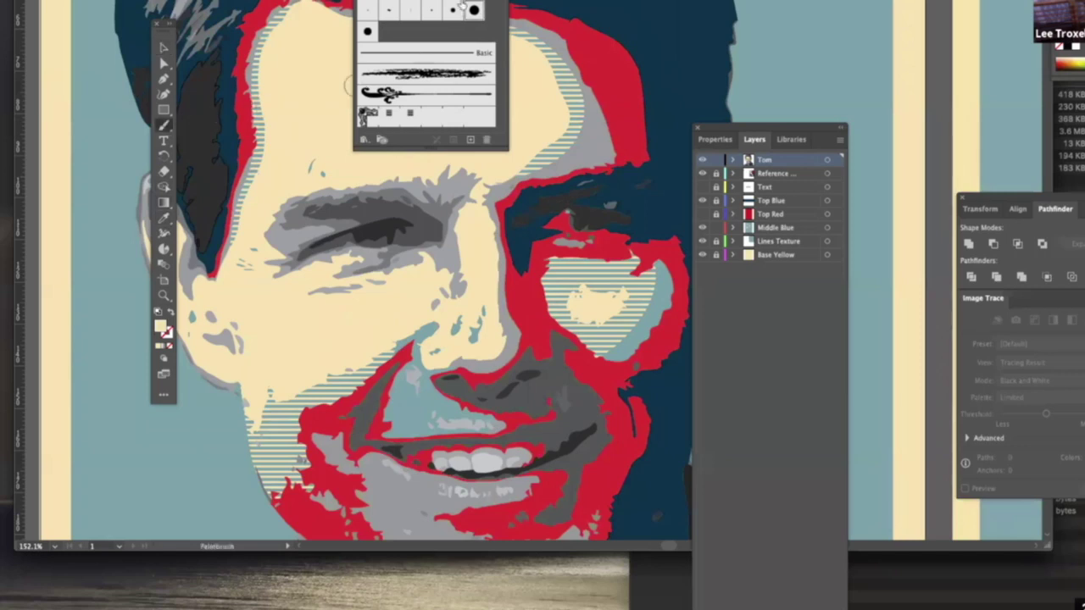
pyautogui.moveTo(287, 481)
pyautogui.mouseDown()
pyautogui.moveTo(273, 491)
pyautogui.moveTo(259, 407)
pyautogui.moveTo(284, 492)
pyautogui.moveTo(272, 446)
pyautogui.moveTo(295, 475)
pyautogui.moveTo(312, 417)
pyautogui.moveTo(407, 352)
pyautogui.moveTo(285, 465)
pyautogui.moveTo(273, 386)
pyautogui.mouseUp()
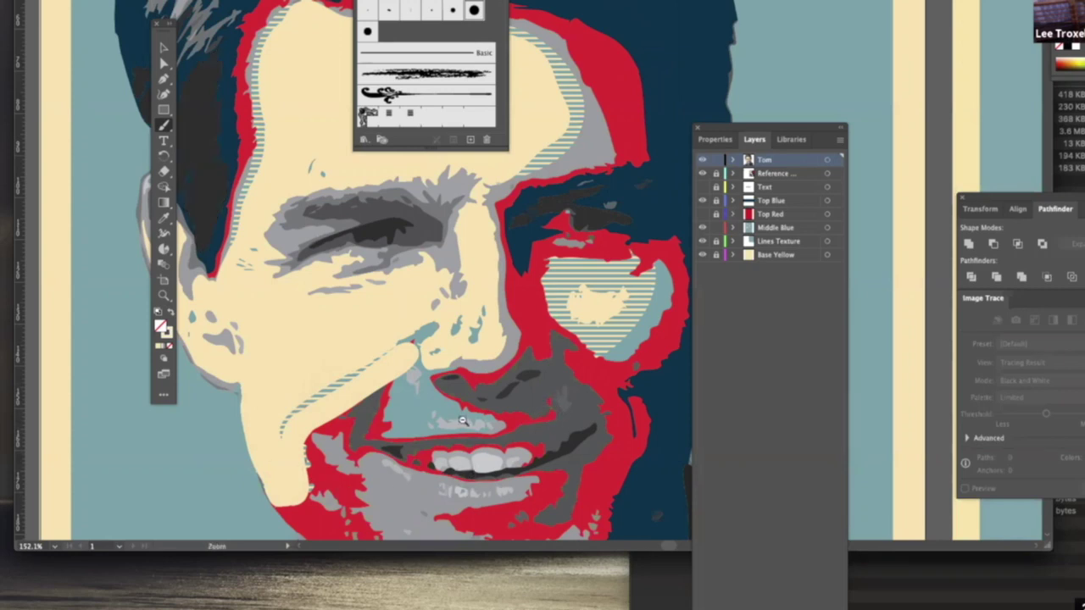
# Step: Bring the red shading shape to the front, above the new cream brush strokes
pyautogui.scroll(-4, 464, 421)
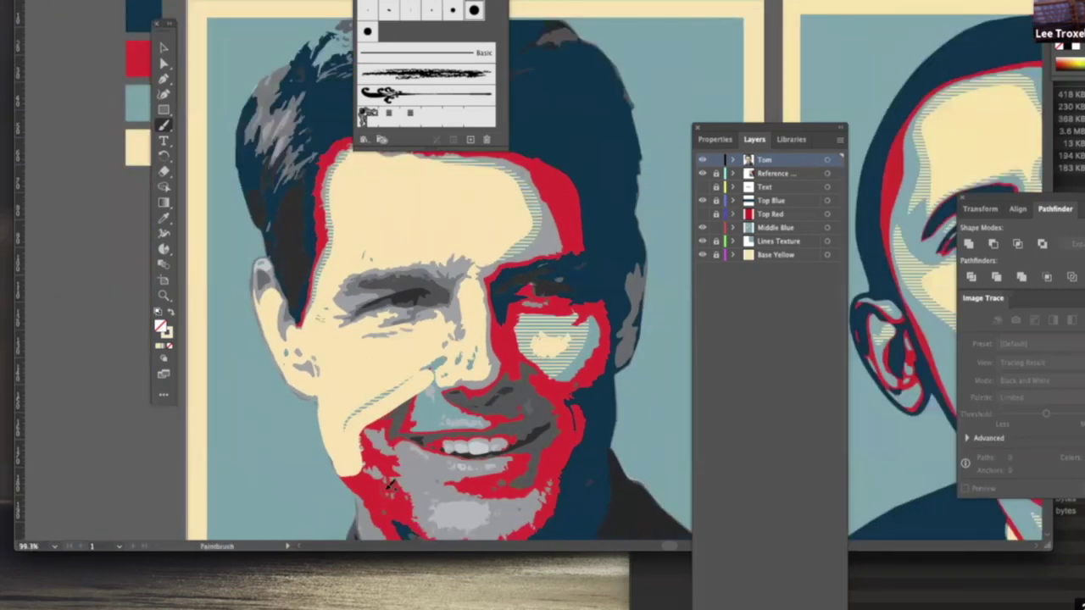
pyautogui.click(164, 48)
pyautogui.click(382, 490)
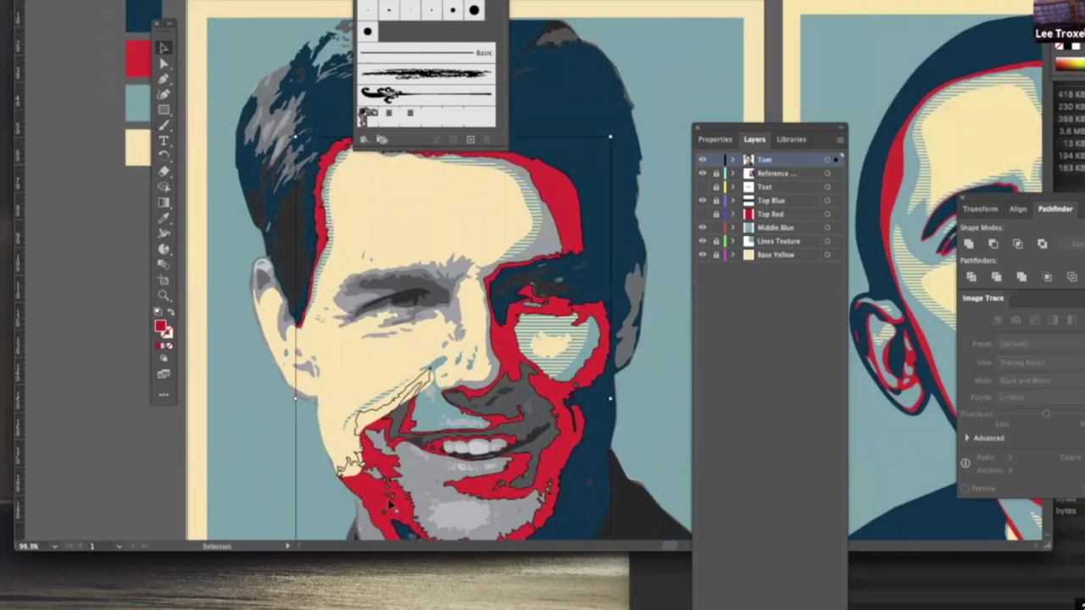
pyautogui.press('super+shift+]')
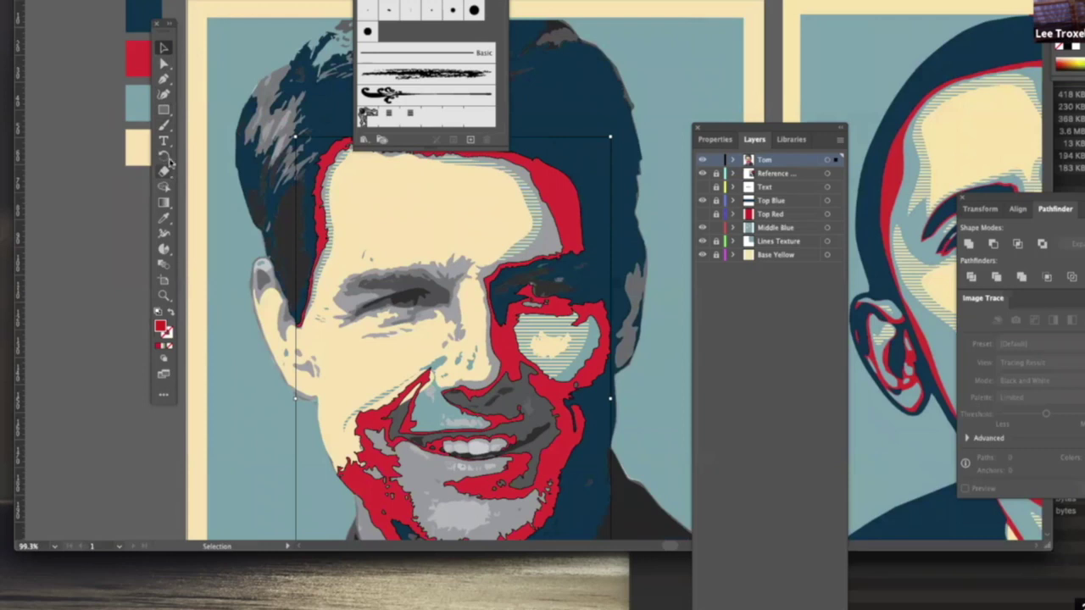
# Step: Thicken the red smile line running from beside the nose down the cheek with the Blob Brush
pyautogui.click(165, 126)
pyautogui.moveTo(167, 127); pyautogui.dragTo(203, 141)
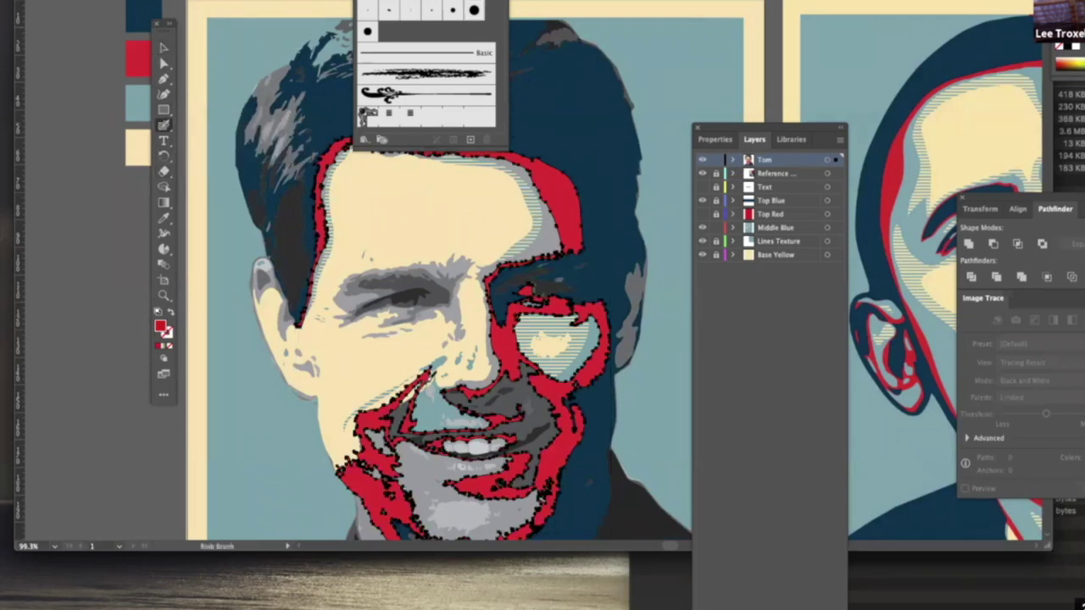
pyautogui.moveTo(431, 370); pyautogui.dragTo(395, 400)
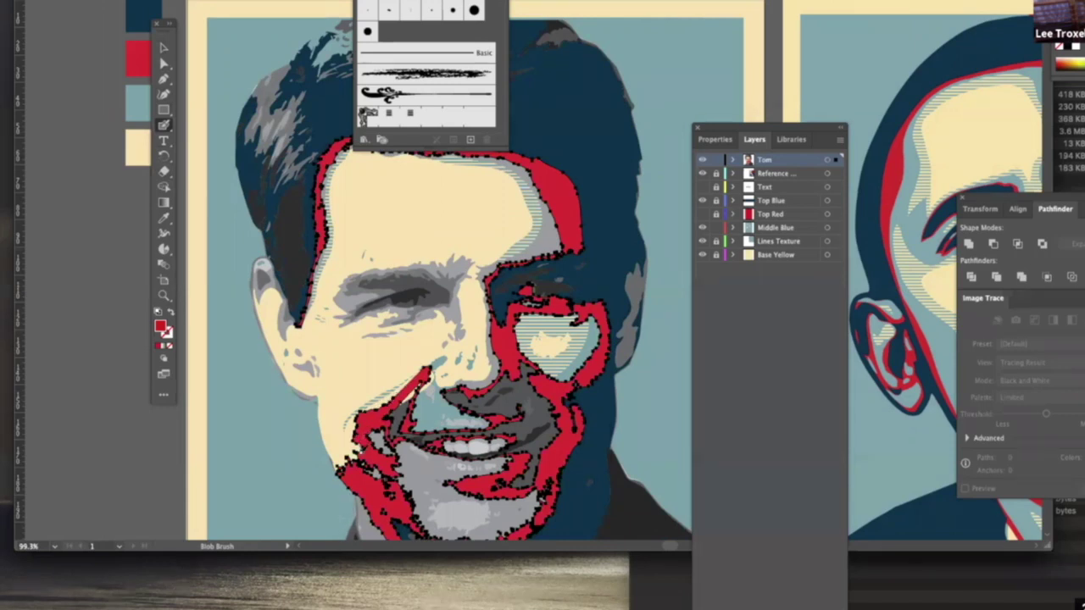
pyautogui.click(165, 47)
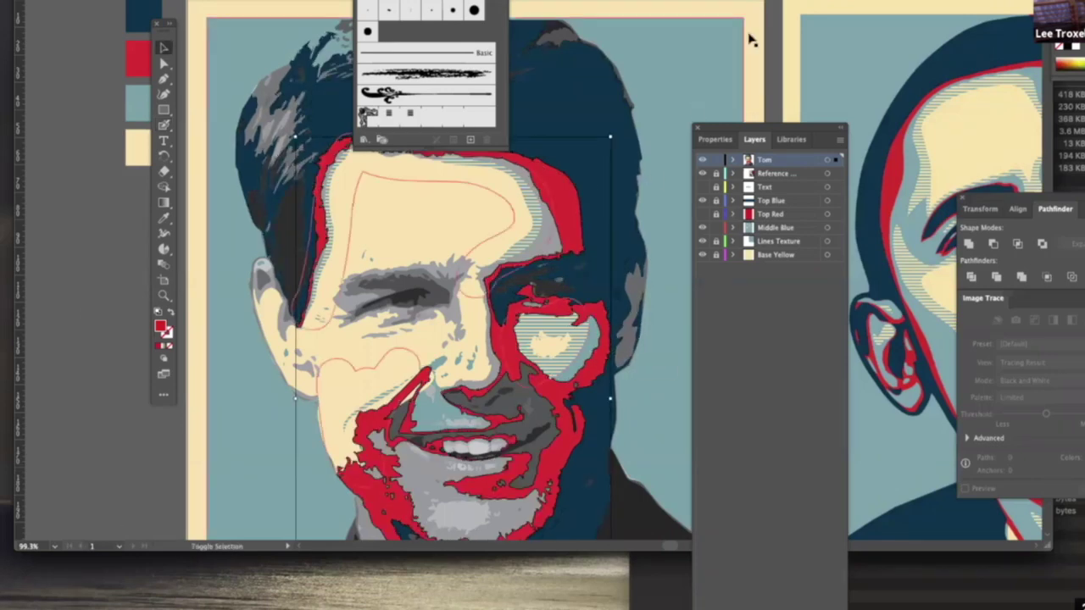